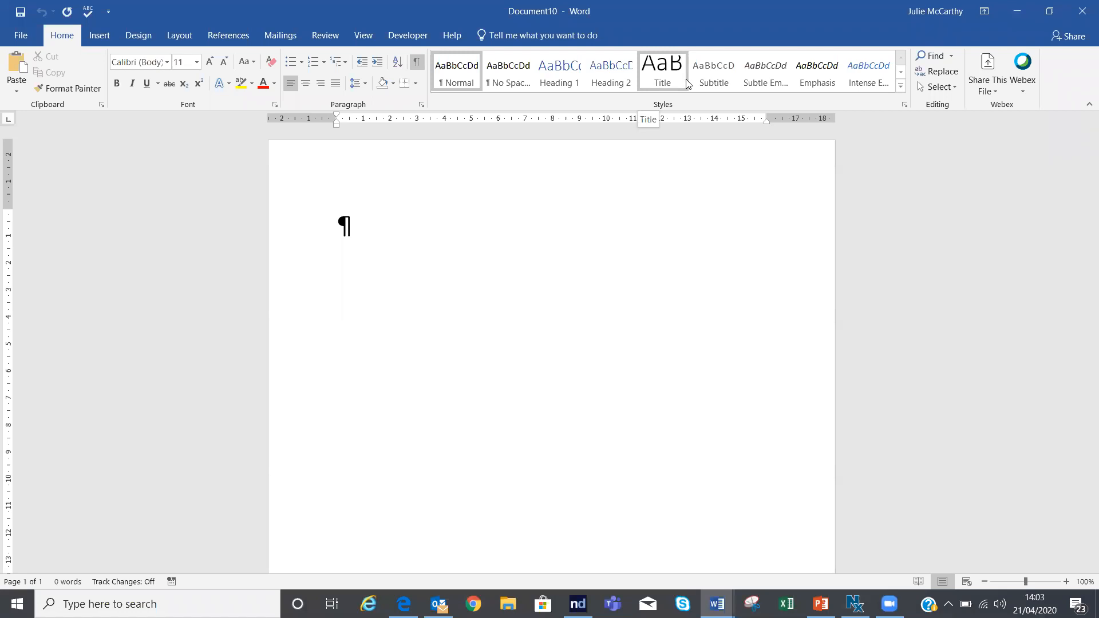
Display the full style list and sort the recommended styles in Manage Styles alphabetically
click(904, 104)
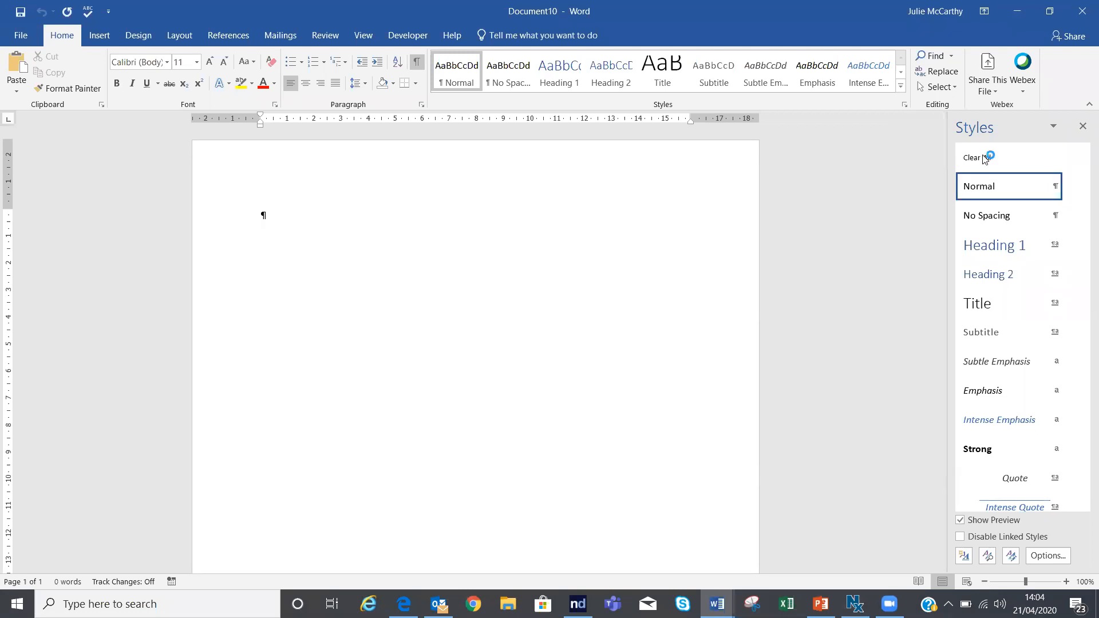
mouse_move(1001, 193)
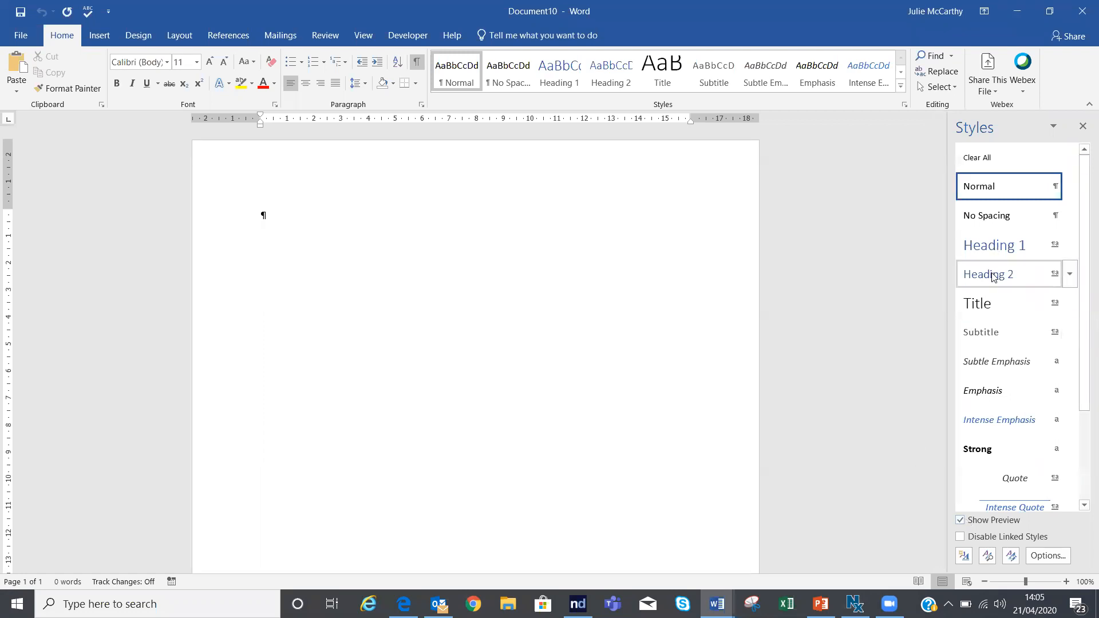
mouse_move(993, 276)
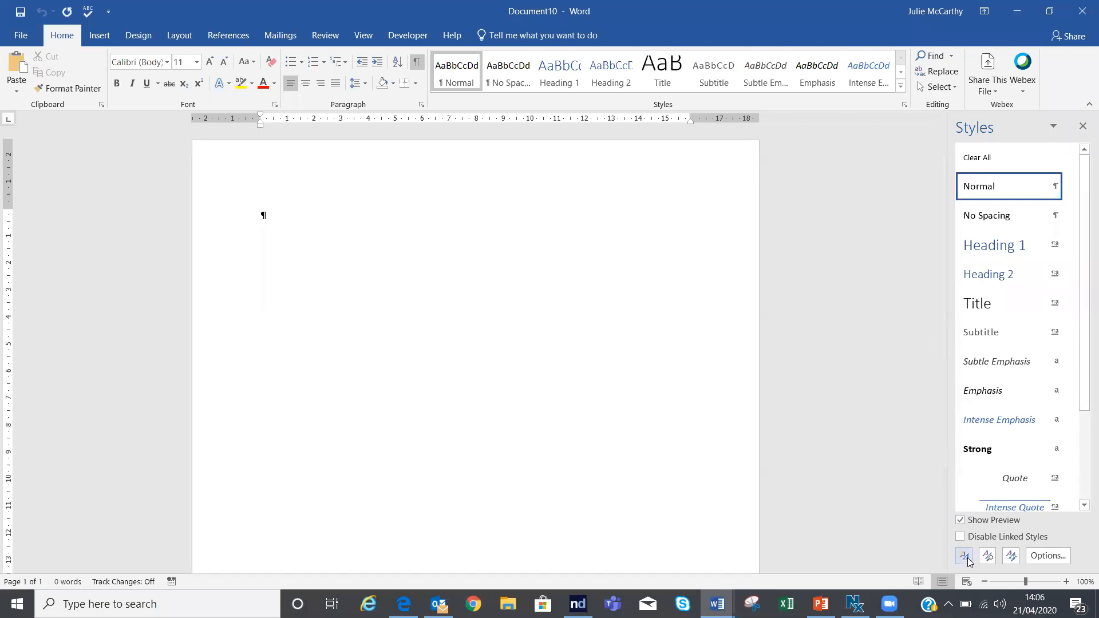
click(1012, 556)
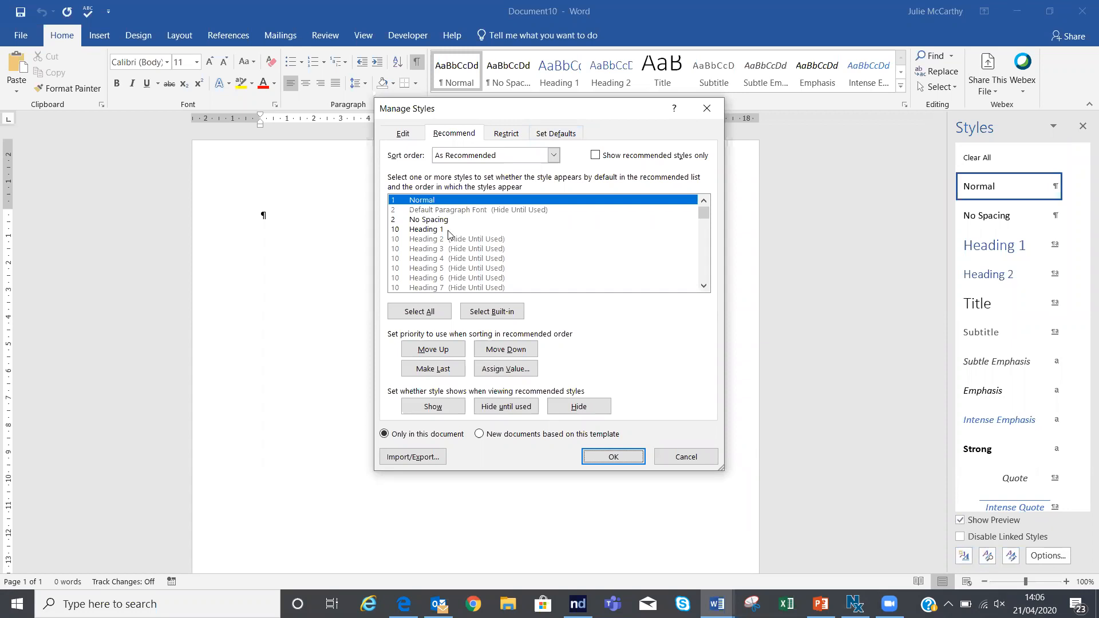
click(554, 156)
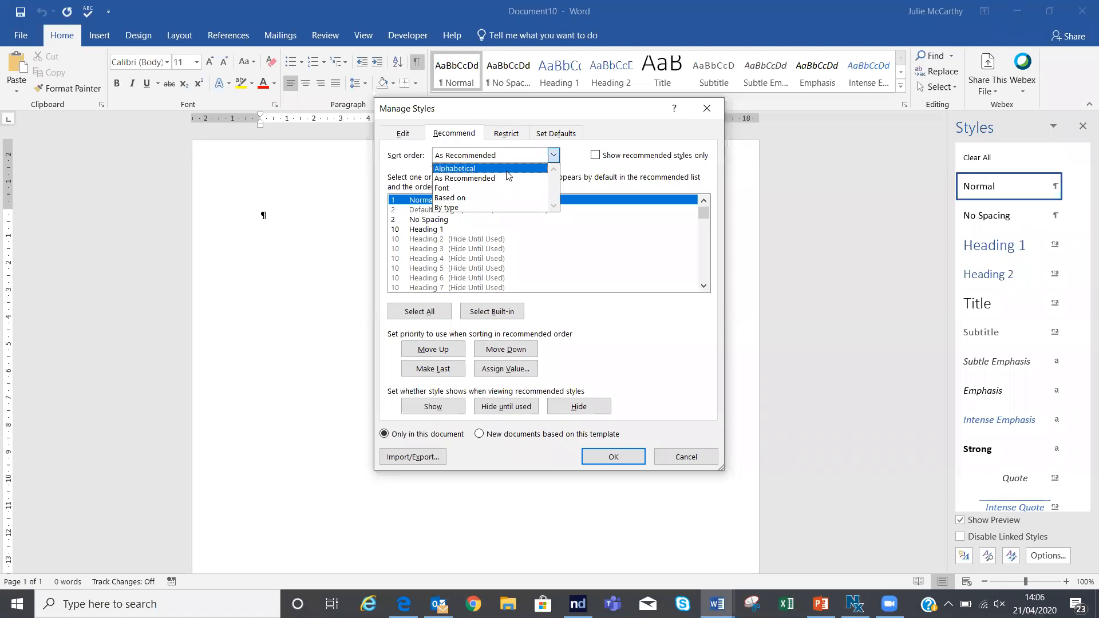
click(456, 169)
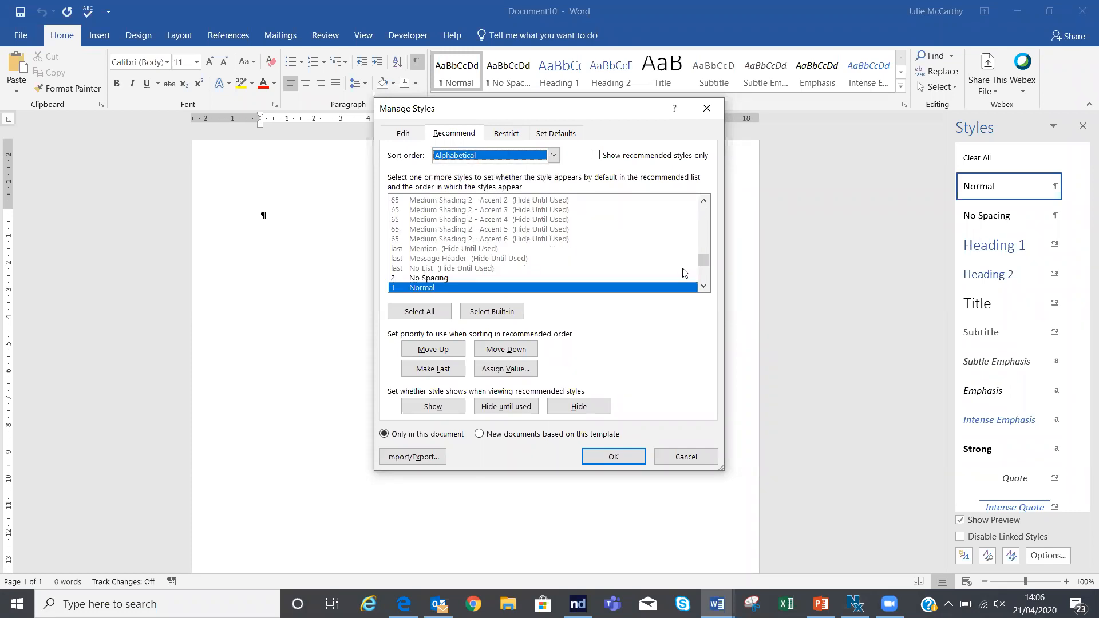
Set the Heading 2 style to always show among the recommended styles
mouse_move(707, 255)
mouse_down()
mouse_move(695, 213)
mouse_move(696, 231)
mouse_up()
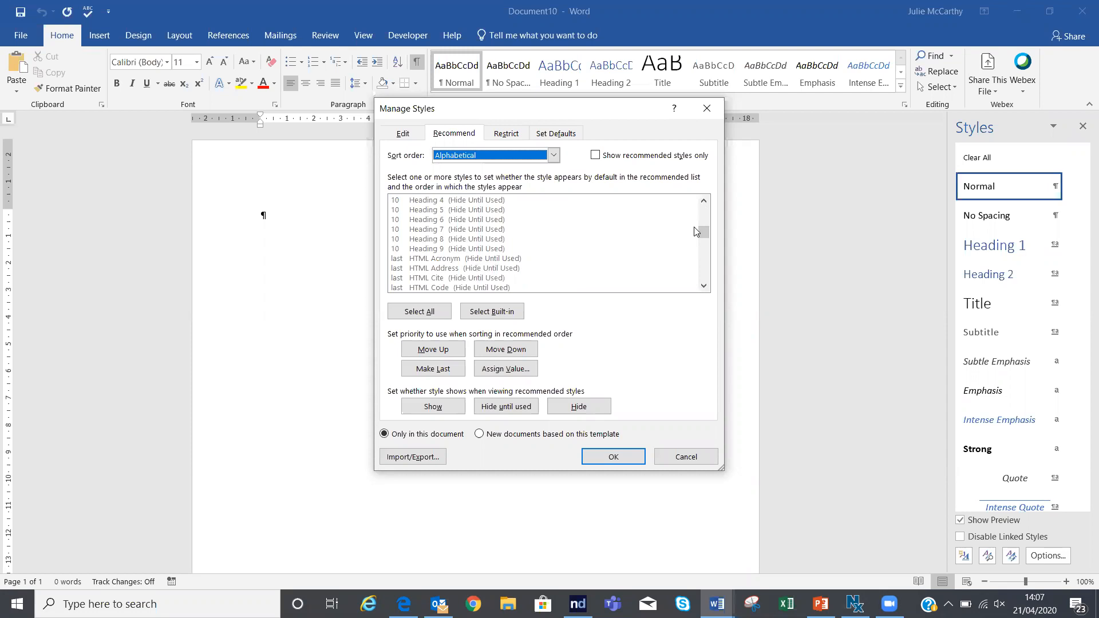
drag(702, 228, 703, 231)
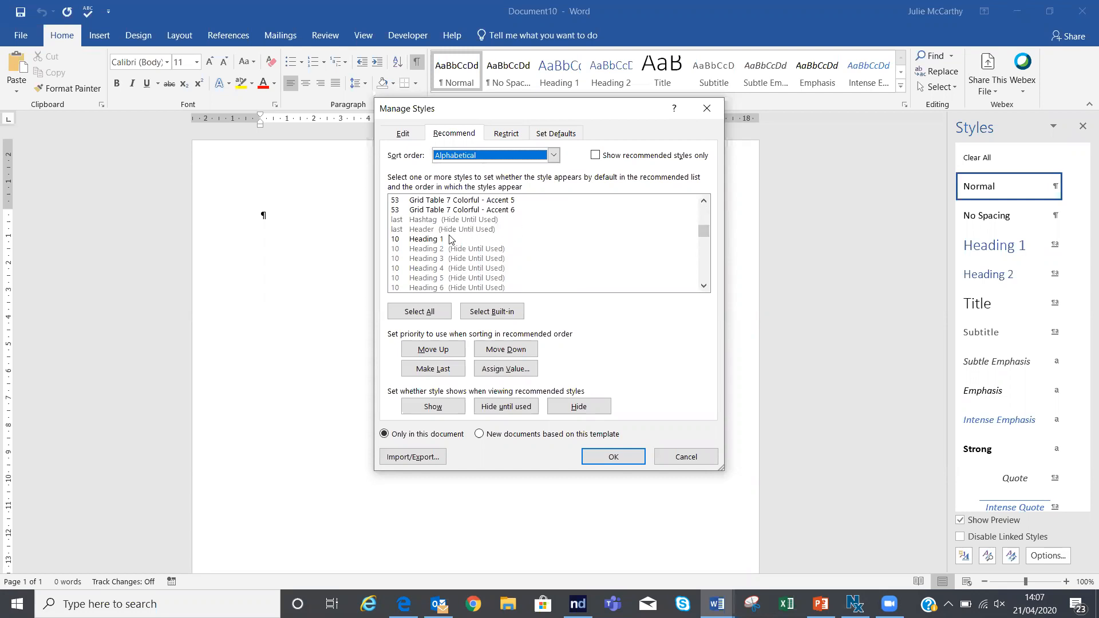
click(477, 259)
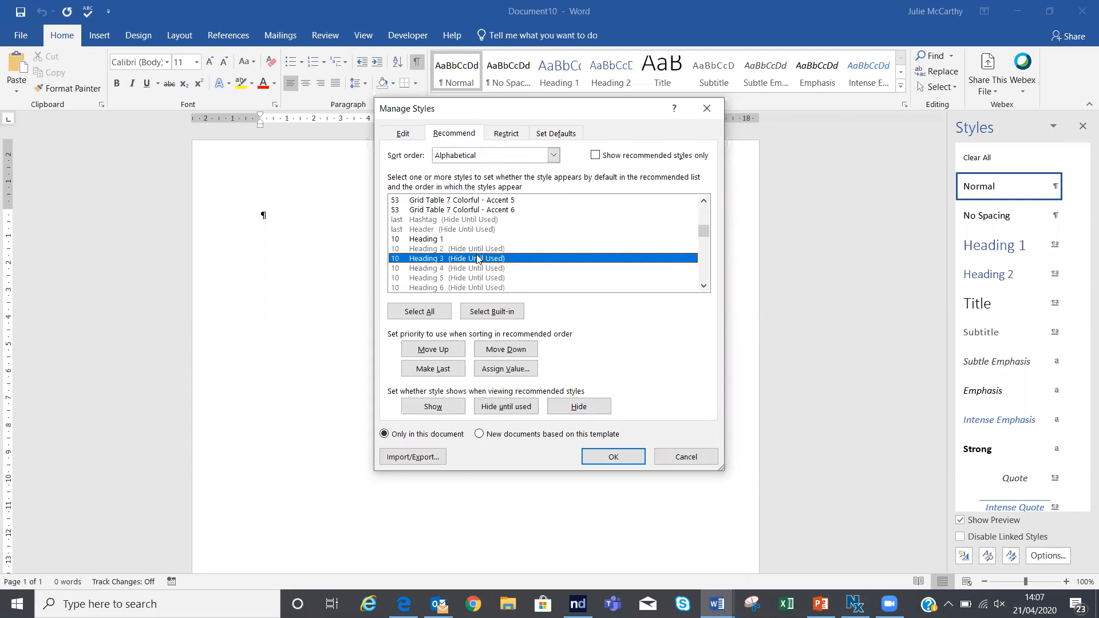
click(478, 249)
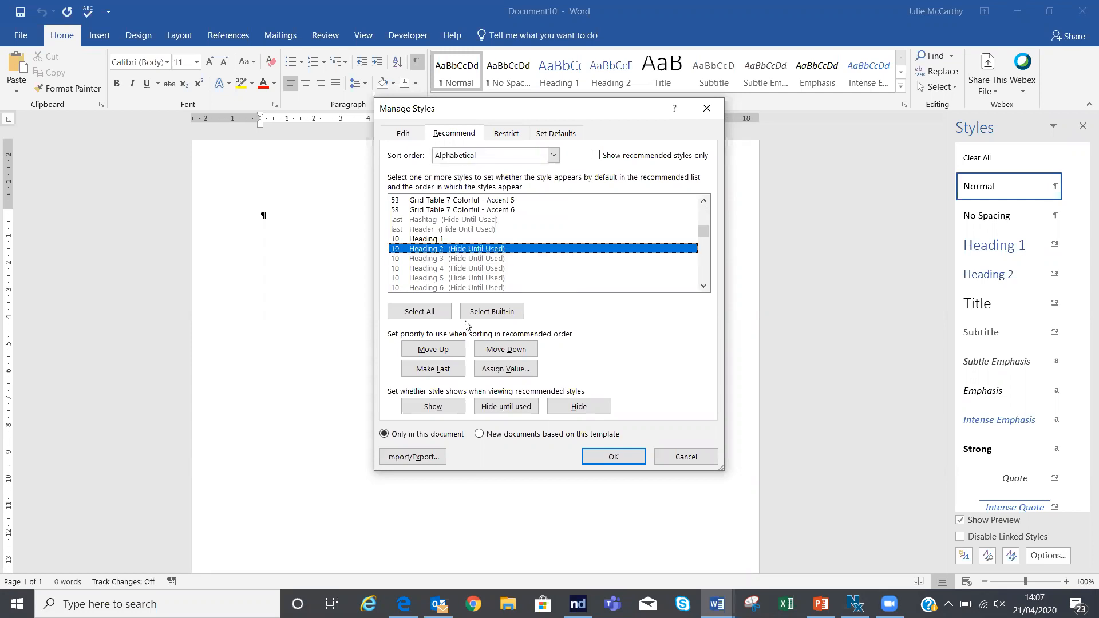
click(426, 408)
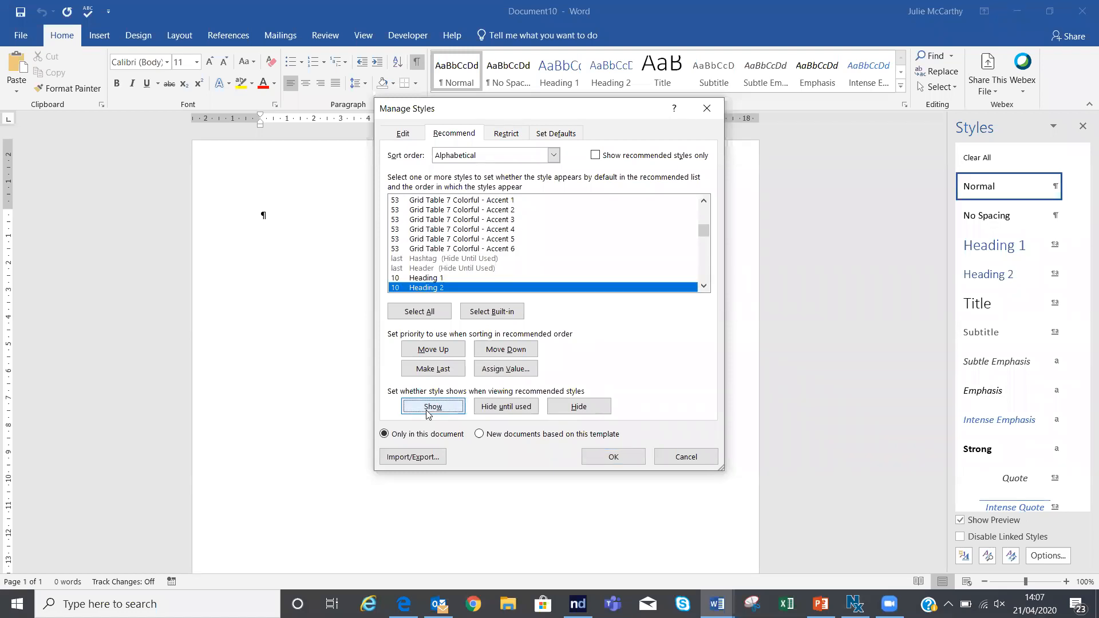
Set the Heading 3 style to show among the recommended styles and apply the Manage Styles changes
double_click(704, 286)
click(526, 279)
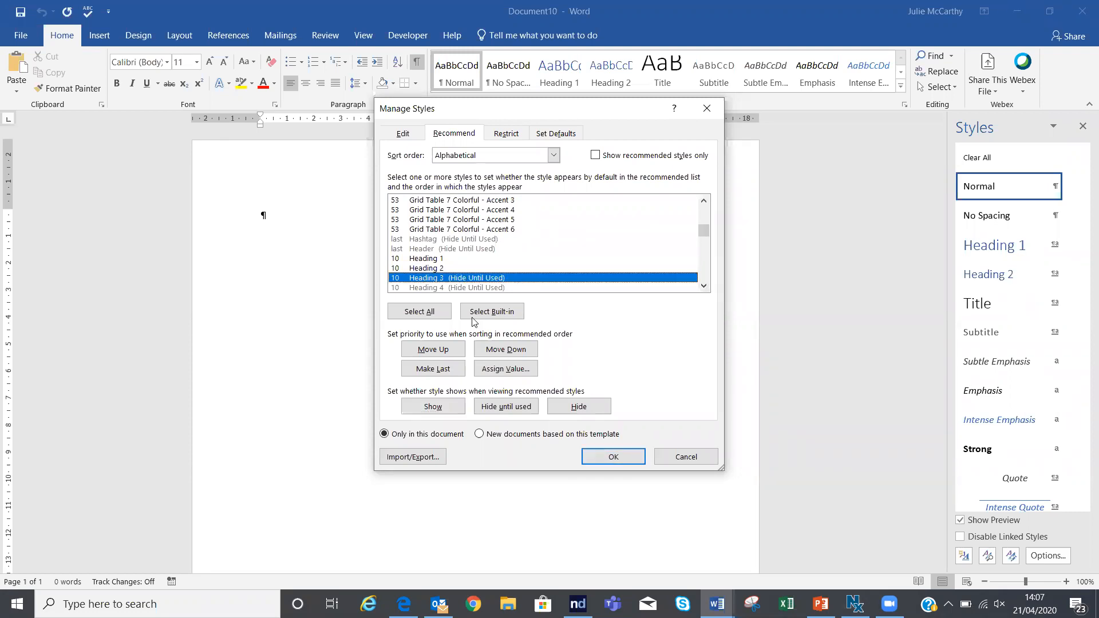
click(434, 407)
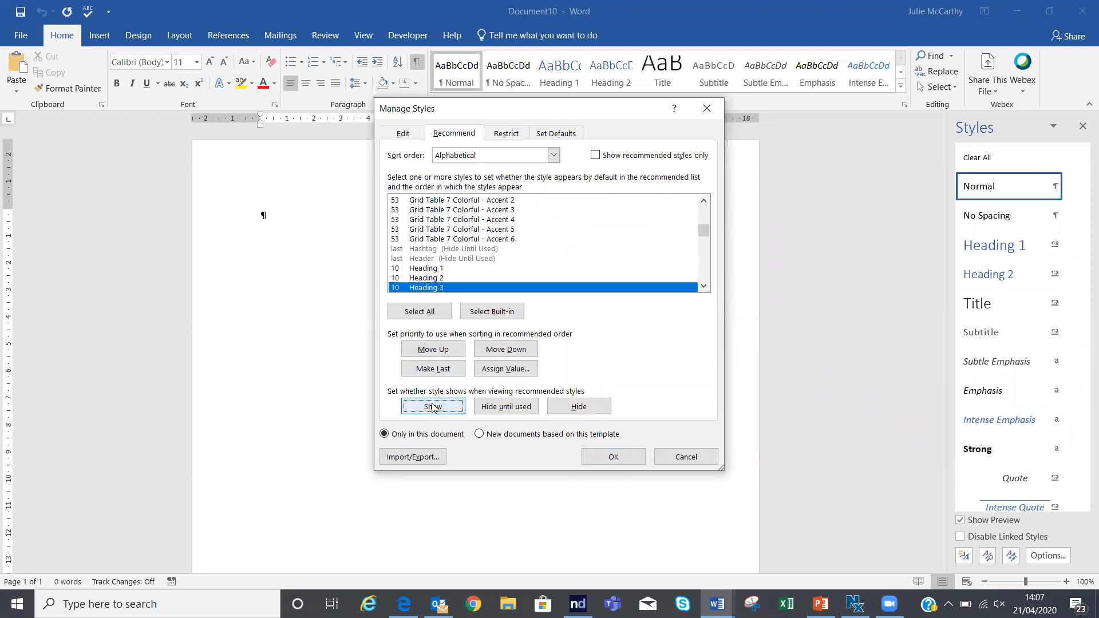
click(613, 457)
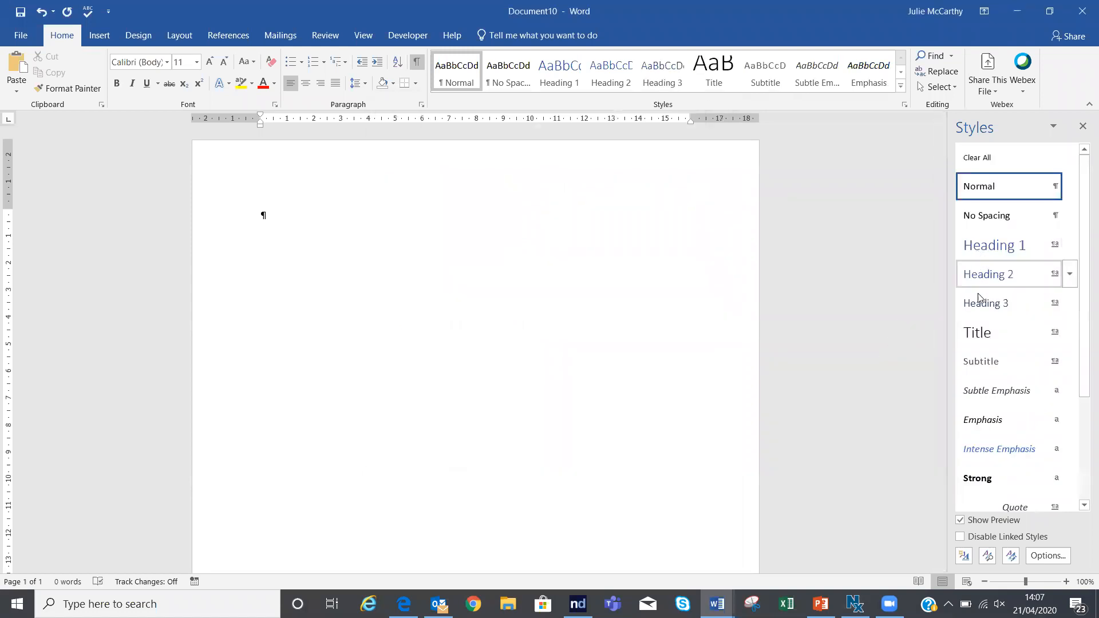
mouse_move(977, 296)
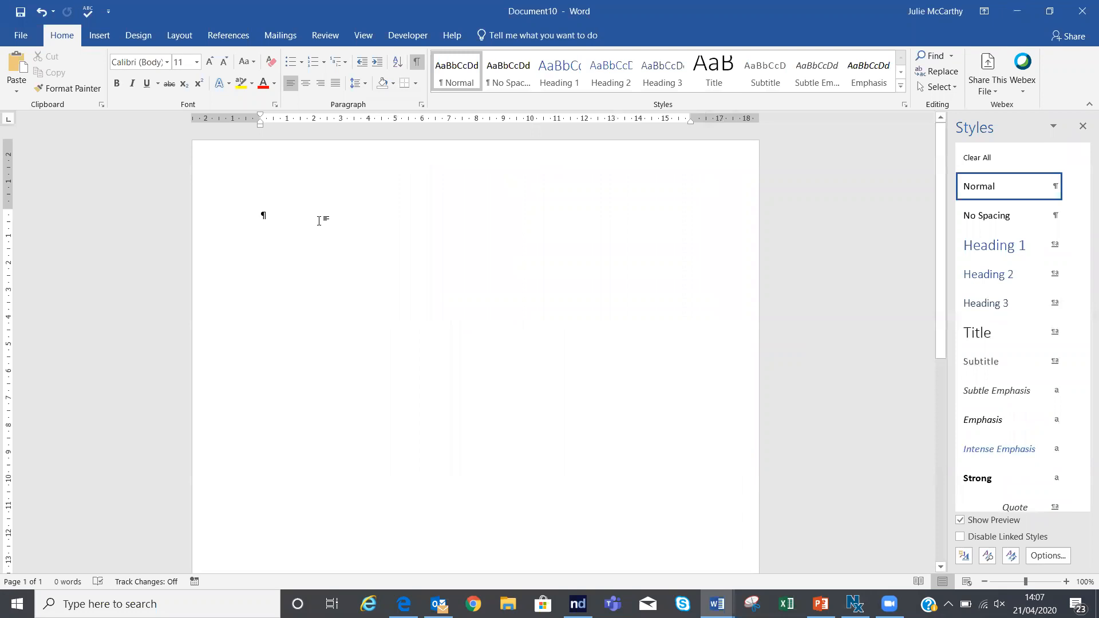
Generate paragraphs of sample text in the blank document with the =rand() function
text(=rand)
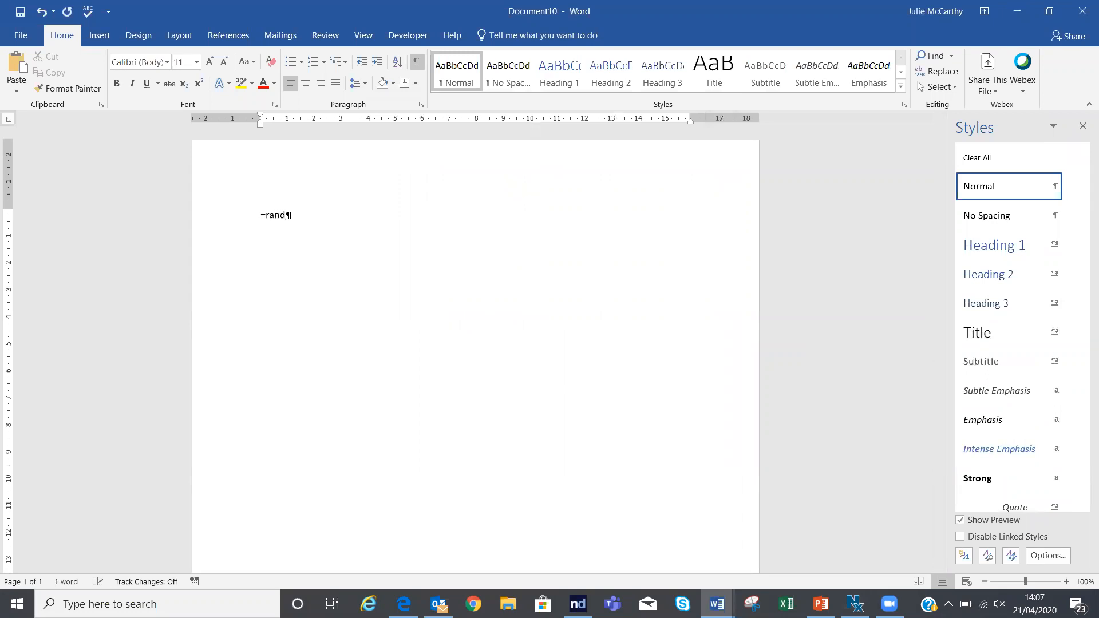
text(())
key(Return)
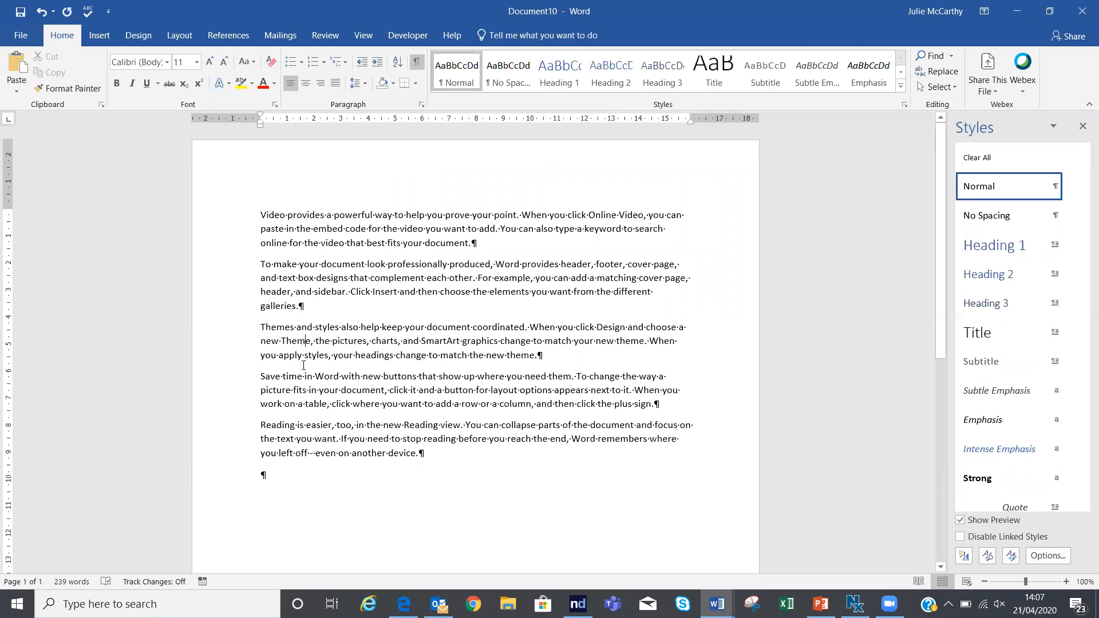
click(304, 389)
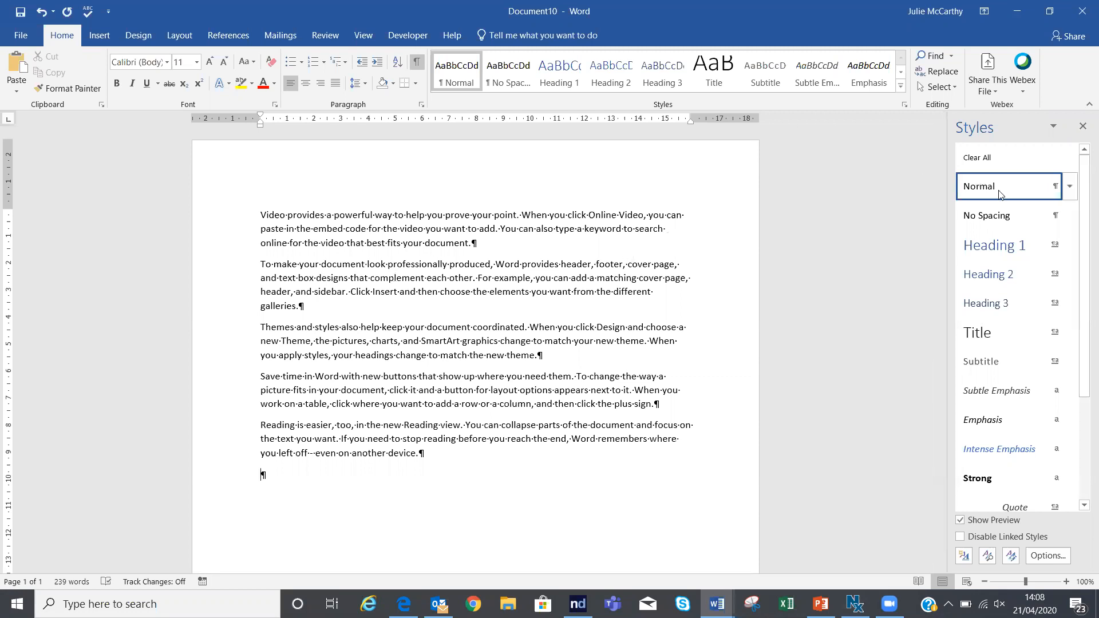
Modify the Normal style to use the Arial font at size 12
mouse_move(997, 188)
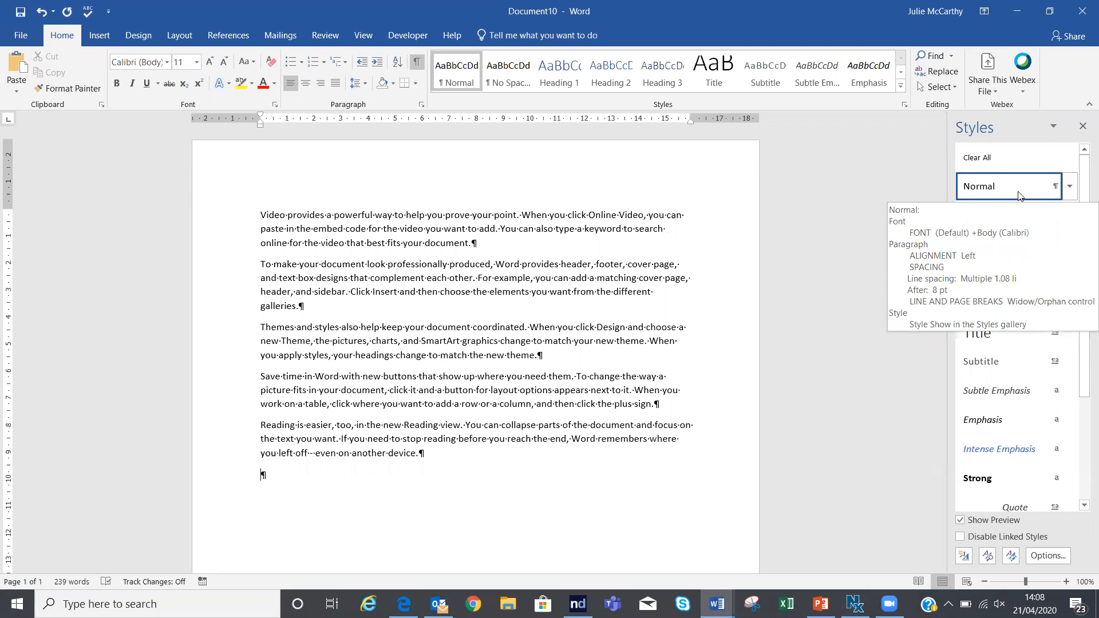
click(1069, 187)
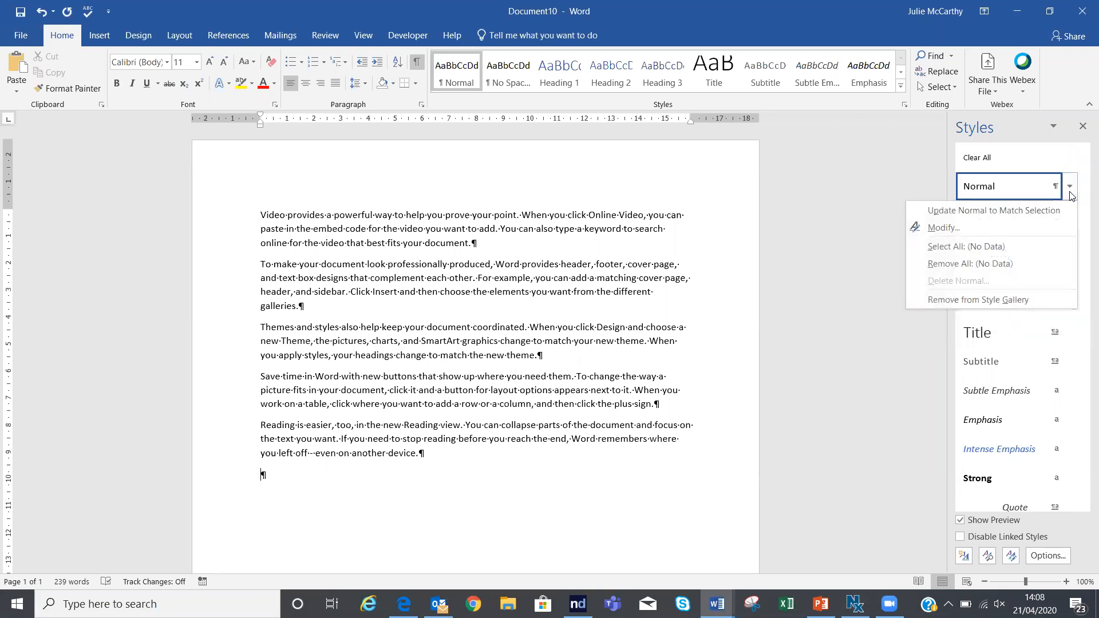
click(1015, 228)
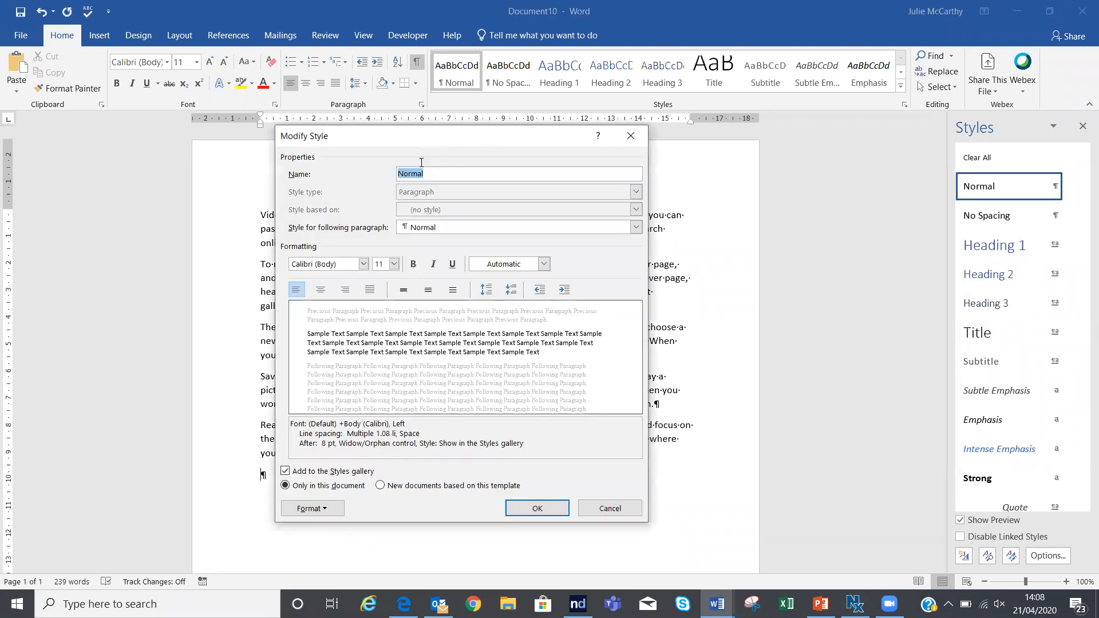
click(363, 264)
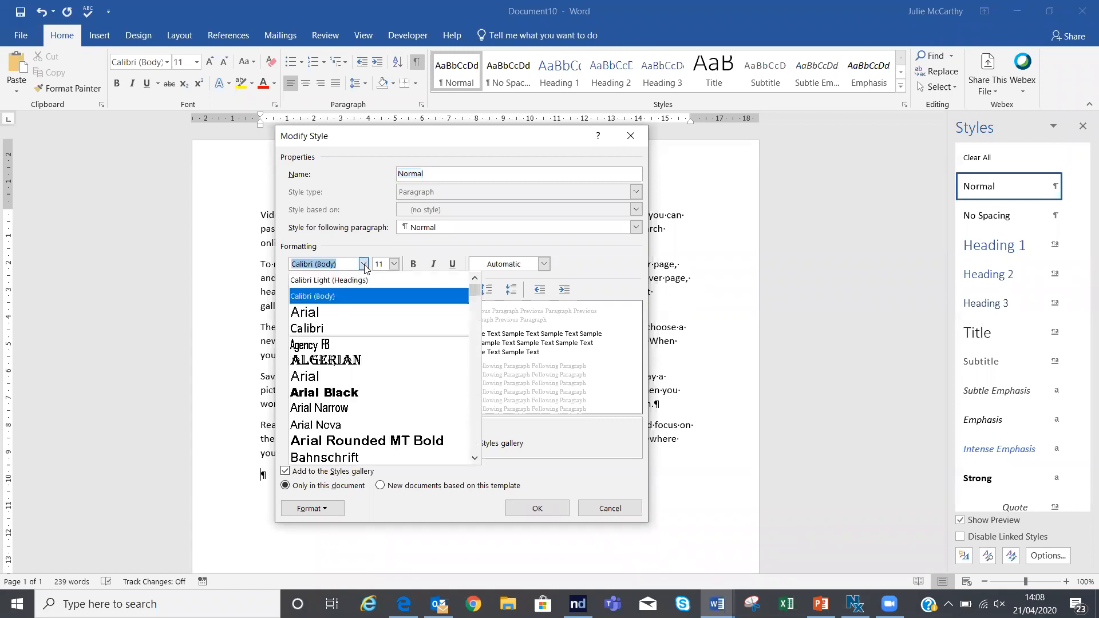
click(335, 320)
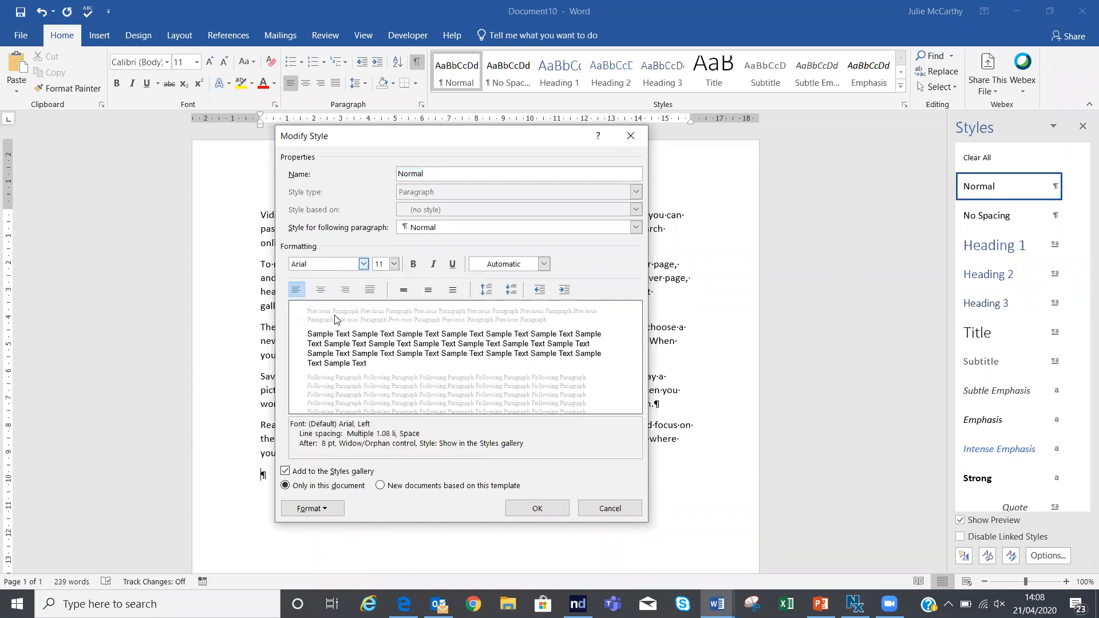
click(394, 263)
click(379, 316)
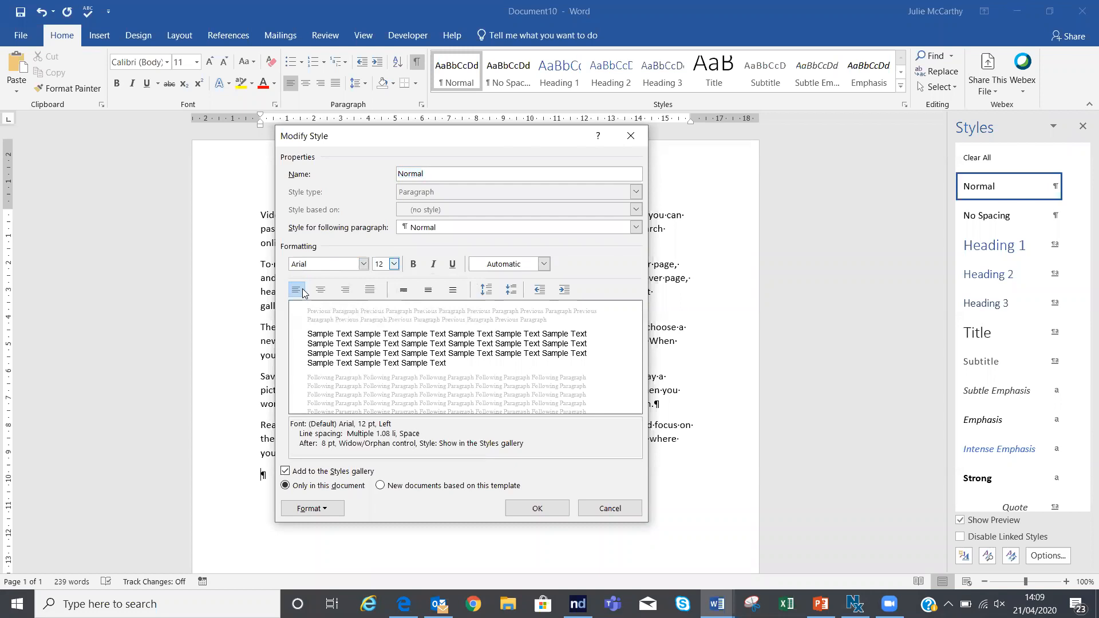
Set the Normal style's alignment to justified and apply the style changes
click(371, 291)
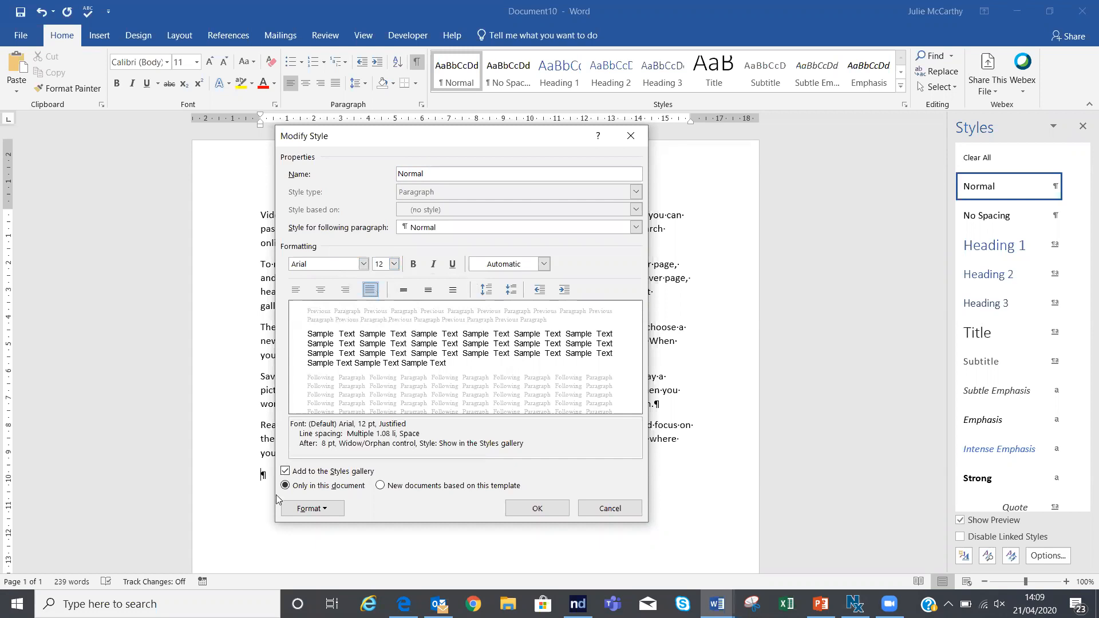
click(316, 509)
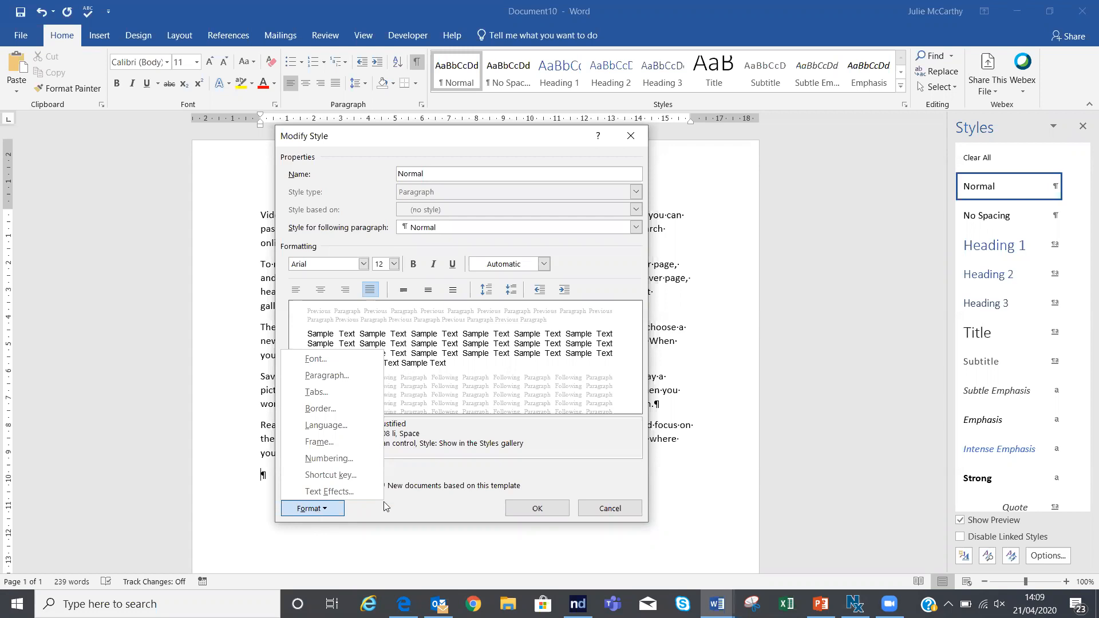
click(424, 511)
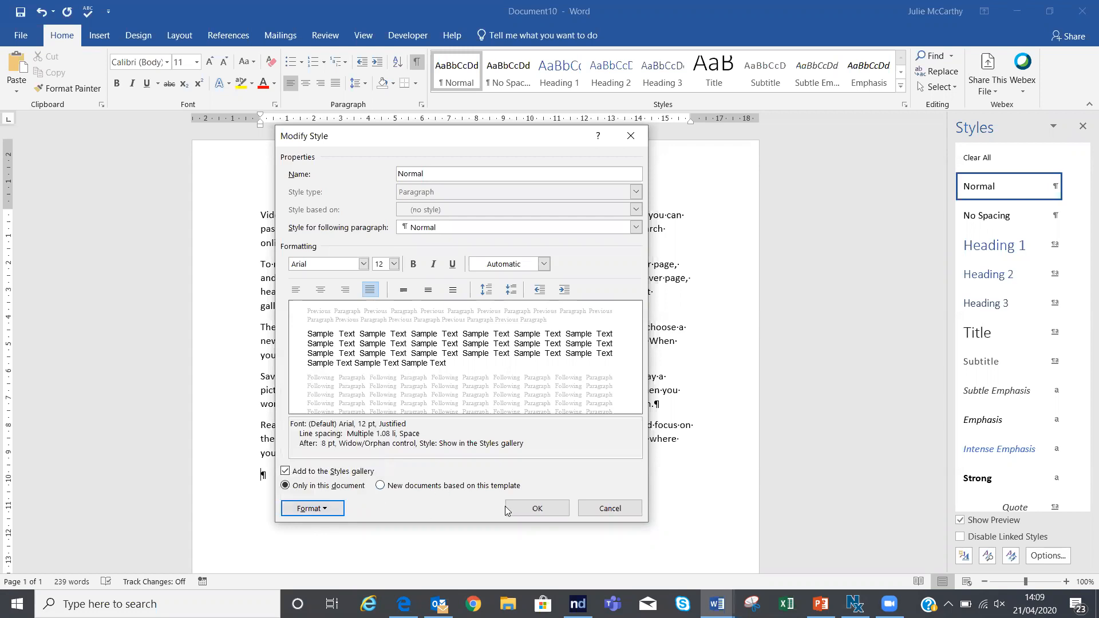
click(531, 510)
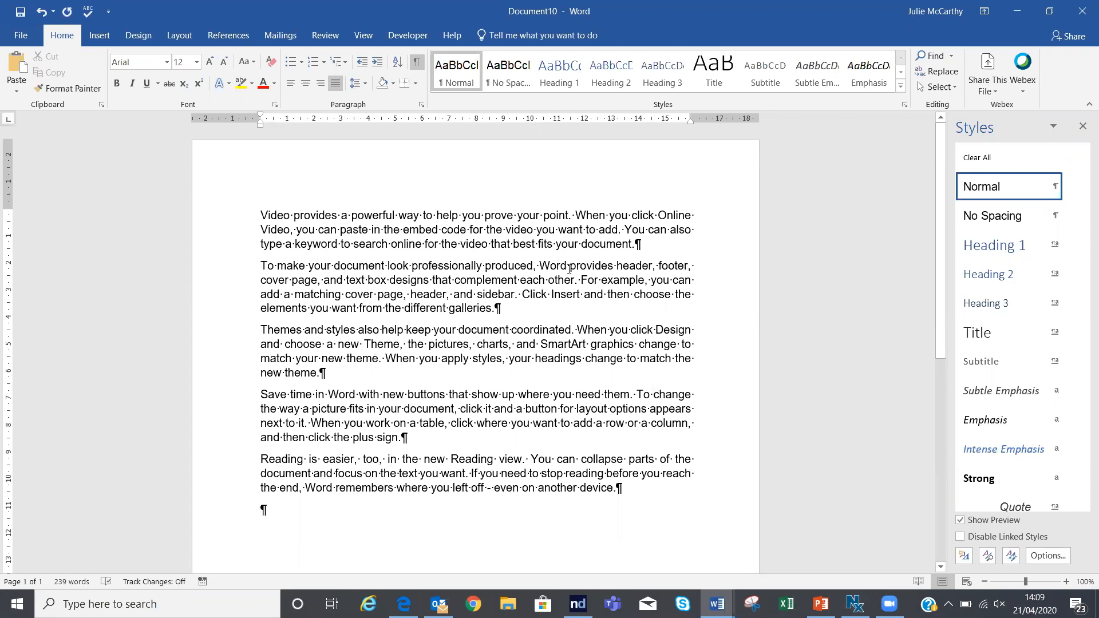
Add the line "Introduction" as its own paragraph above the first sample paragraph
mouse_move(976, 192)
text(I)
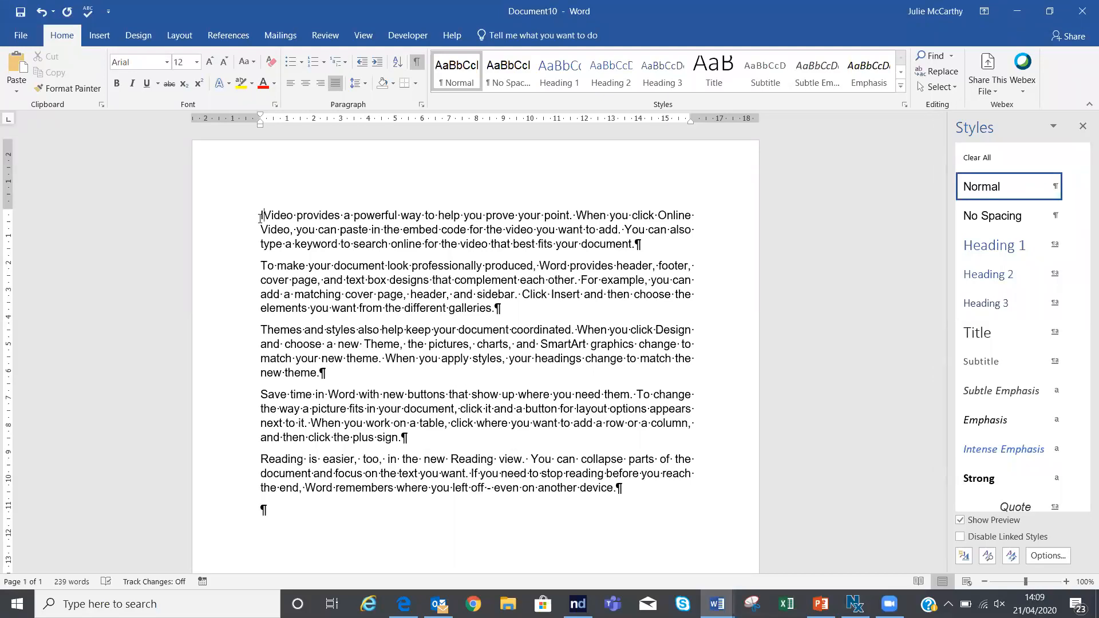
text(ntrodu)
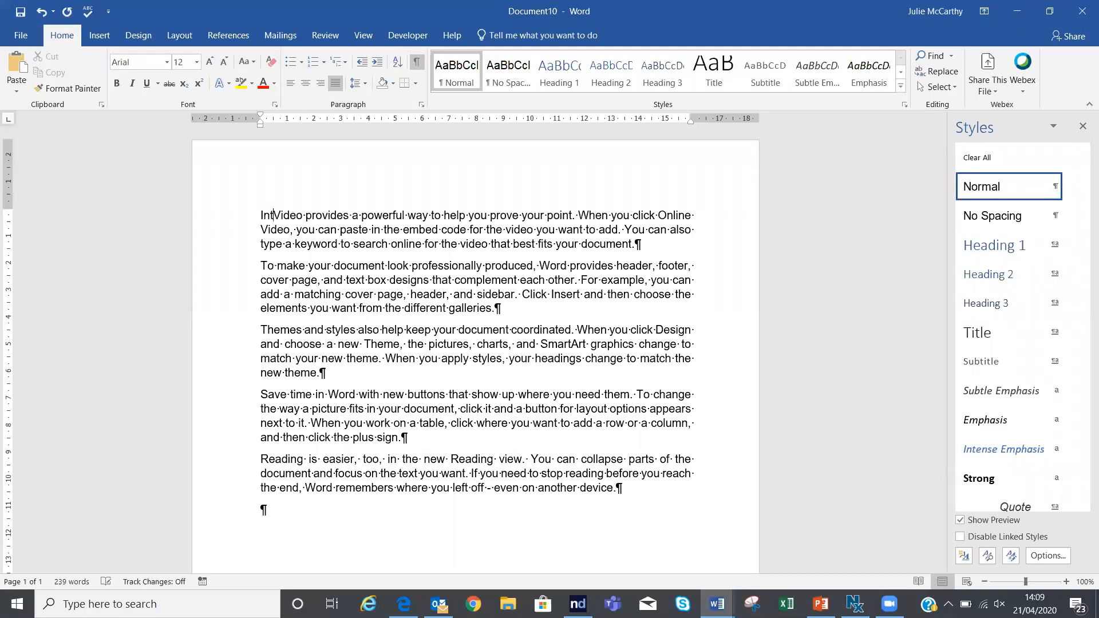
text(ction)
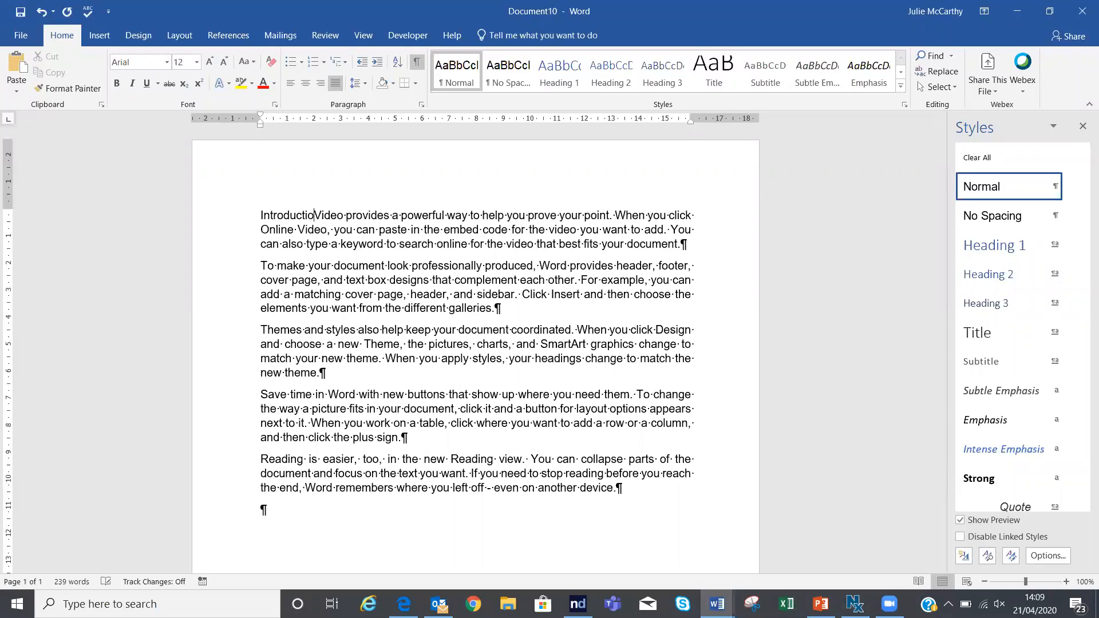
key(Return)
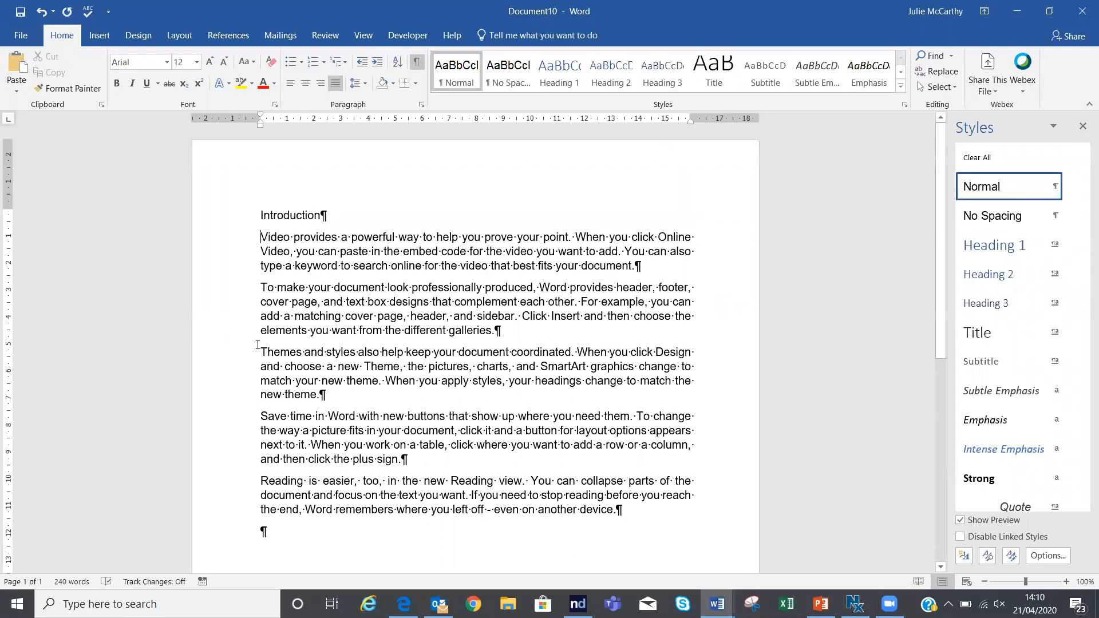
Add the line "Training" above the "Themes and styles" paragraph and "Styles" above the "Reading is easier" paragraph
click(258, 353)
text(Training)
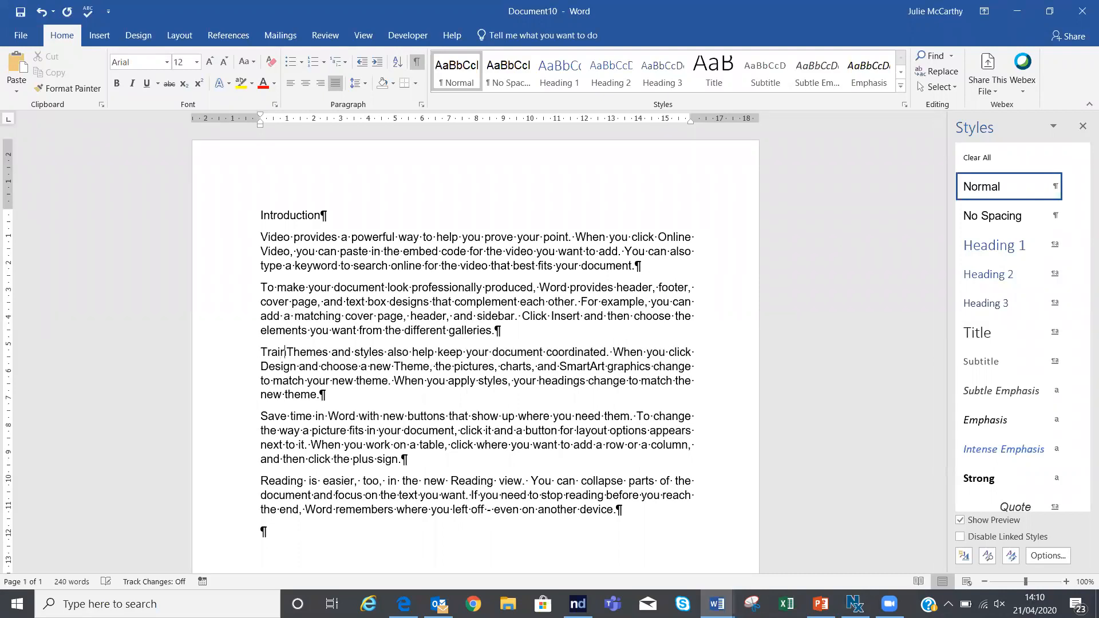
key(Return)
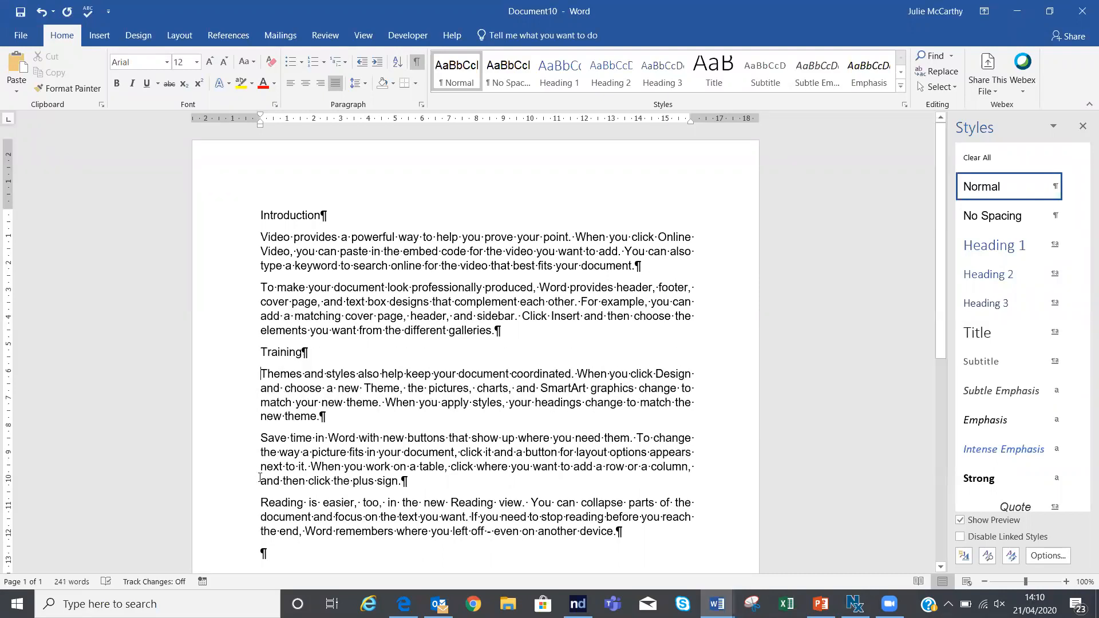
click(259, 505)
text(Styles)
key(Return)
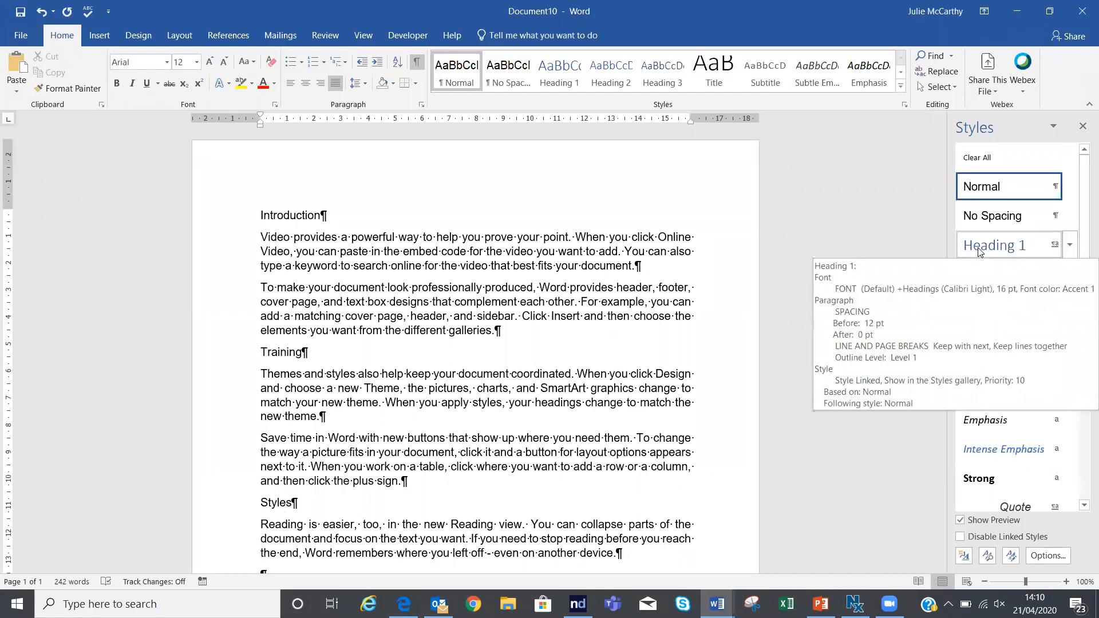
Apply the Heading 1 style to the "Introduction", "Training" and "Styles" lines
click(226, 225)
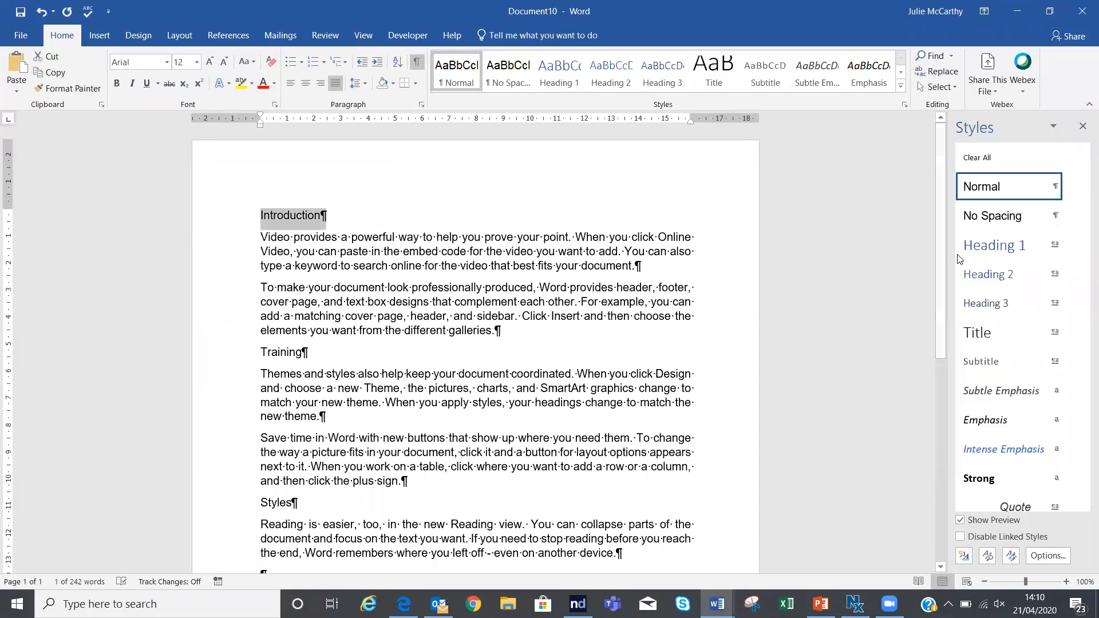
click(990, 245)
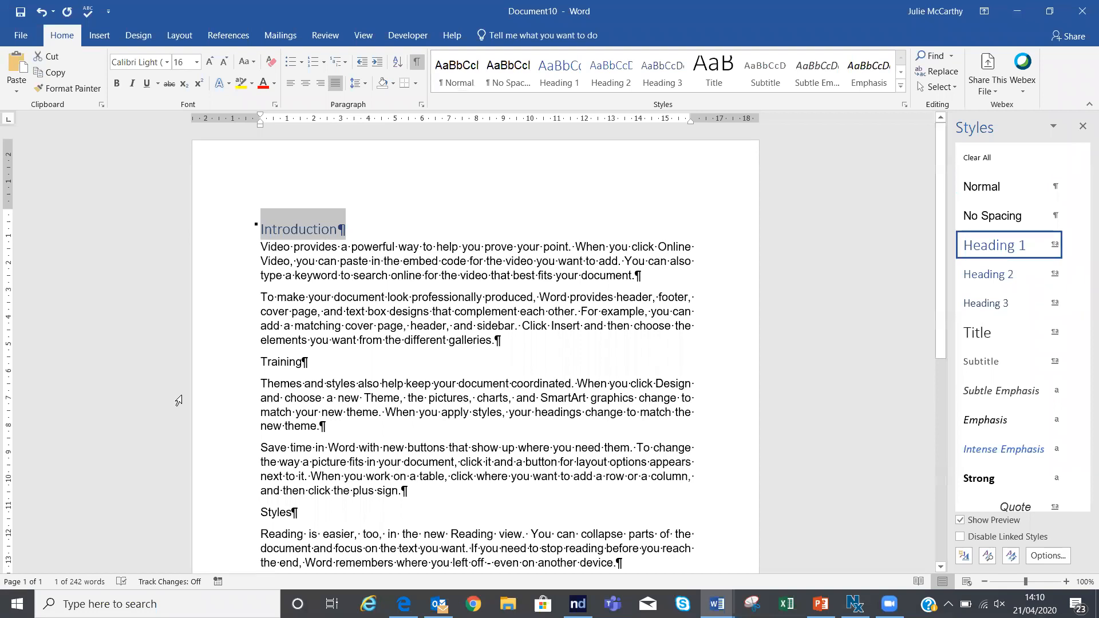
click(236, 366)
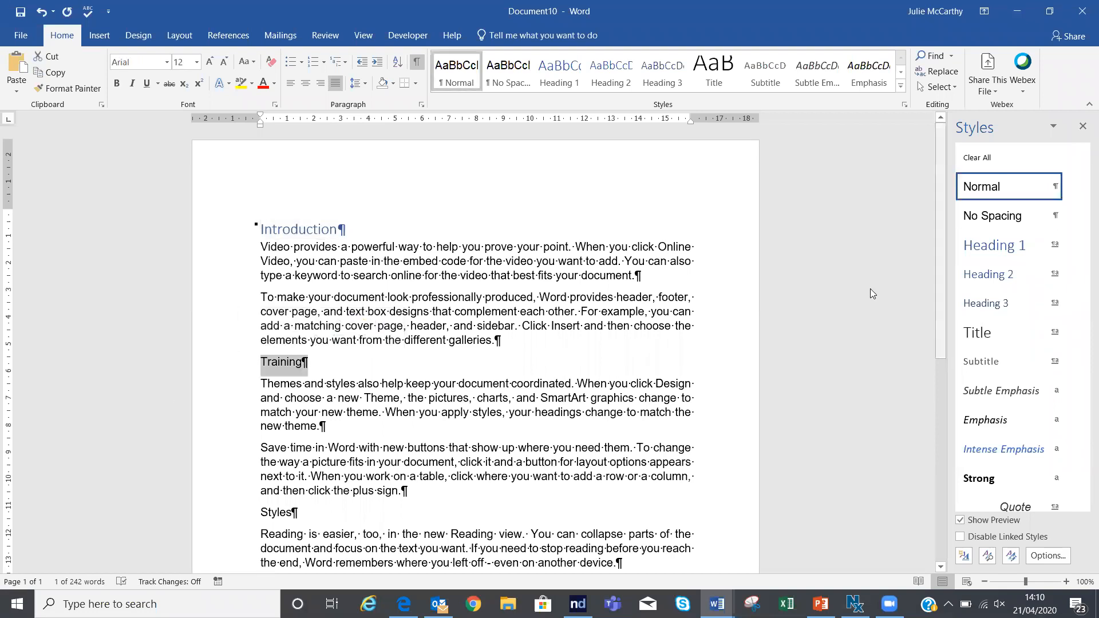
click(990, 245)
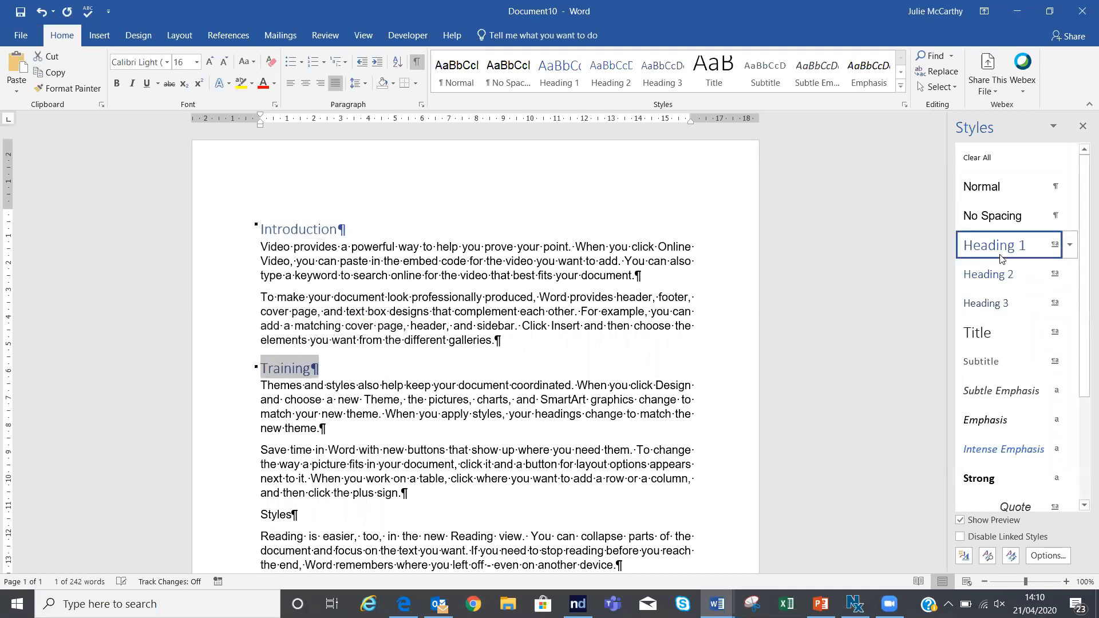
click(243, 516)
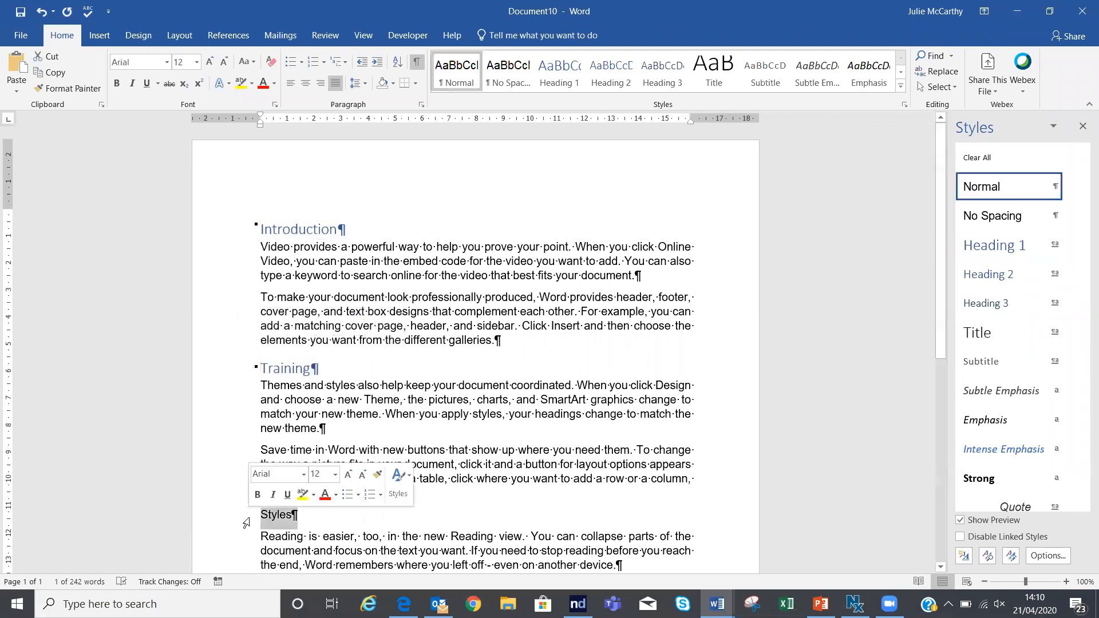
click(1012, 252)
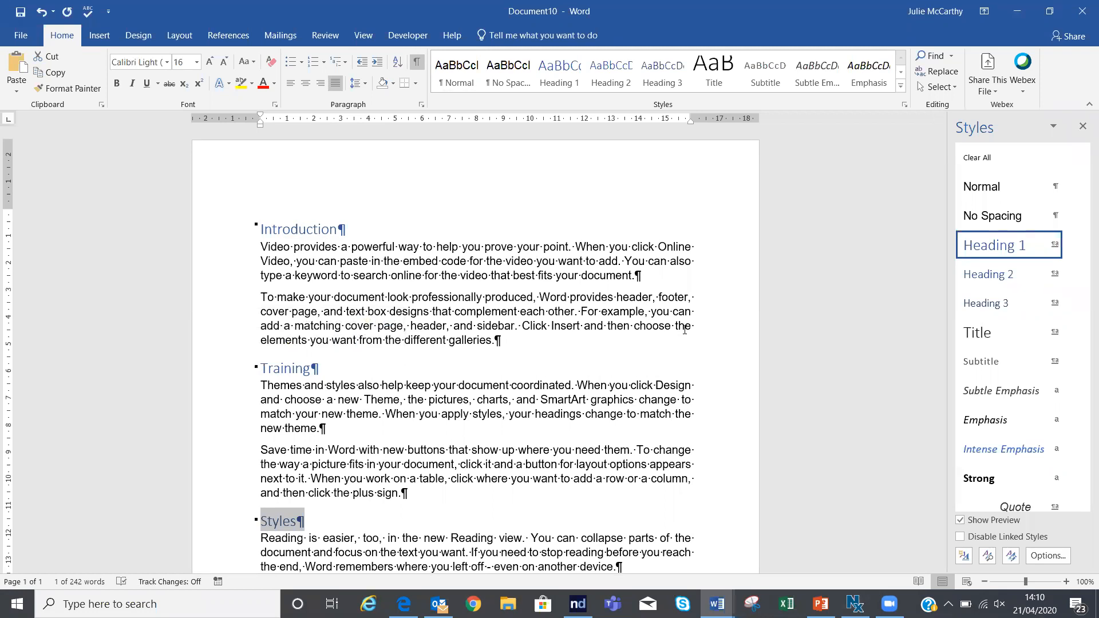
Modify the Heading 1 style to use bold Arial with the Automatic font colour
mouse_move(1005, 245)
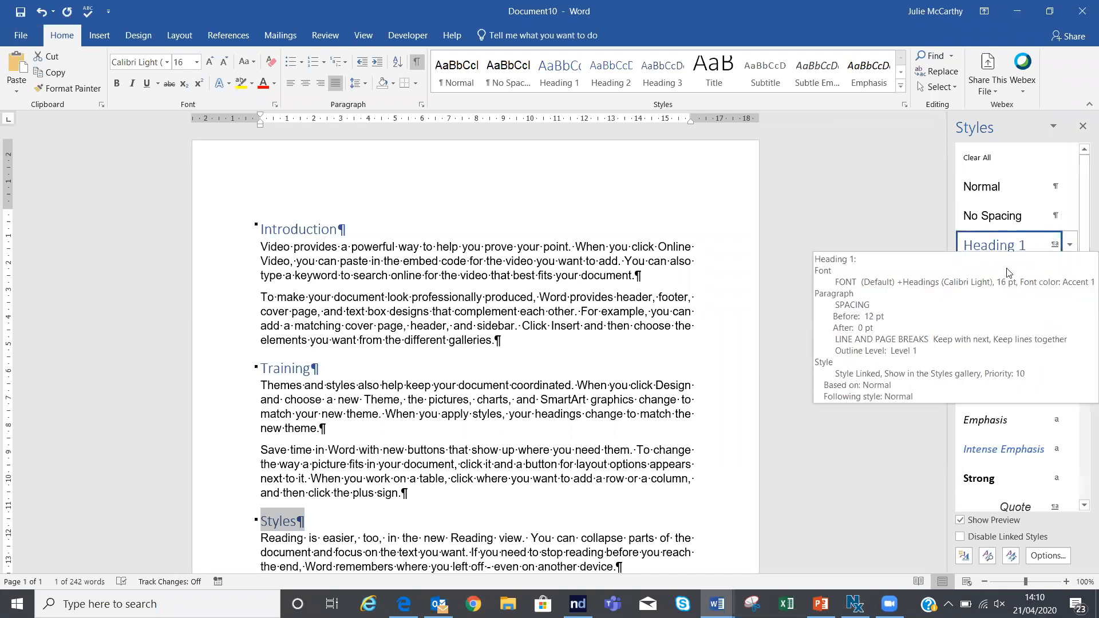
click(1074, 247)
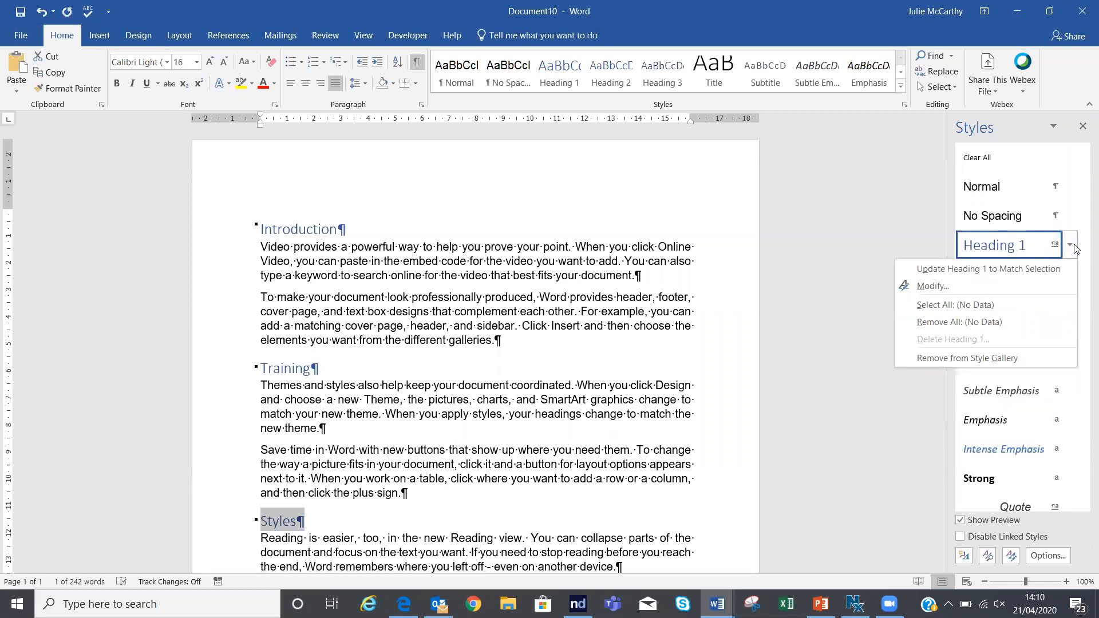
click(996, 286)
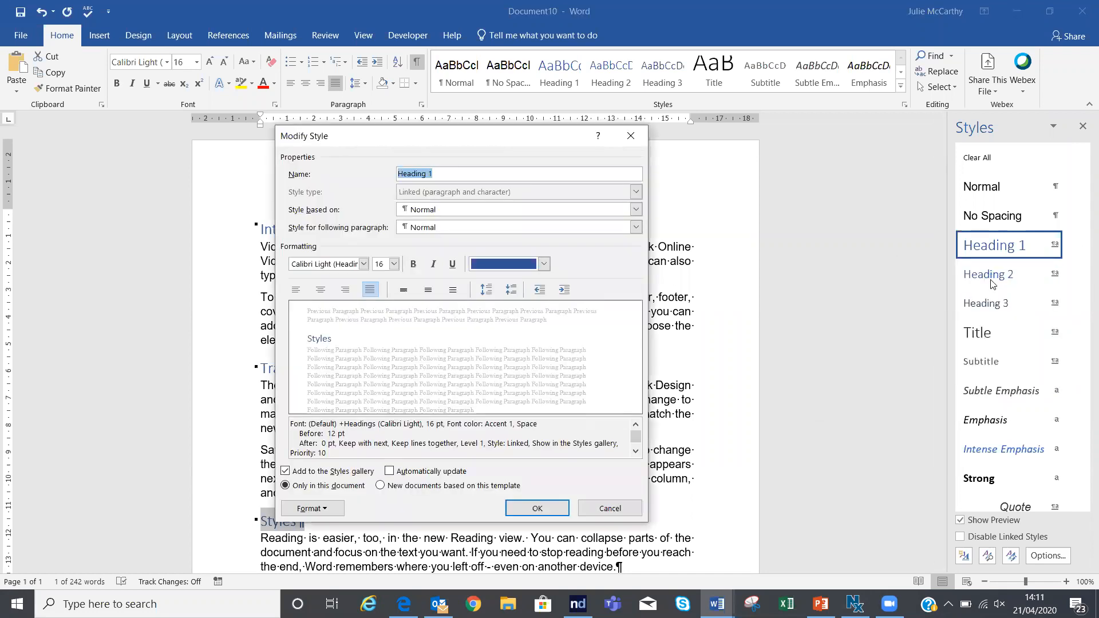
click(364, 264)
click(336, 312)
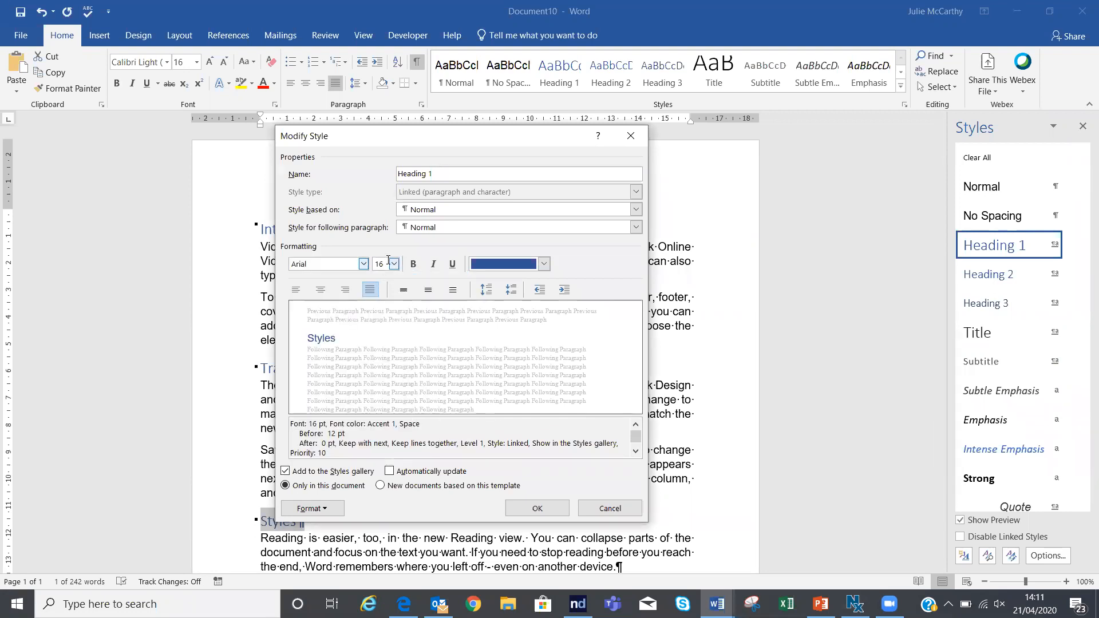
click(414, 266)
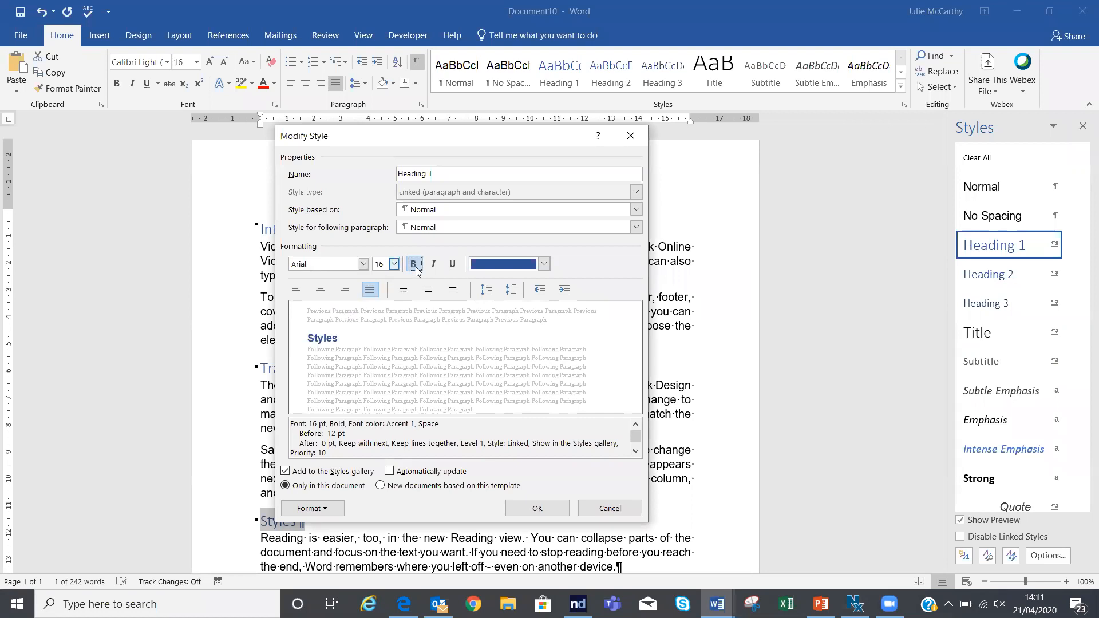
click(544, 264)
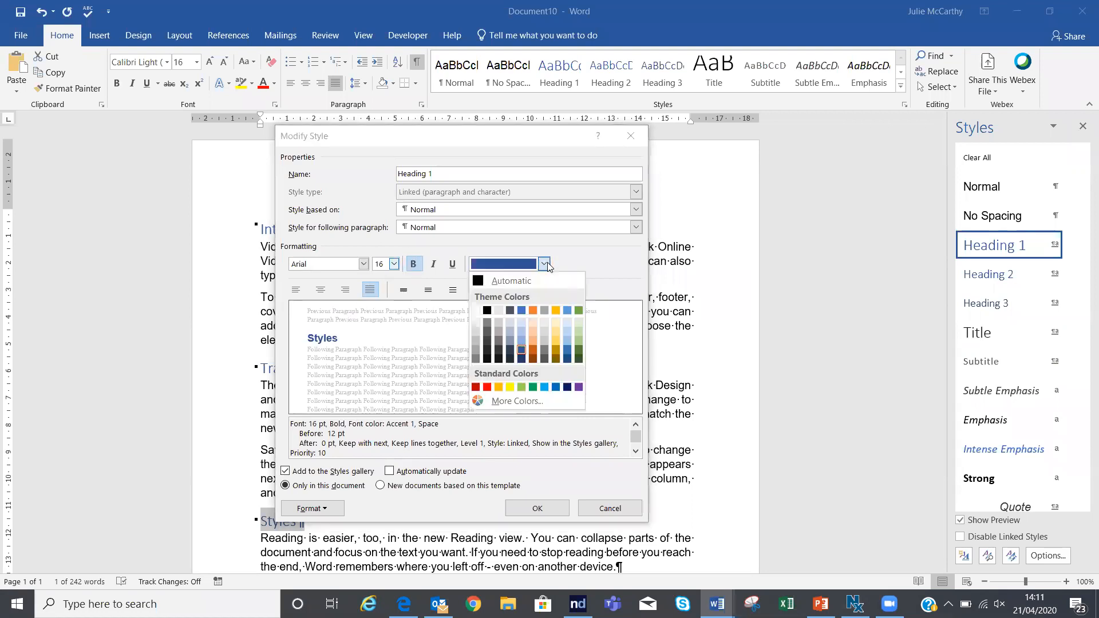
click(473, 279)
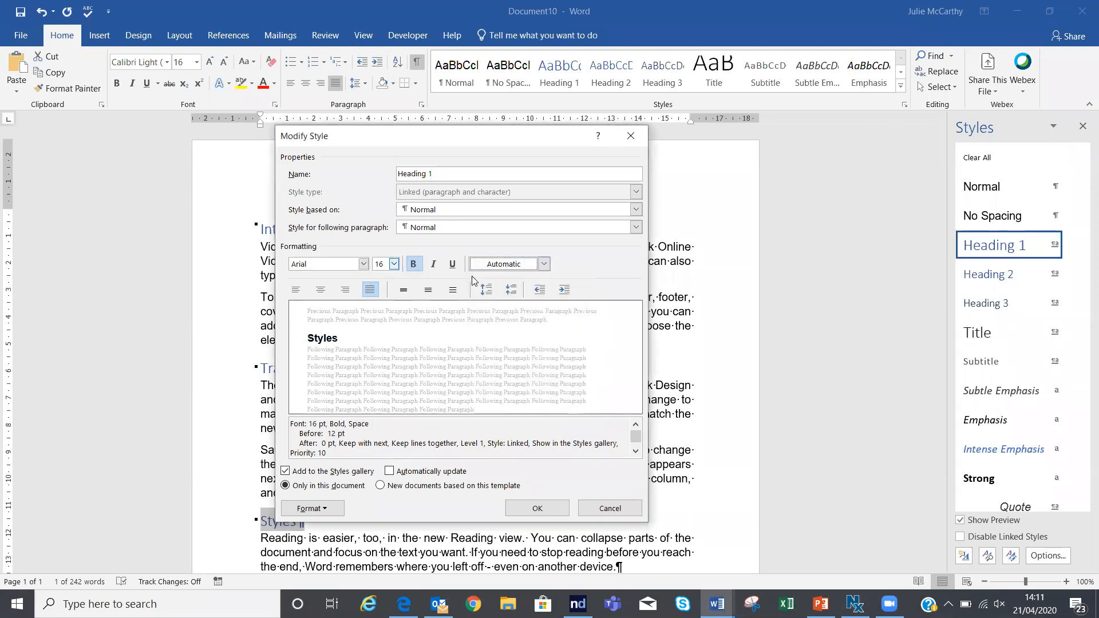
click(533, 509)
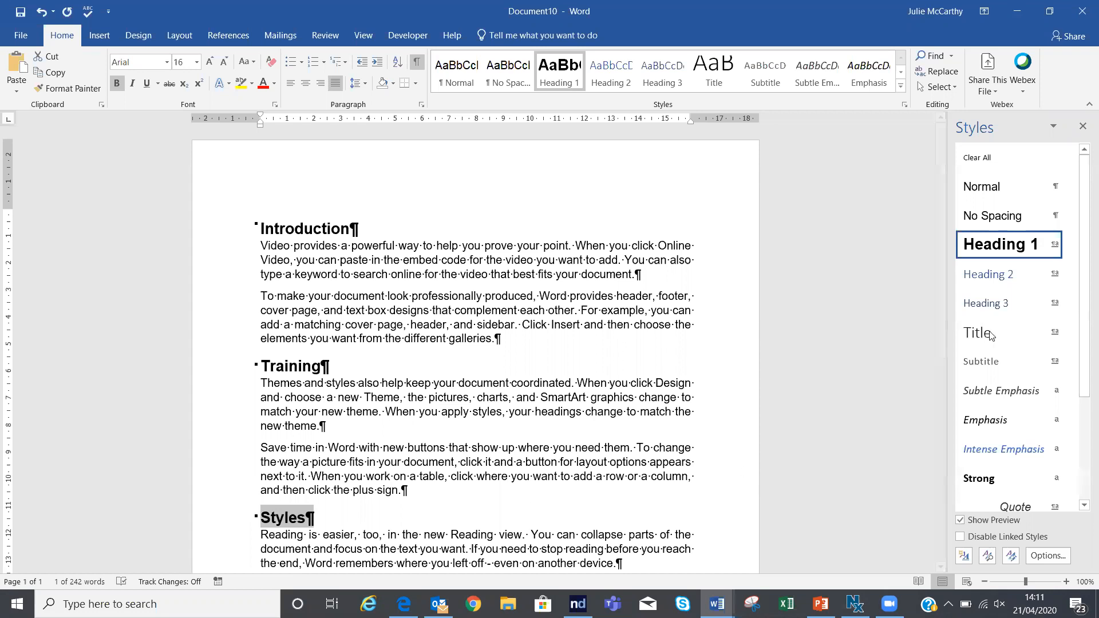
Set the Heading 1 style's paragraph spacing after to 6 pt and apply the style changes
click(1071, 248)
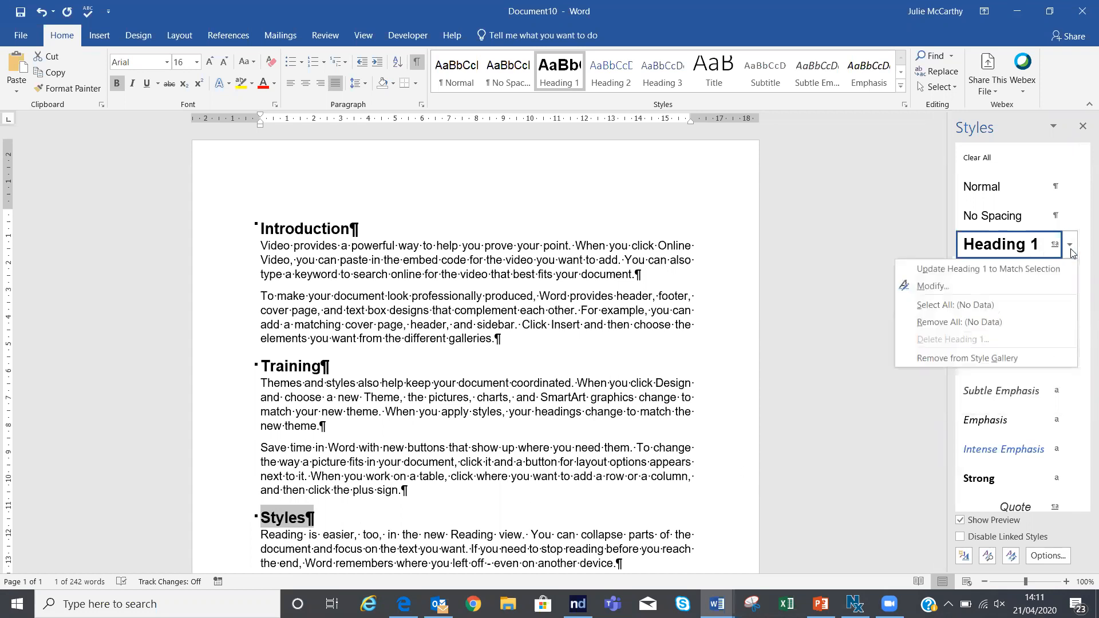
click(997, 287)
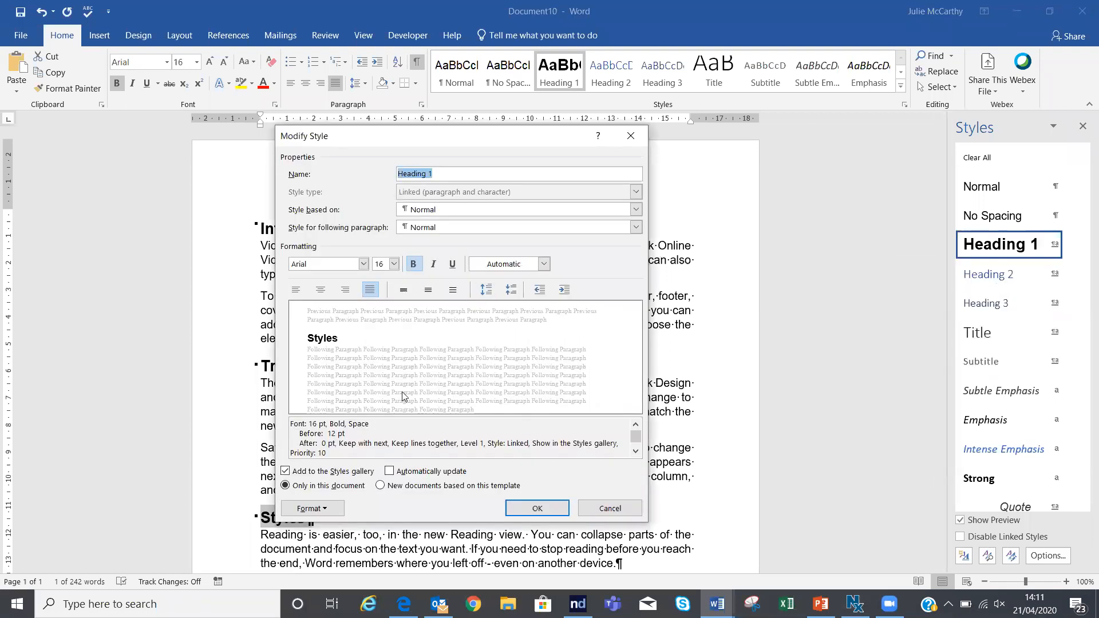
click(313, 509)
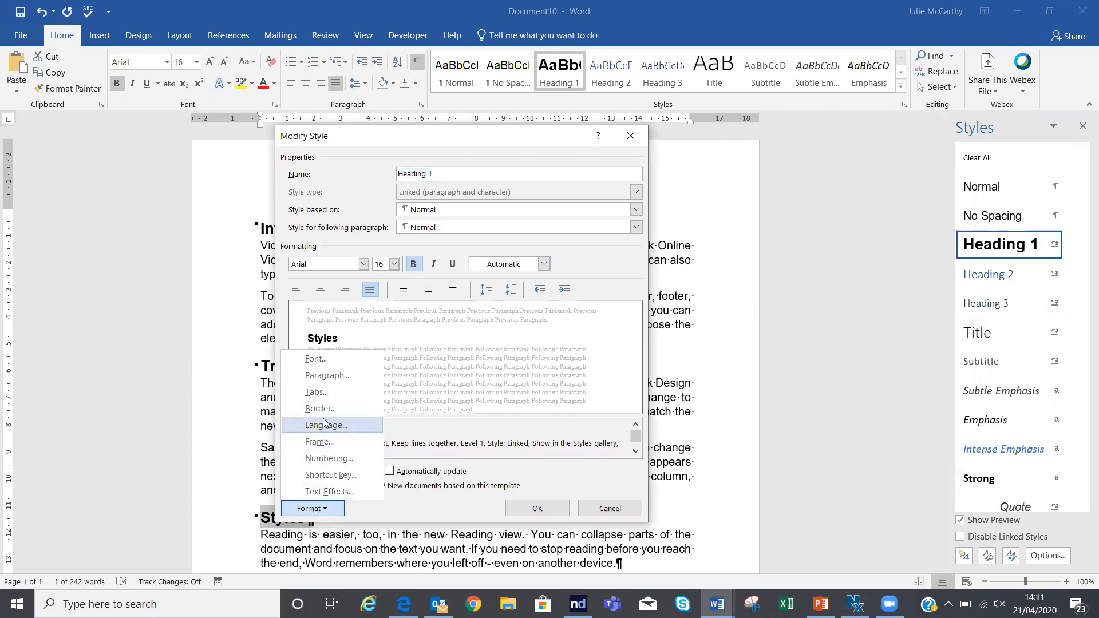
click(327, 376)
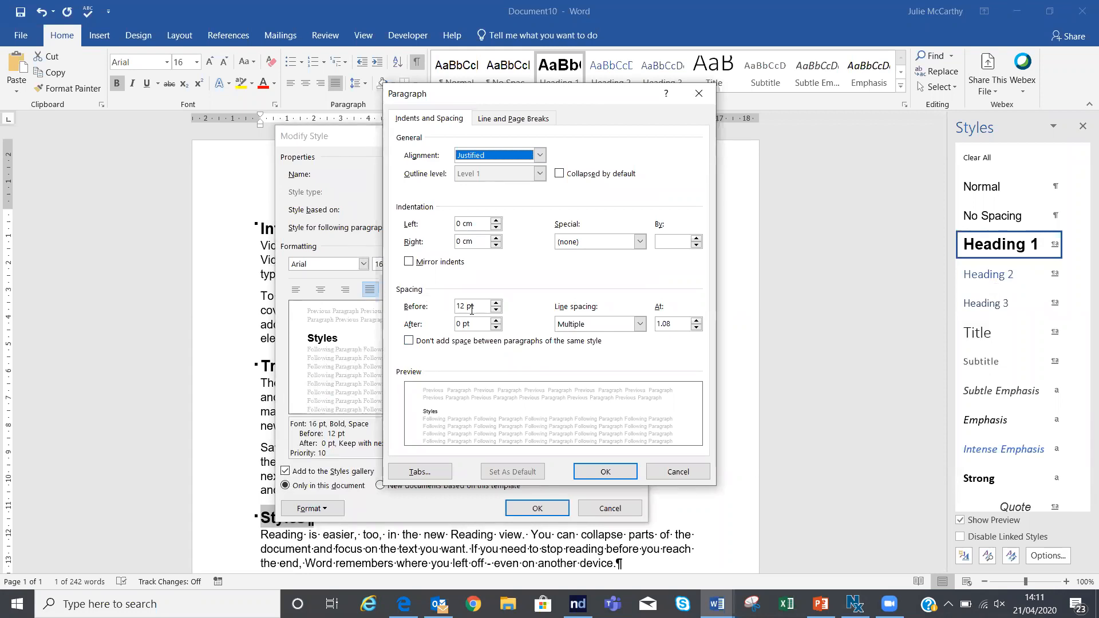
click(497, 321)
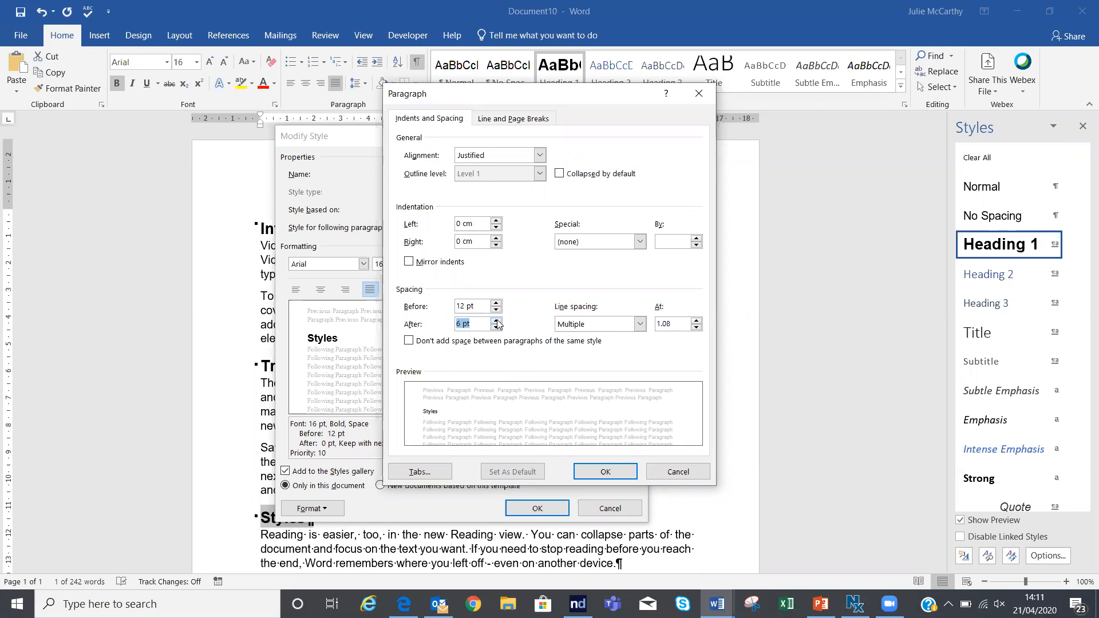
click(605, 475)
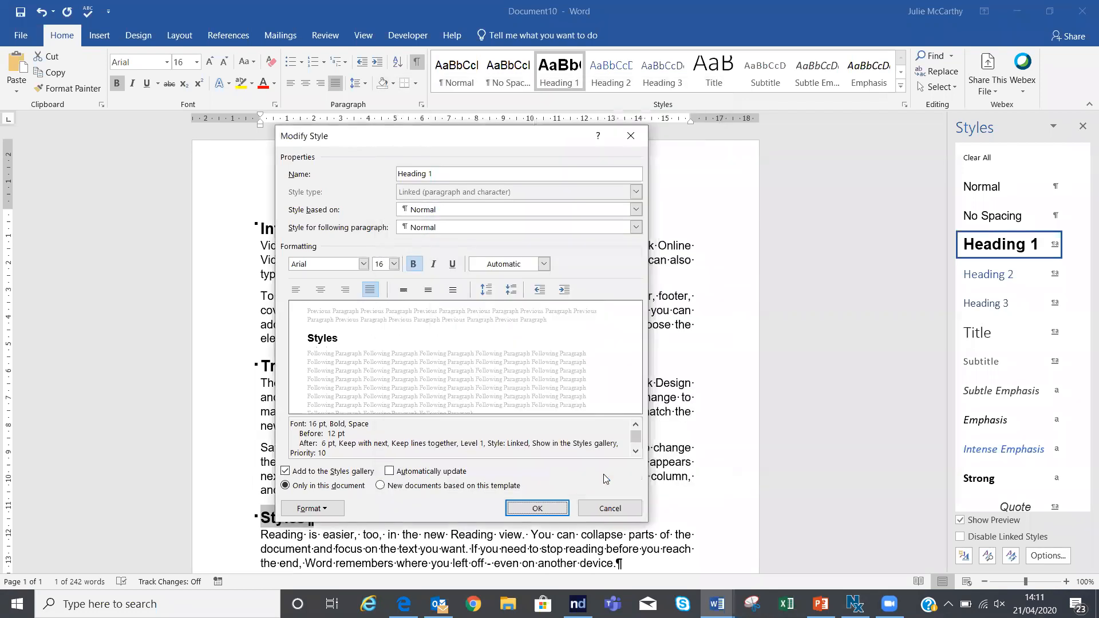
click(543, 506)
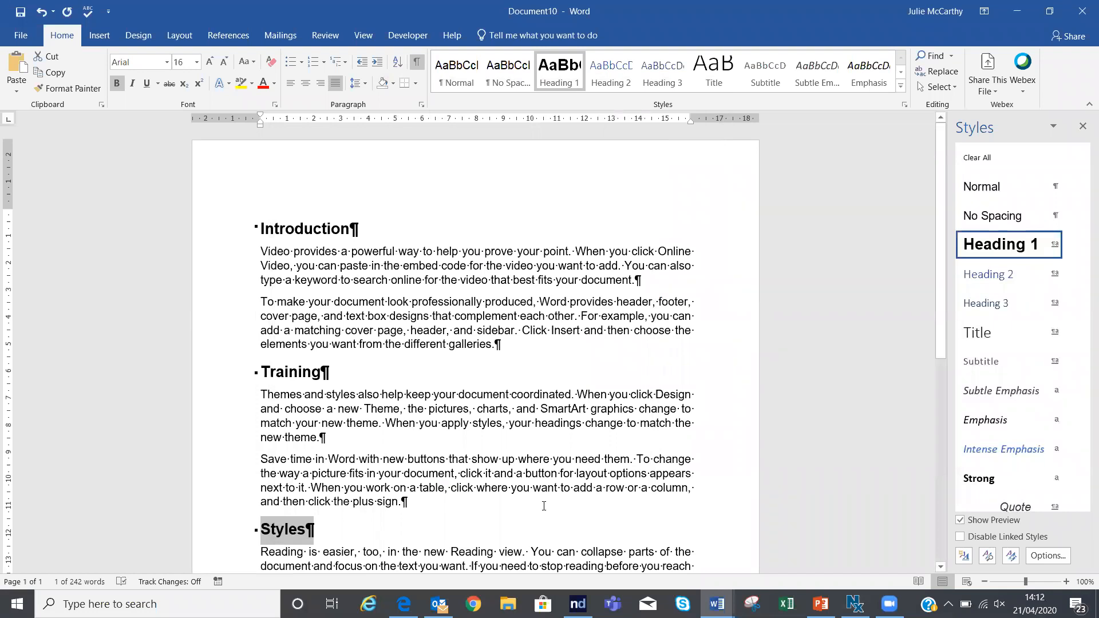
Add the line "Note: for more info contact the training team" in the empty paragraph at the end of the document
click(371, 488)
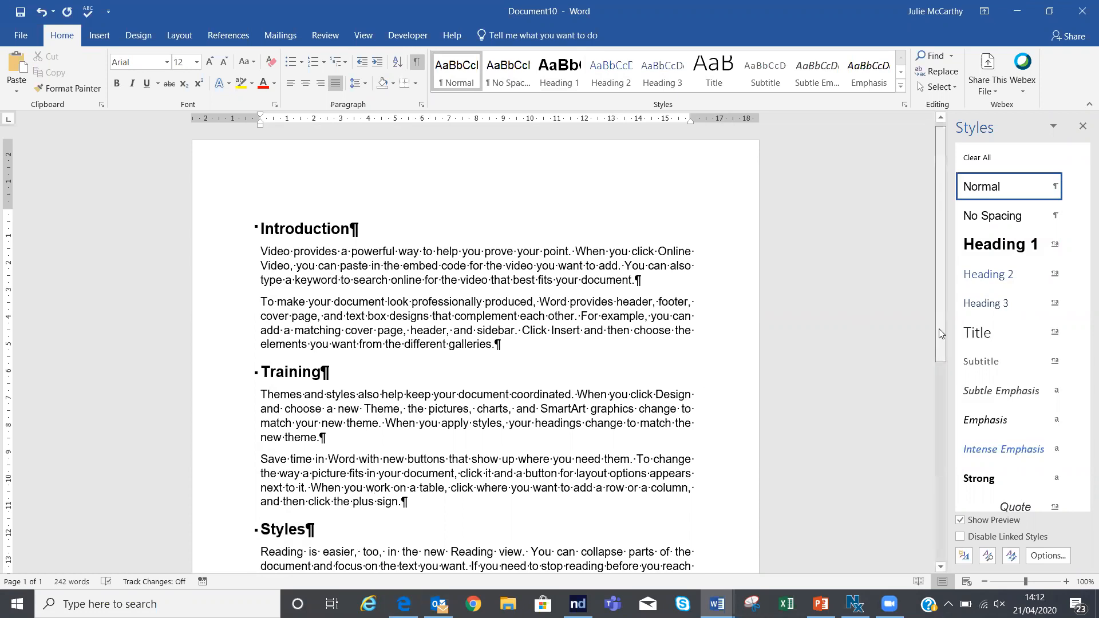
scroll(933, 355, down, 3)
click(296, 458)
text(Note: )
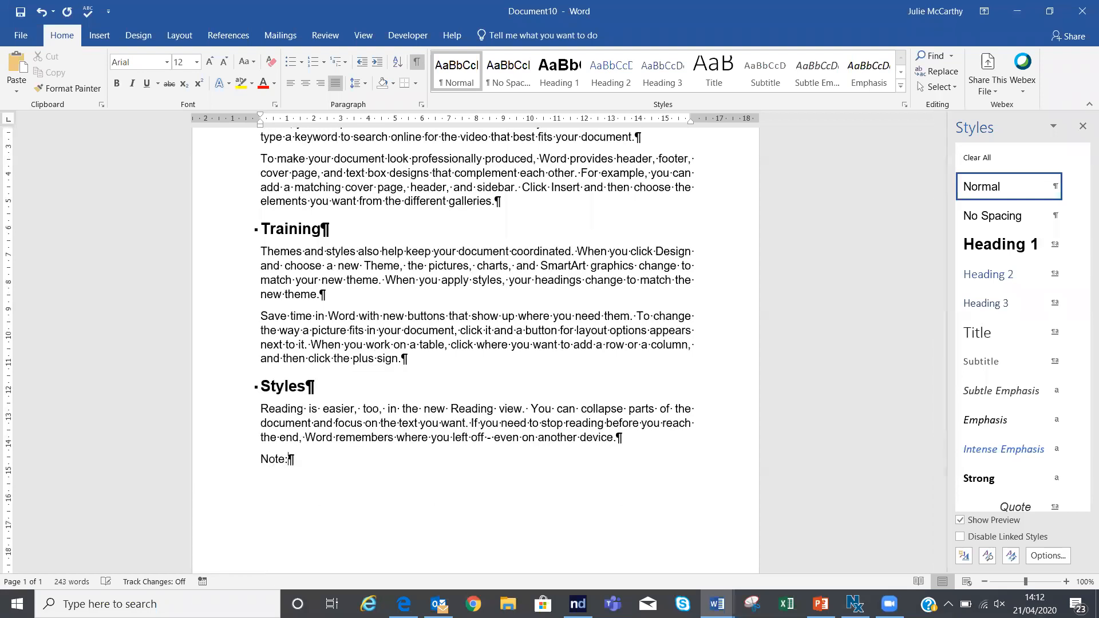
text(for more)
text(info contact the trainig)
key(BackSpace)
key(BackSpace)
text(ing team)
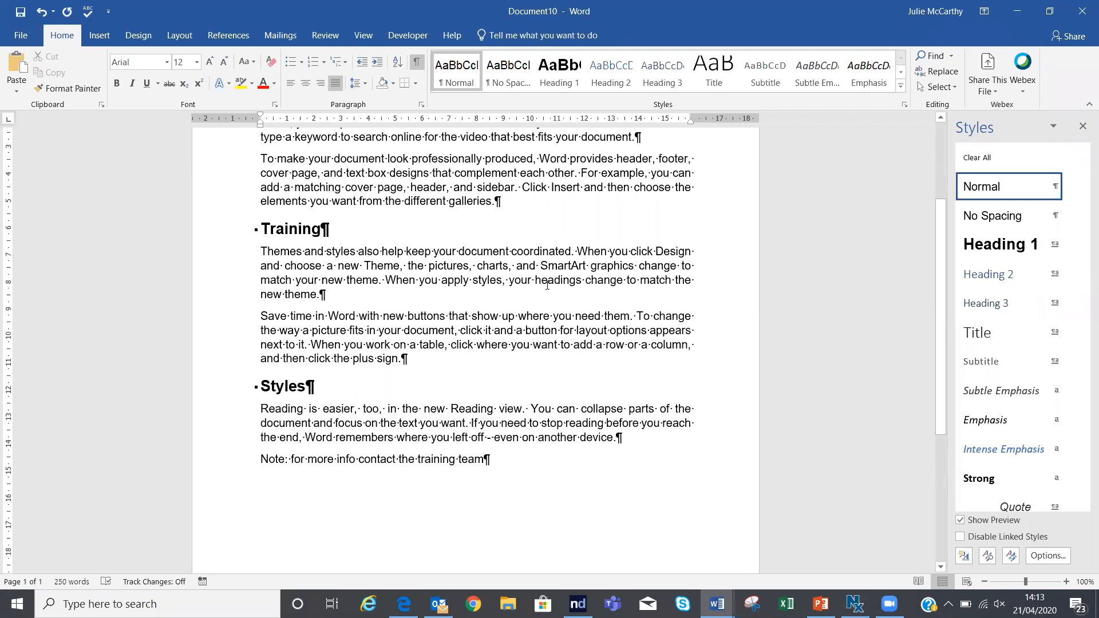
Create a new paragraph style named "Note" from the last line, with size 10, bold and italic formatting
mouse_move(1003, 266)
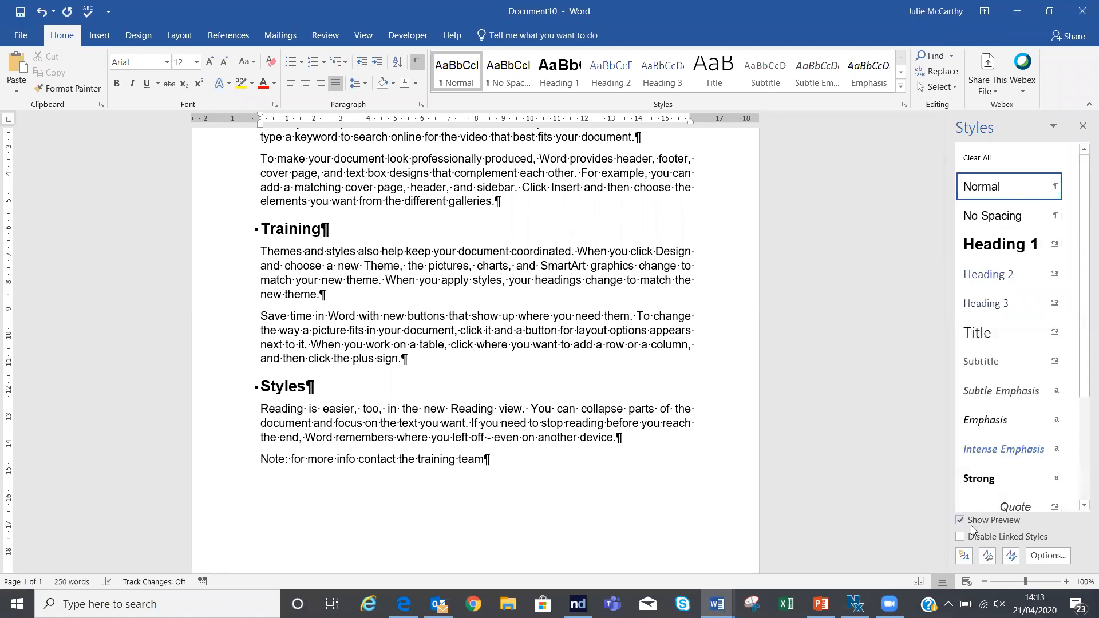
click(963, 556)
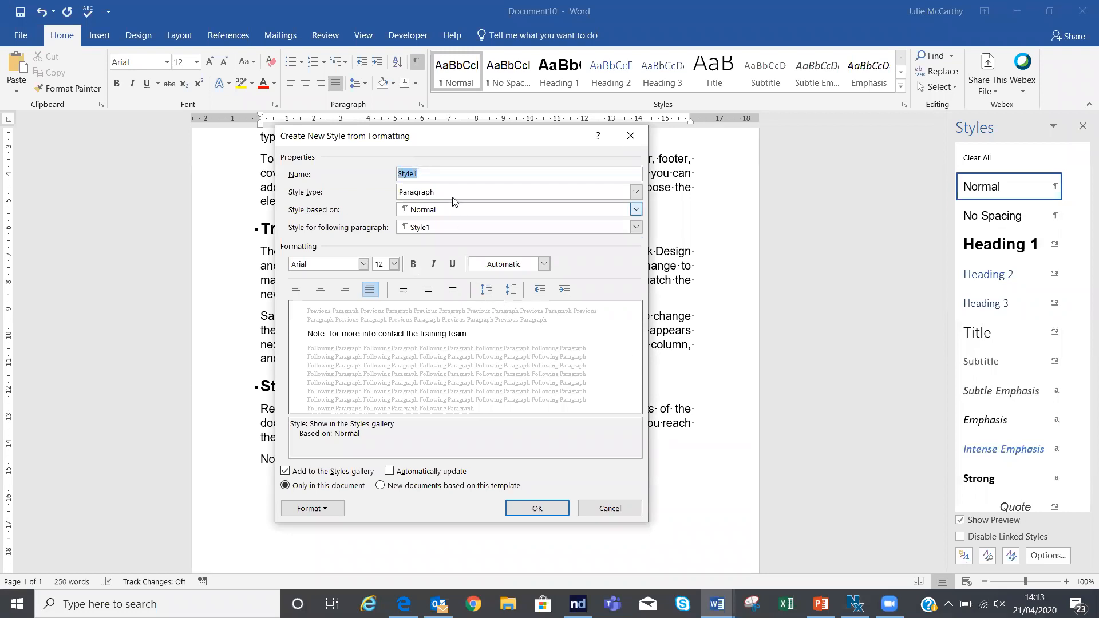
text(Note)
click(394, 264)
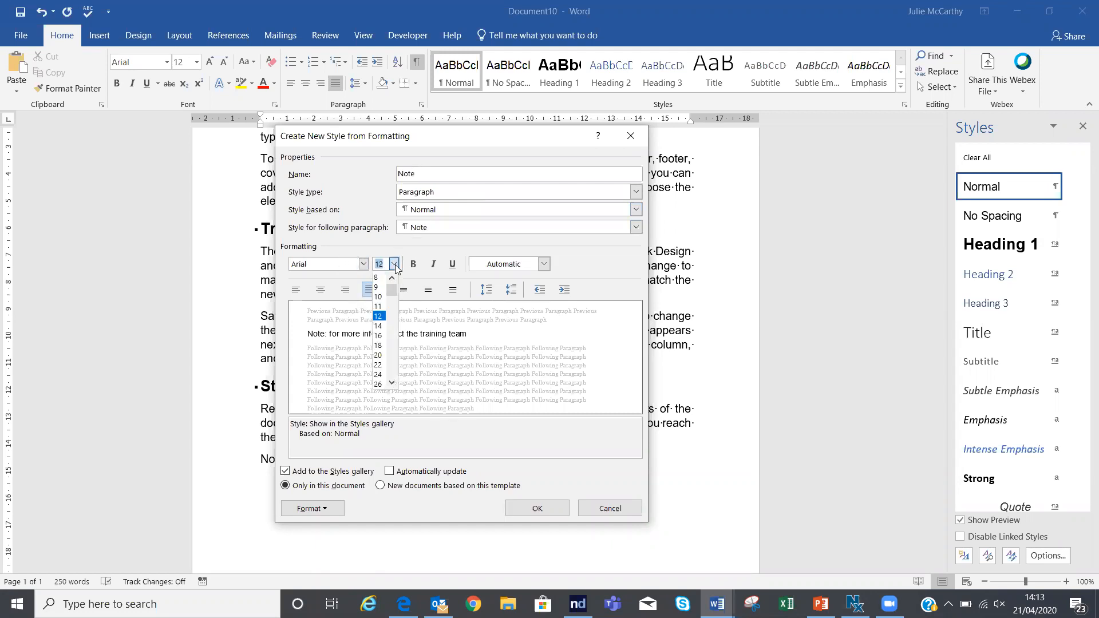
click(380, 297)
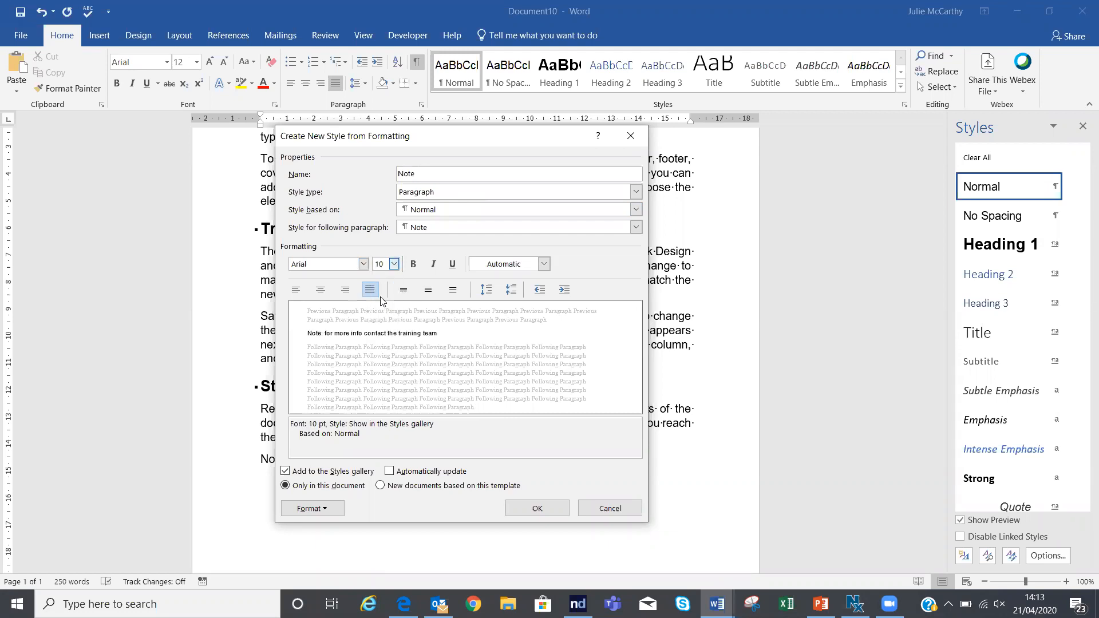
click(413, 264)
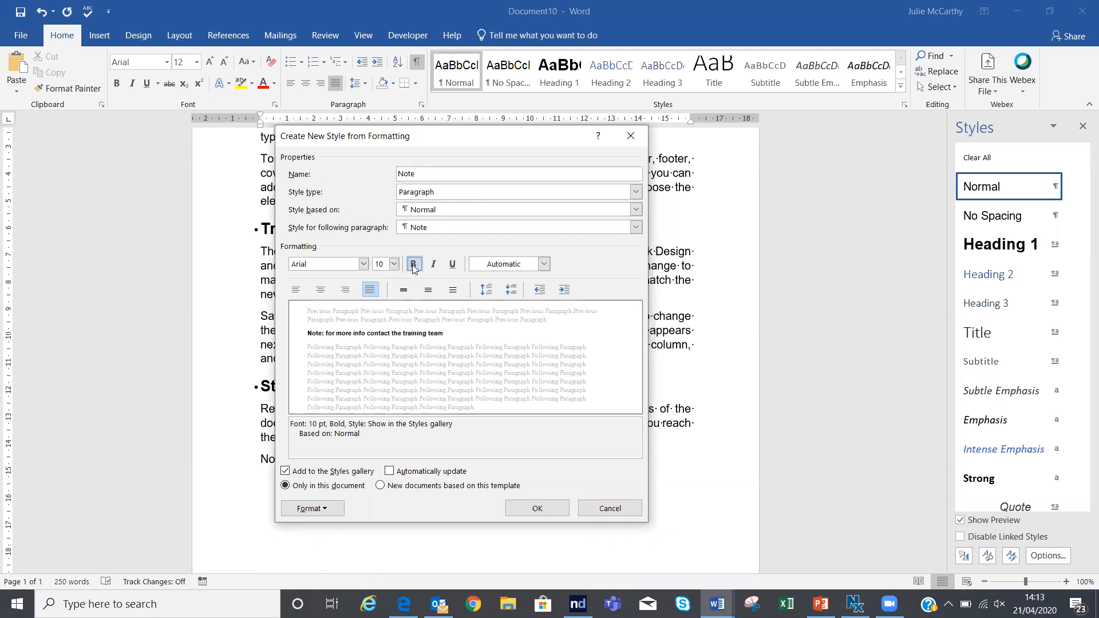
click(435, 266)
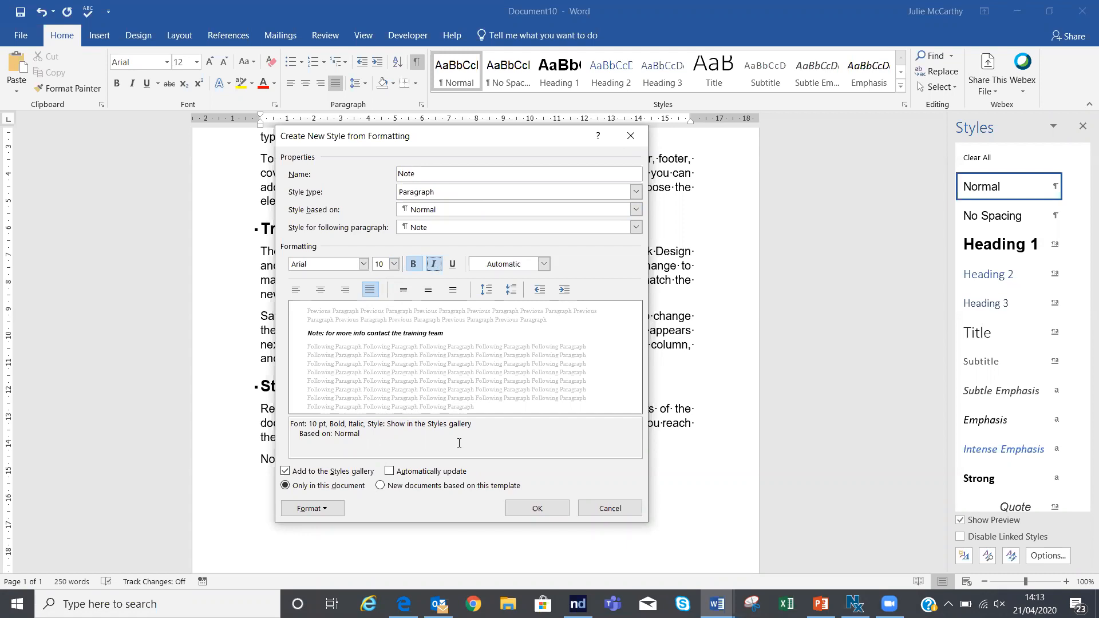
click(537, 509)
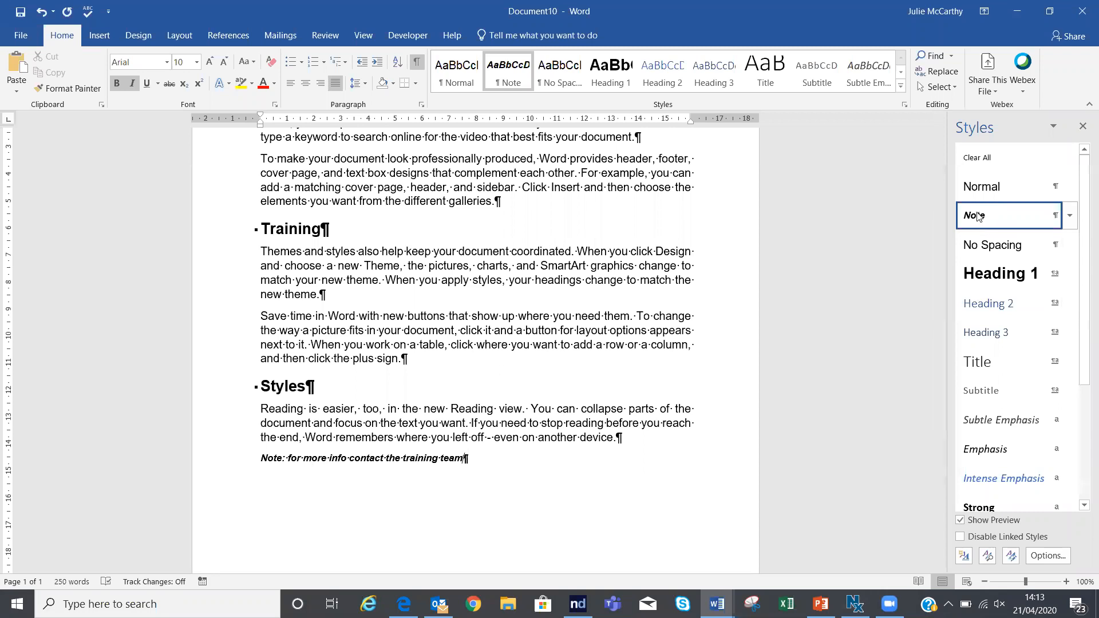
Apply the Note style to the whole "Save time in Word" paragraph
mouse_move(975, 219)
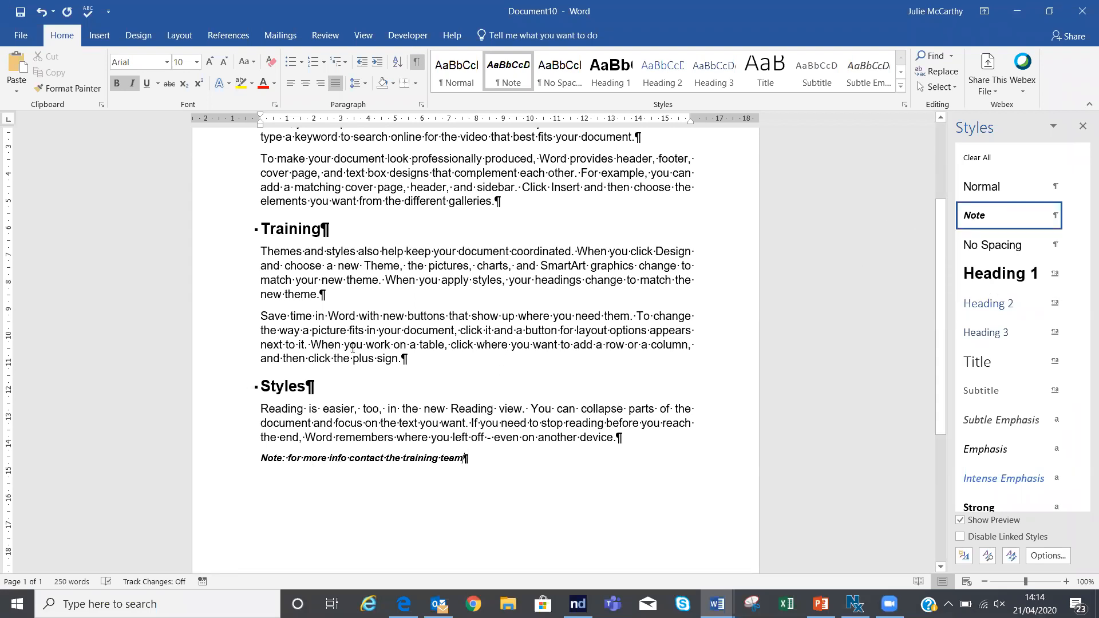
click(354, 331)
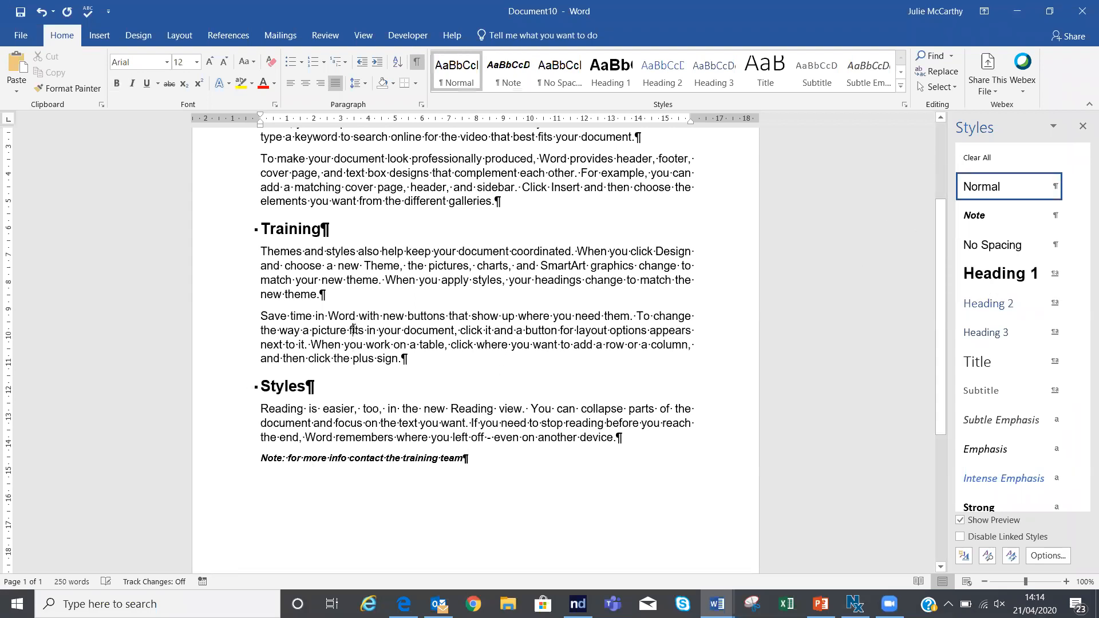
triple_click(257, 315)
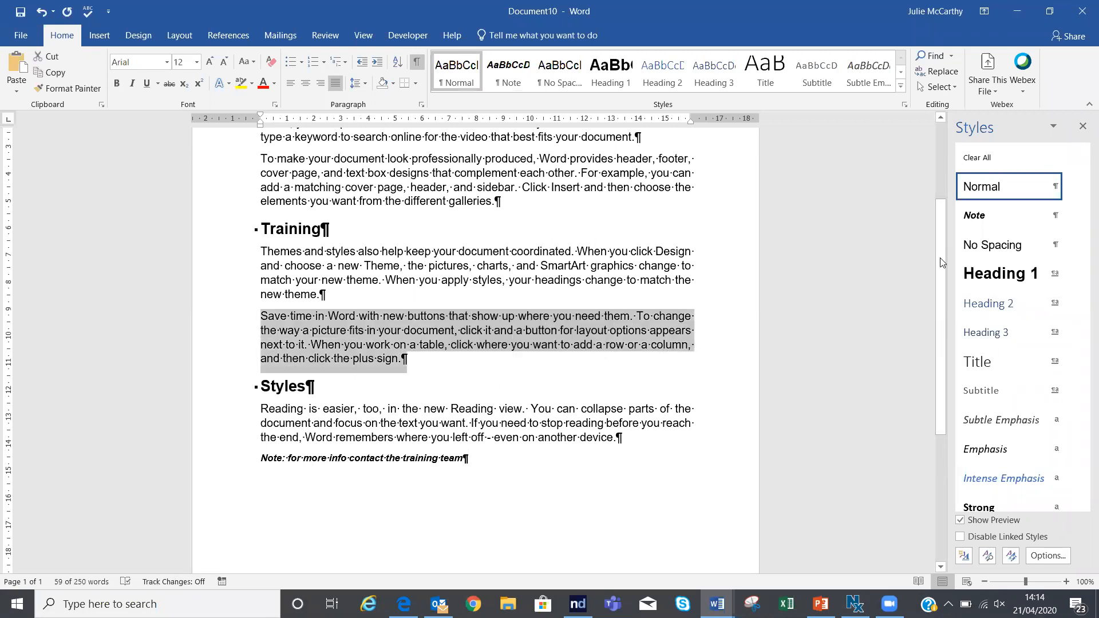
click(1002, 221)
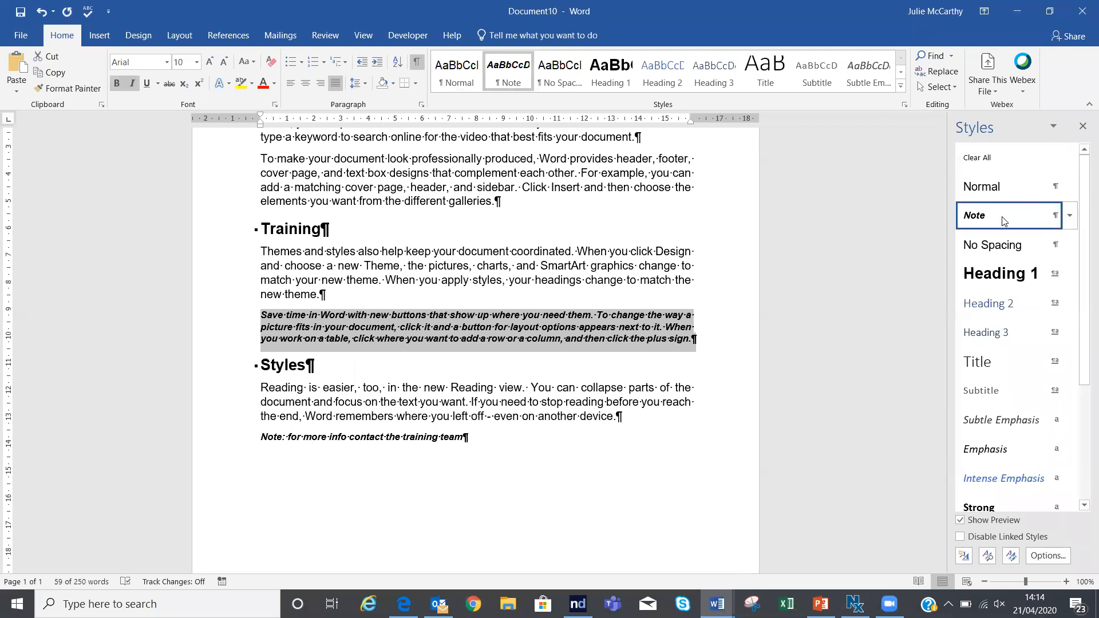
Return the selected "Save time in Word" paragraph to the Normal style
click(991, 188)
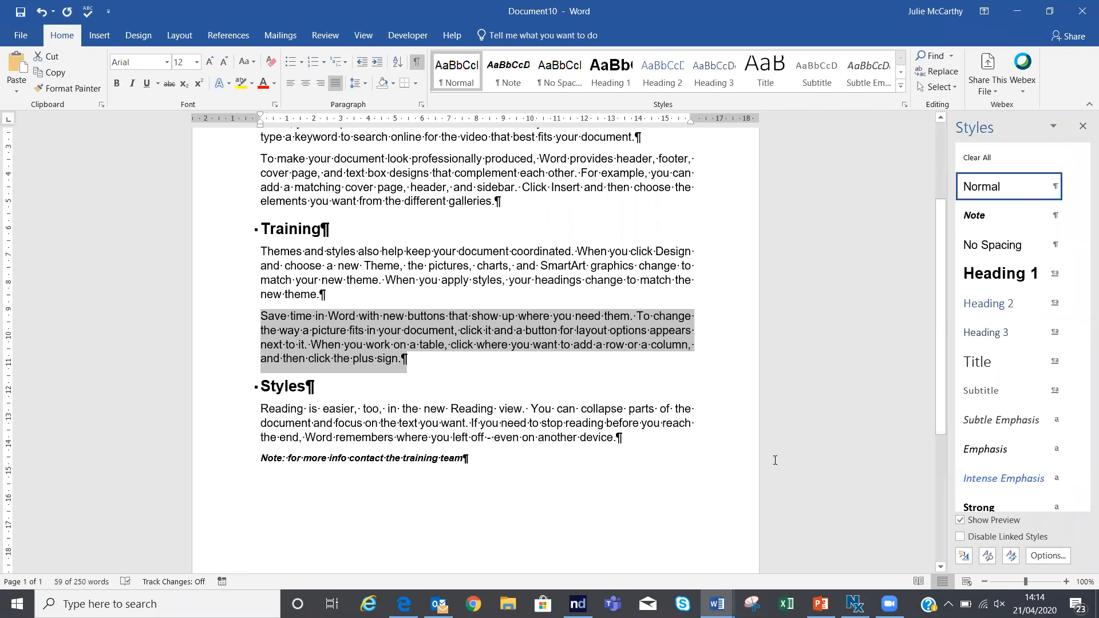
Switch to the open Health and Safety document and display its full list of styles
click(717, 604)
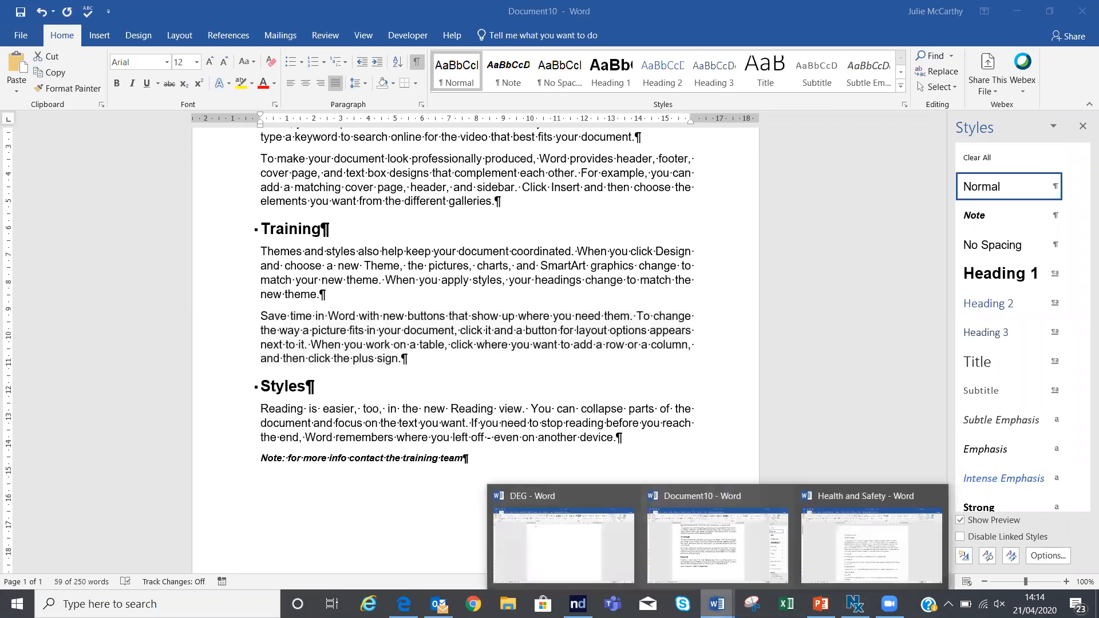
click(877, 515)
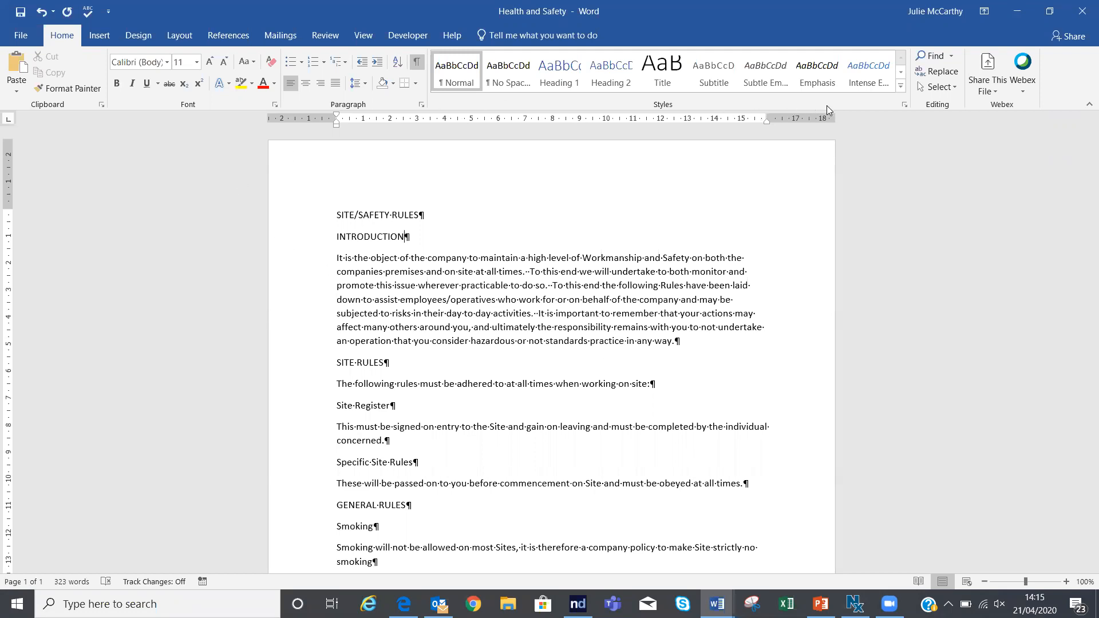
click(905, 105)
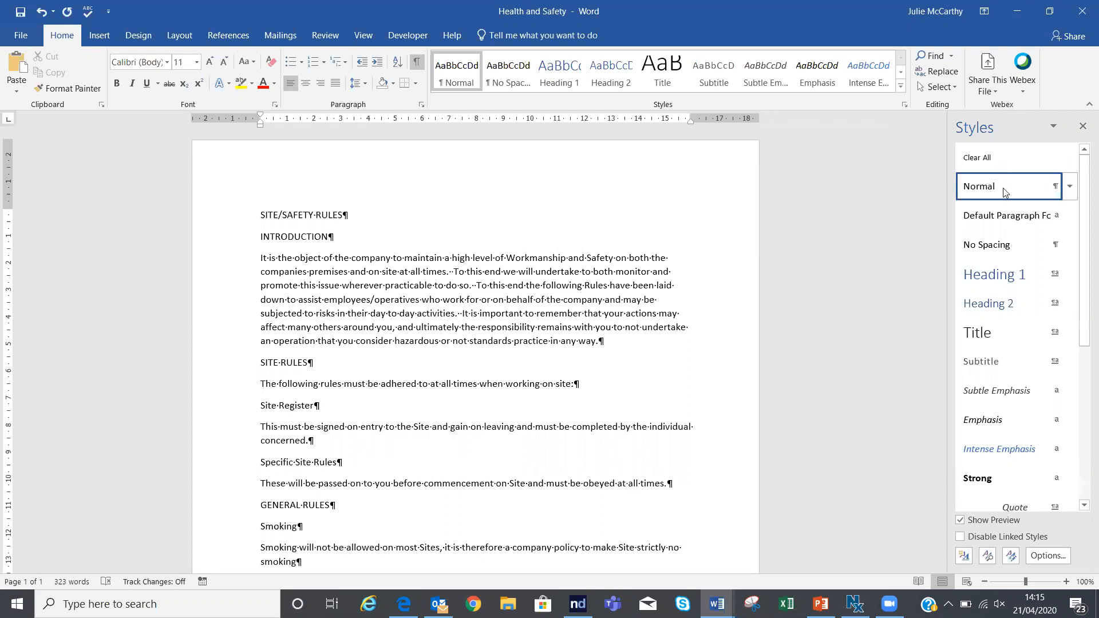
Modify the Normal style to Arial, size 12, with justified alignment, and apply the changes
mouse_move(1003, 192)
click(1069, 186)
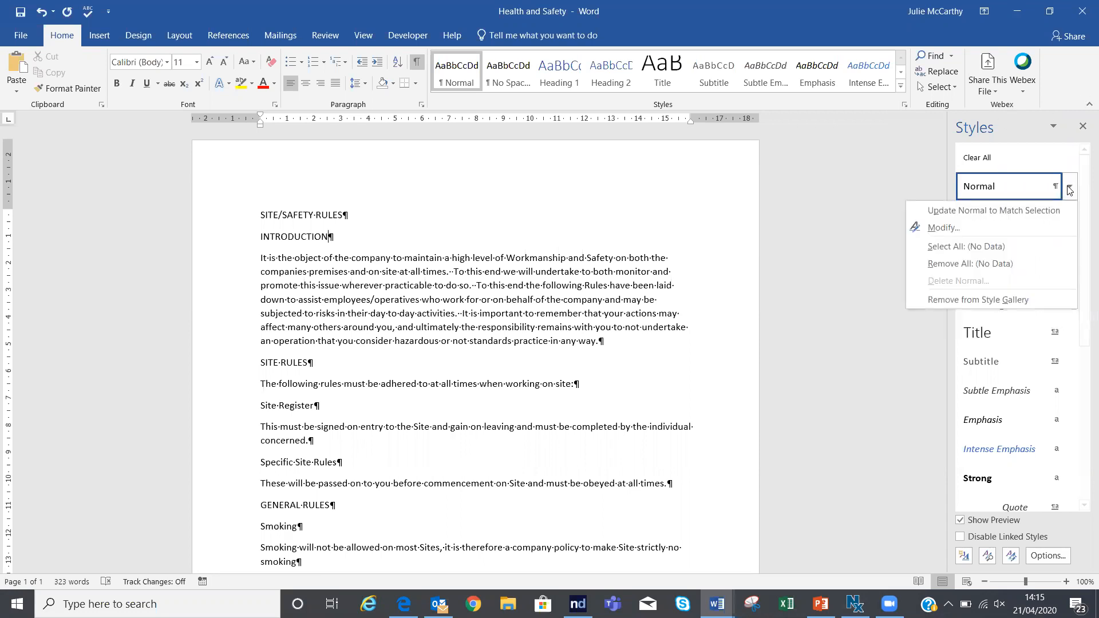
click(984, 227)
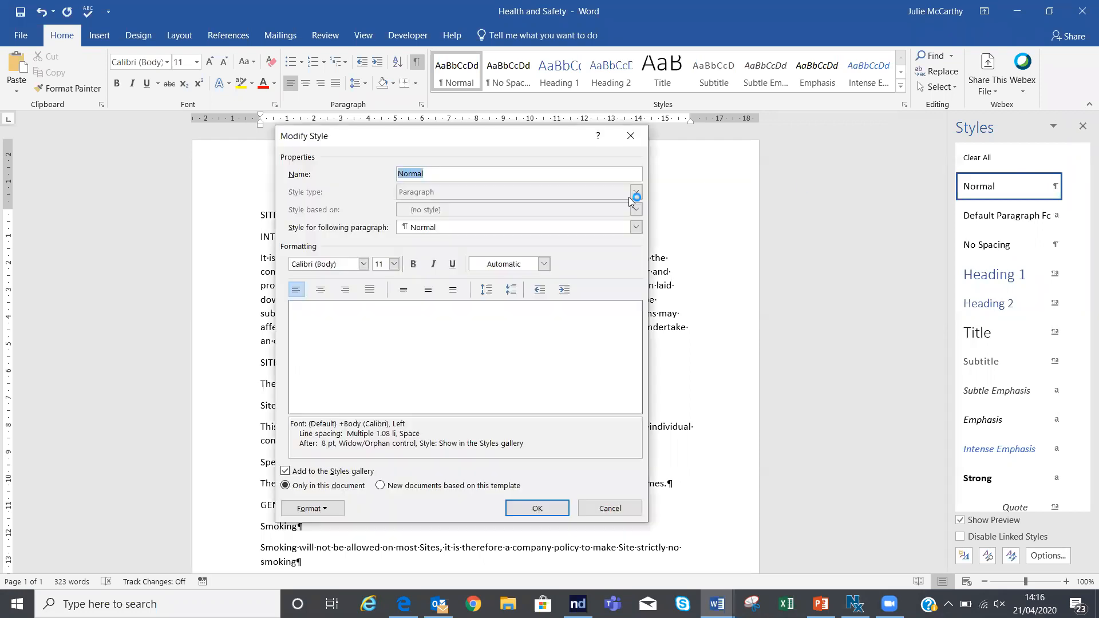
click(363, 264)
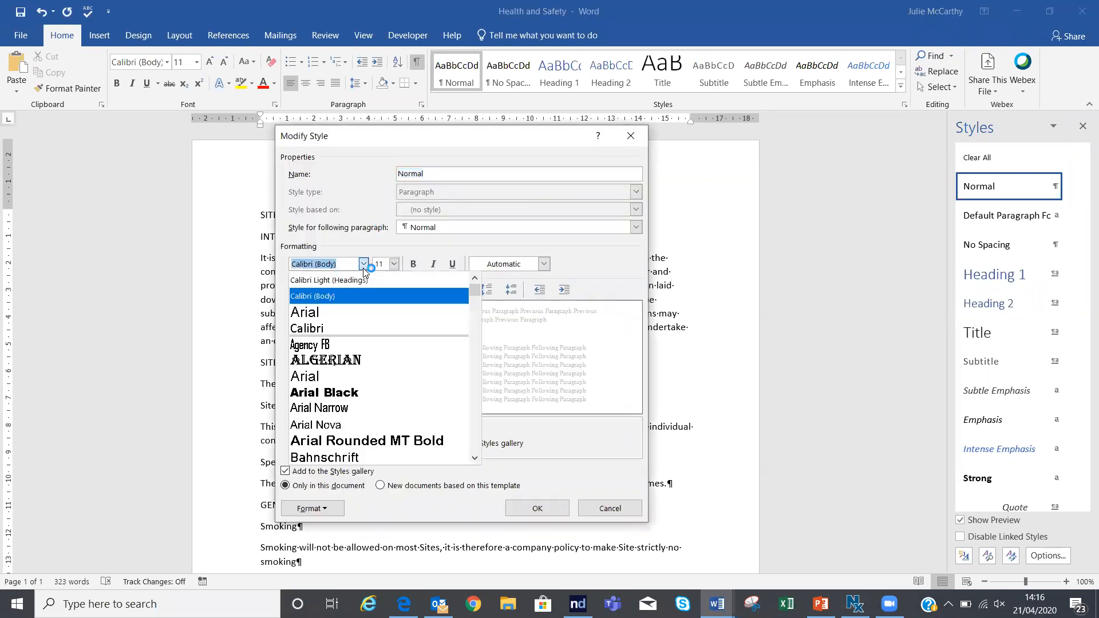
click(340, 312)
click(397, 264)
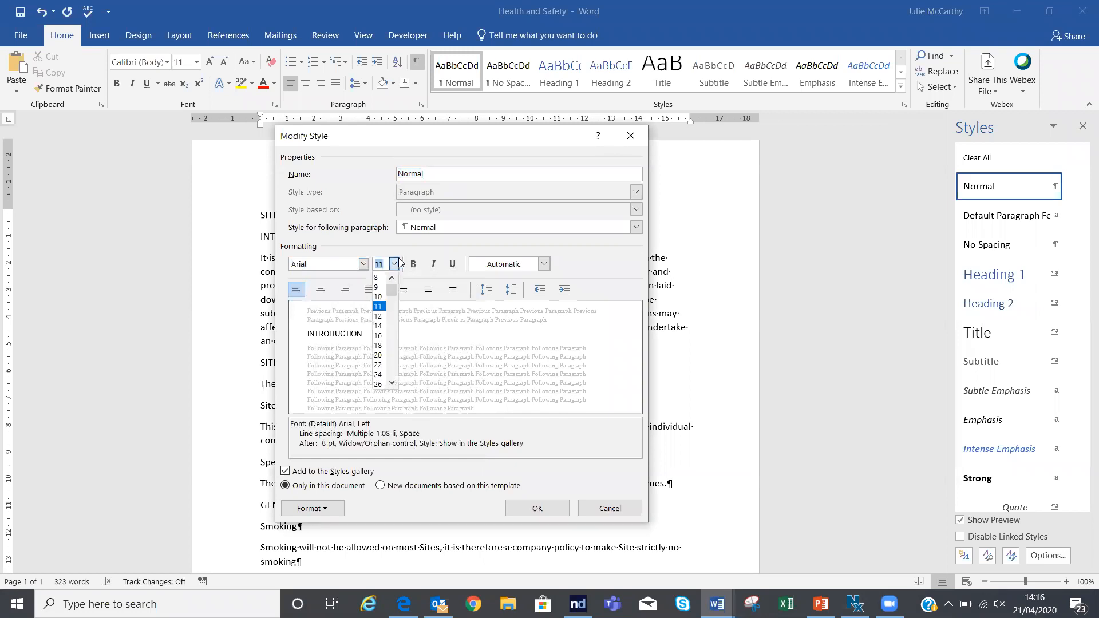
click(382, 319)
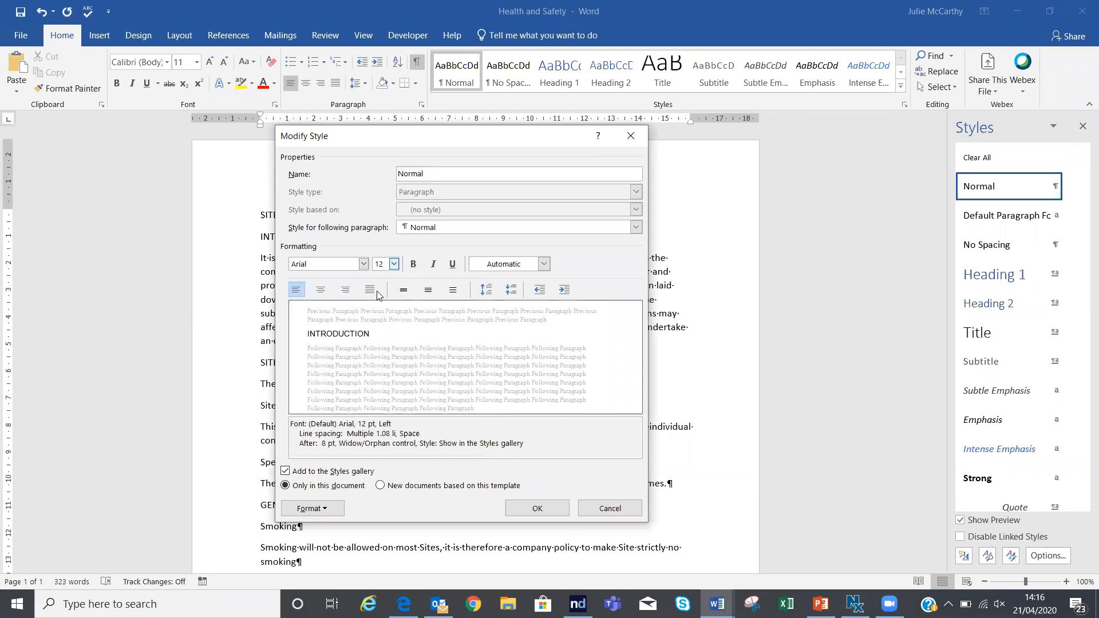
click(371, 290)
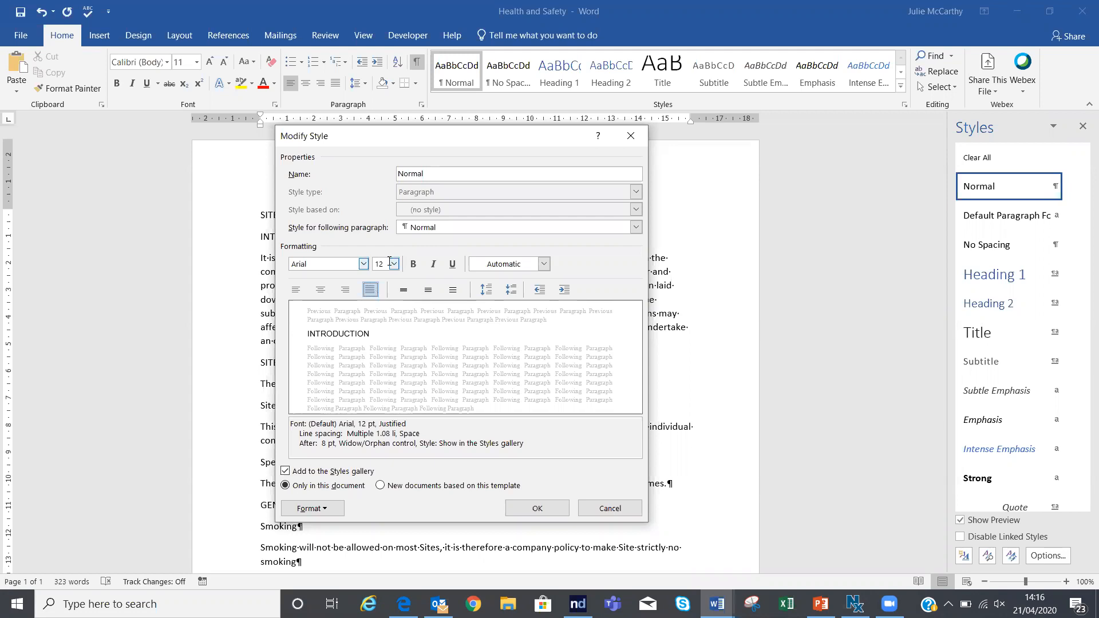
click(537, 508)
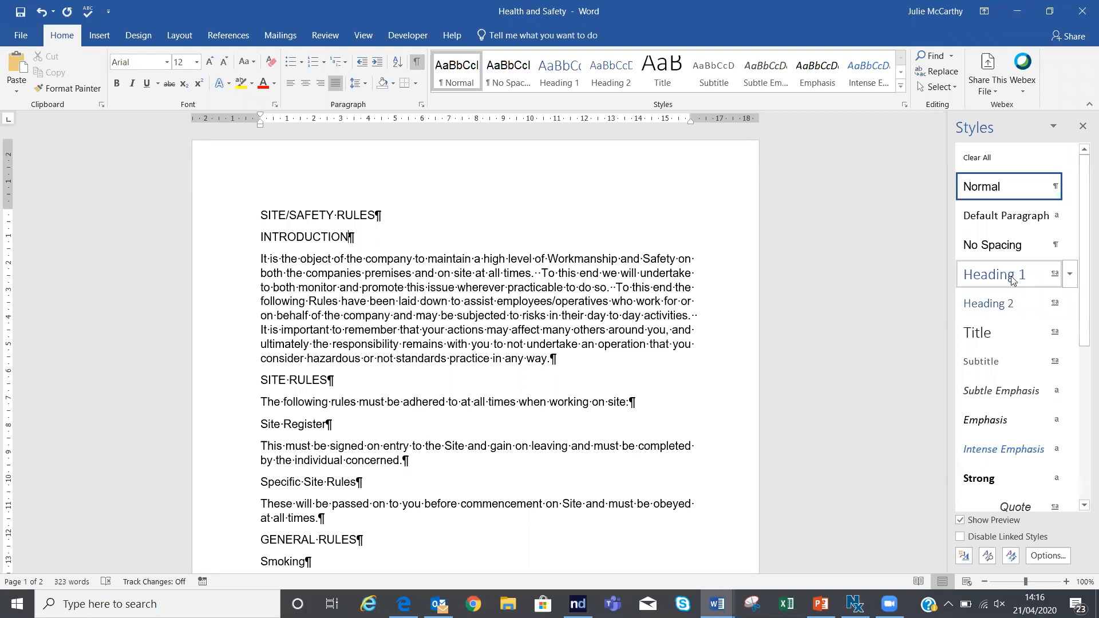
Modify the Heading 1 style to Arial, bold, with black text, and apply the changes
mouse_move(1066, 276)
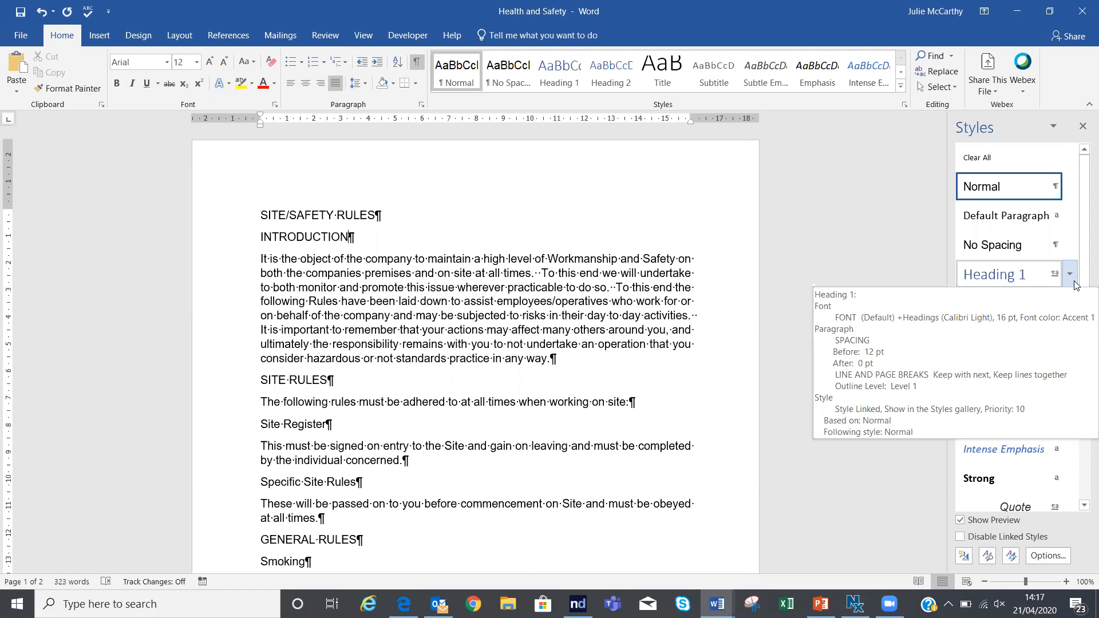
click(1074, 283)
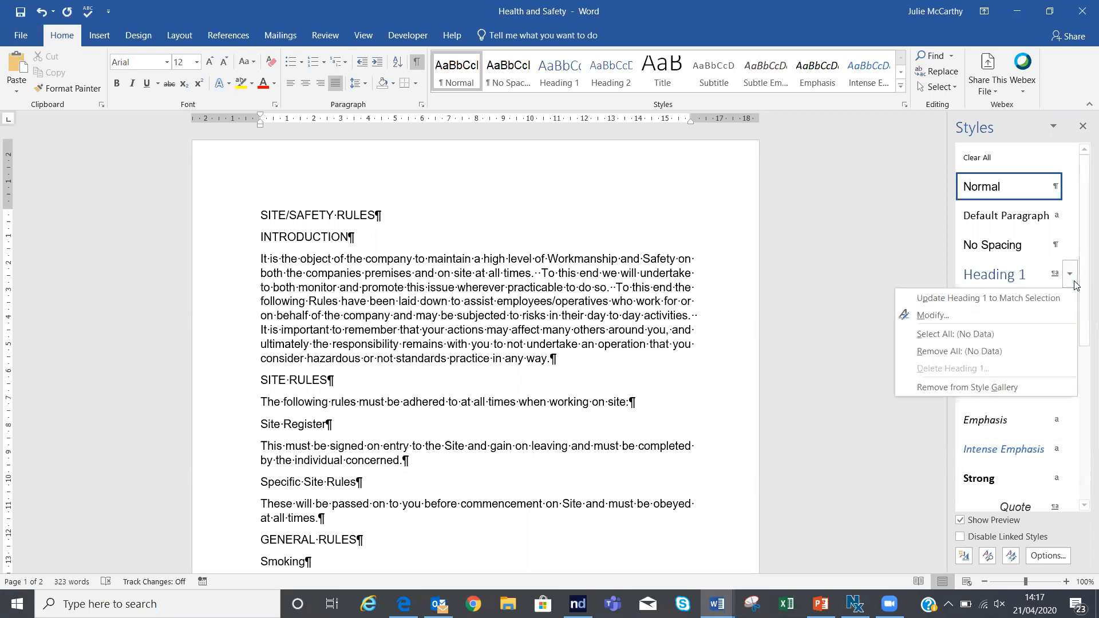
click(1013, 320)
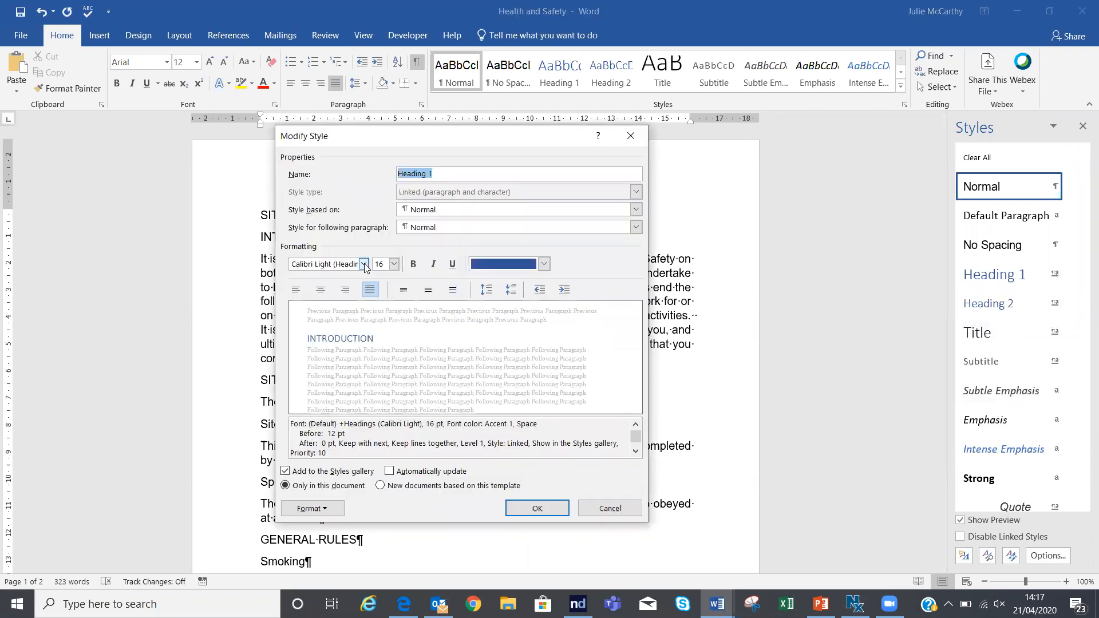
click(363, 264)
click(340, 309)
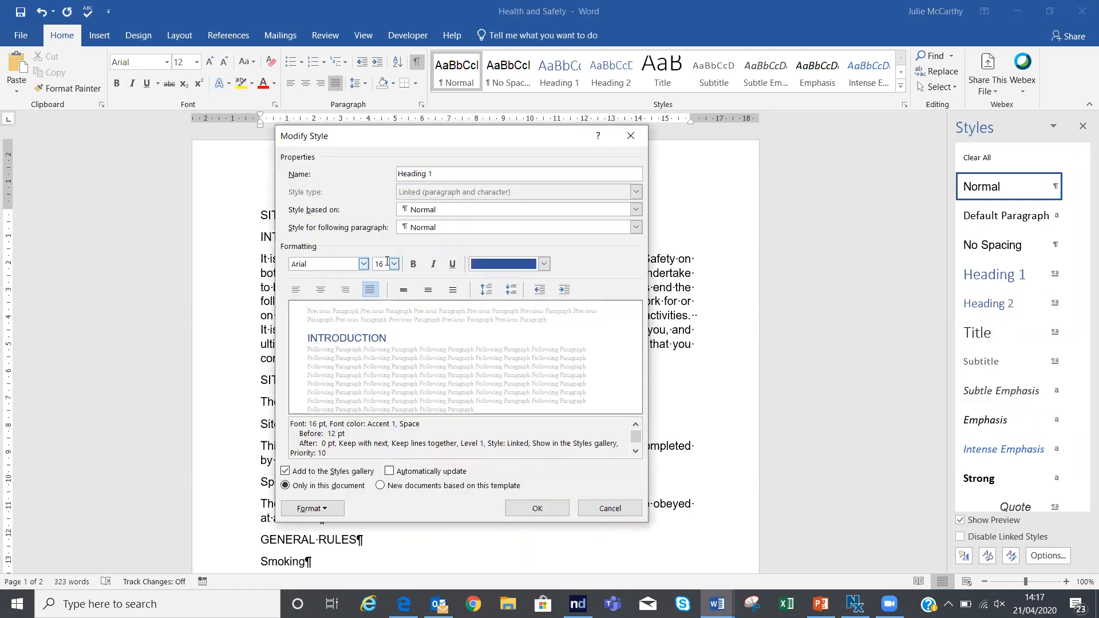
click(415, 268)
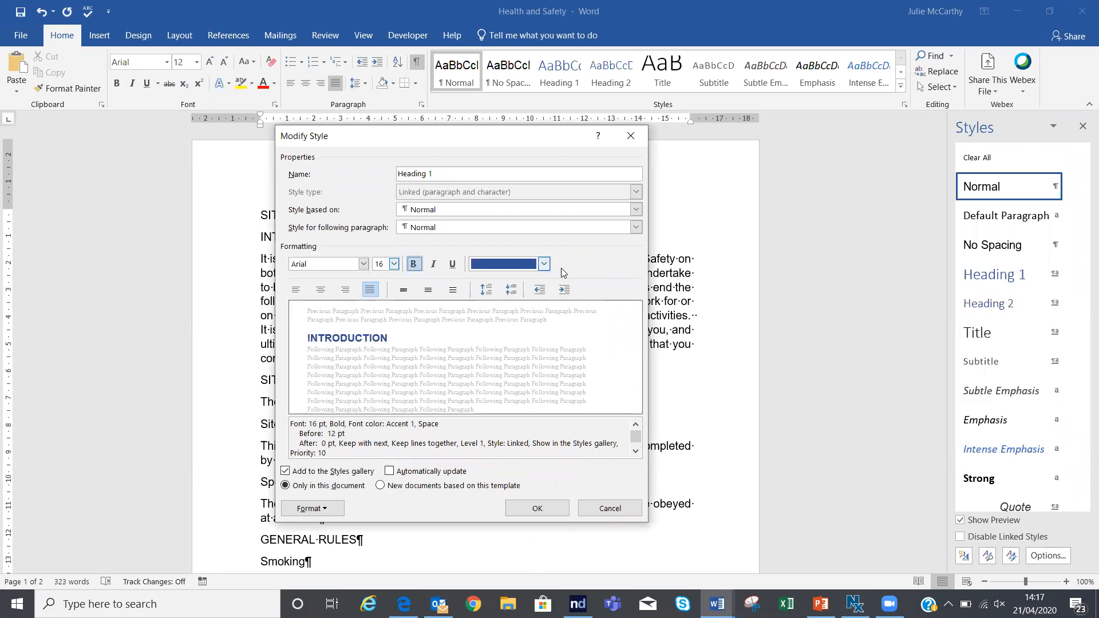
click(544, 268)
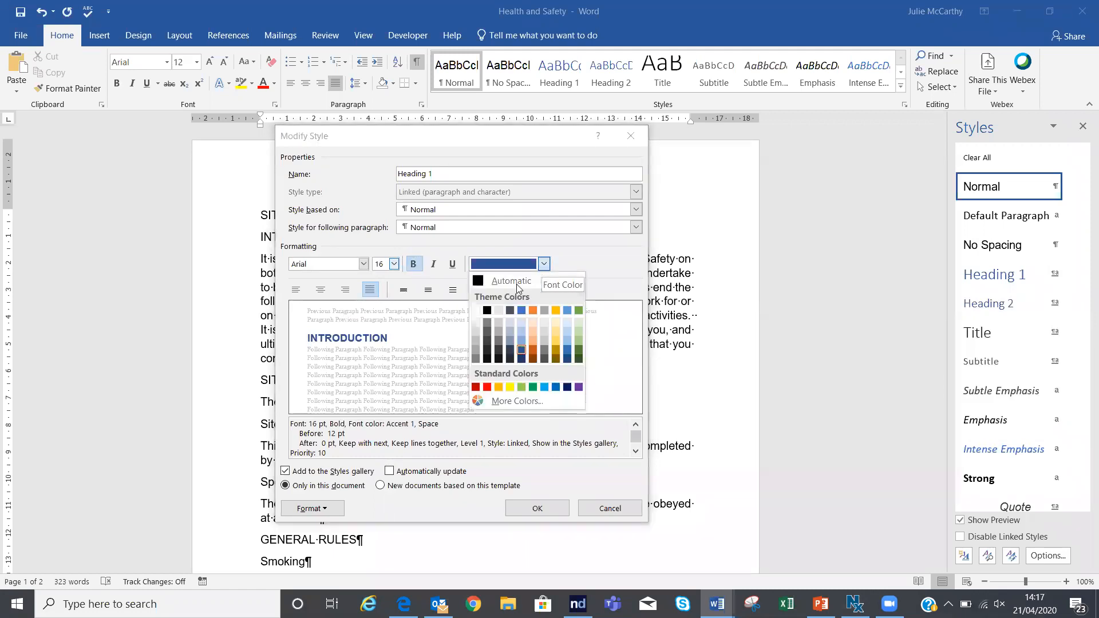
click(485, 315)
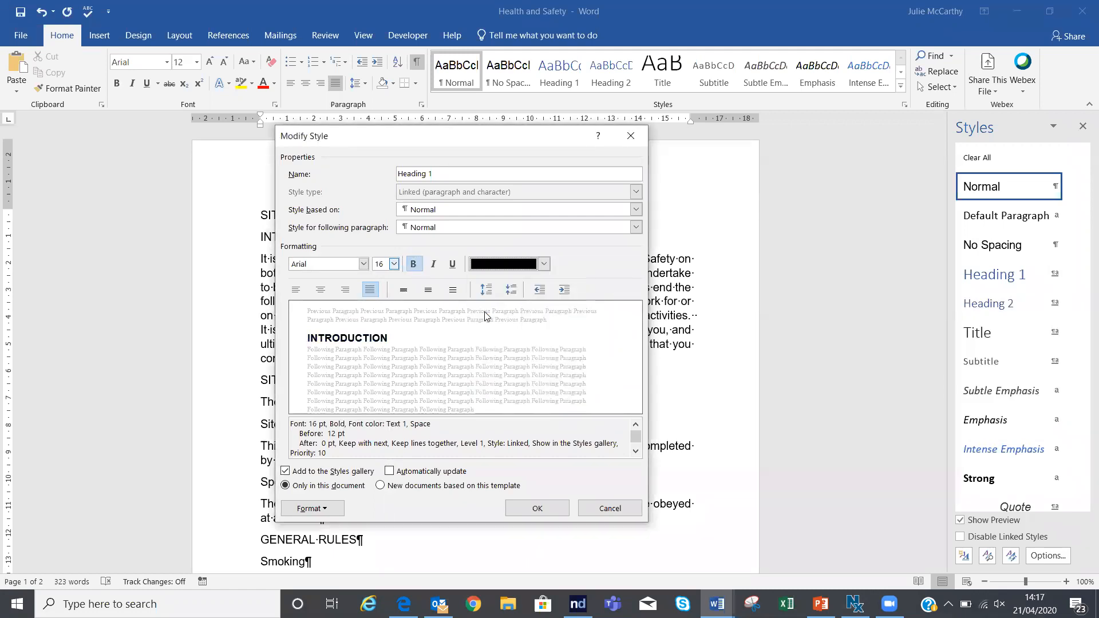
click(521, 508)
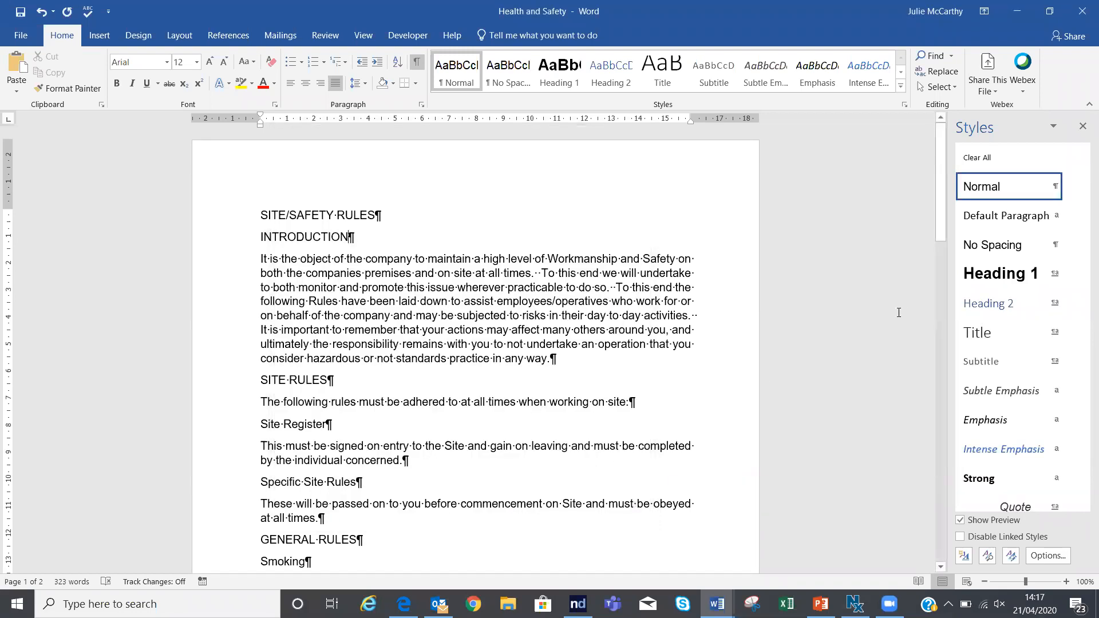
Modify the Heading 2 style to Arial, size 14, bold, with black text, and apply the changes
mouse_move(1008, 310)
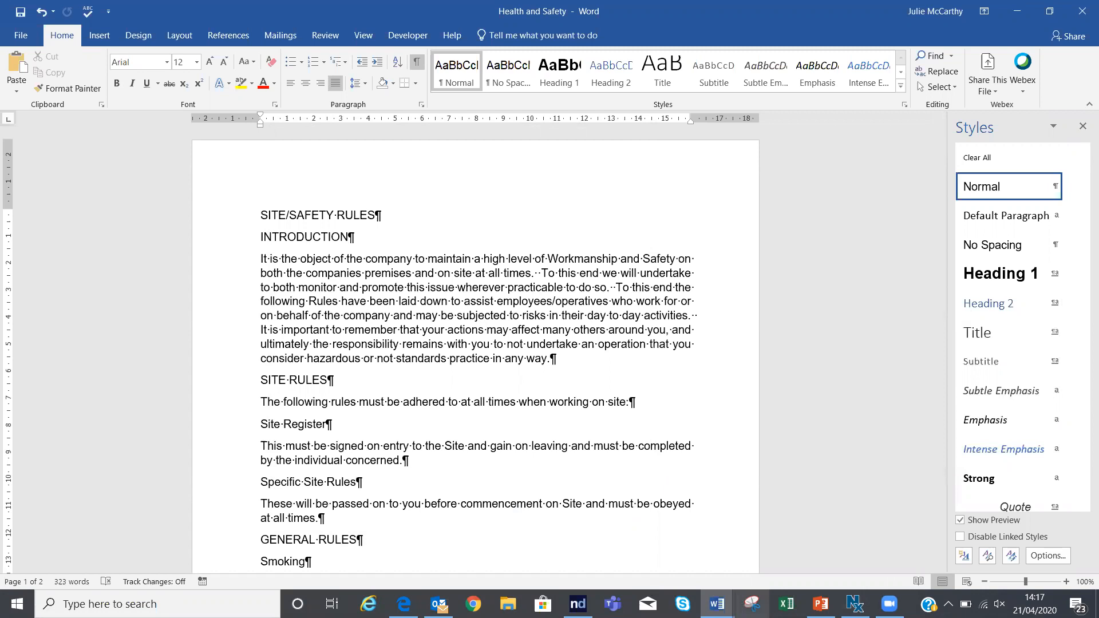
click(1069, 303)
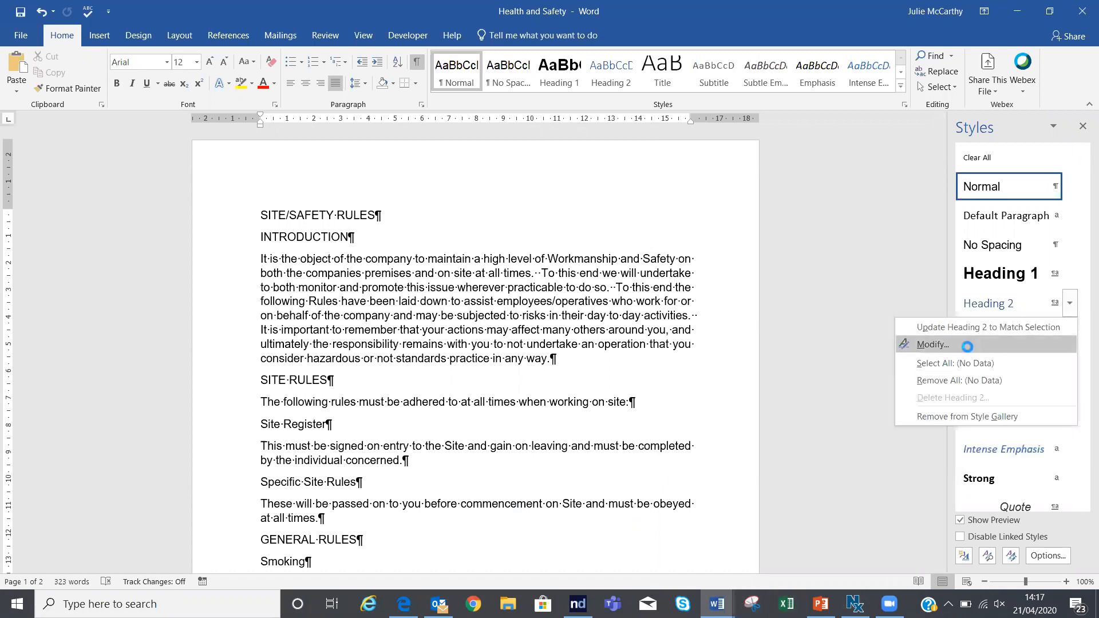
click(967, 345)
click(363, 264)
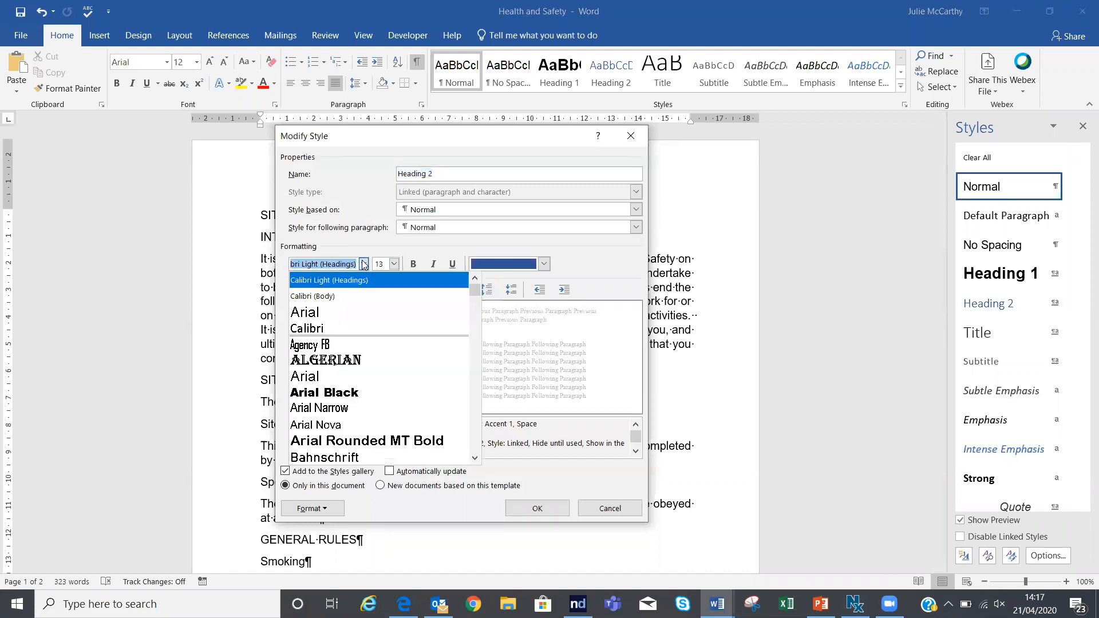
click(335, 313)
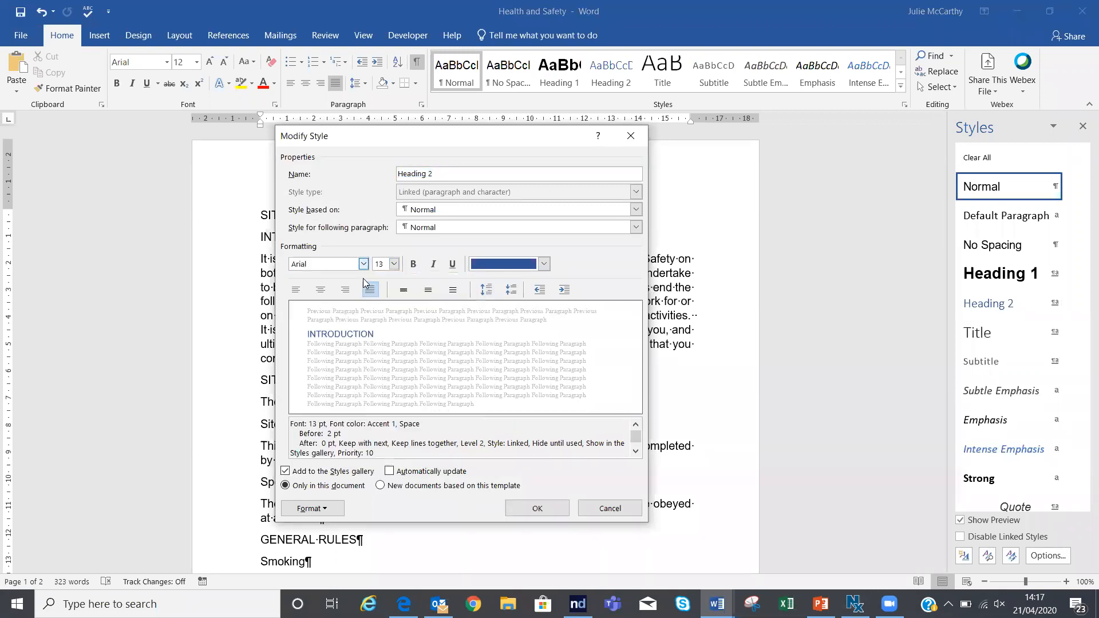
click(394, 264)
click(377, 326)
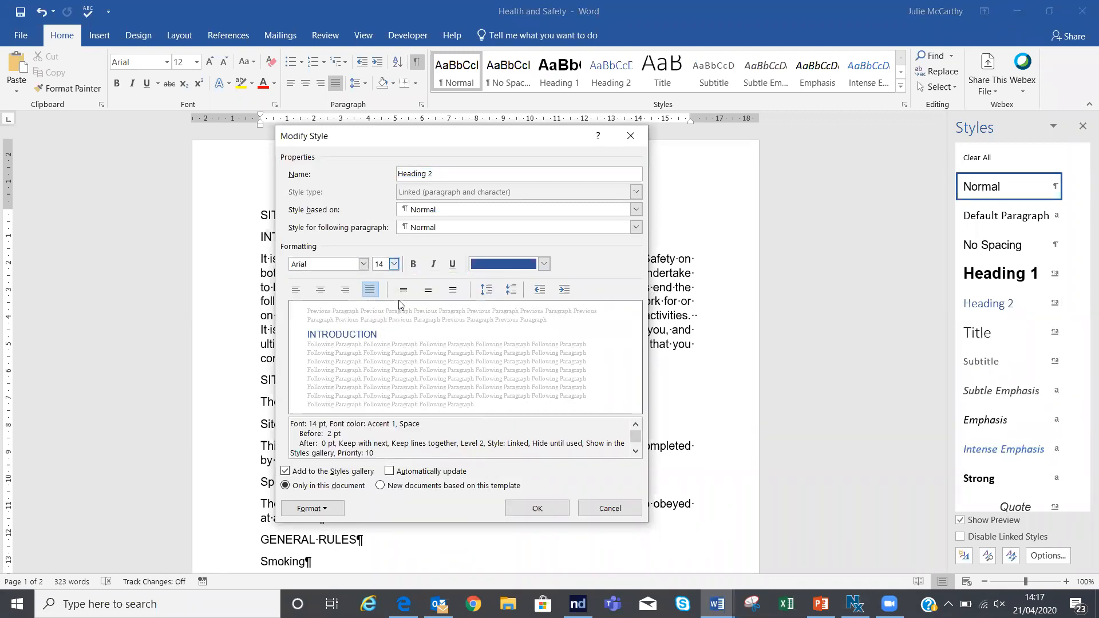
click(414, 264)
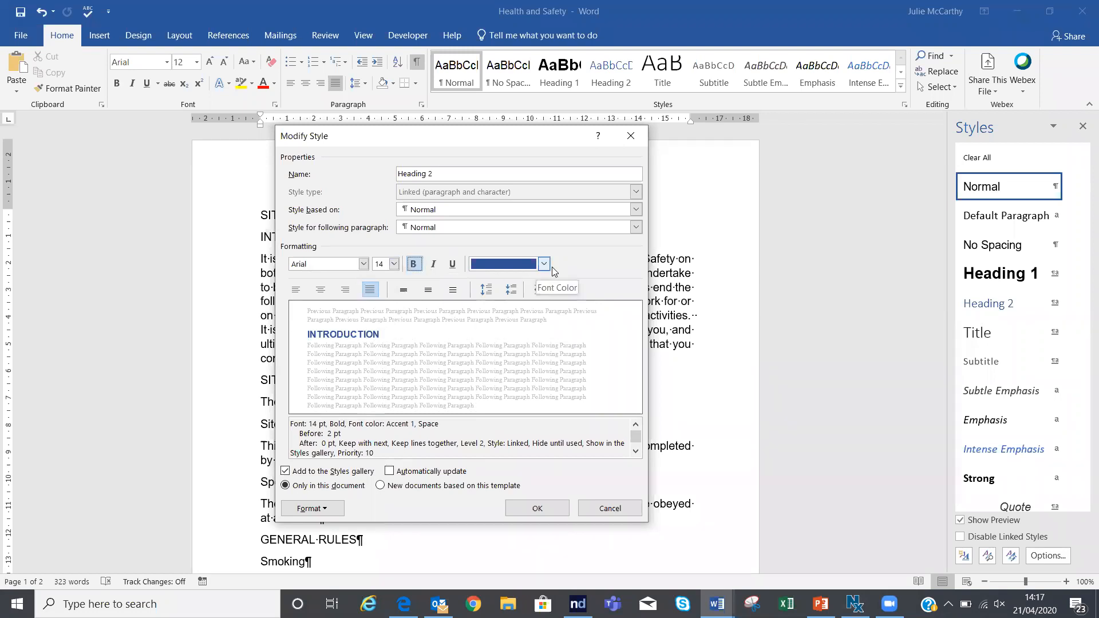
click(543, 264)
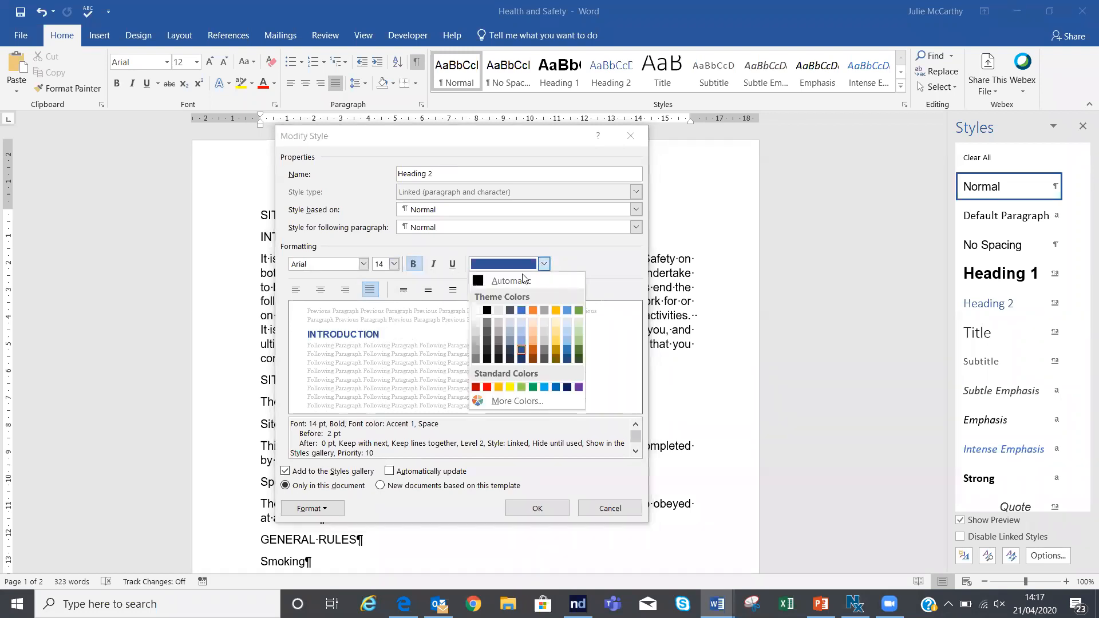
click(487, 310)
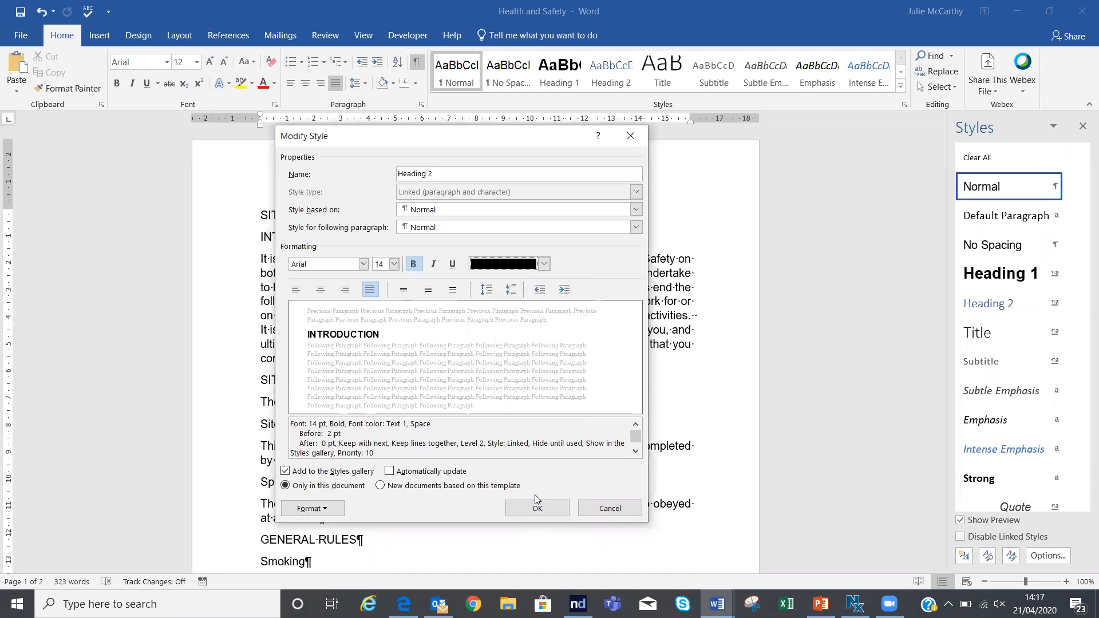
click(532, 511)
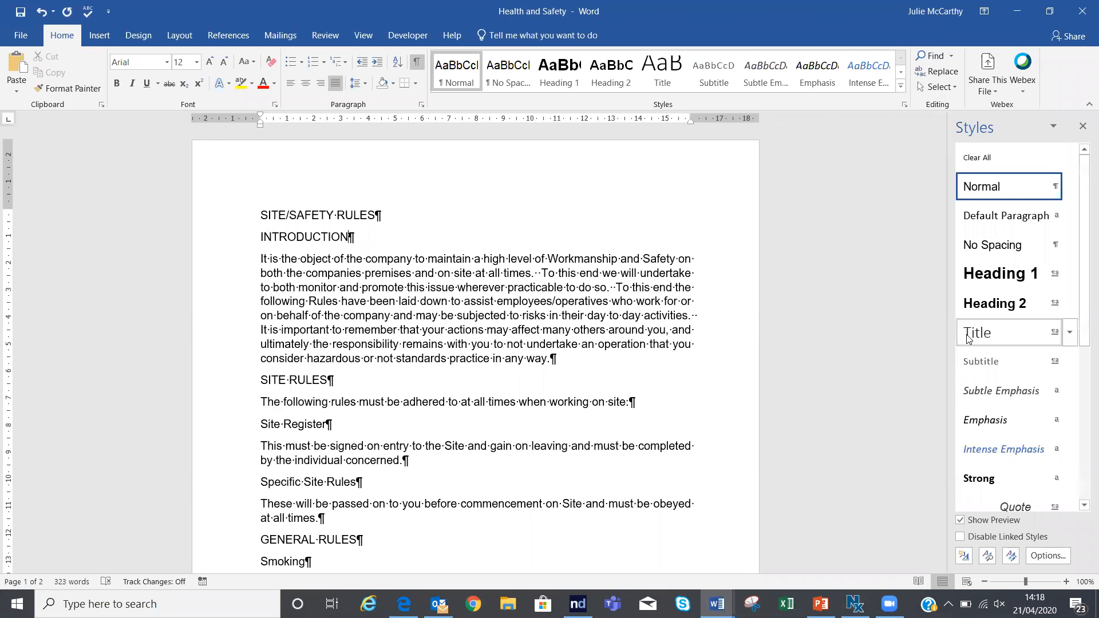
Set the hidden Heading 3 style to show among the recommended styles for this document
mouse_move(966, 338)
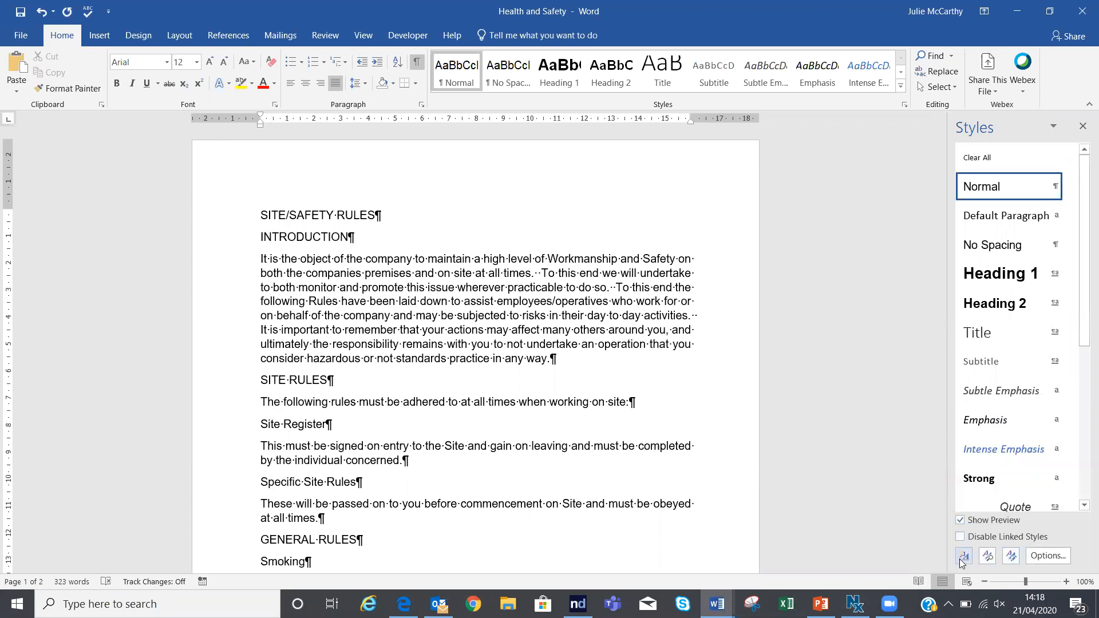
click(1010, 558)
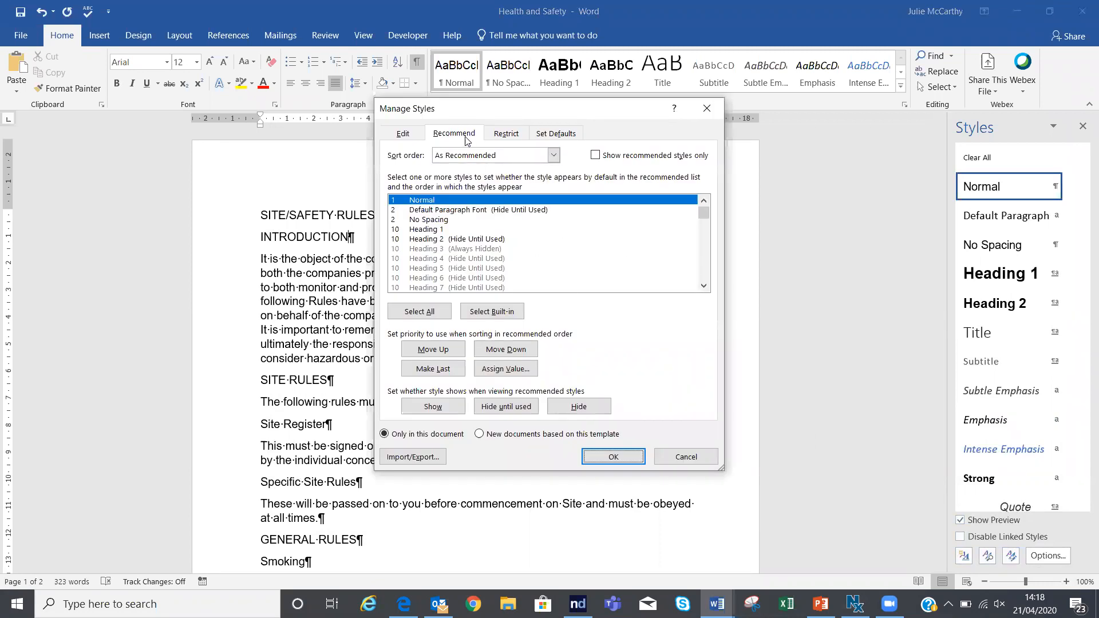
click(434, 250)
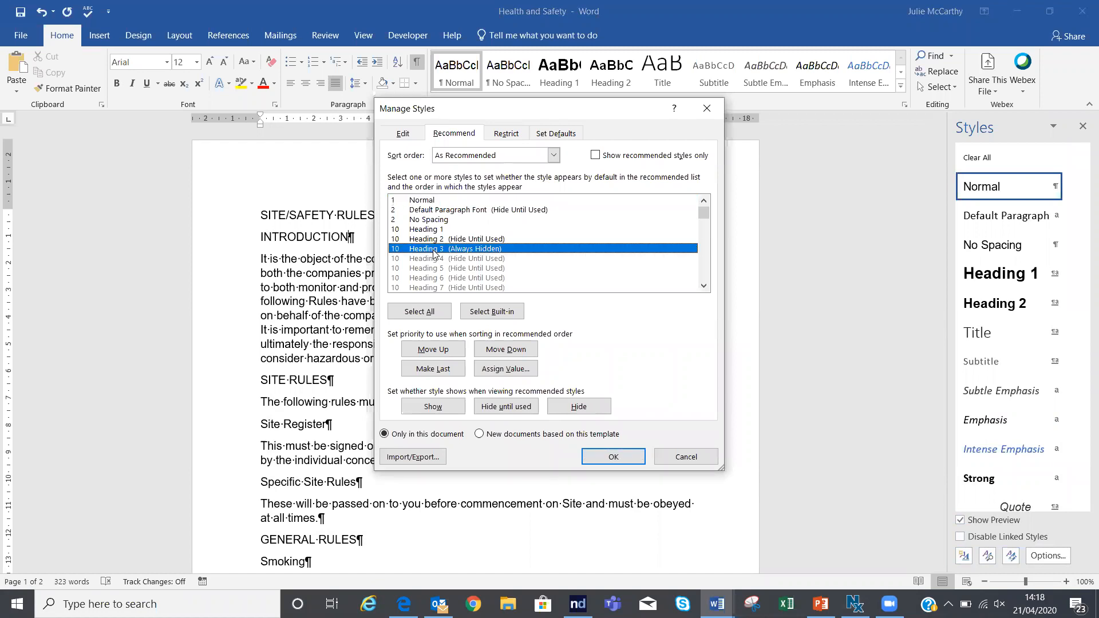
click(426, 407)
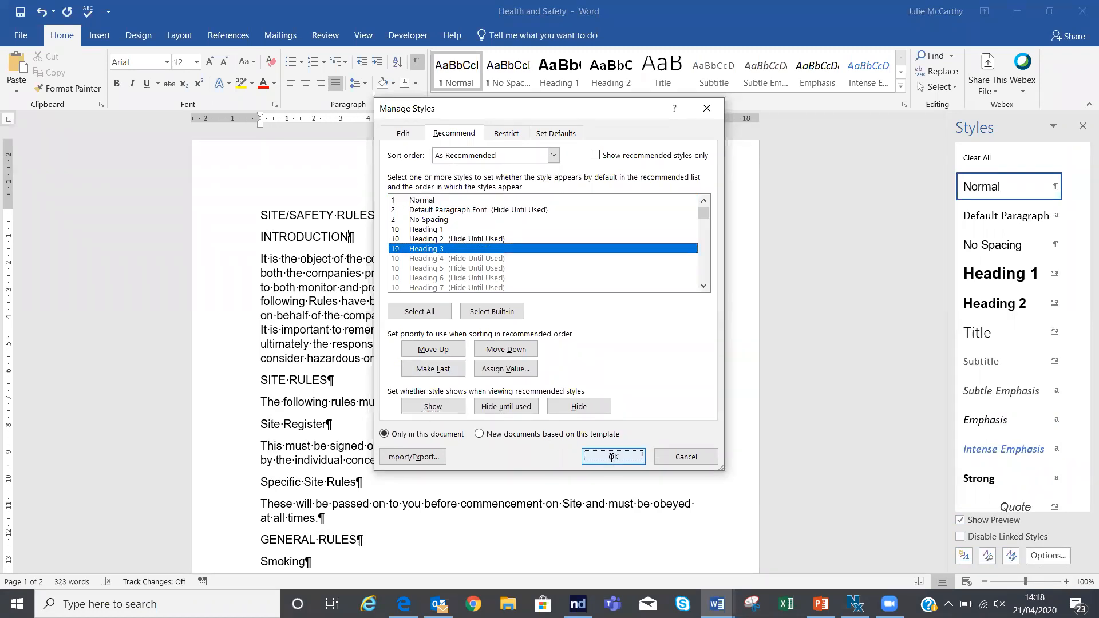
click(629, 456)
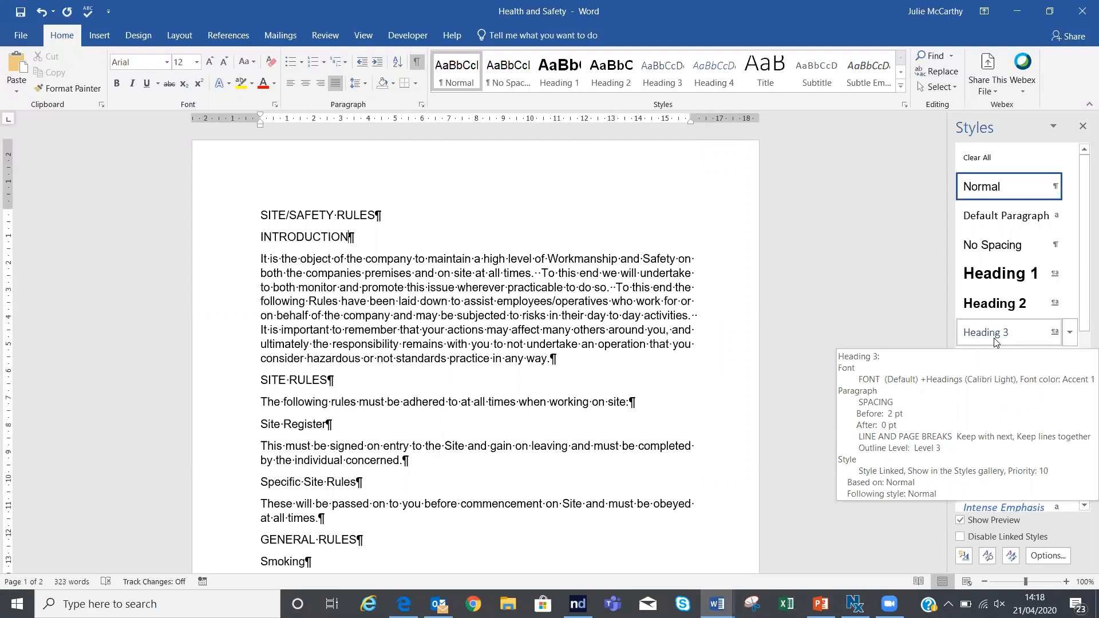
Modify the Heading 3 style to Arial, bold, with black text, and apply the changes
click(1069, 332)
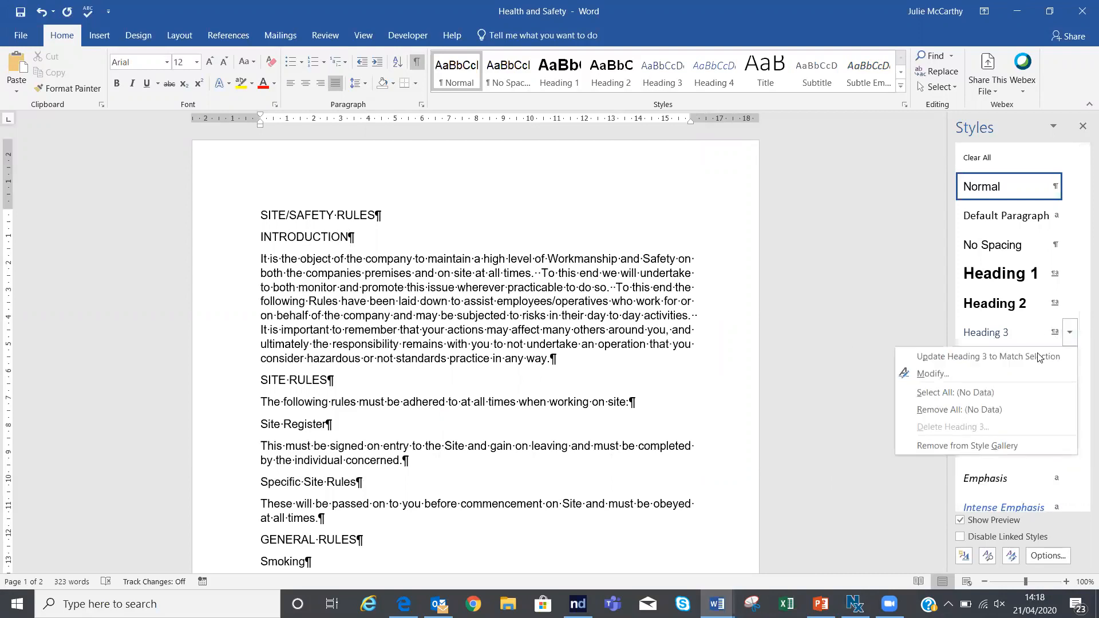
click(1003, 372)
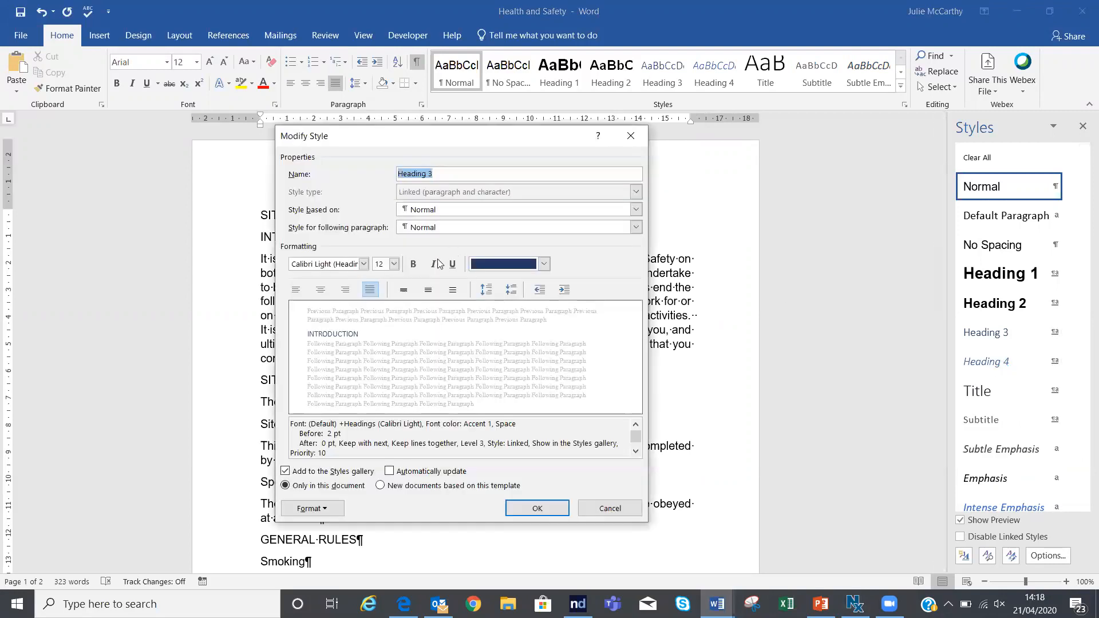
click(364, 264)
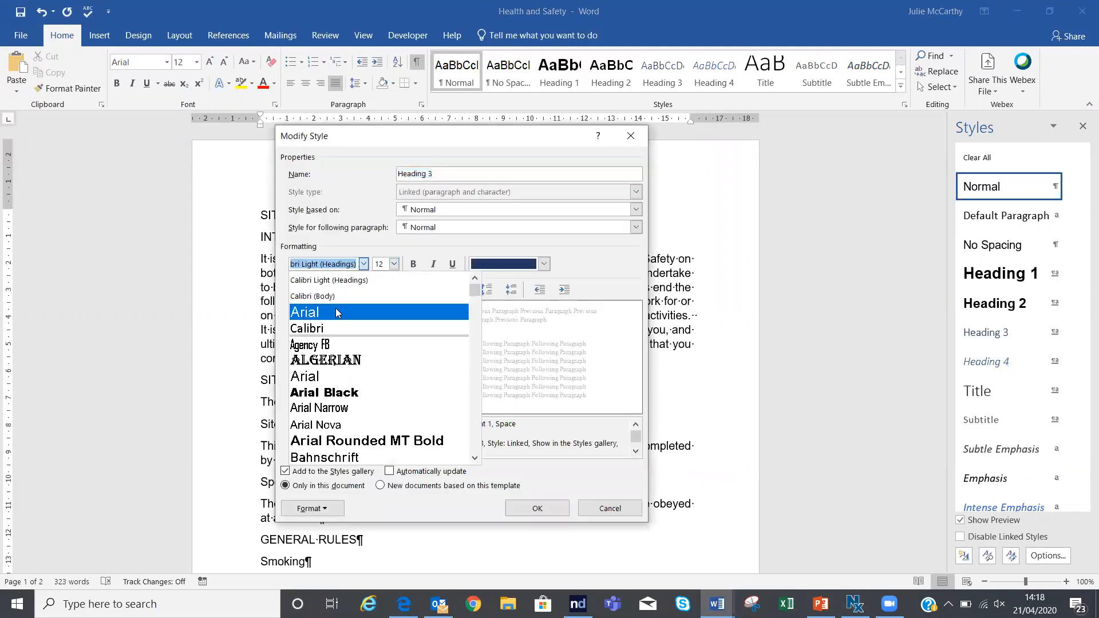
click(337, 310)
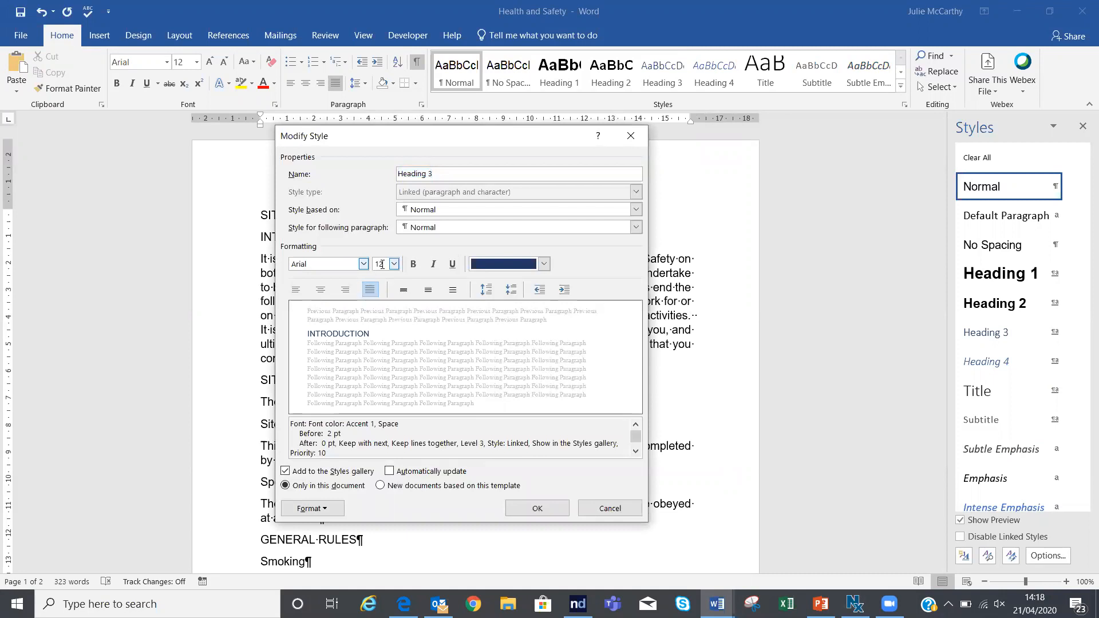
click(413, 264)
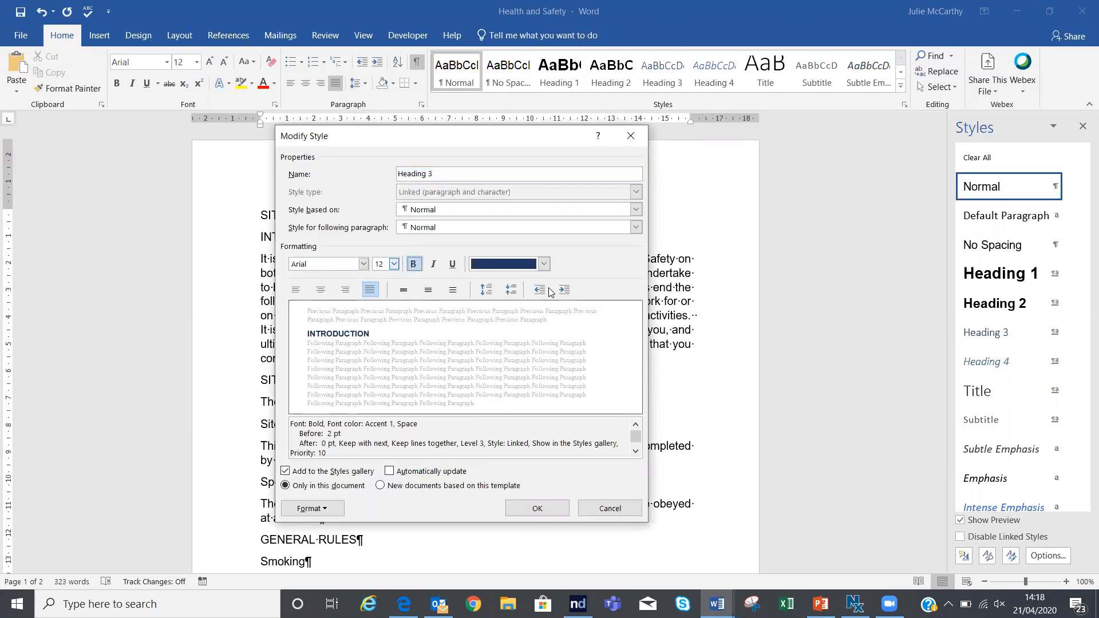
click(545, 265)
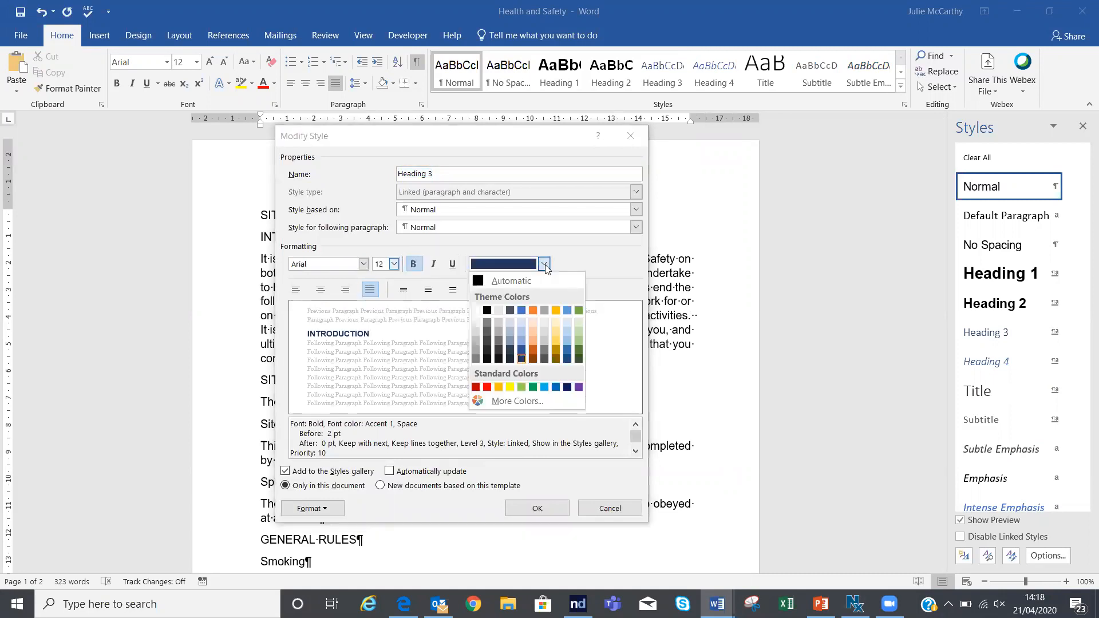
click(487, 310)
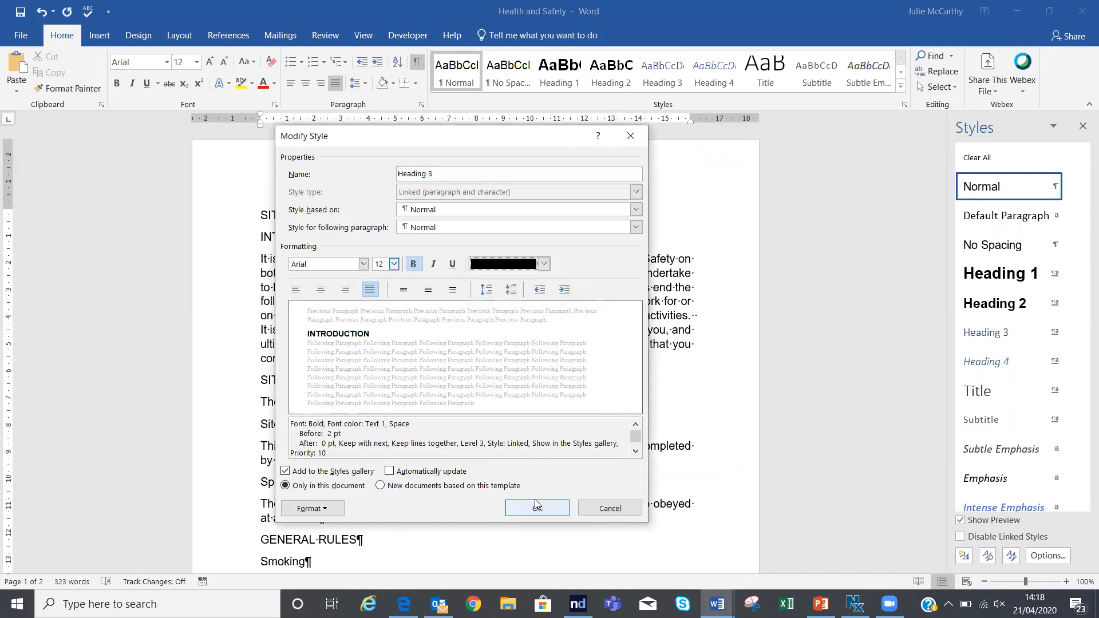
click(535, 508)
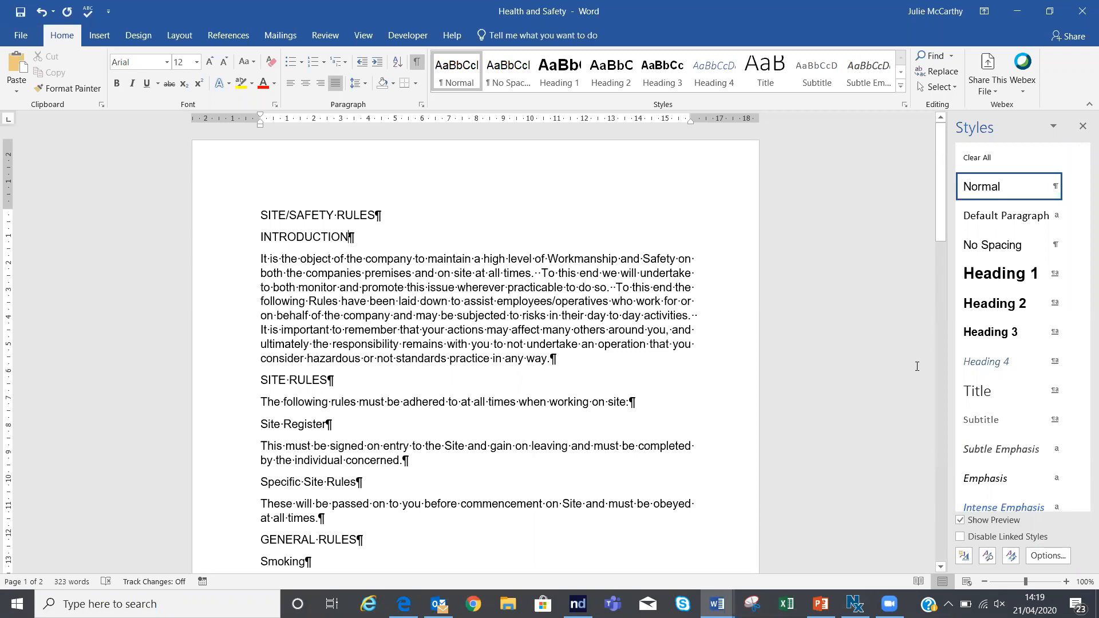
Modify the Title style to Arial, bold, with black text and centered alignment, and apply the changes
click(1066, 398)
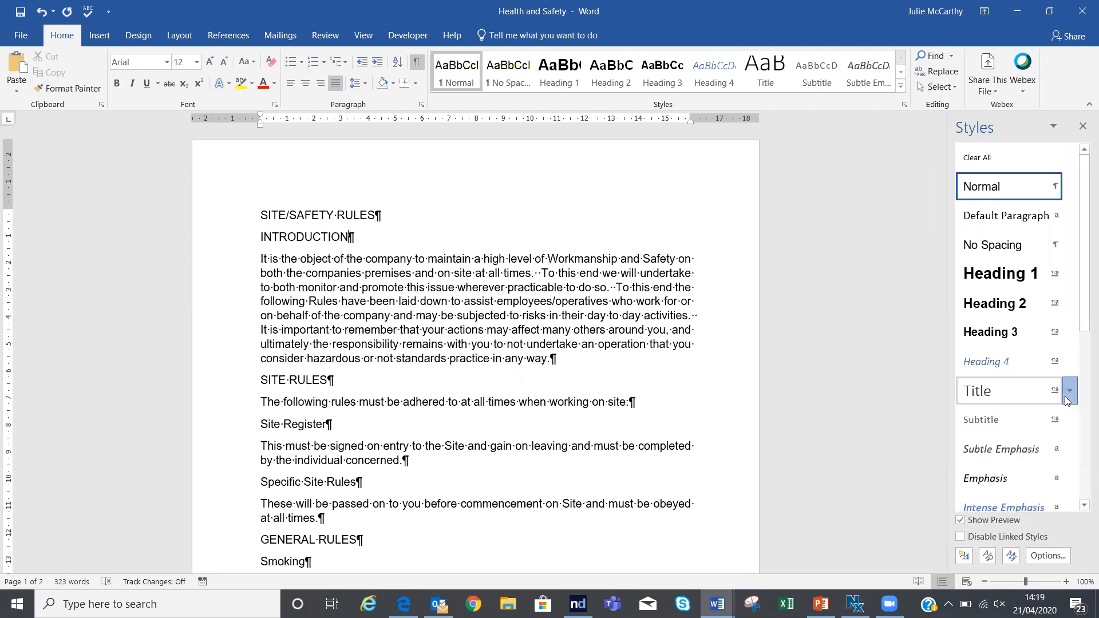
click(979, 430)
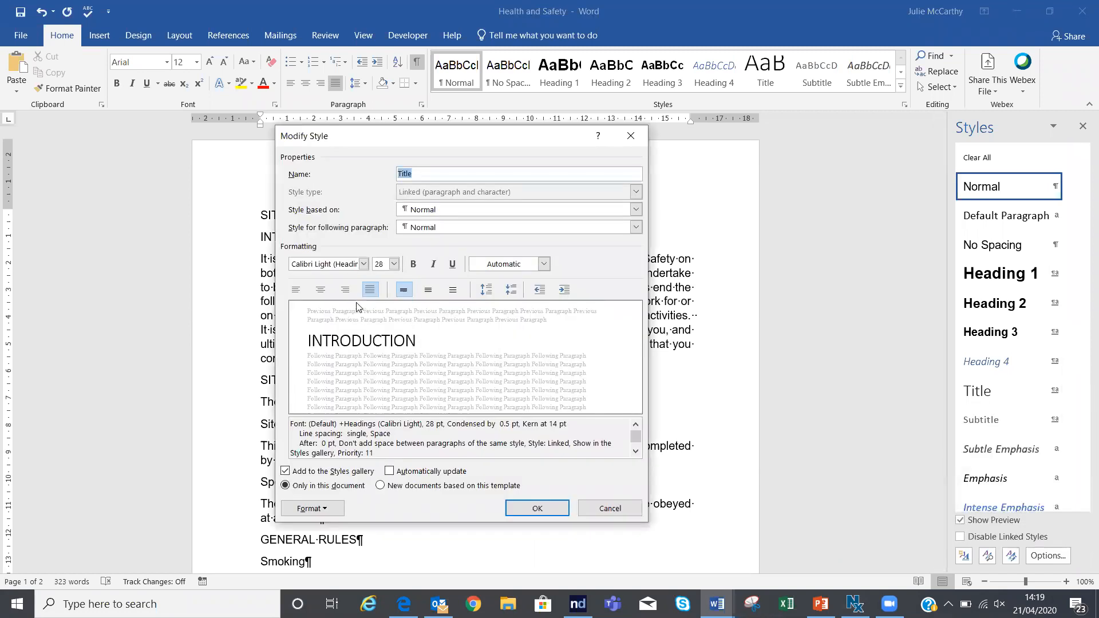
click(364, 263)
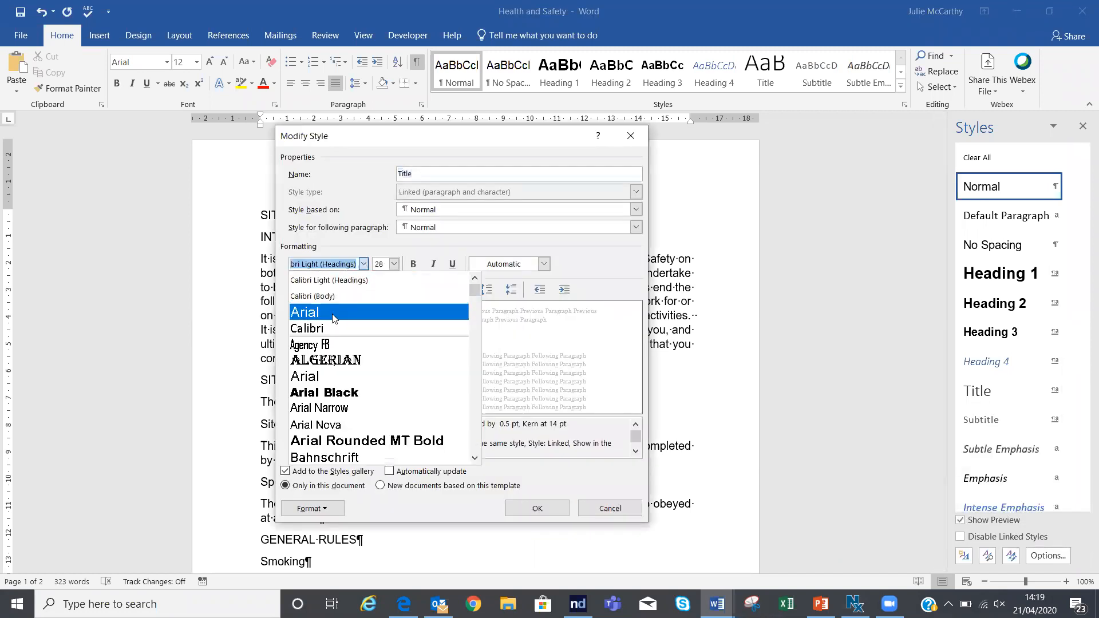
click(334, 312)
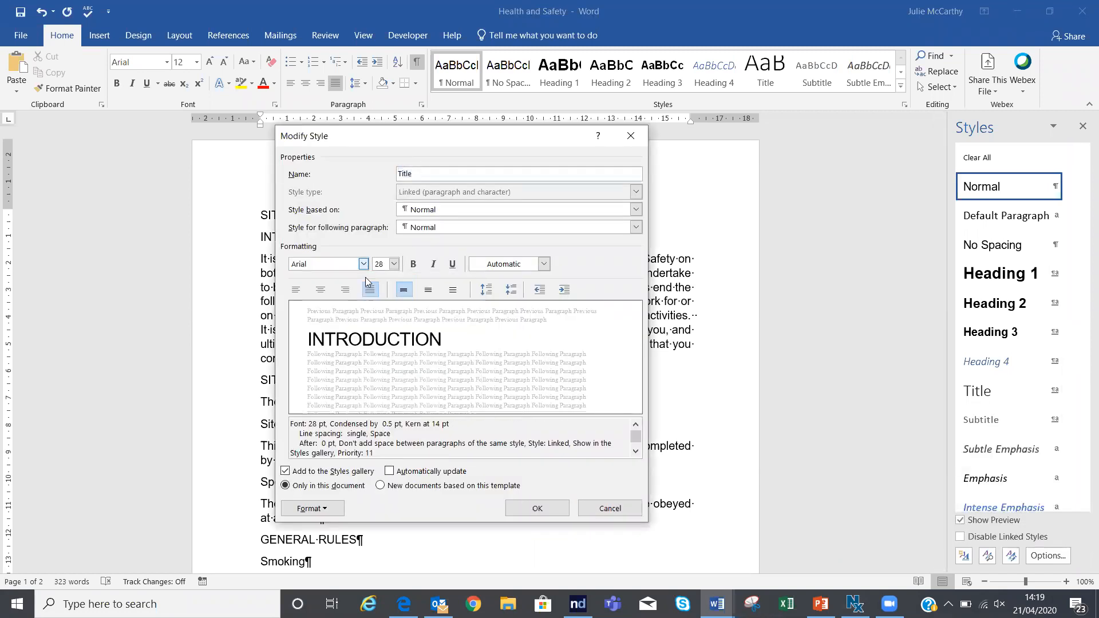
click(413, 265)
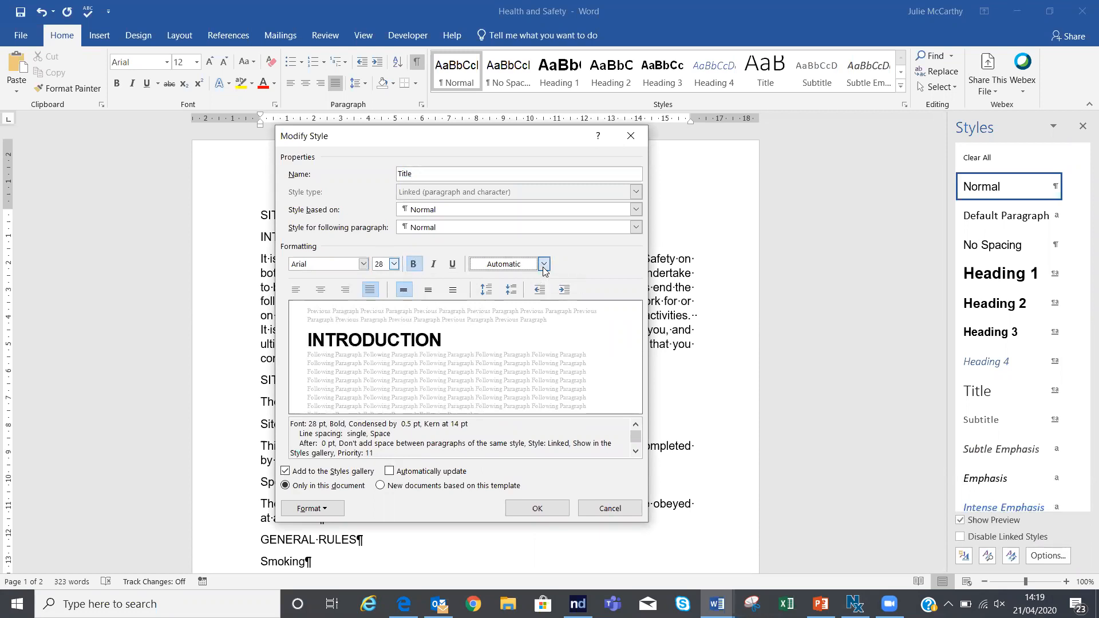
click(543, 264)
click(493, 314)
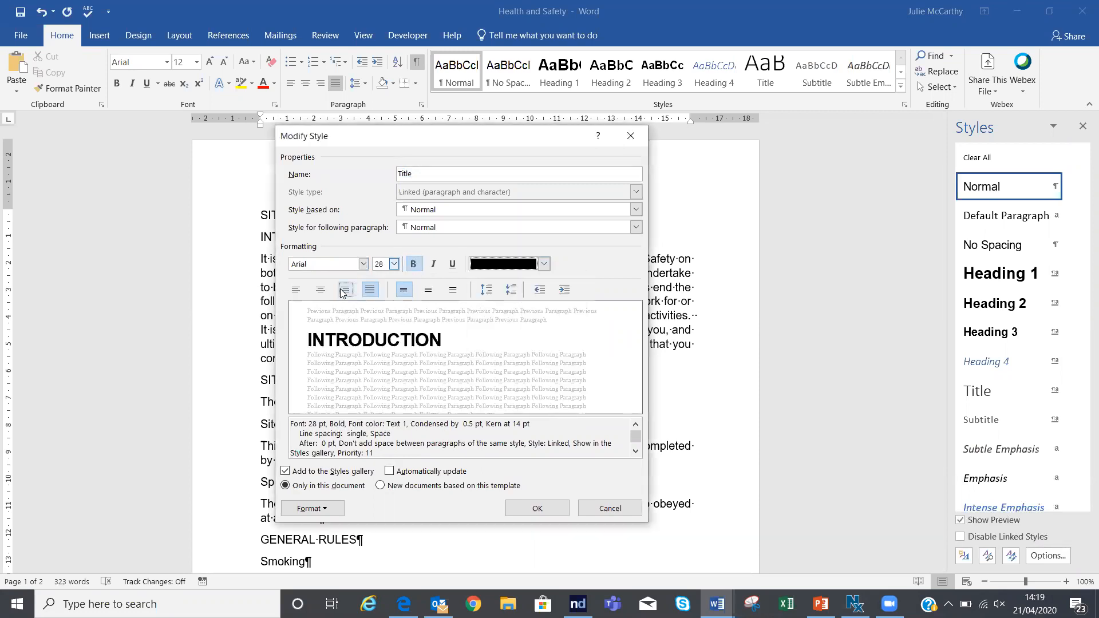
click(321, 290)
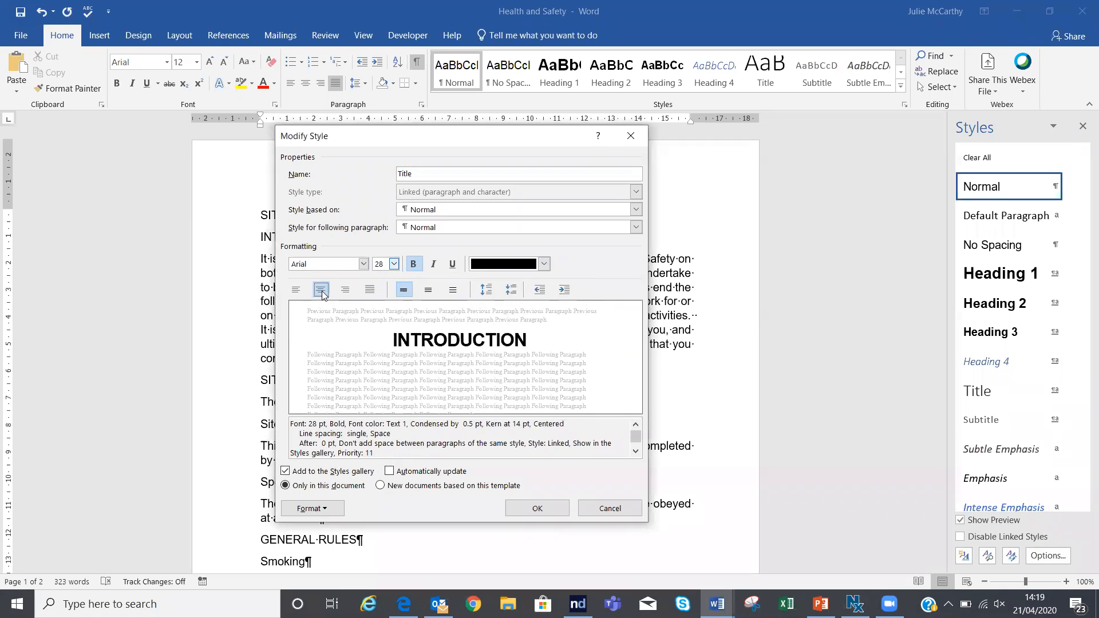
click(541, 509)
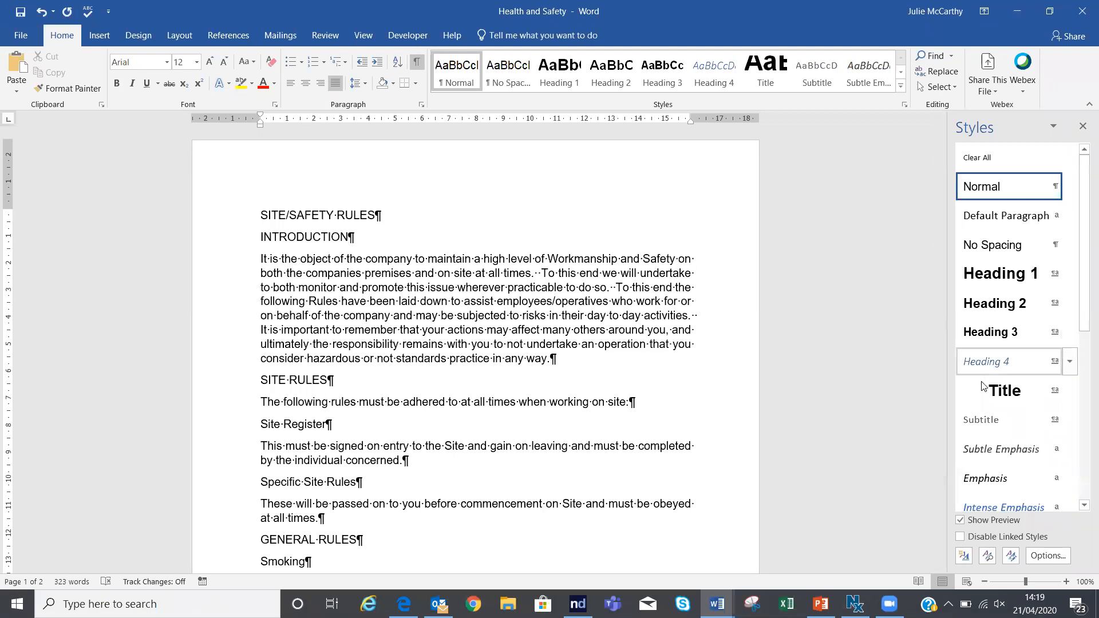
Apply the Title style to the SITE/SAFETY RULES line, undoing its accidental use on the introduction paragraph
click(990, 400)
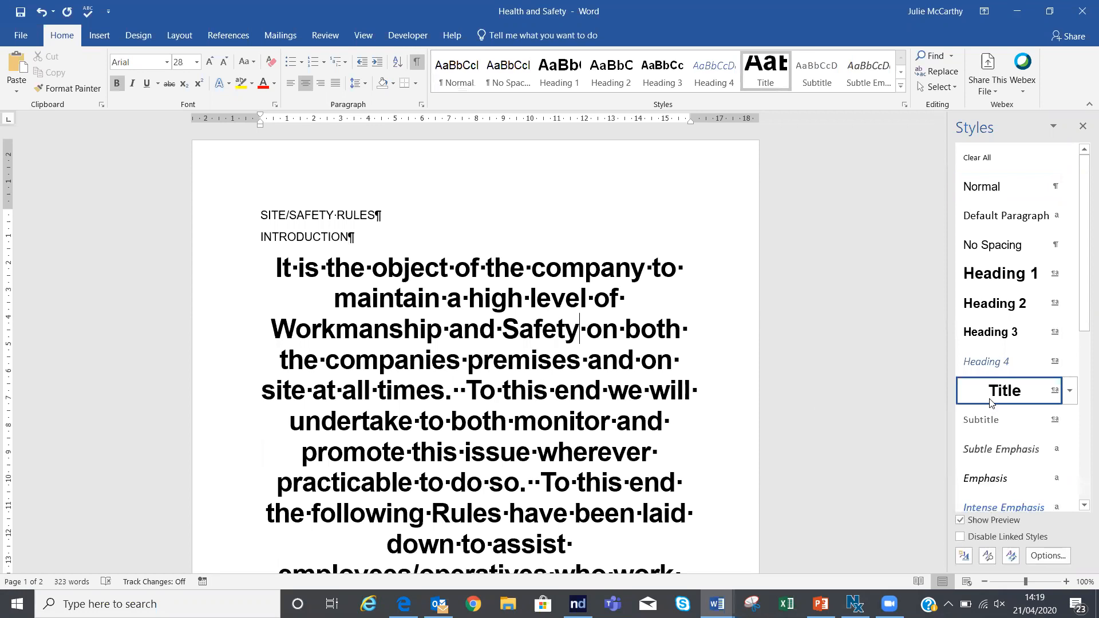
key(ctrl+z)
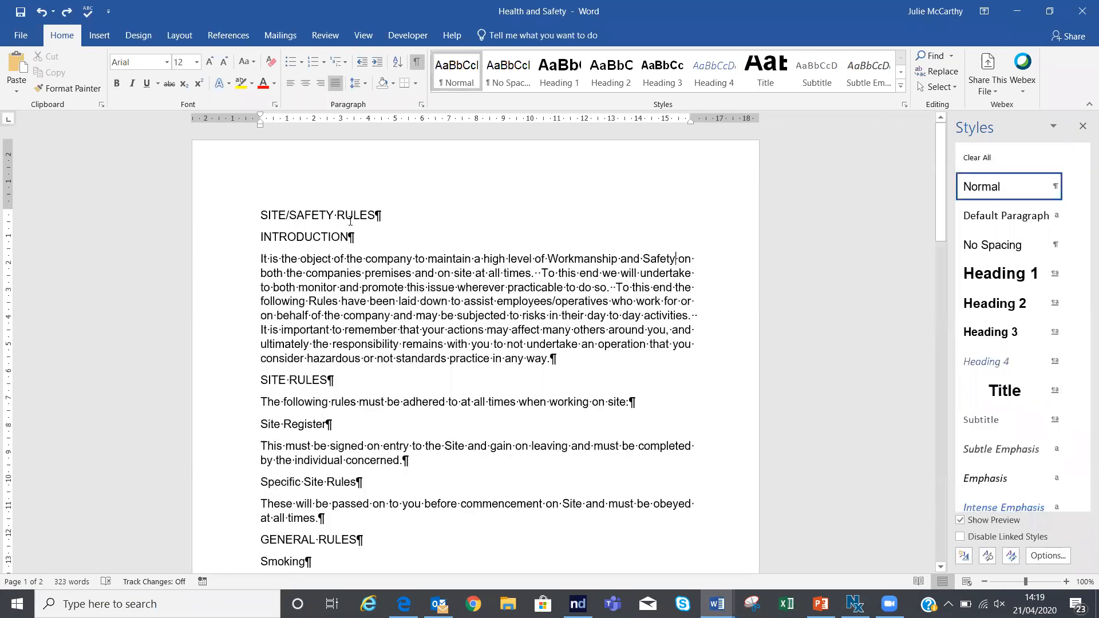
click(248, 221)
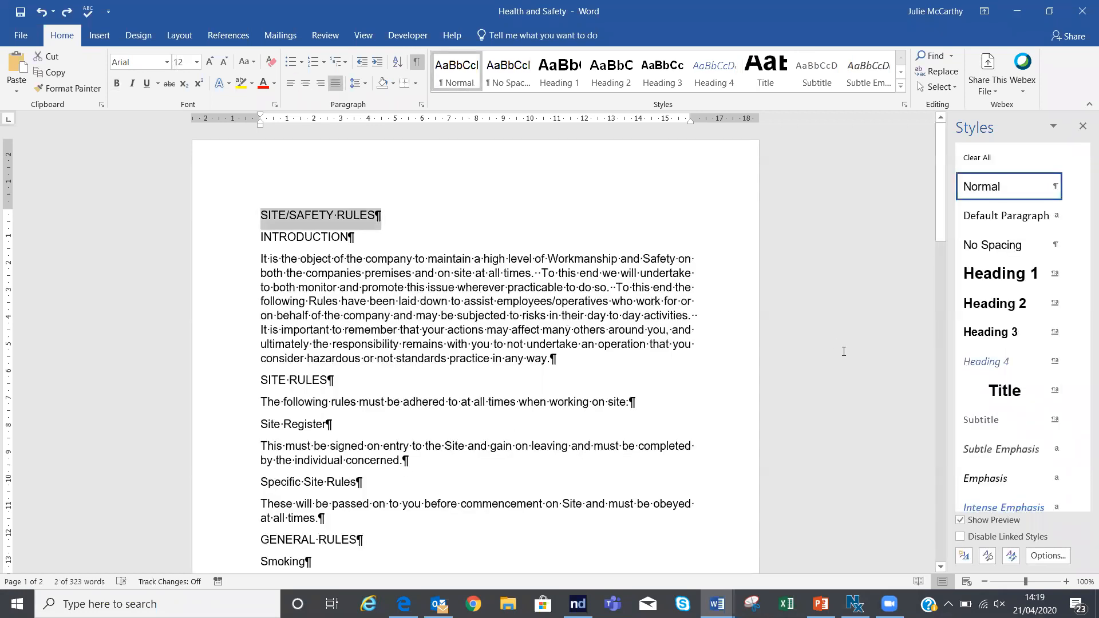
click(1001, 392)
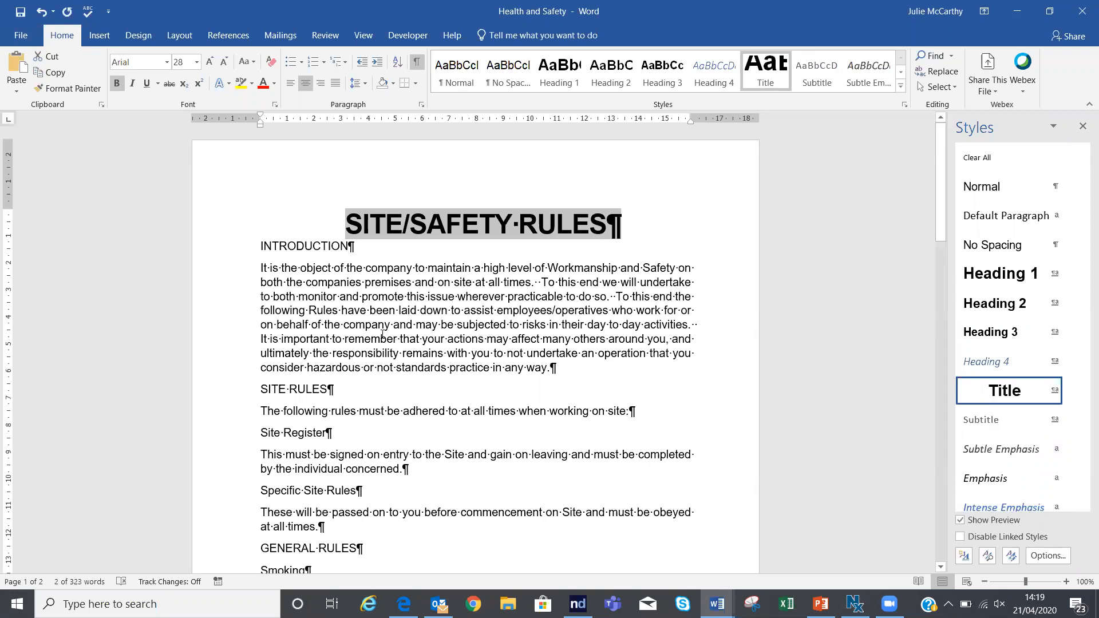
Apply the Heading 1 style to the INTRODUCTION line and Heading 2 to the SITE RULES line
click(305, 245)
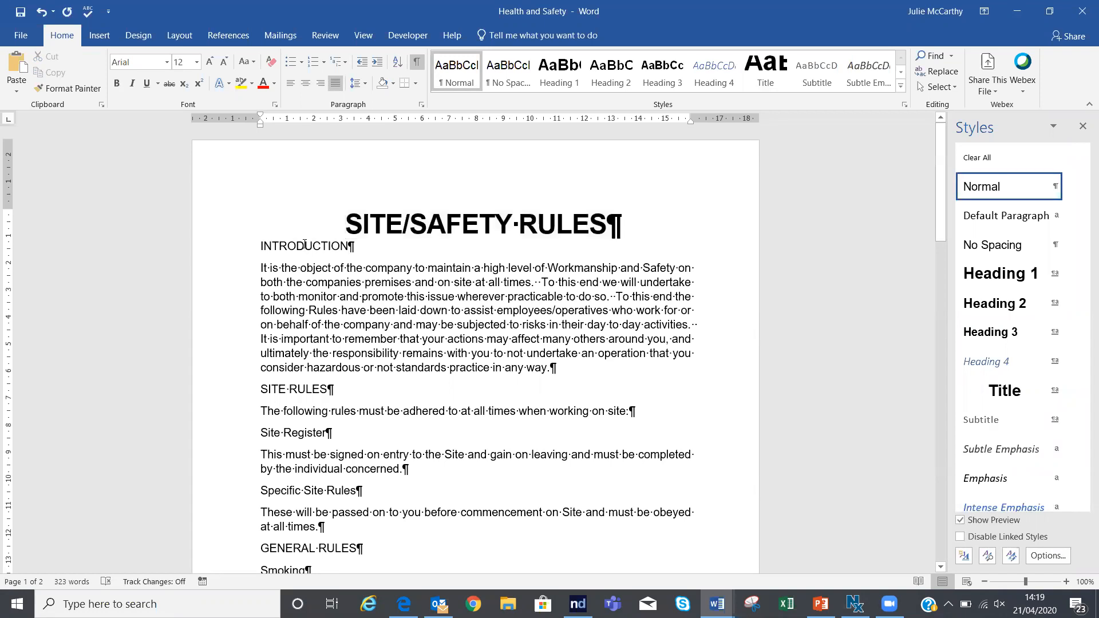
click(993, 275)
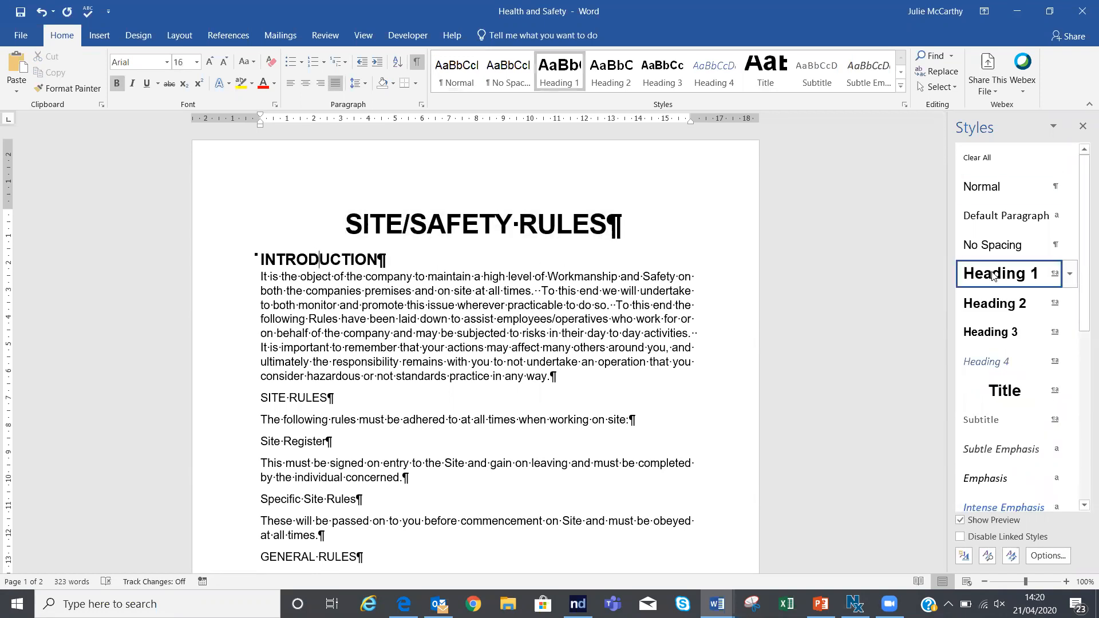
click(240, 405)
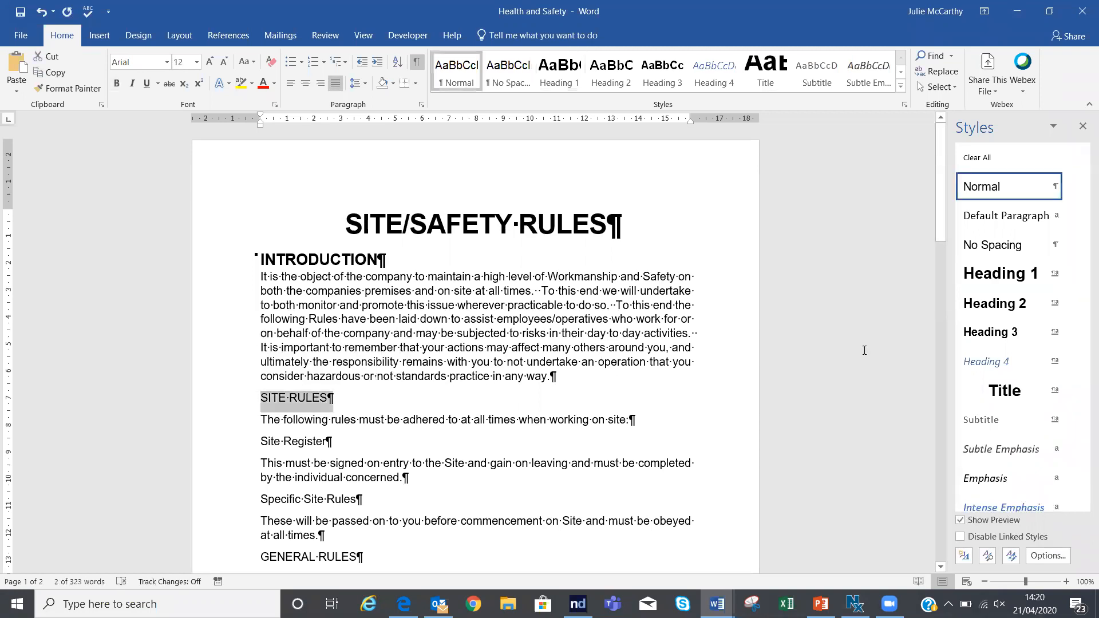
click(999, 304)
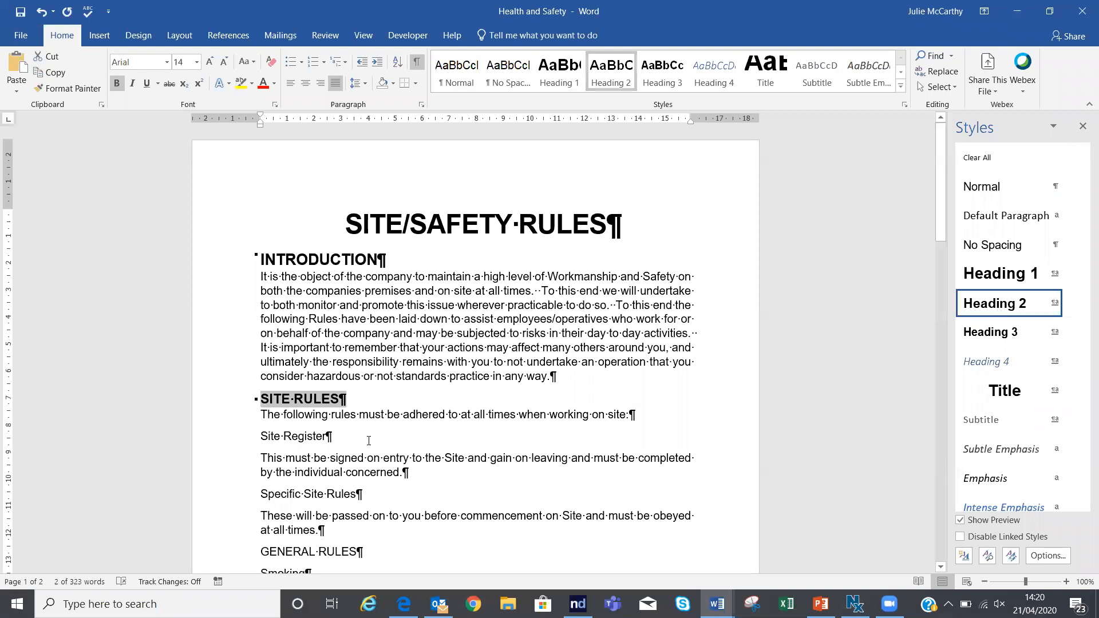
Apply the Heading 3 style to the Site Register and Specific Site Rules lines
click(228, 445)
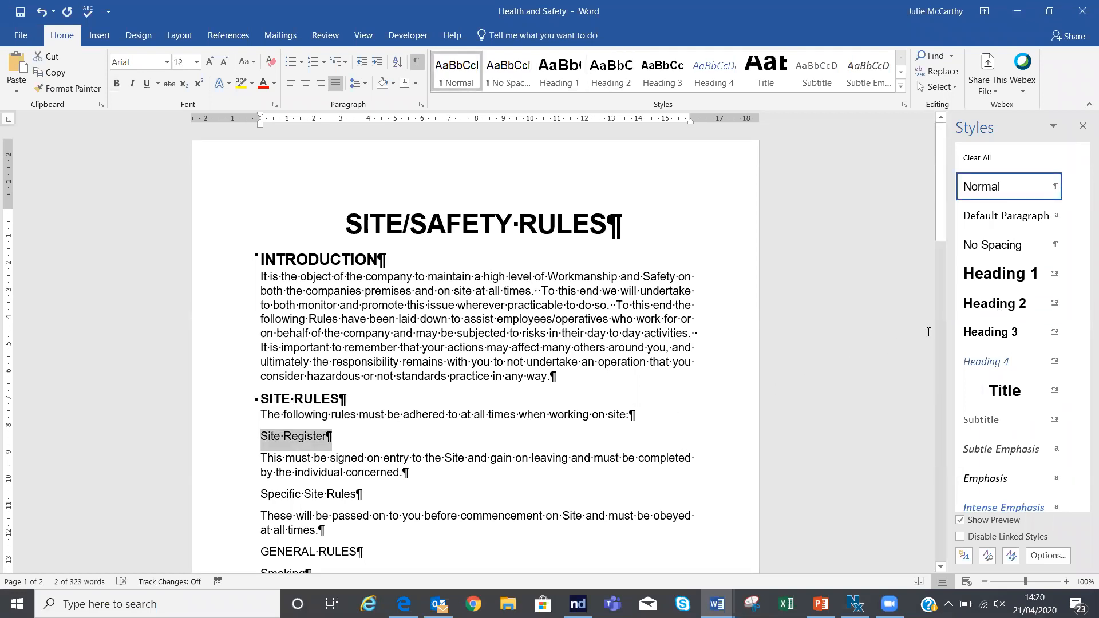
click(979, 338)
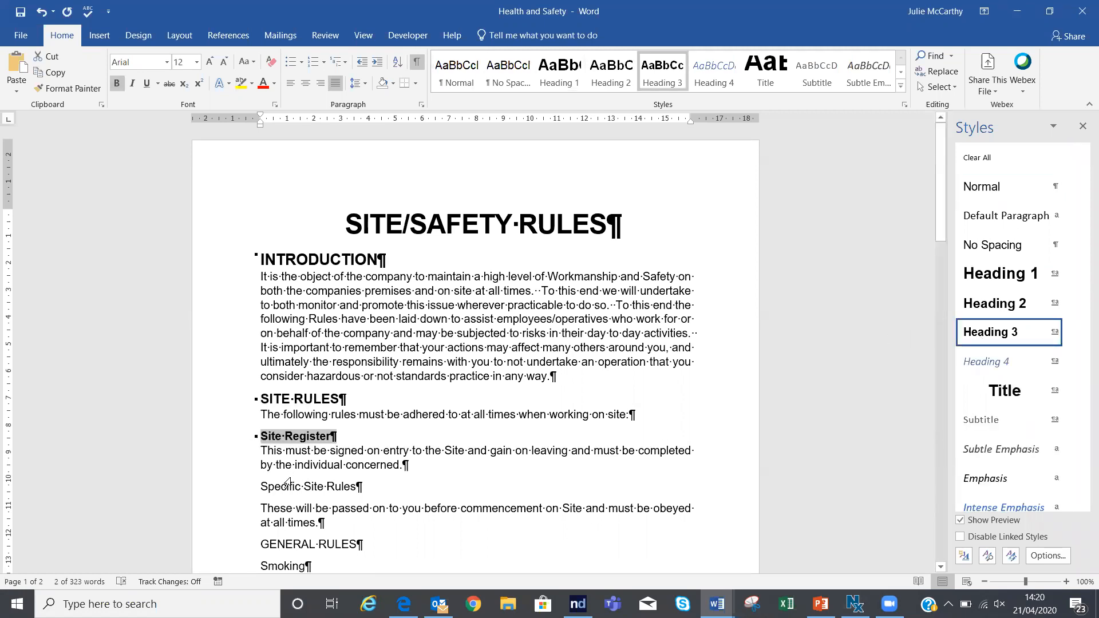
click(233, 491)
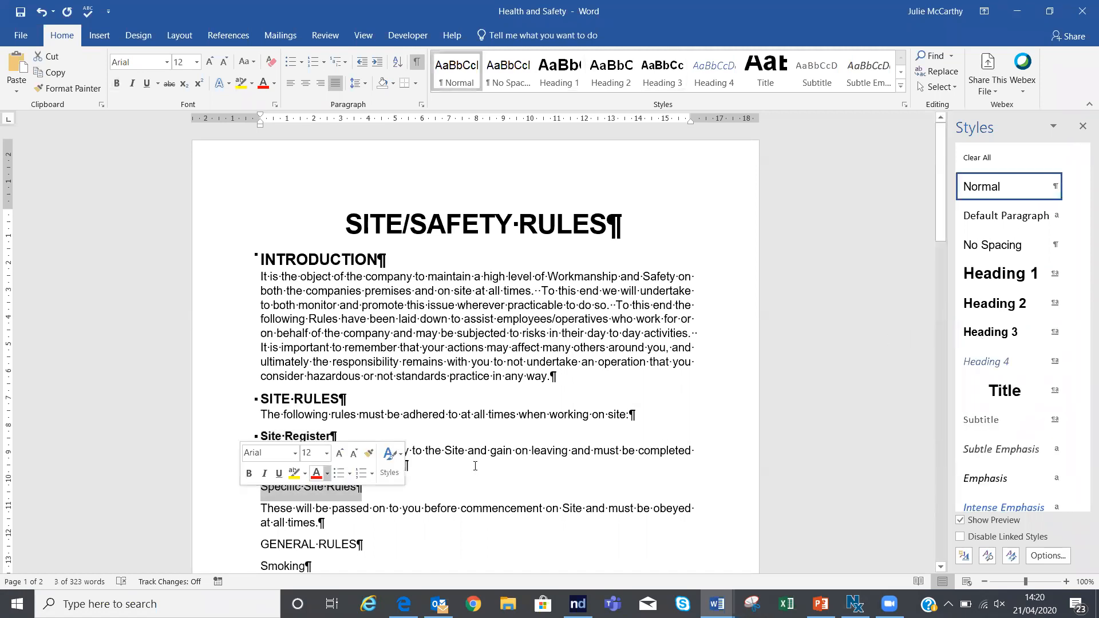
click(990, 332)
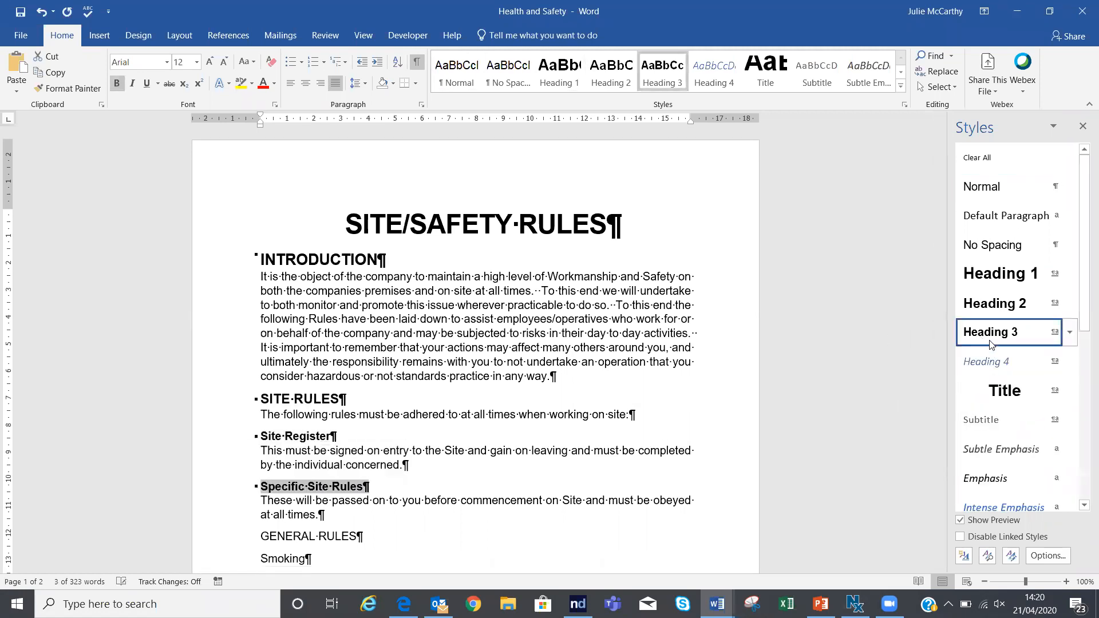
Apply the Heading 2 style to the GENERAL RULES line
click(939, 567)
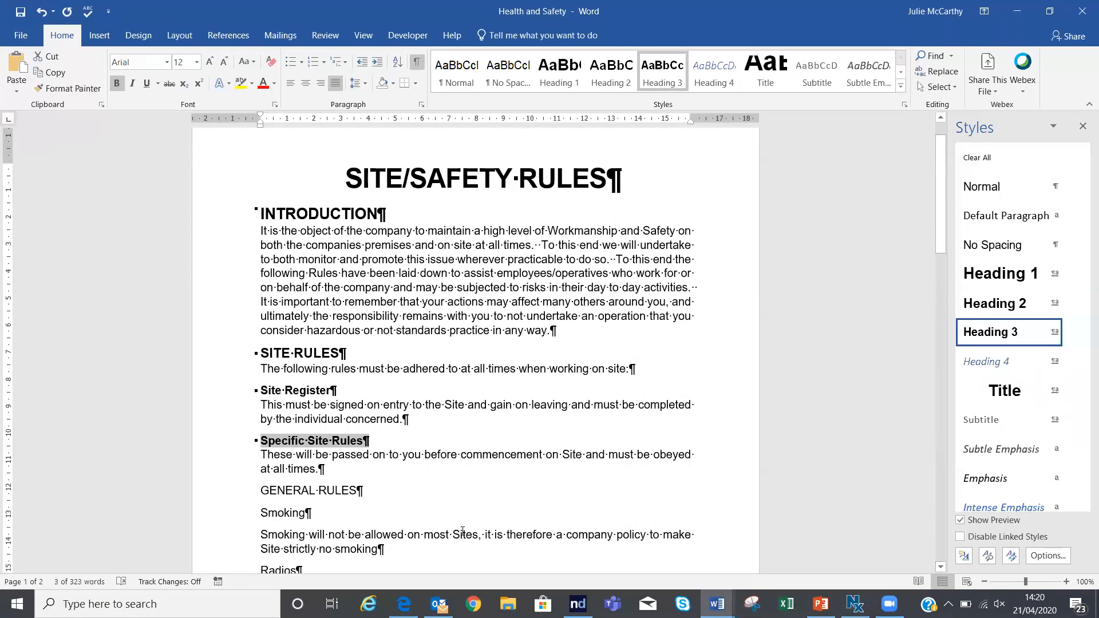
click(225, 502)
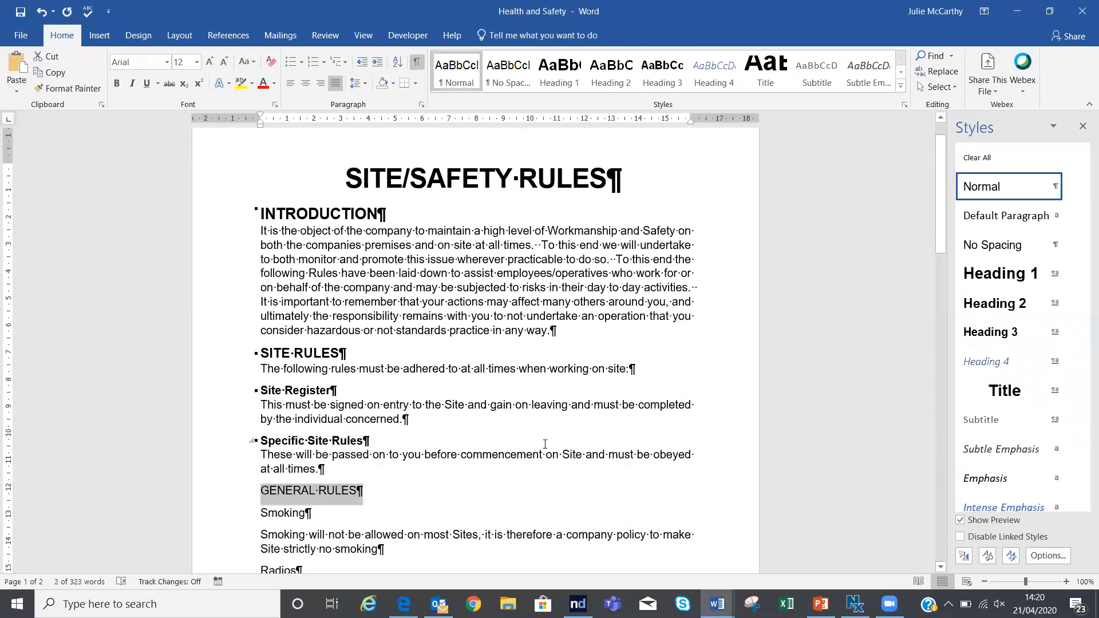
click(995, 304)
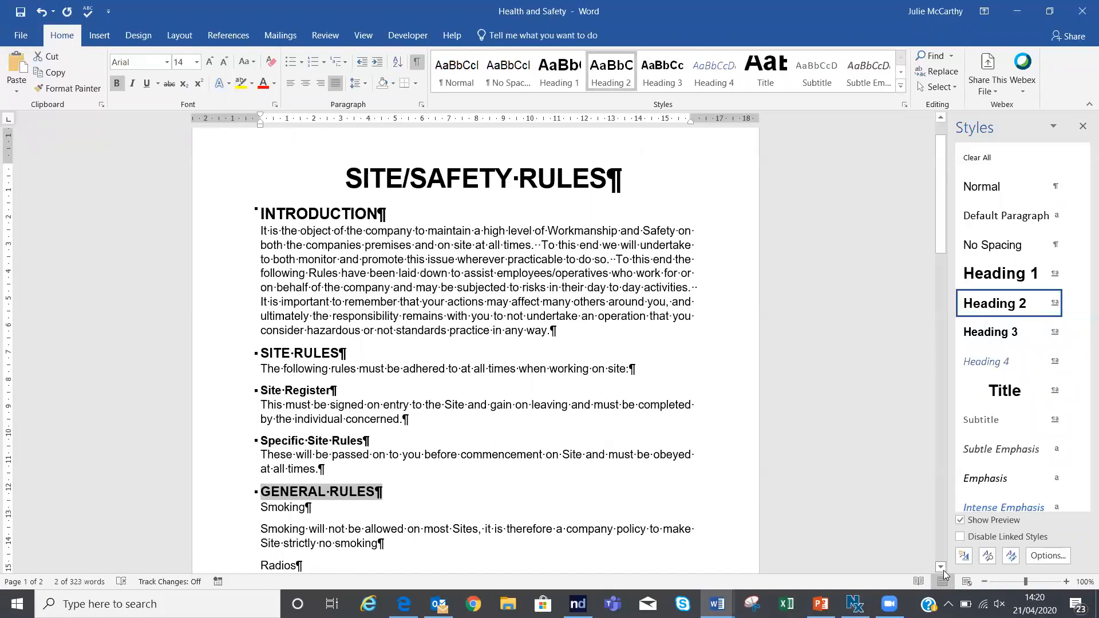
Apply the Heading 3 style to the Radios line under GENERAL RULES
click(941, 568)
drag(943, 570, 943, 570)
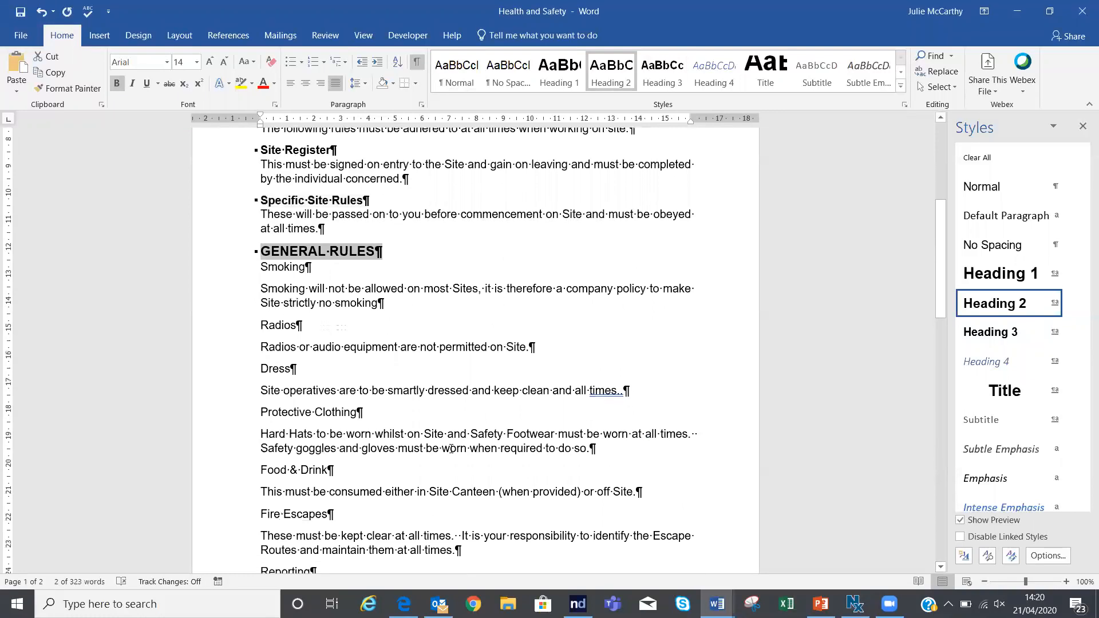
click(235, 327)
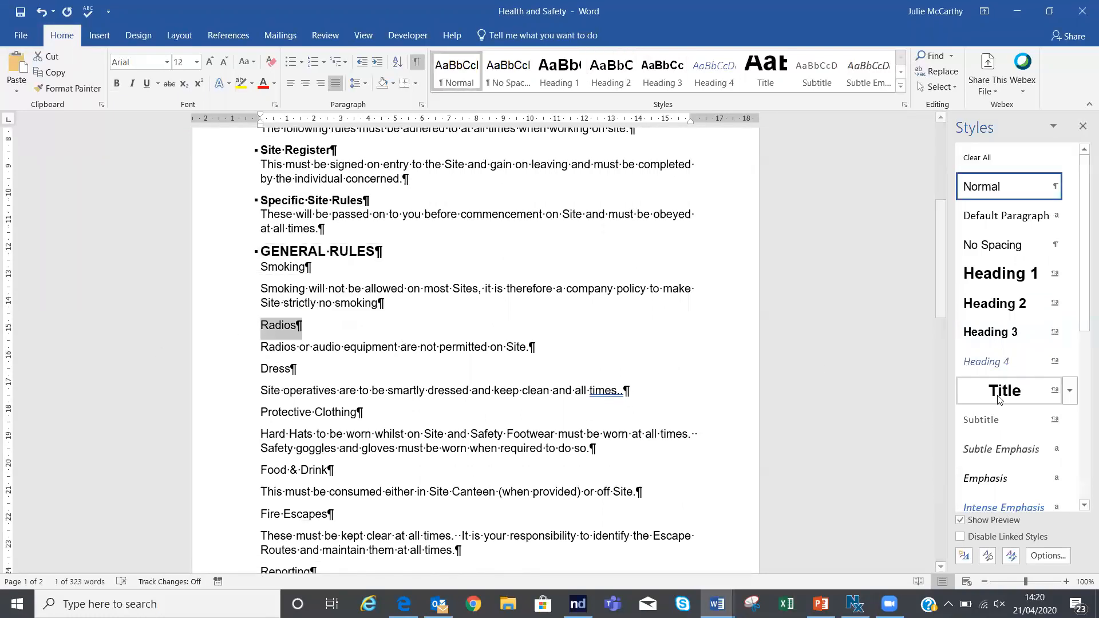
click(977, 338)
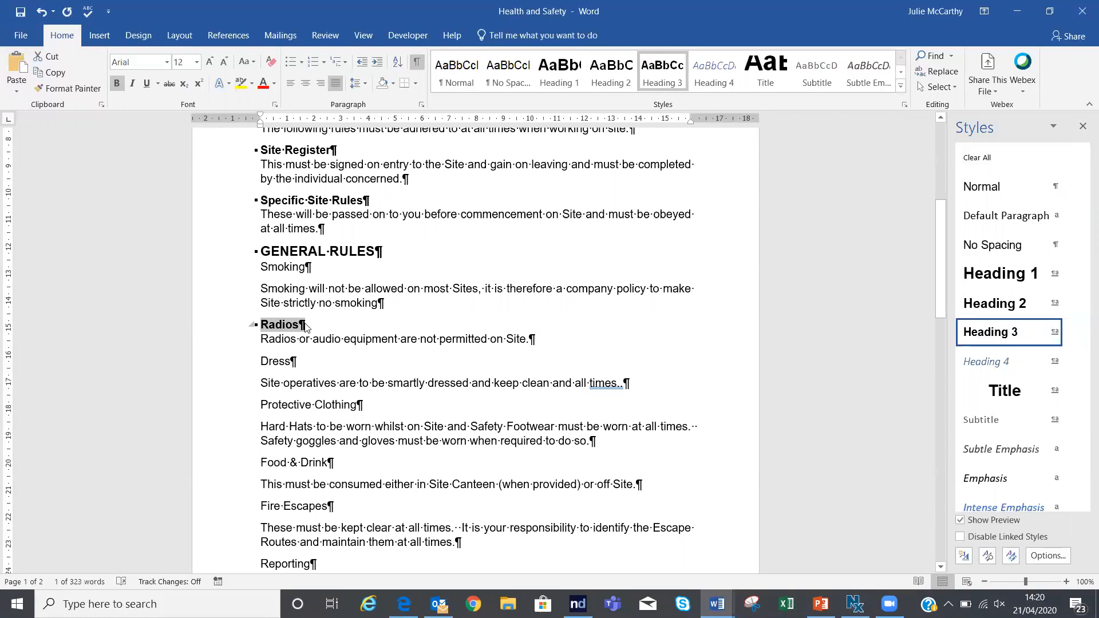
Copy the Radios line's formatting with Format Painter onto the Dress, Protective Clothing, Food & Drink, Fire Escapes and Reporting lines
click(71, 89)
click(71, 89)
click(76, 88)
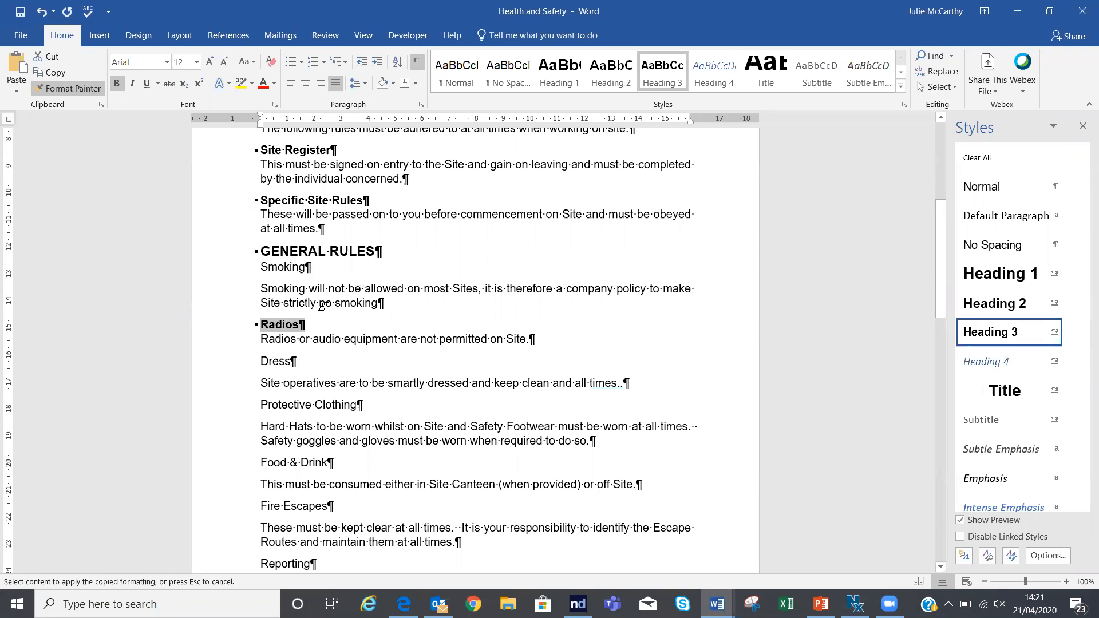
drag(257, 362, 299, 361)
drag(257, 396, 365, 396)
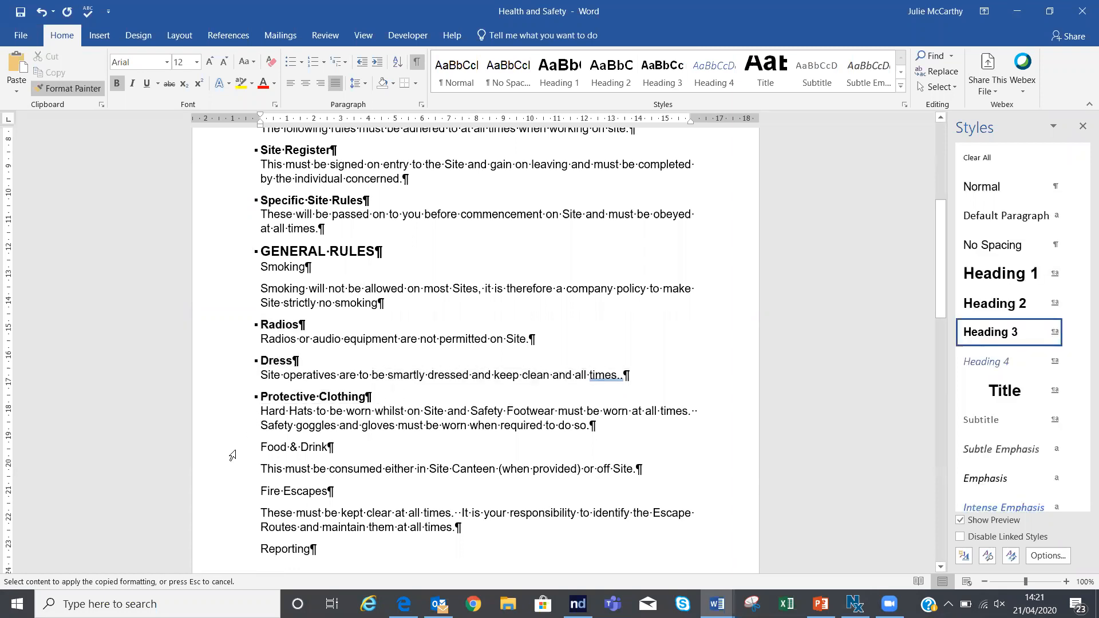
drag(257, 447, 338, 450)
drag(257, 482, 337, 484)
drag(256, 532, 358, 545)
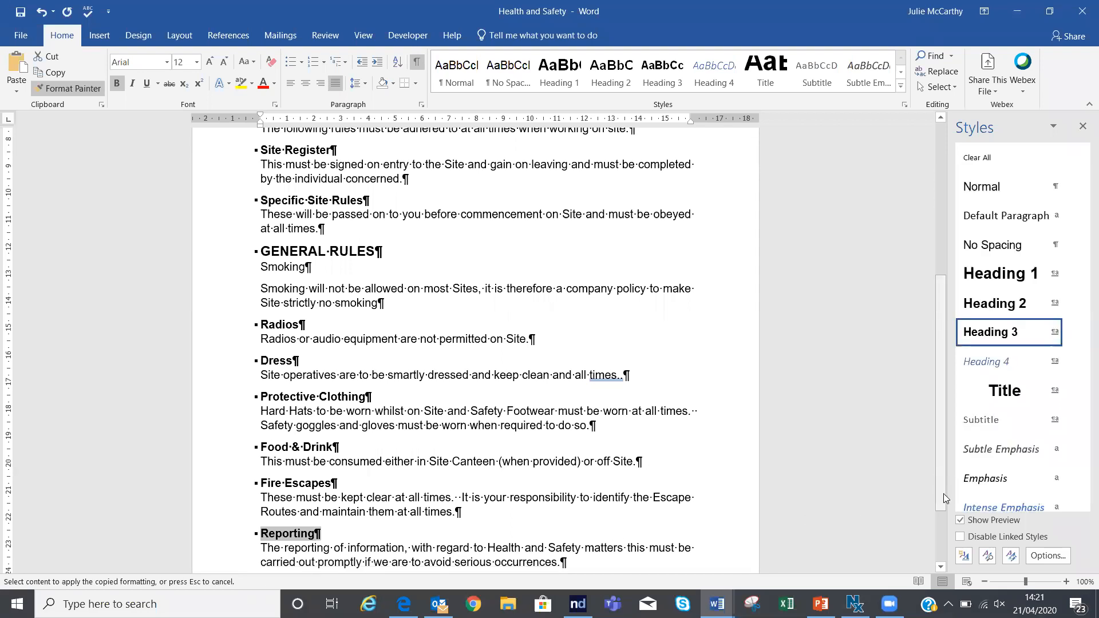
scroll(937, 500, down, 2)
scroll(936, 506, up, 1)
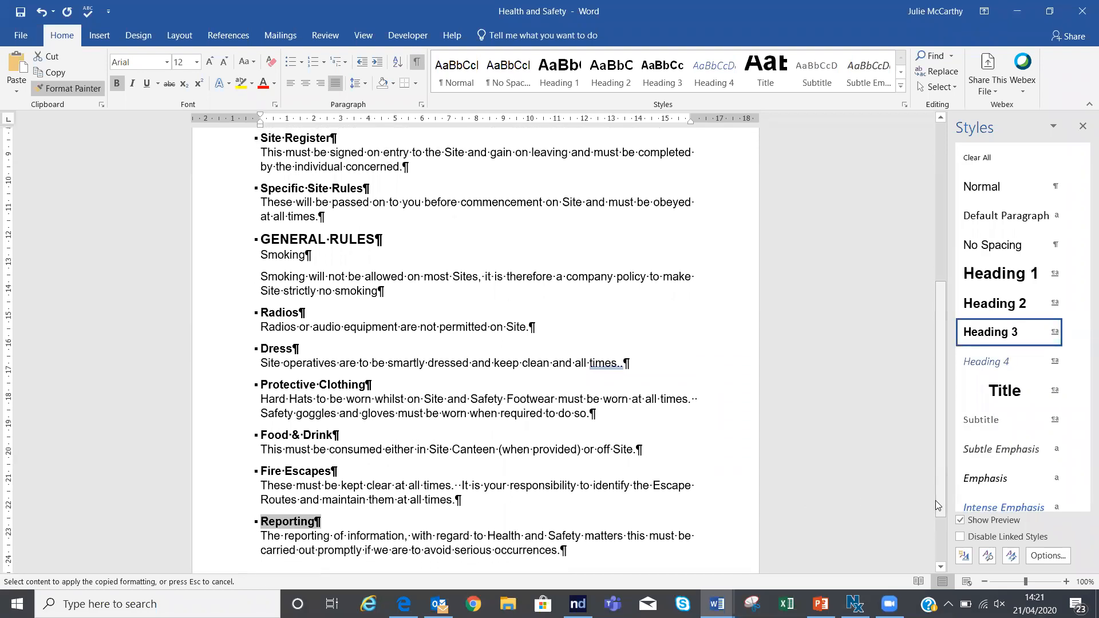
key(Escape)
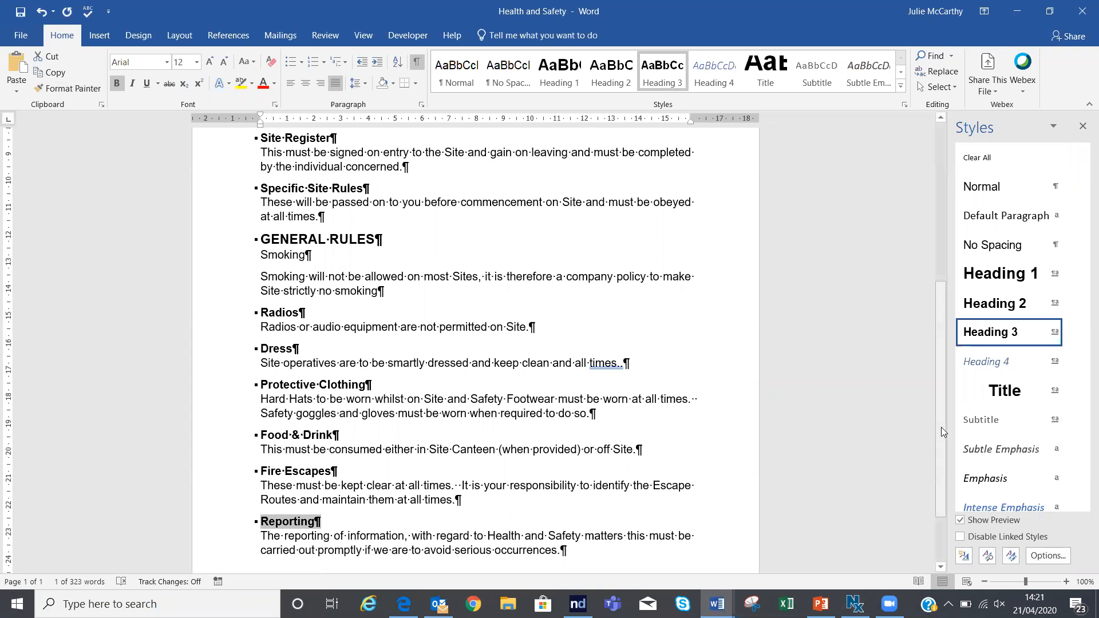
Modify the Heading 1 style so its paragraph spacing after is 6 pt
drag(941, 427, 922, 290)
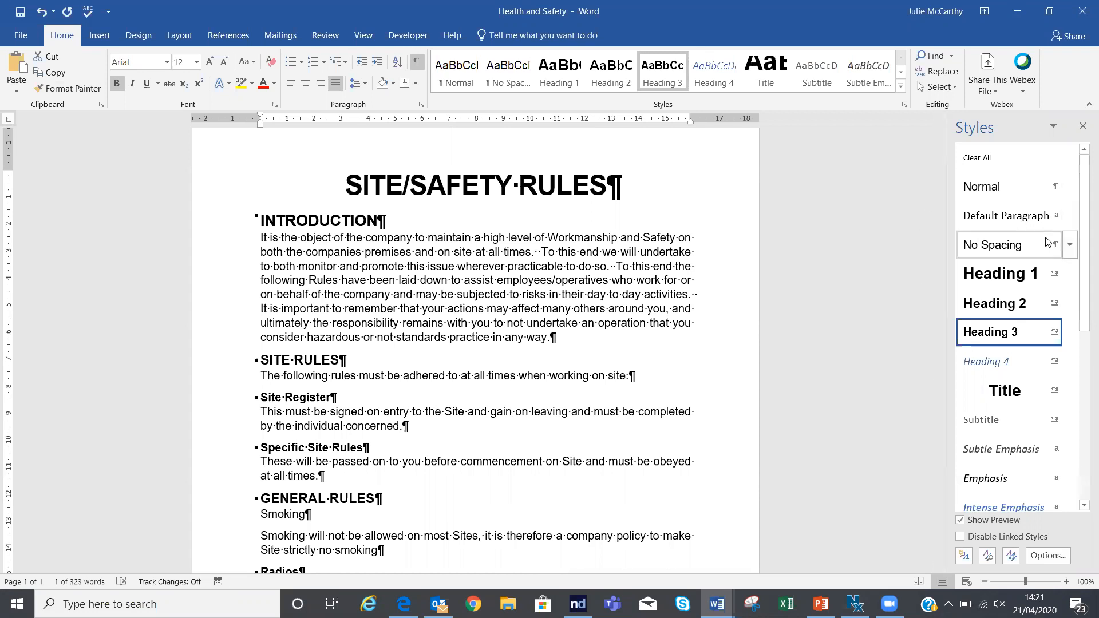
click(1069, 273)
click(1001, 316)
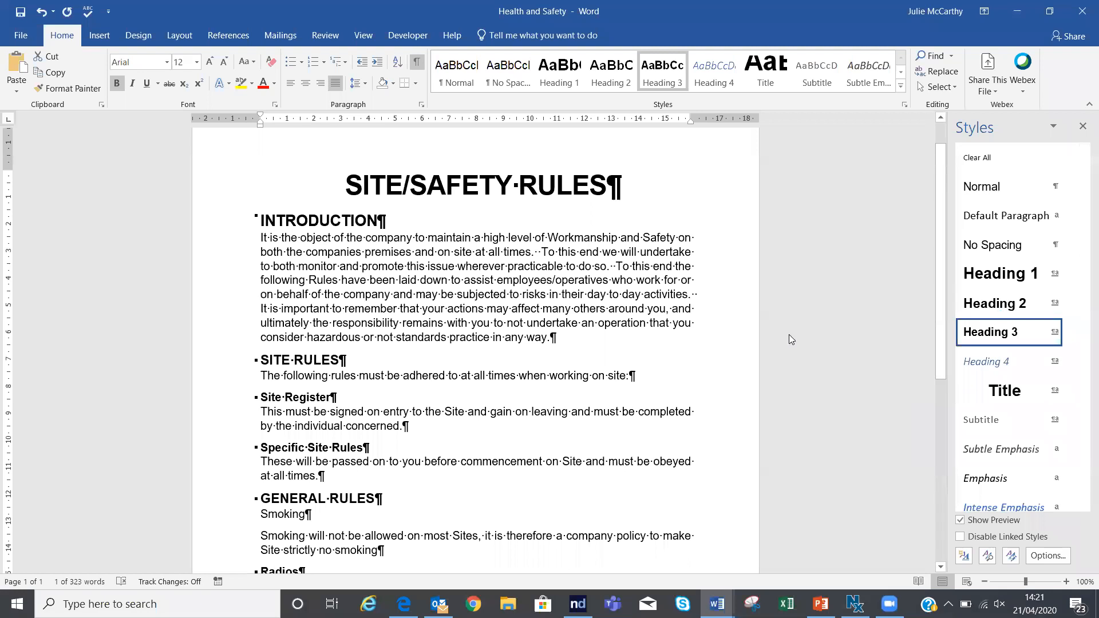
click(330, 505)
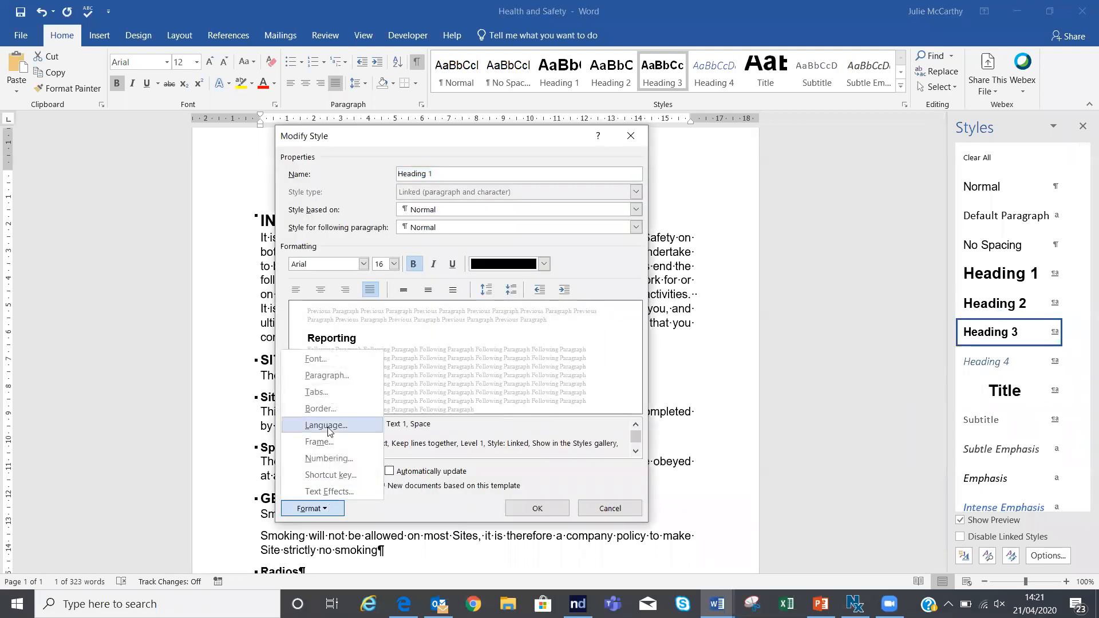
key(Return)
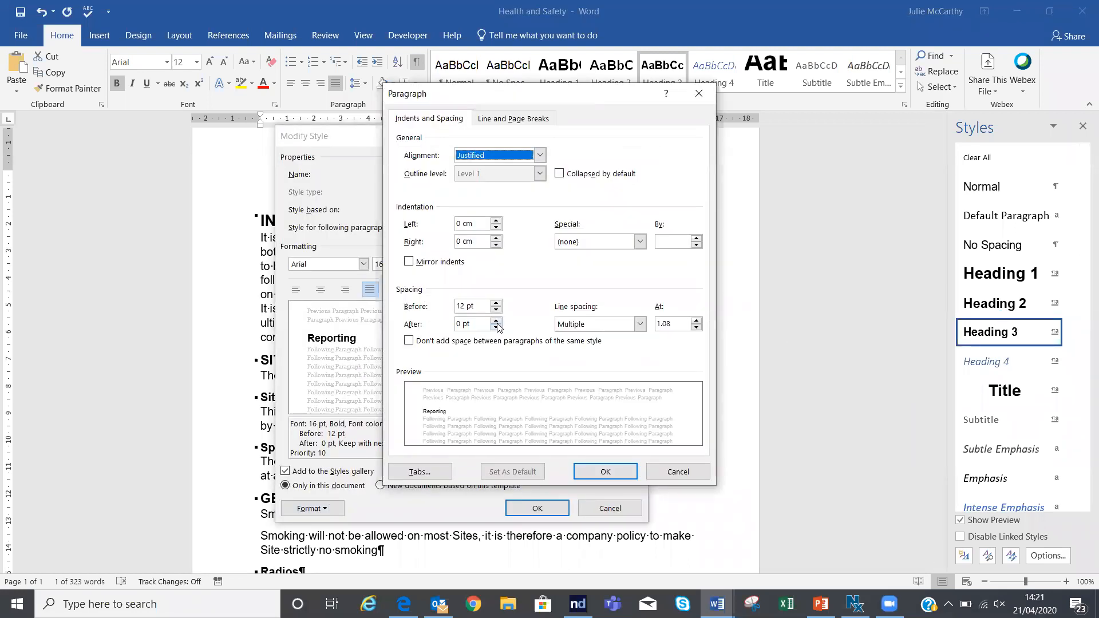
click(496, 320)
click(603, 472)
click(549, 509)
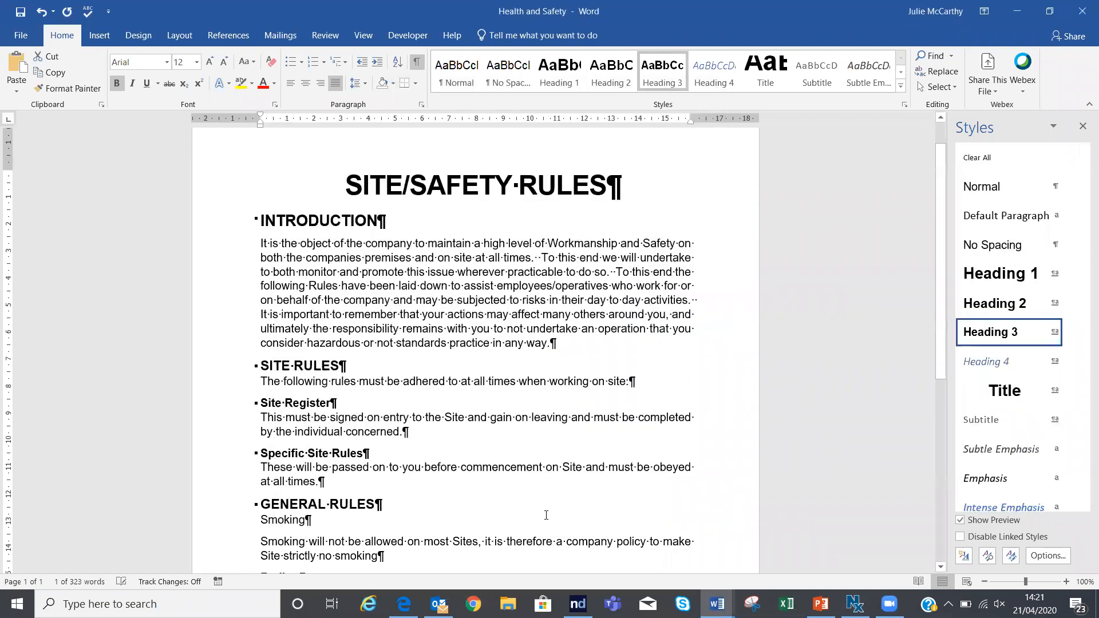
Modify the Heading 2 style so its paragraph spacing after is 6 pt
click(1068, 305)
click(985, 343)
click(332, 516)
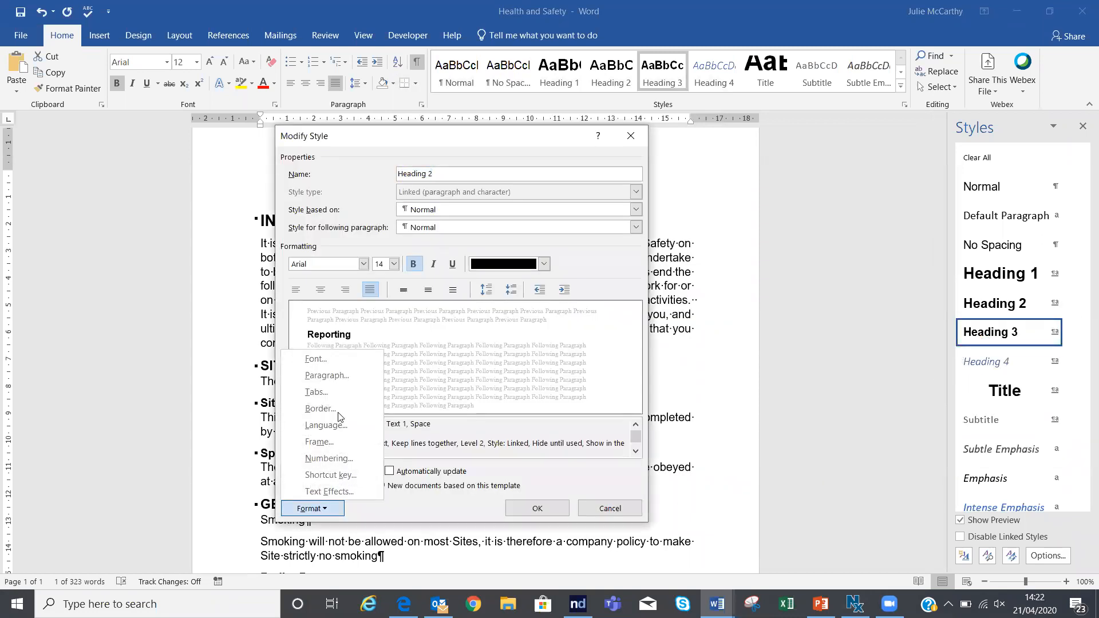
click(338, 375)
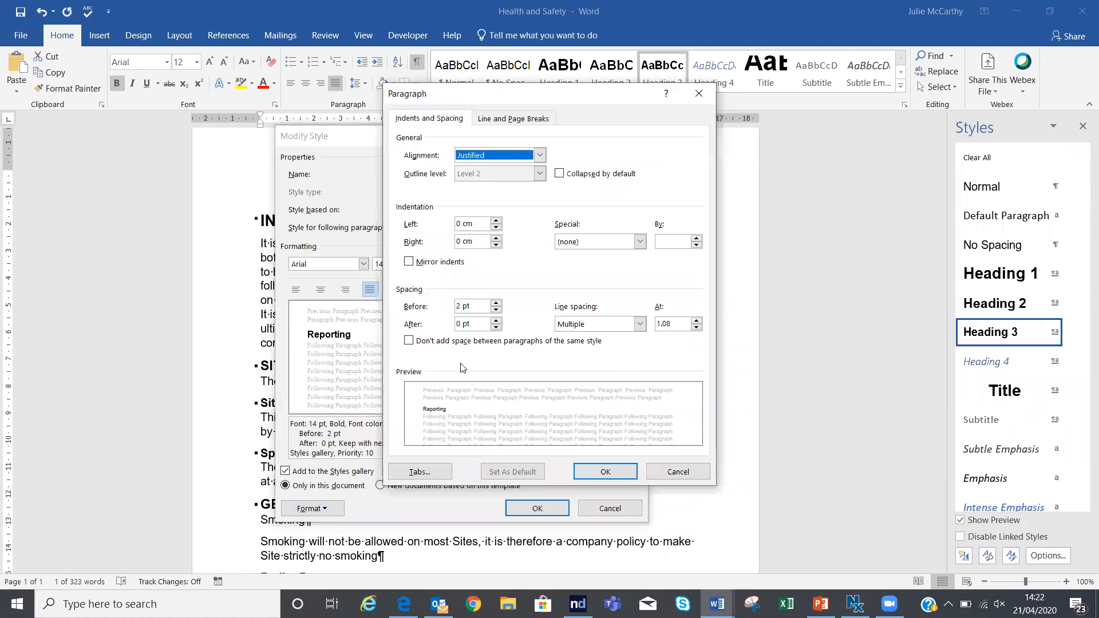
click(496, 320)
click(496, 321)
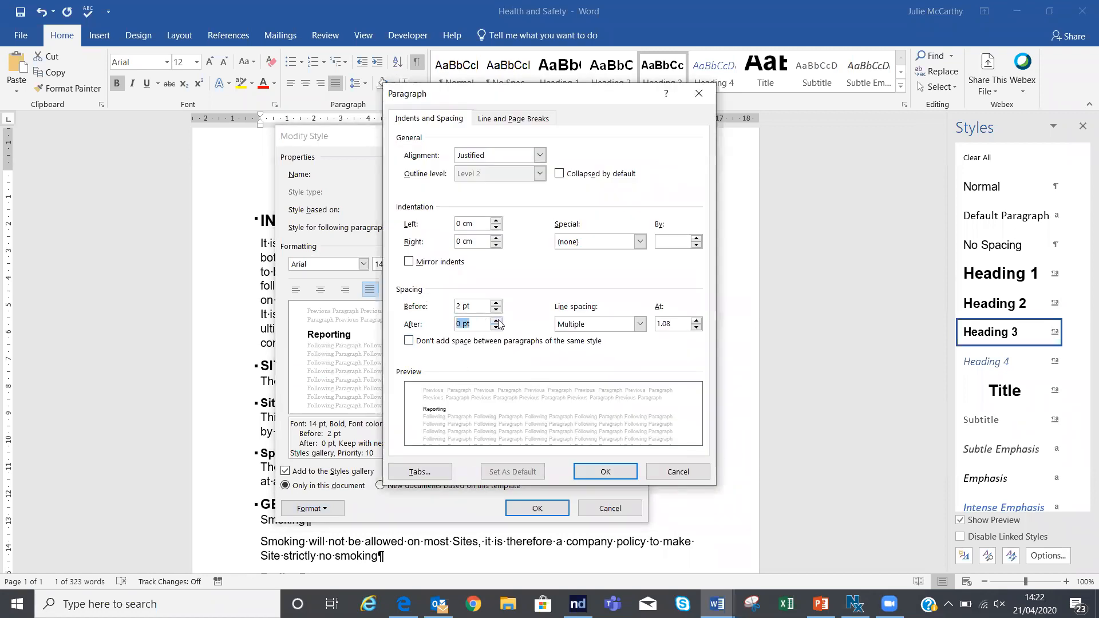
click(584, 470)
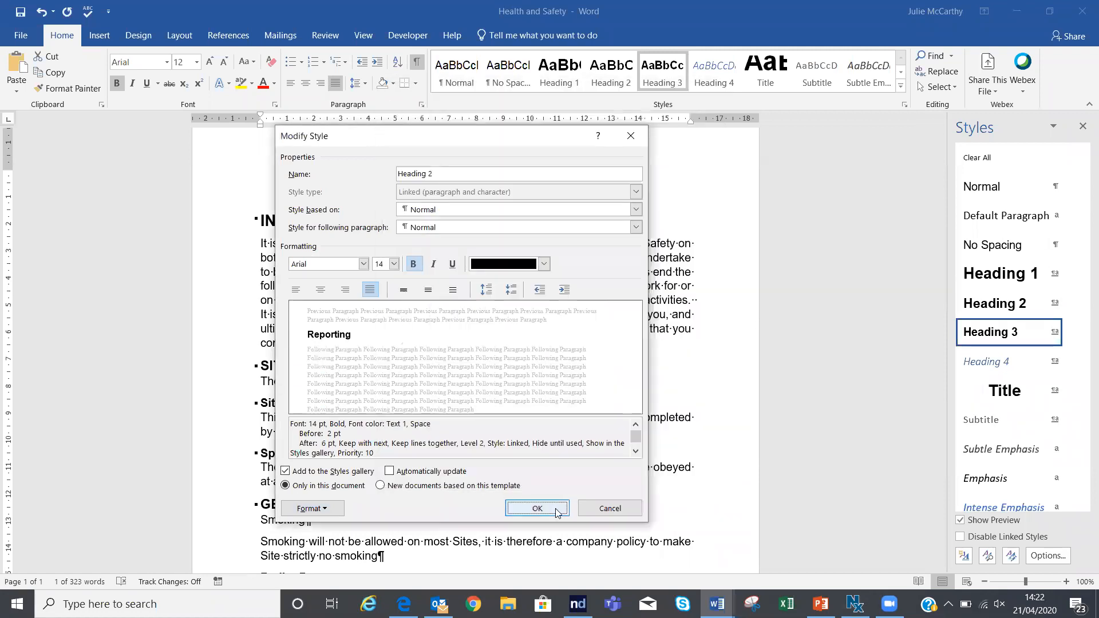
click(548, 511)
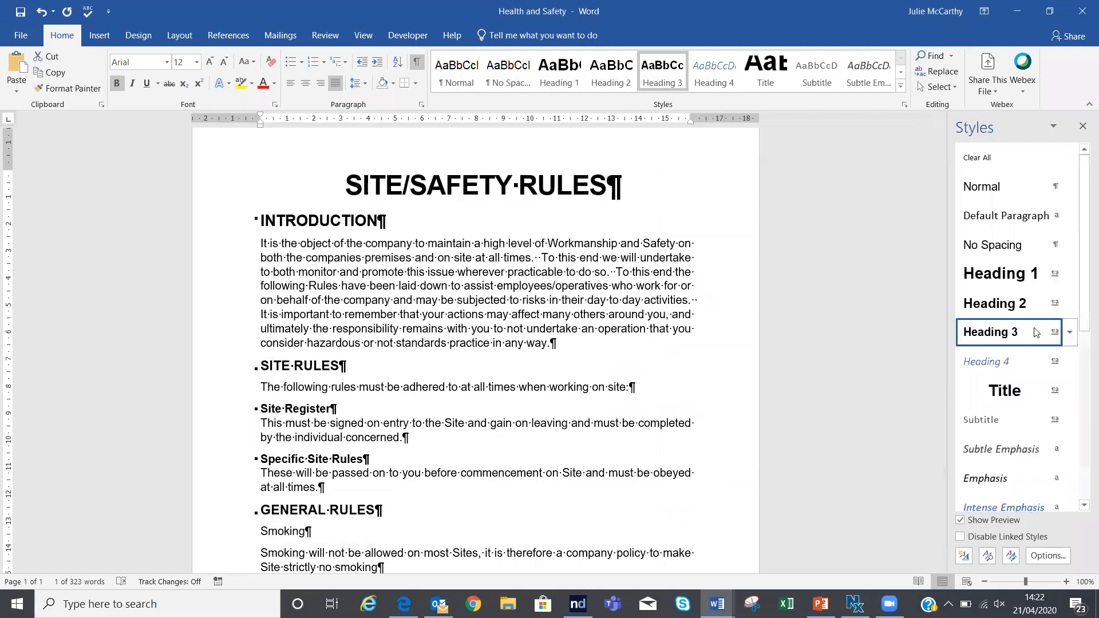
Modify the Heading 3 style so its paragraph spacing after is 6 pt
click(1069, 332)
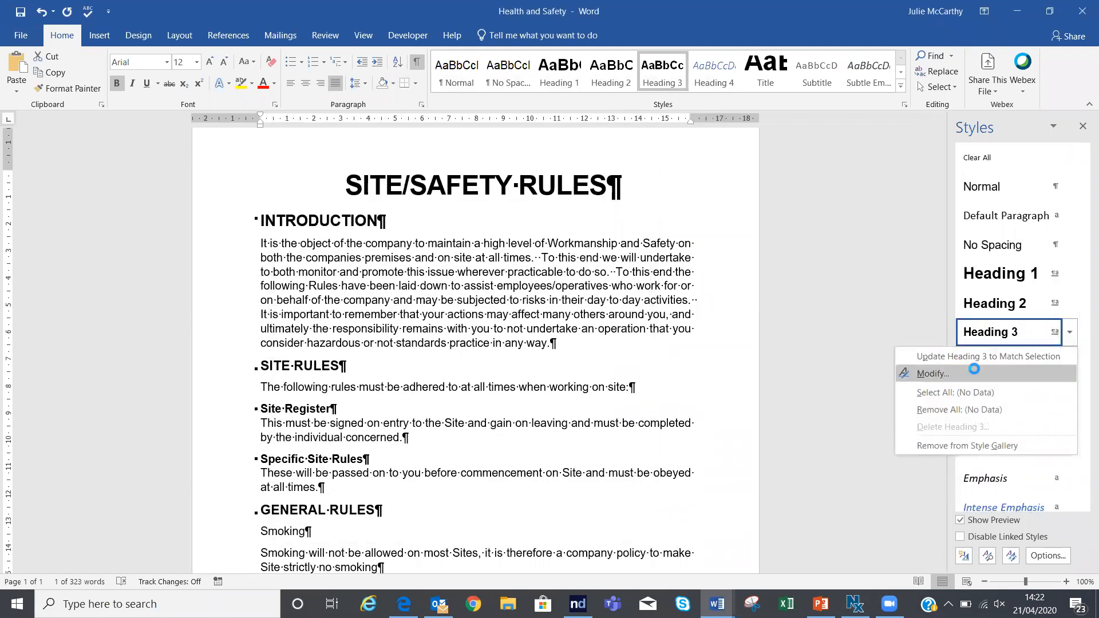
click(932, 374)
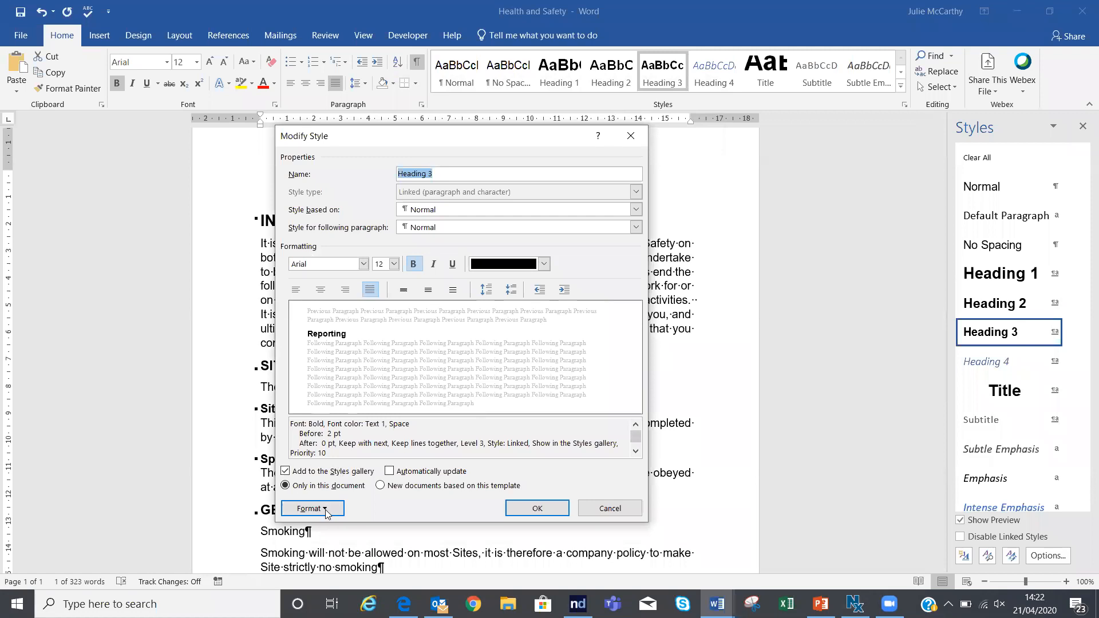
click(325, 508)
click(329, 375)
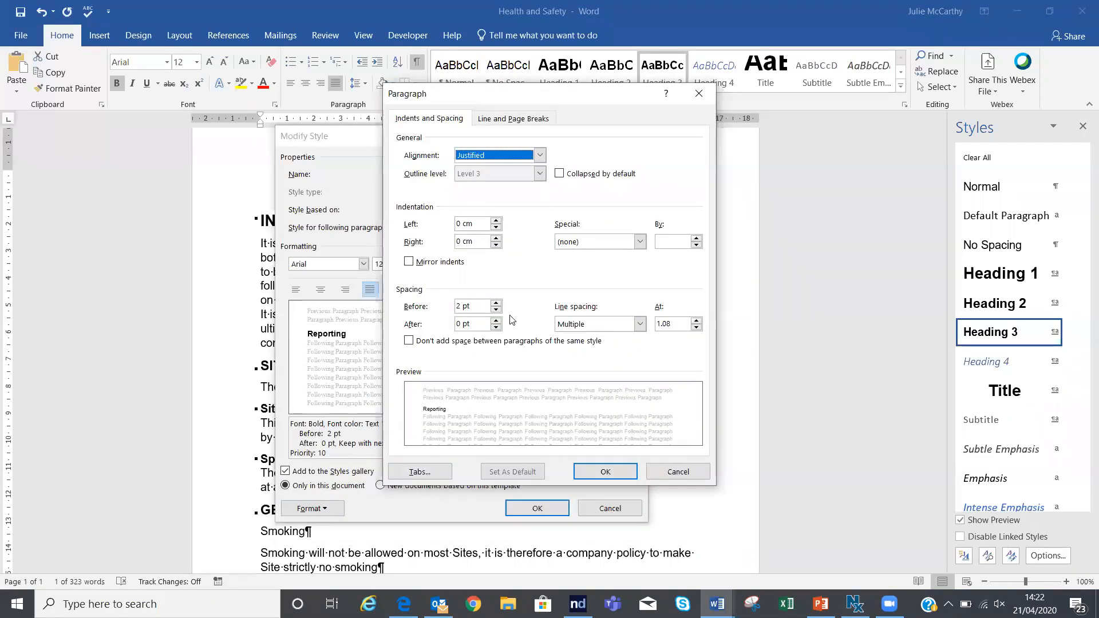
click(496, 321)
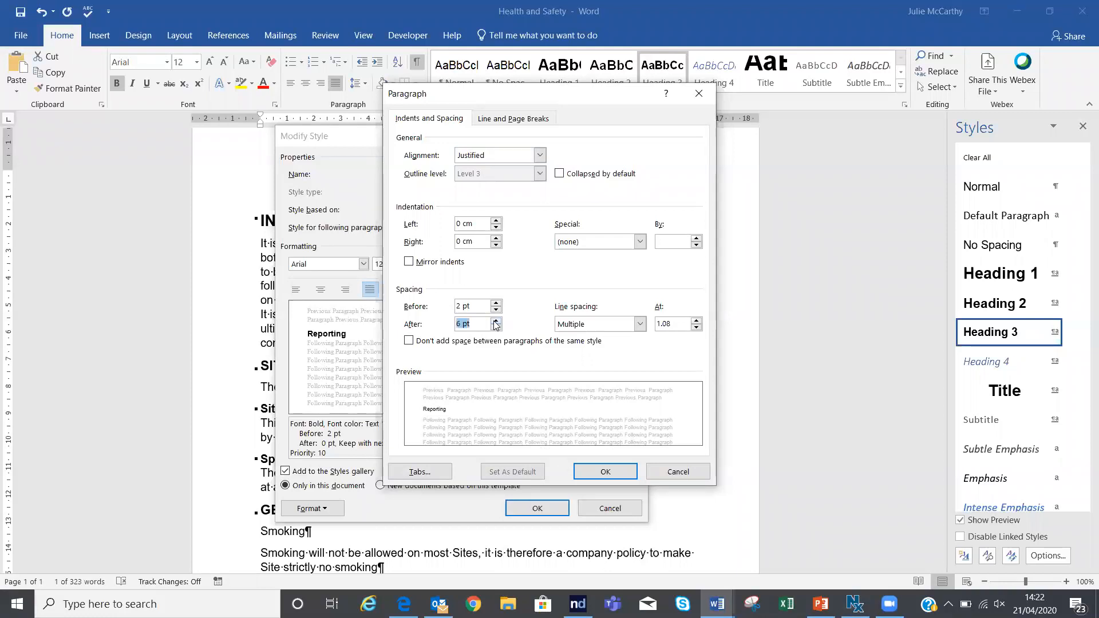
click(605, 471)
click(541, 508)
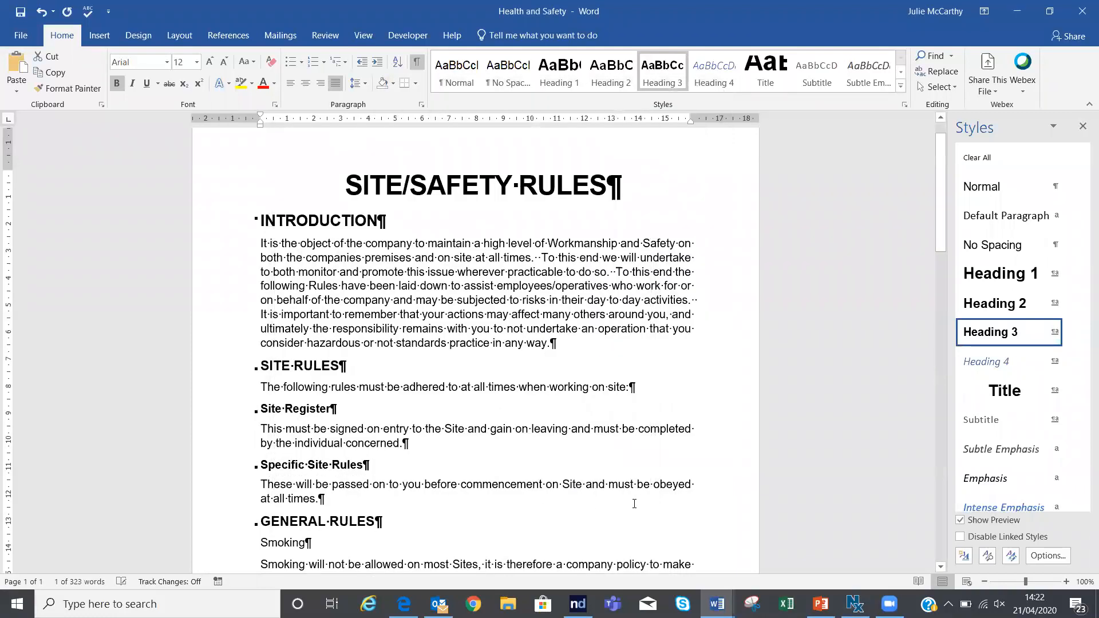
Apply the Heading 3 style to the Smoking line under GENERAL RULES
click(940, 567)
scroll(434, 465, down, 1)
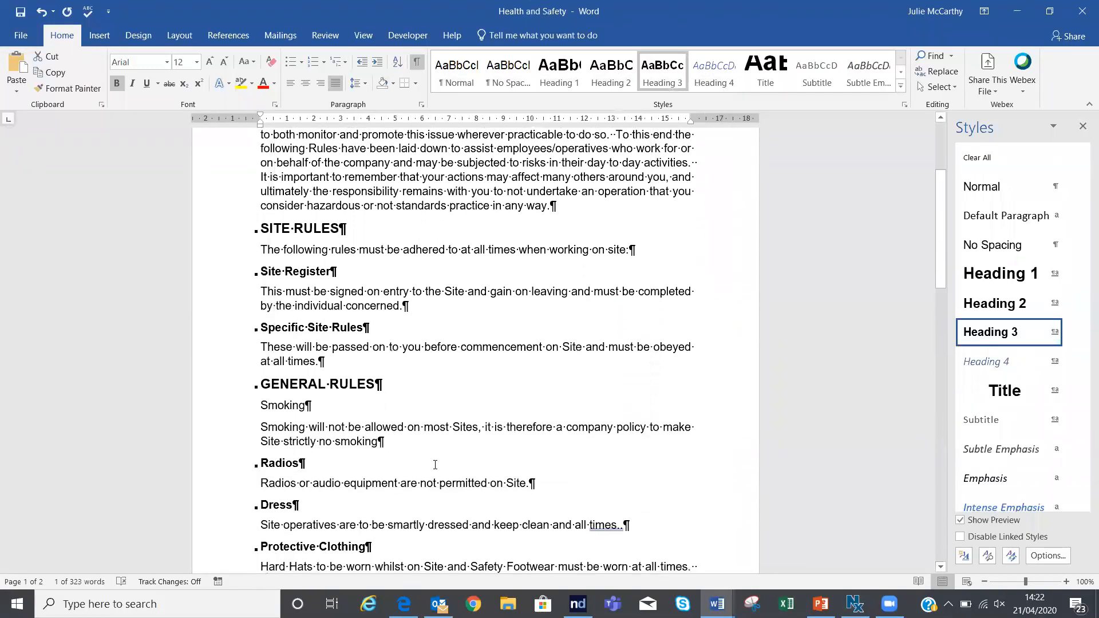
click(290, 410)
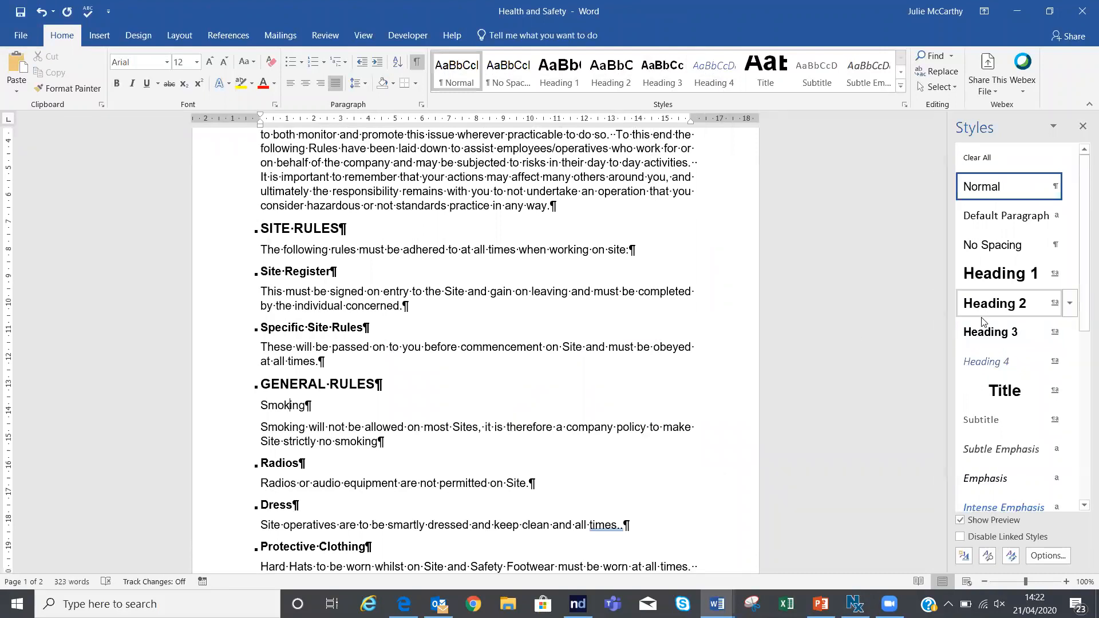
click(992, 336)
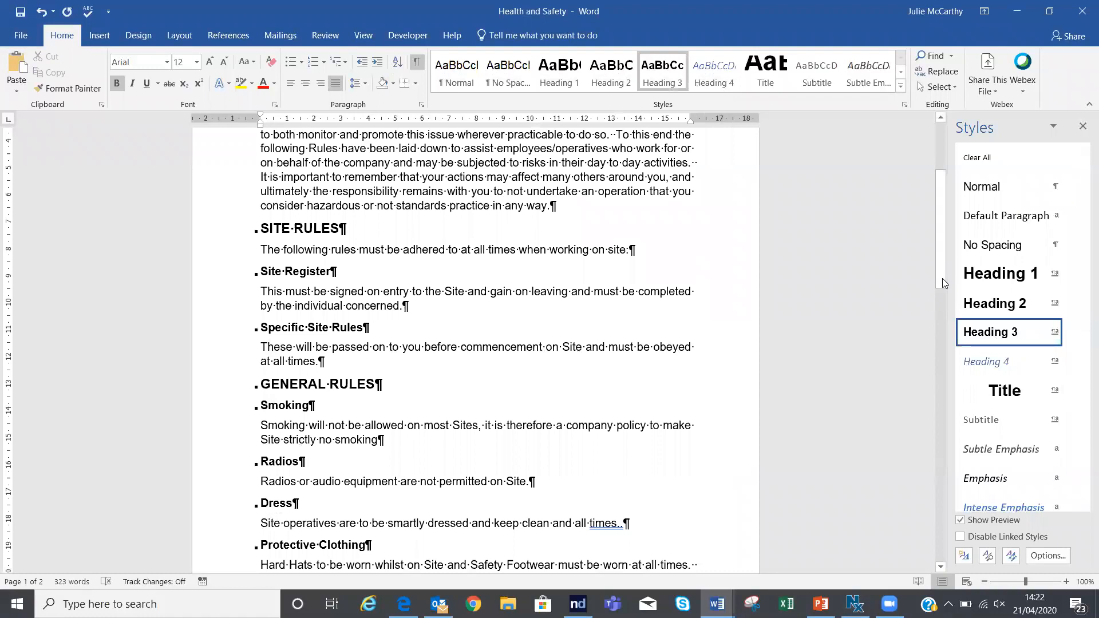
Insert a page break before the SITE/SAFETY RULES title and add an empty Normal paragraph above the break
drag(942, 272, 942, 217)
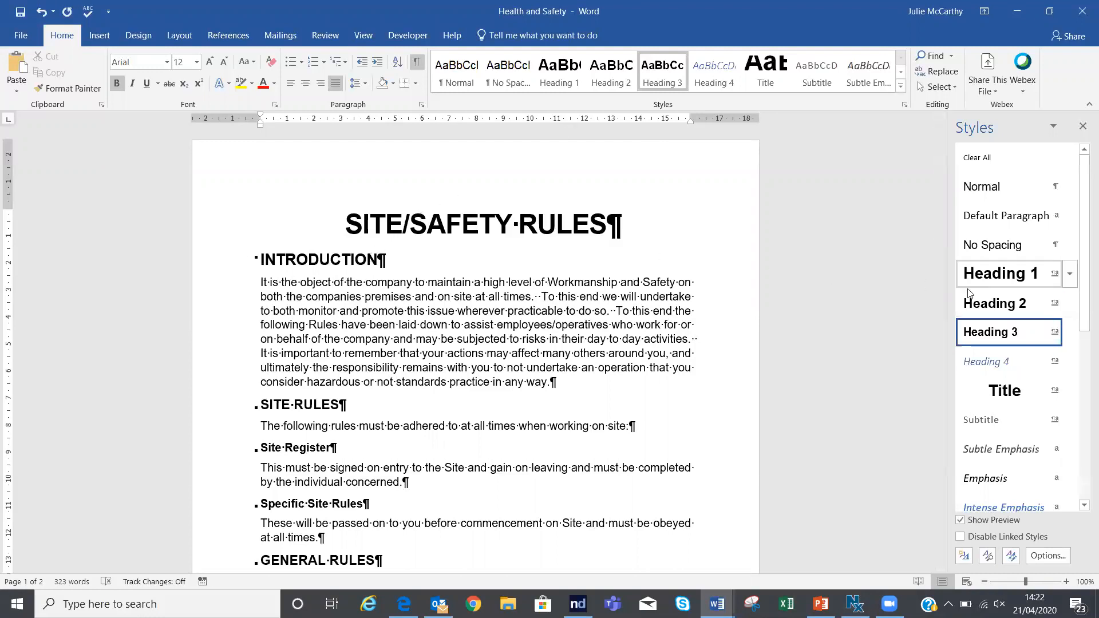
mouse_move(968, 325)
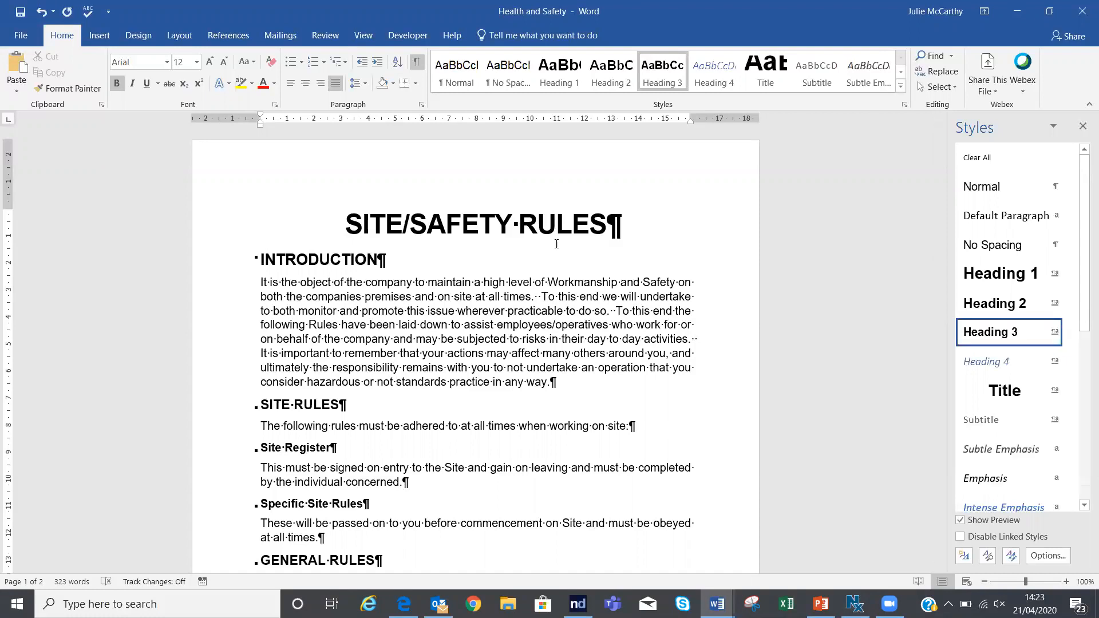
click(343, 227)
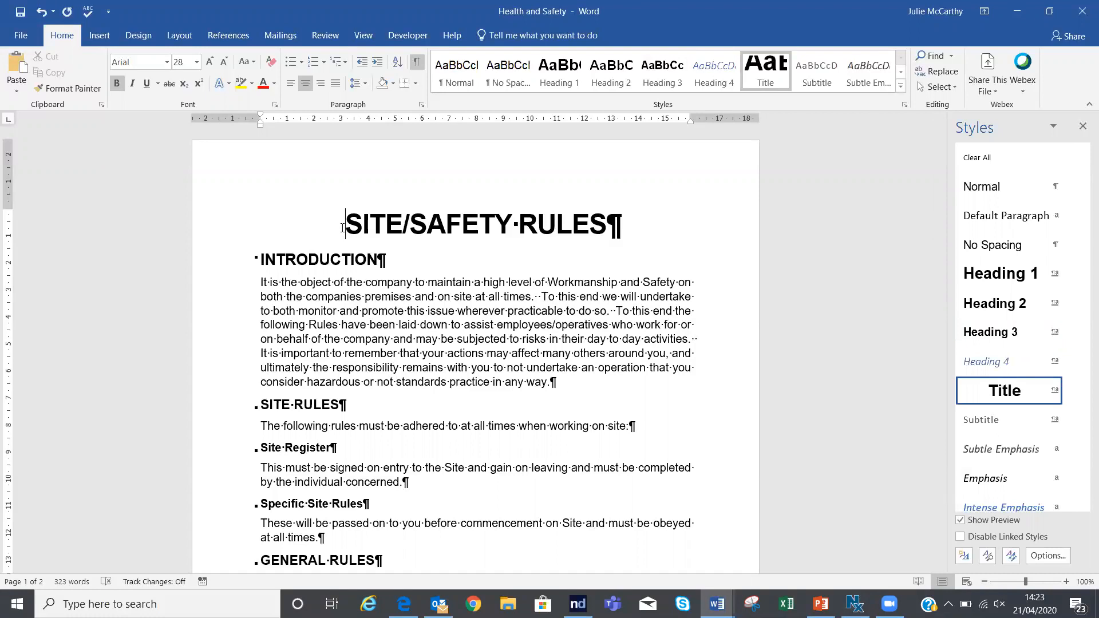
key(ctrl+Return)
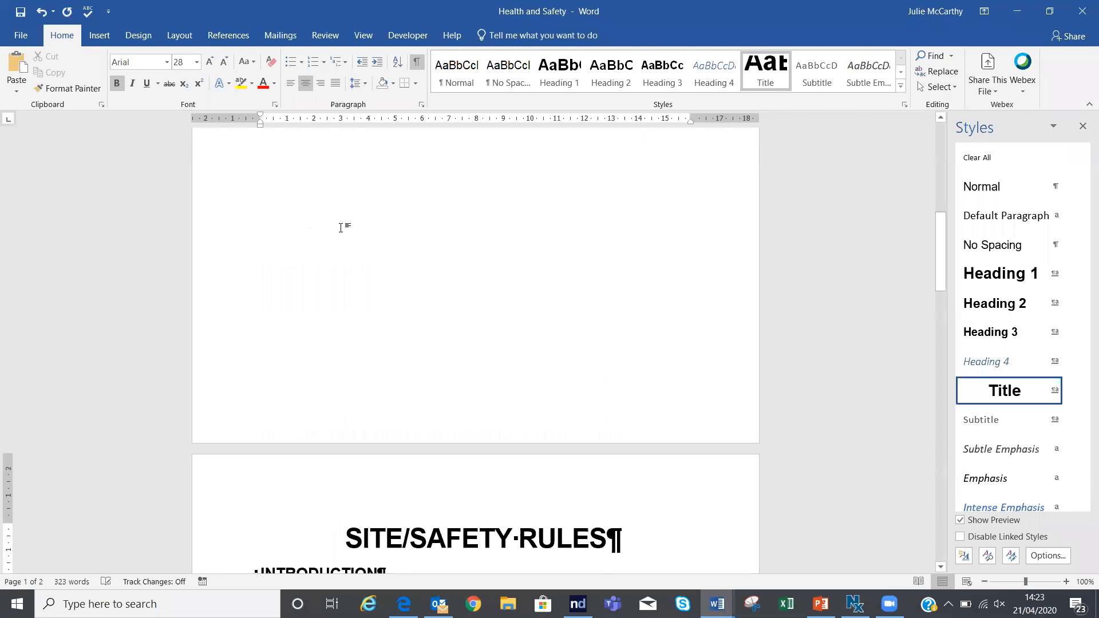
drag(939, 281, 940, 195)
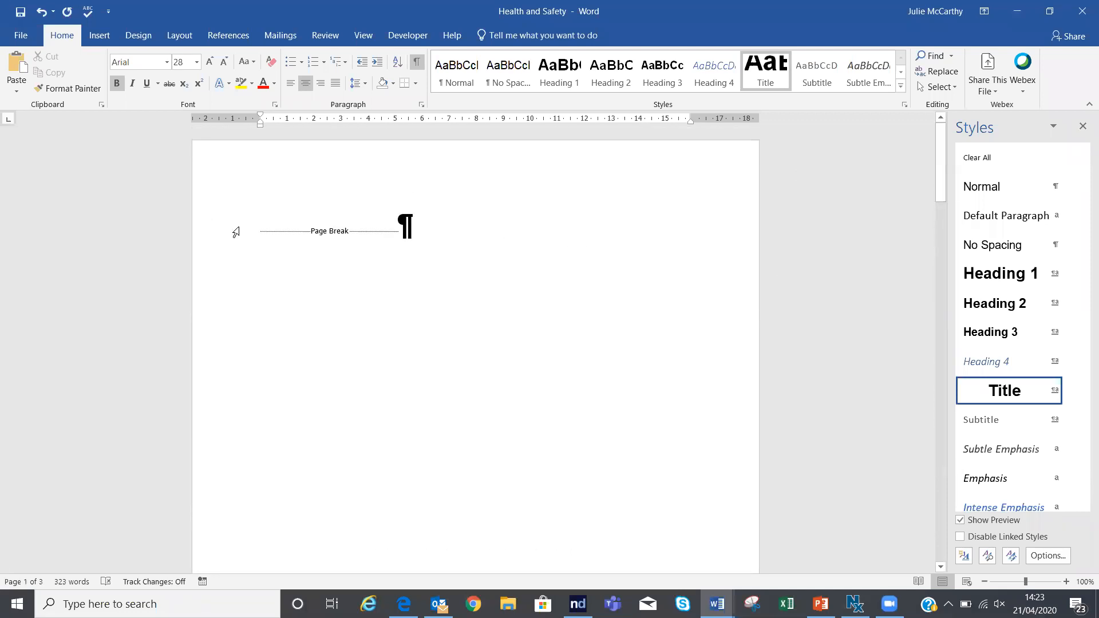
click(260, 229)
key(Return)
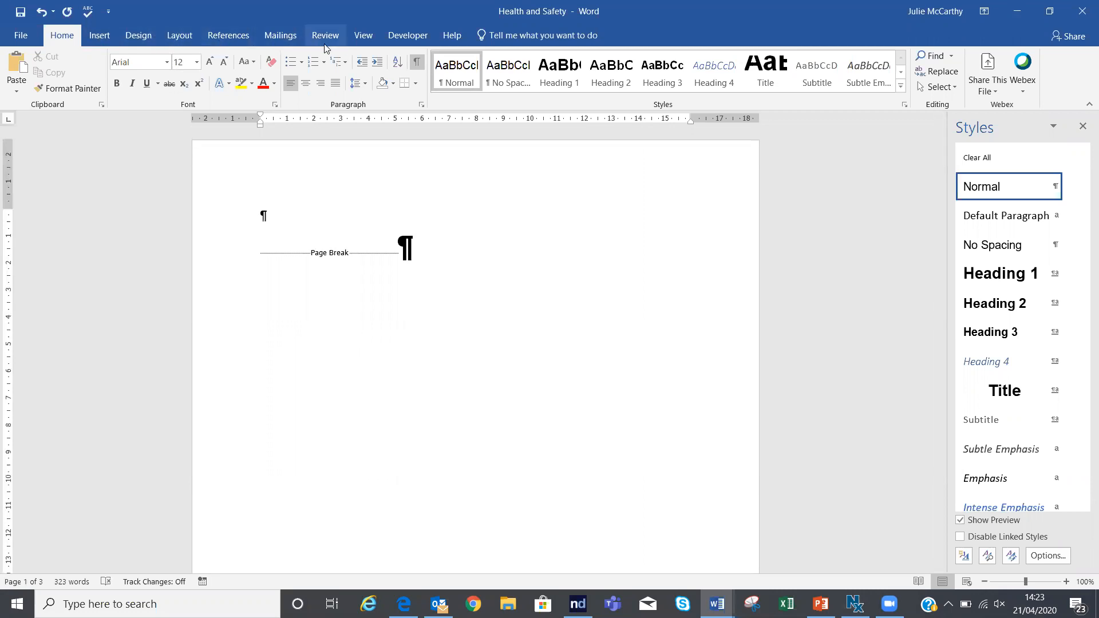
Insert the built-in Automatic Table 1 table of contents in the empty paragraph on the first page
click(233, 38)
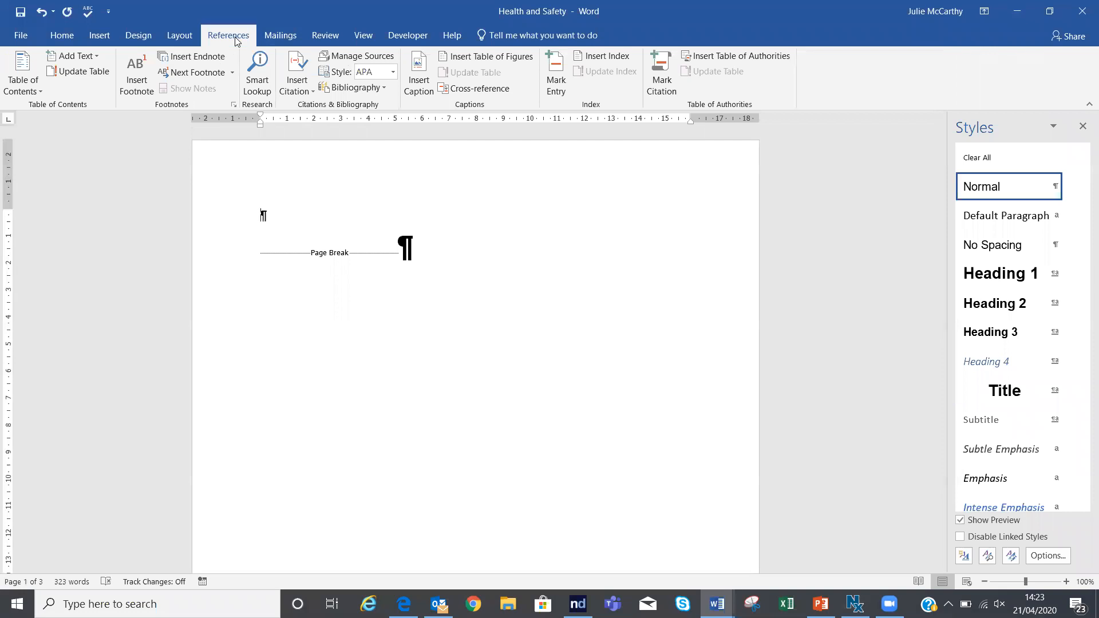
click(33, 83)
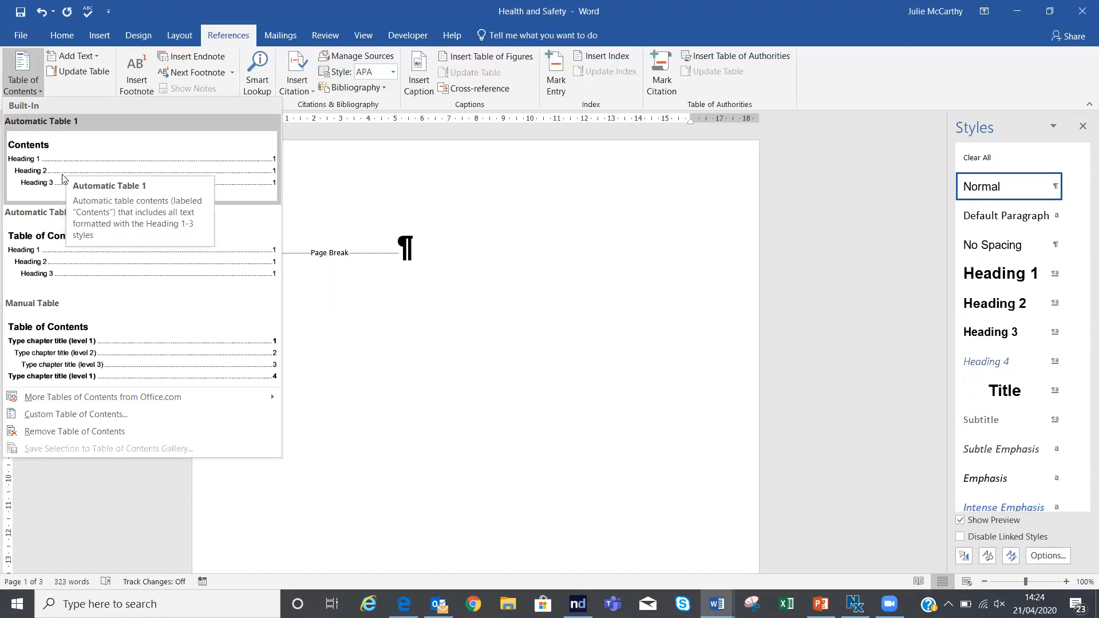
click(63, 179)
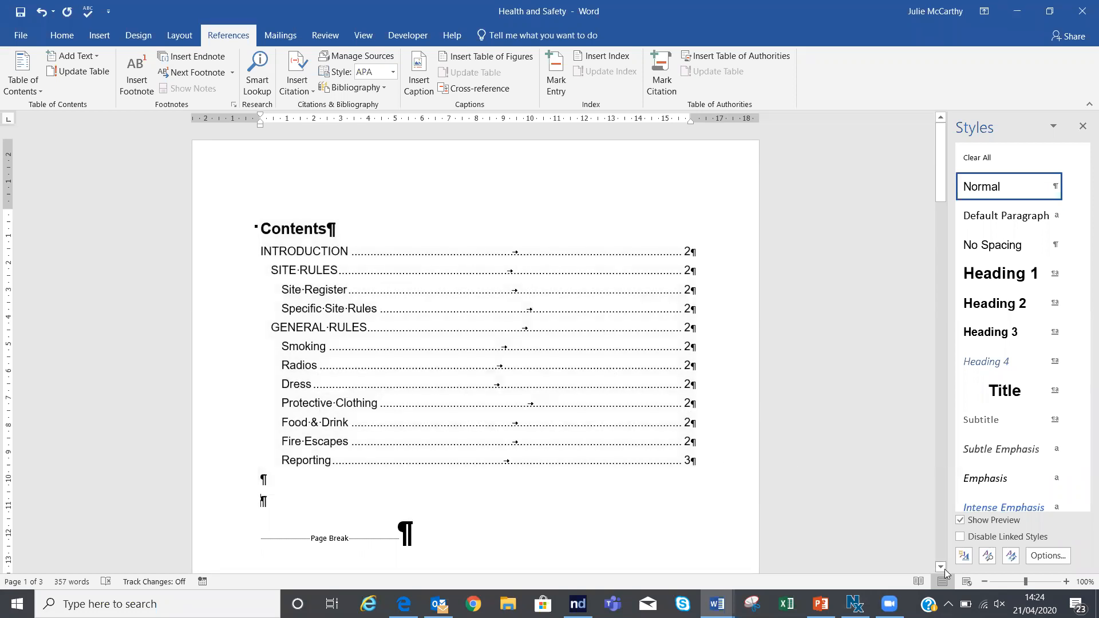
Shorten the Specific Site Rules heading to "Site Rules" by deleting its first word
drag(941, 568, 941, 568)
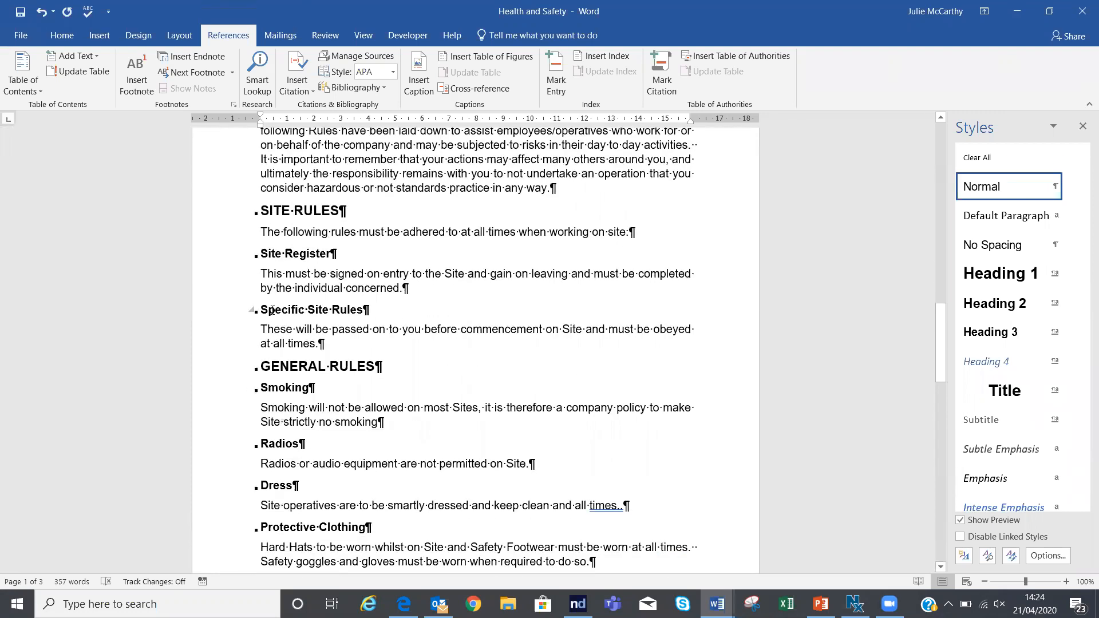
click(308, 311)
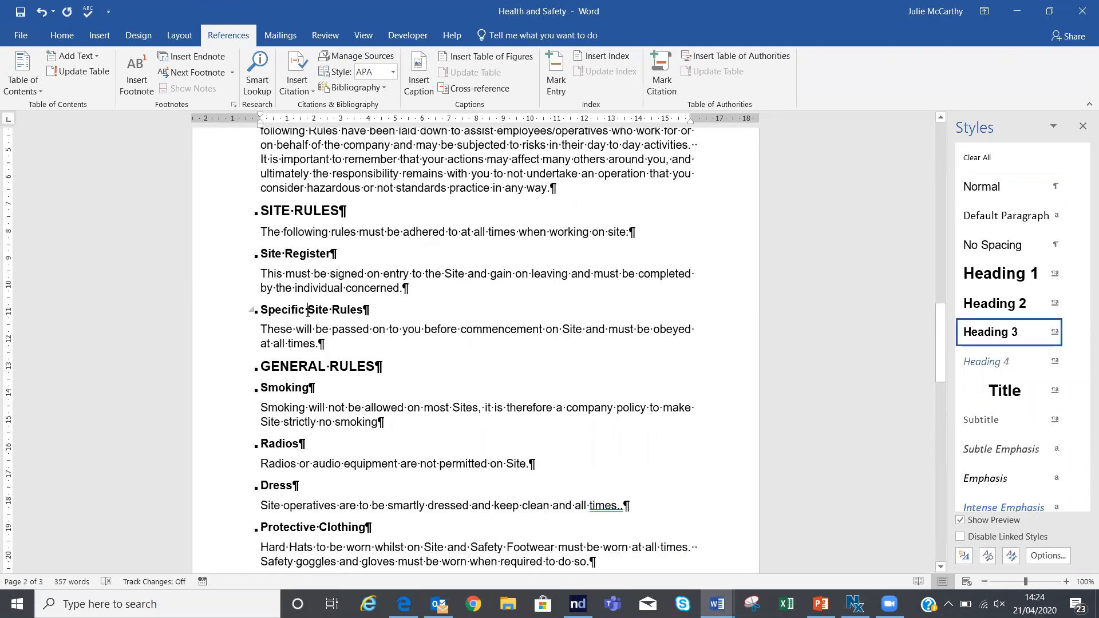
key(BackSpace)
key(BackSpace)
key(BackSpace)
key(BackSpace)
key(BackSpace)
key(BackSpace)
key(BackSpace)
key(BackSpace)
key(BackSpace)
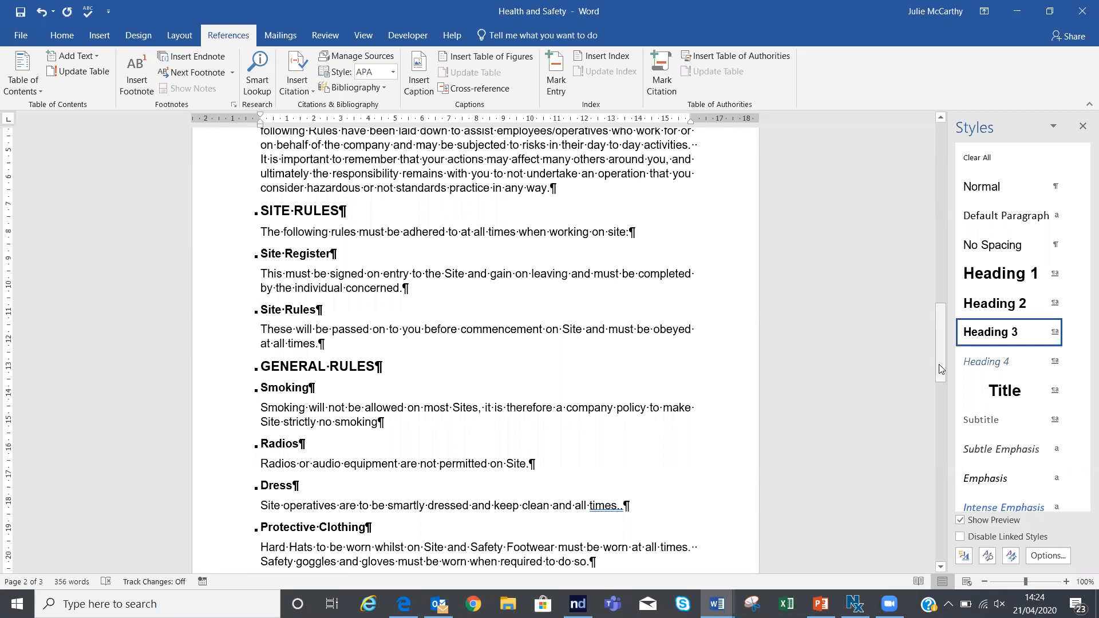
Update the entire table of contents on the first page, including both headings and page numbers
drag(942, 364, 928, 198)
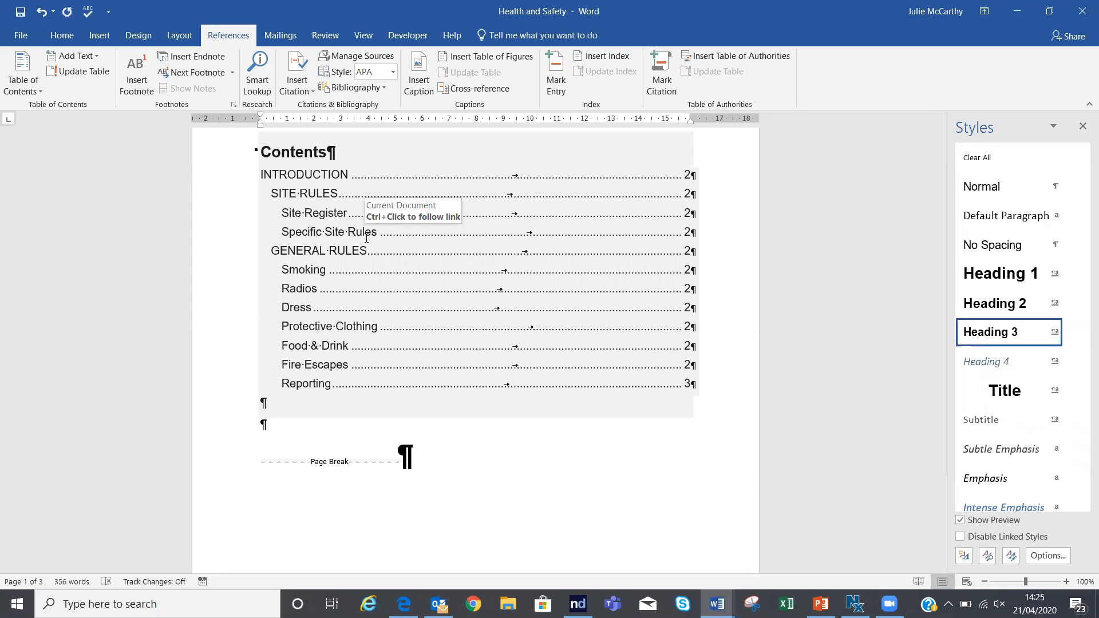
right_click(366, 238)
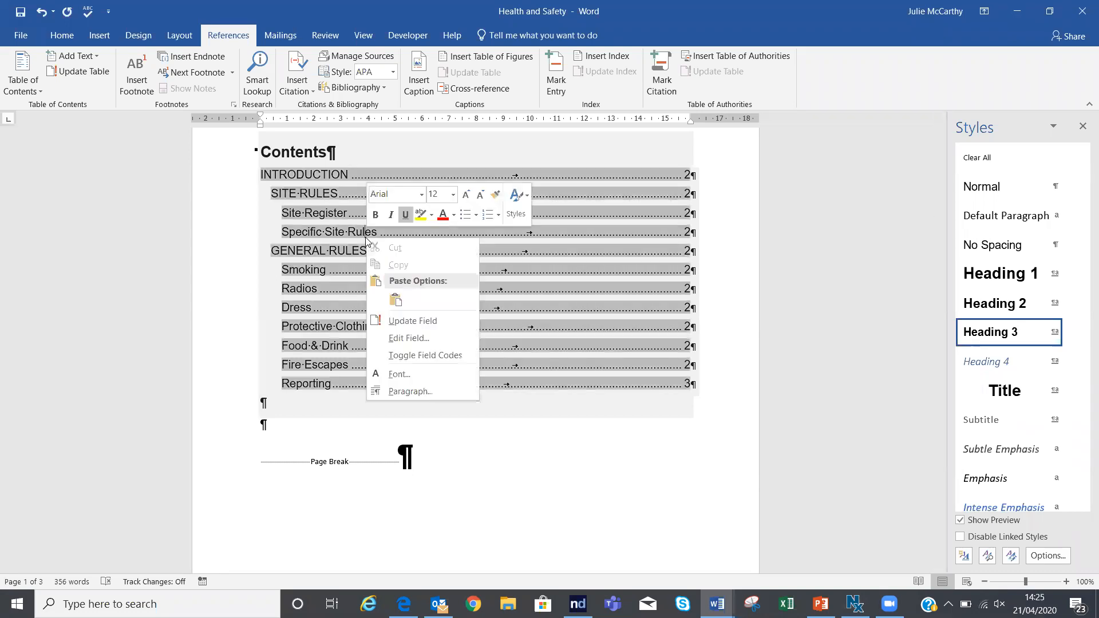
click(438, 326)
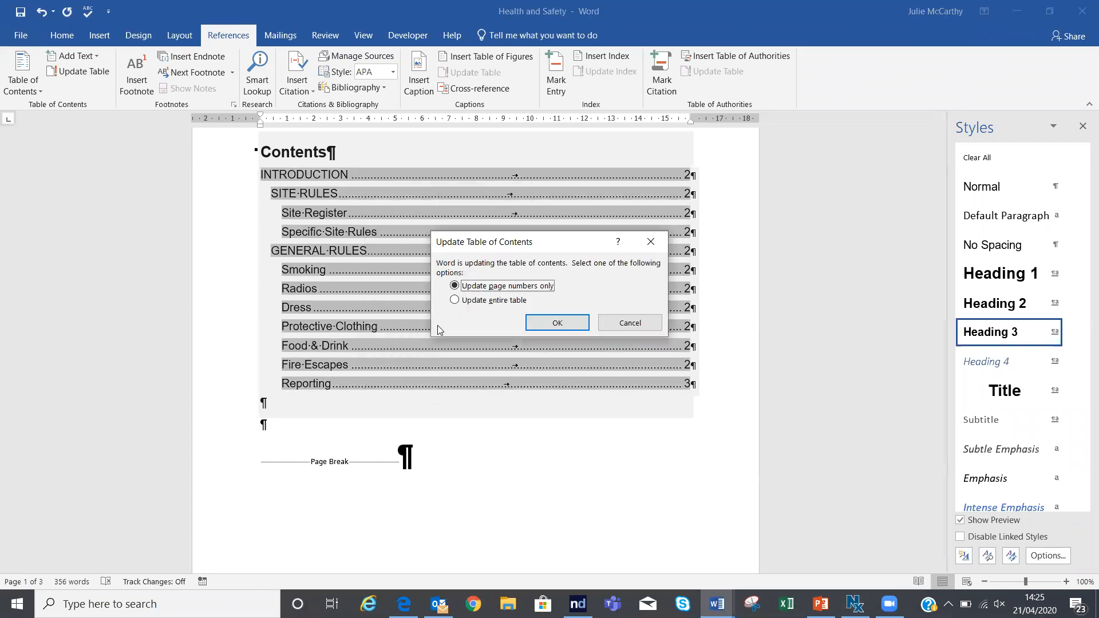
click(466, 303)
click(551, 327)
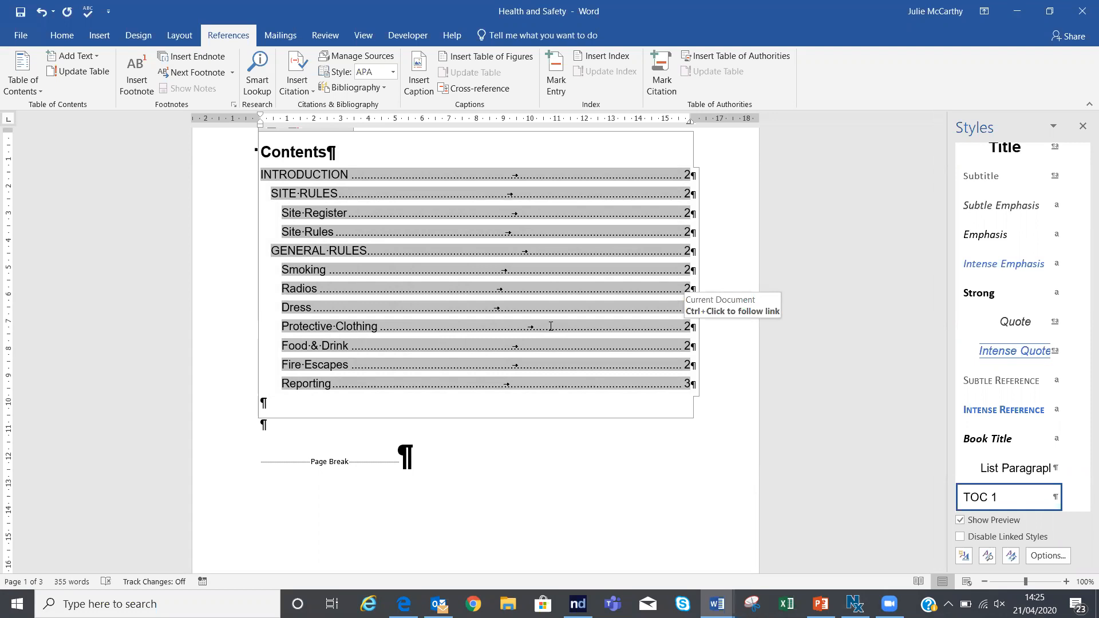
click(518, 451)
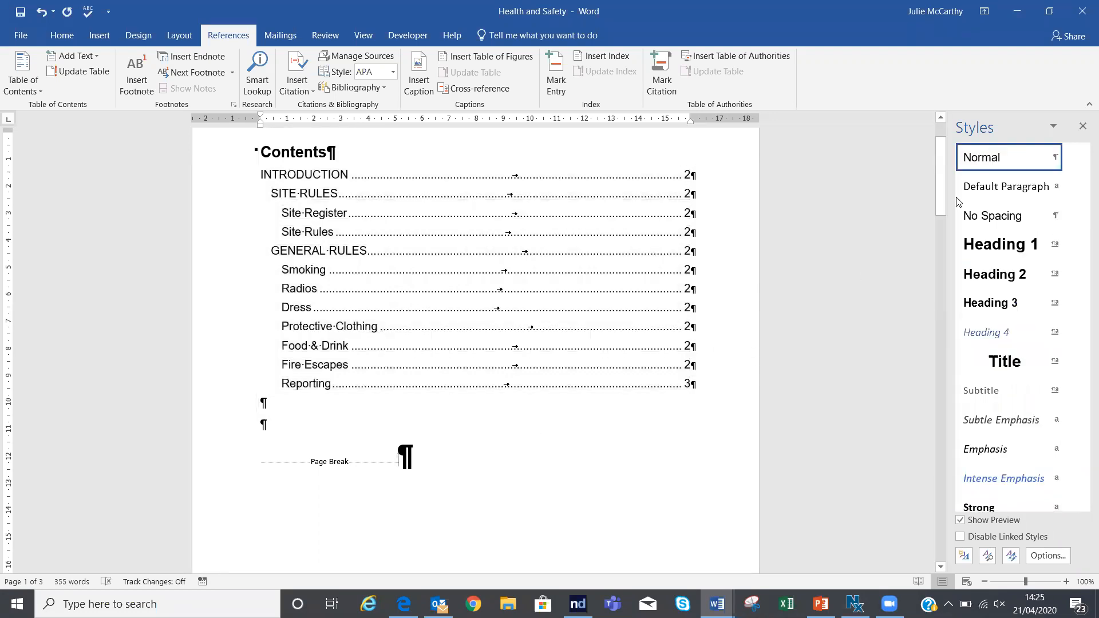
drag(938, 209, 935, 189)
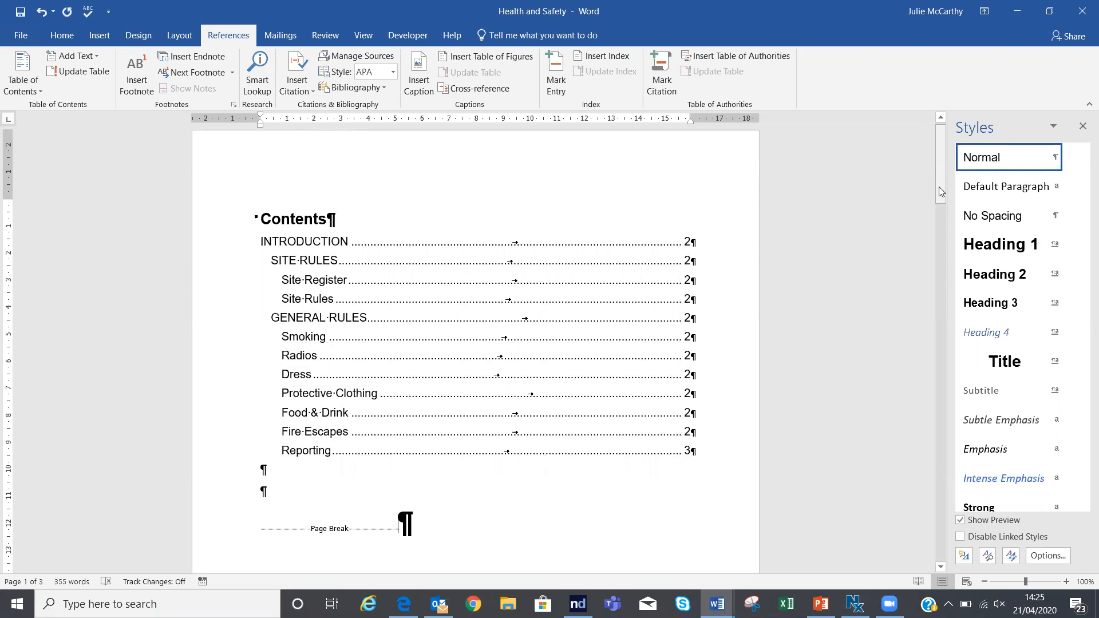
Check which style is applied to the INTRODUCTION heading below the SITE/SAFETY RULES title
drag(938, 193, 935, 286)
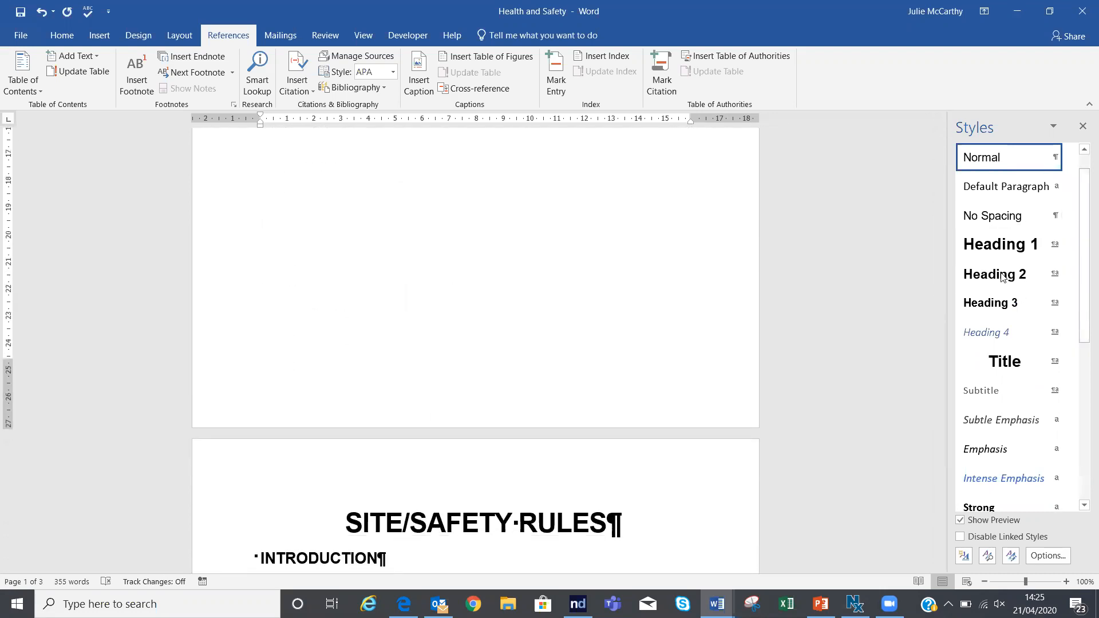
drag(943, 244, 938, 269)
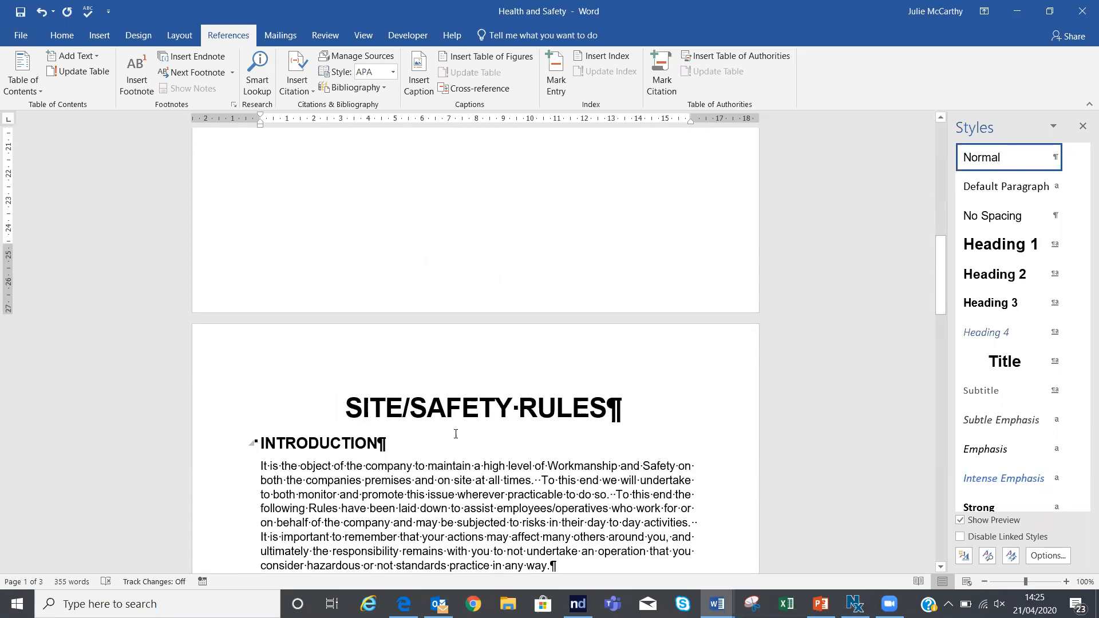
click(341, 444)
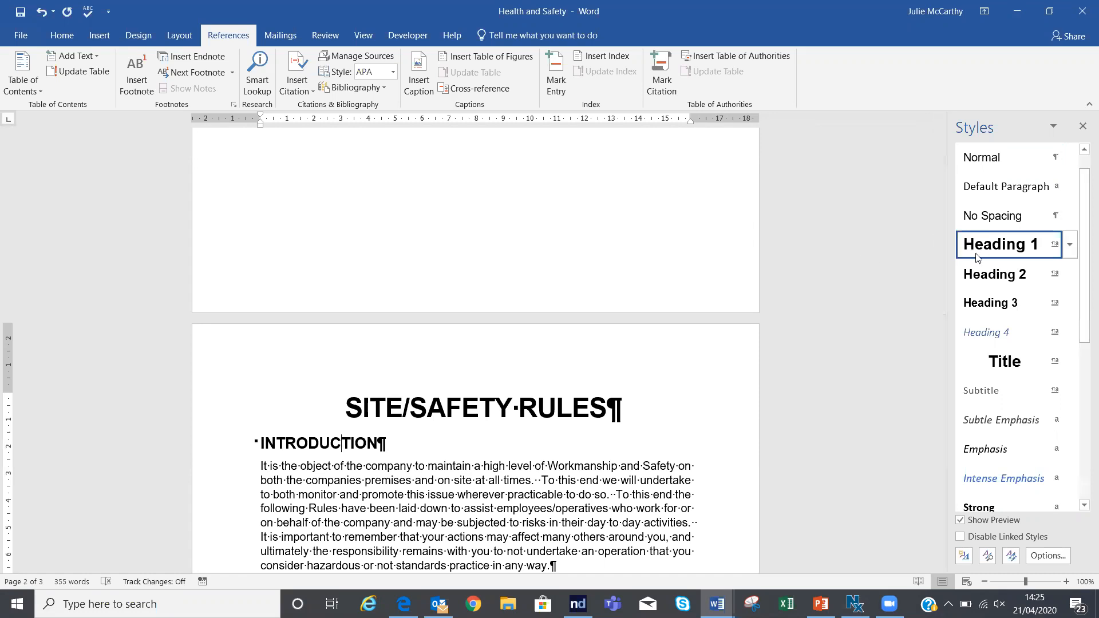
mouse_move(1002, 250)
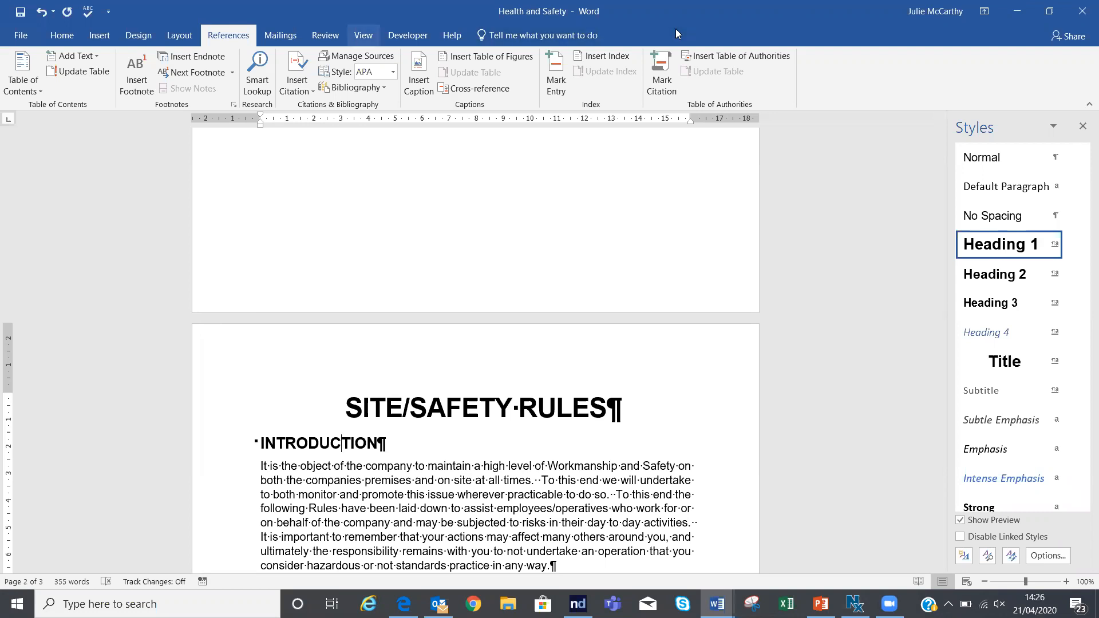
Switch the document to Draft view and set the style area pane width for Draft and Outline views to 5 cm
click(362, 34)
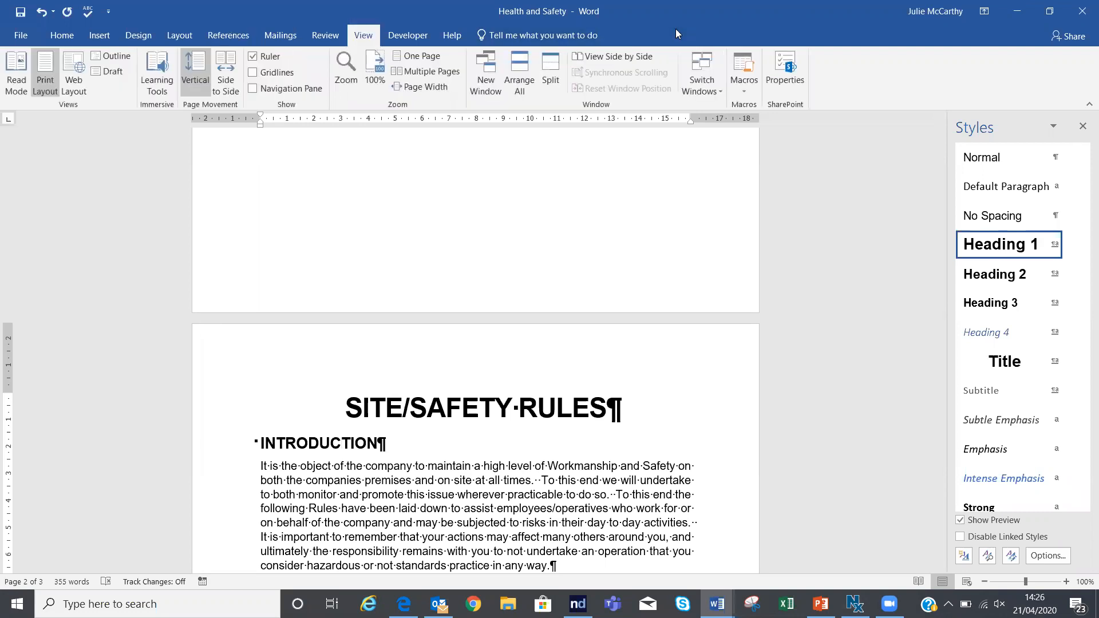
click(110, 72)
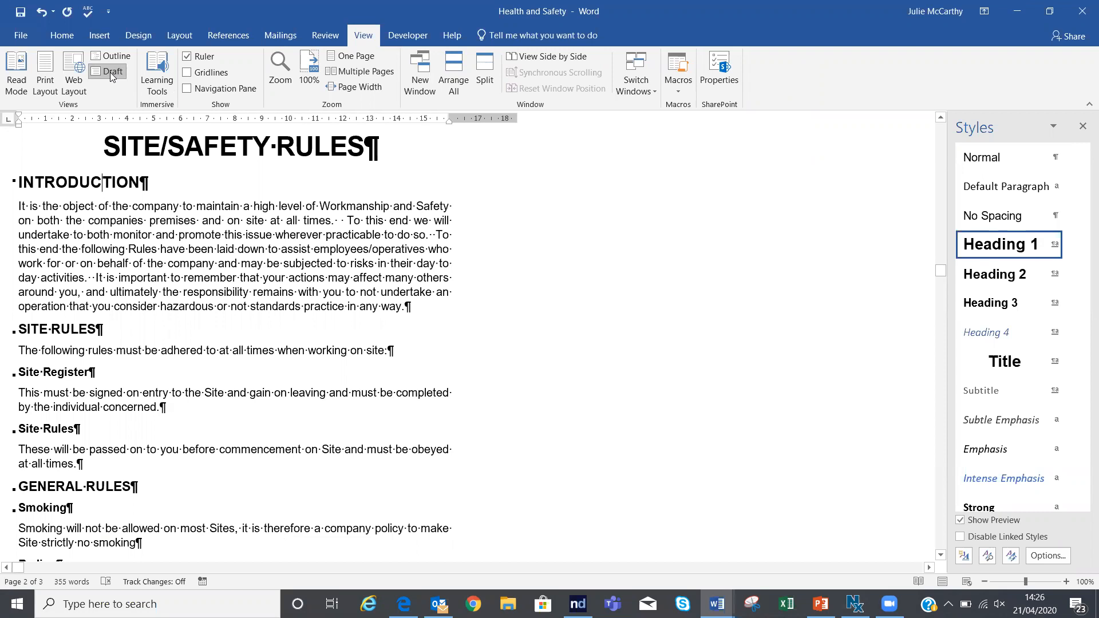
click(20, 41)
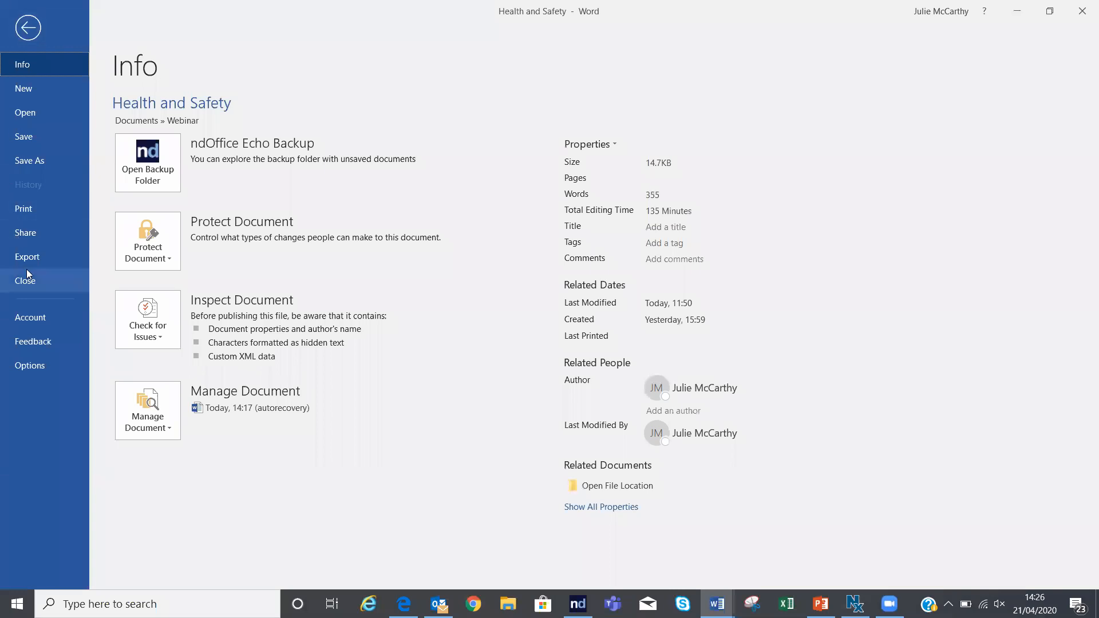
click(26, 367)
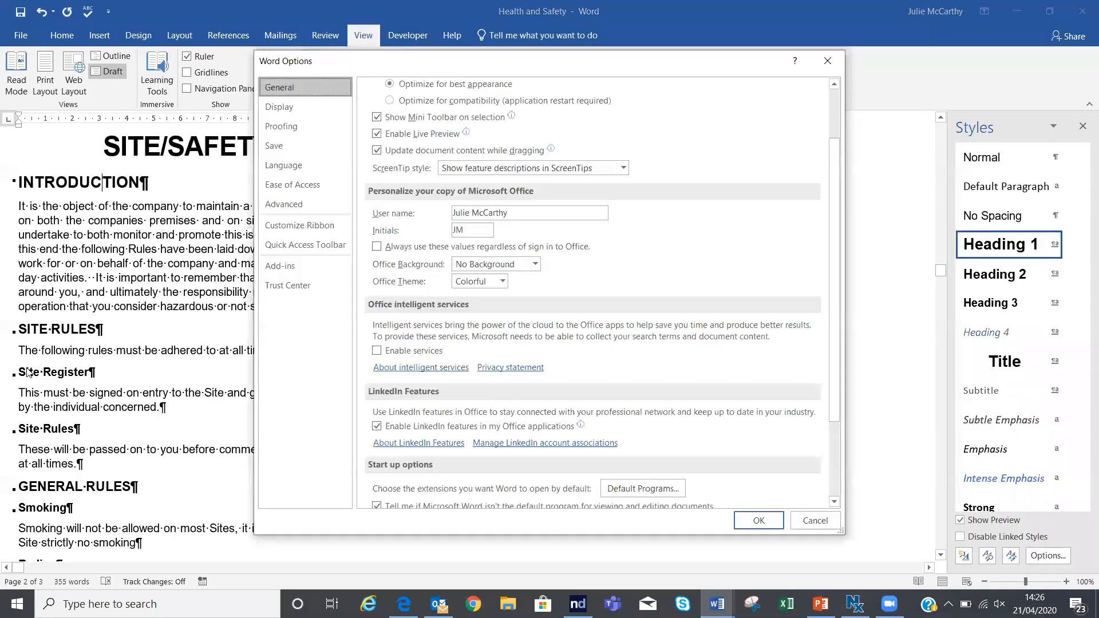
click(285, 206)
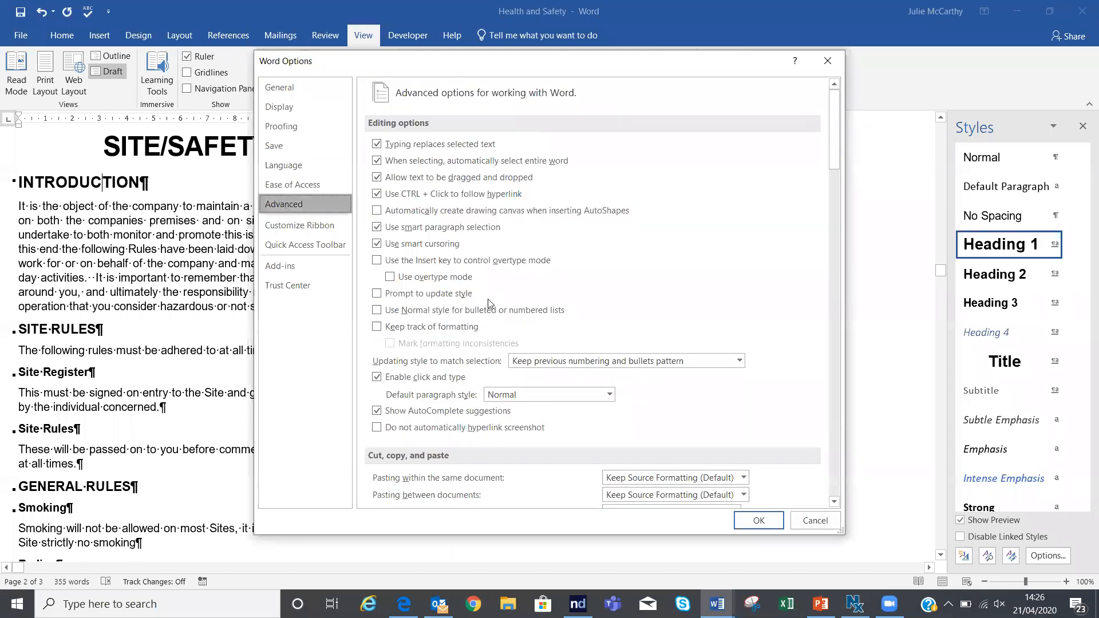
click(834, 502)
drag(834, 502, 835, 502)
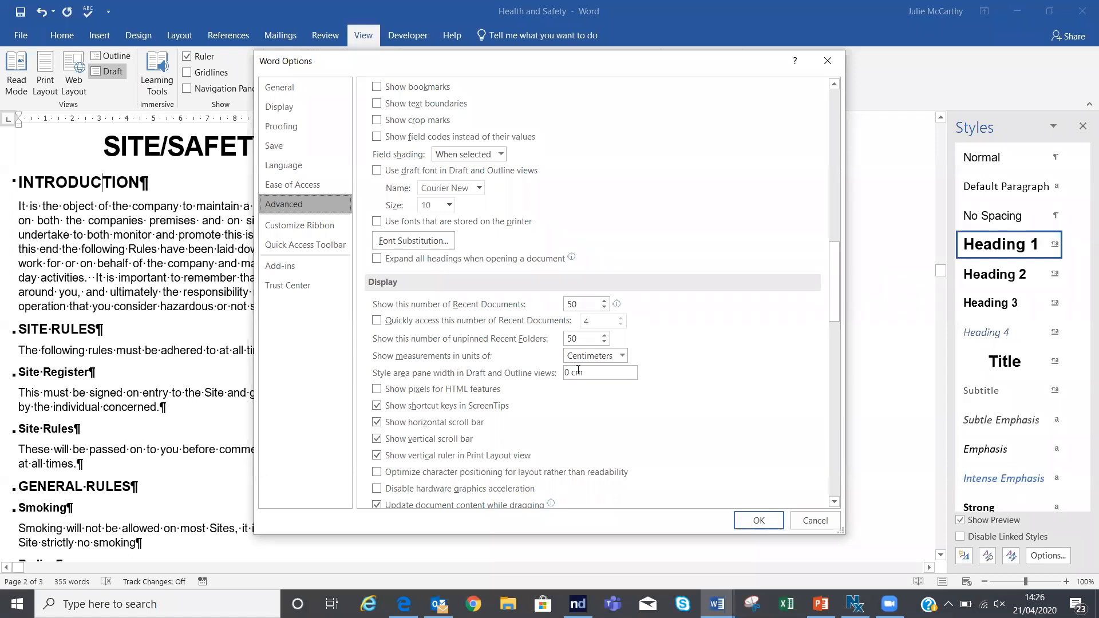
click(592, 377)
text(5)
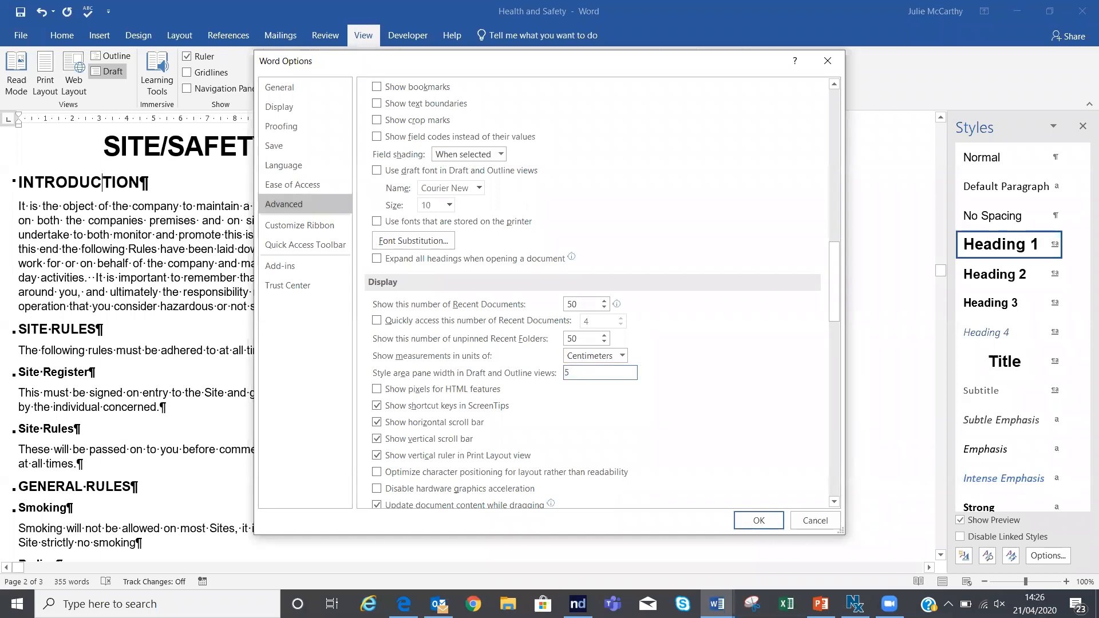
click(759, 521)
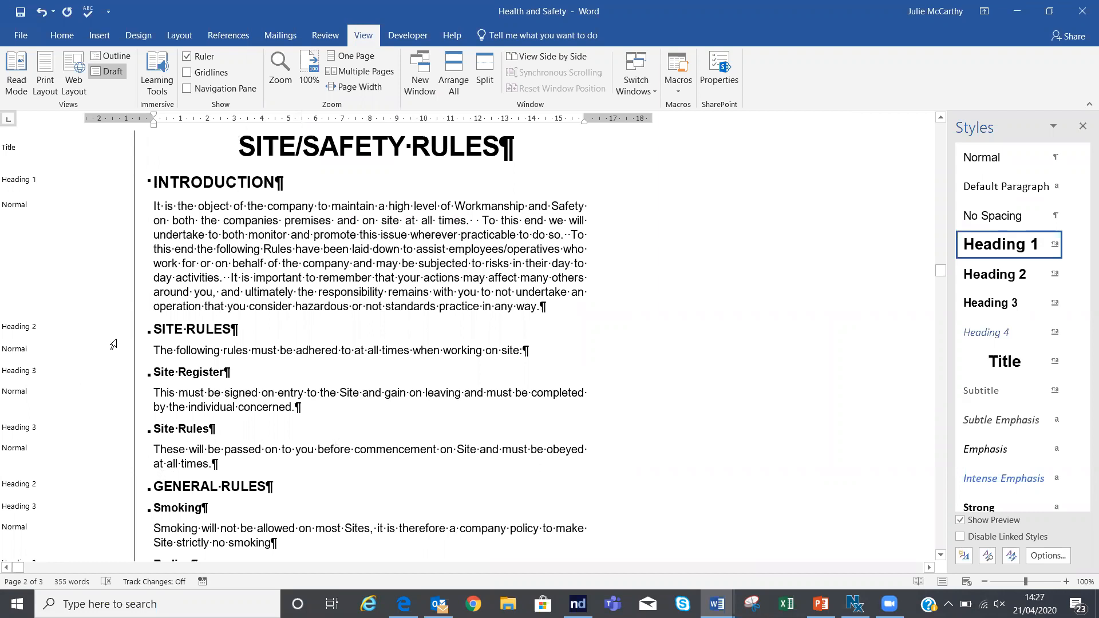
Narrow the style area pane beside the text and check the style applied to the Site Register heading
drag(136, 292, 83, 289)
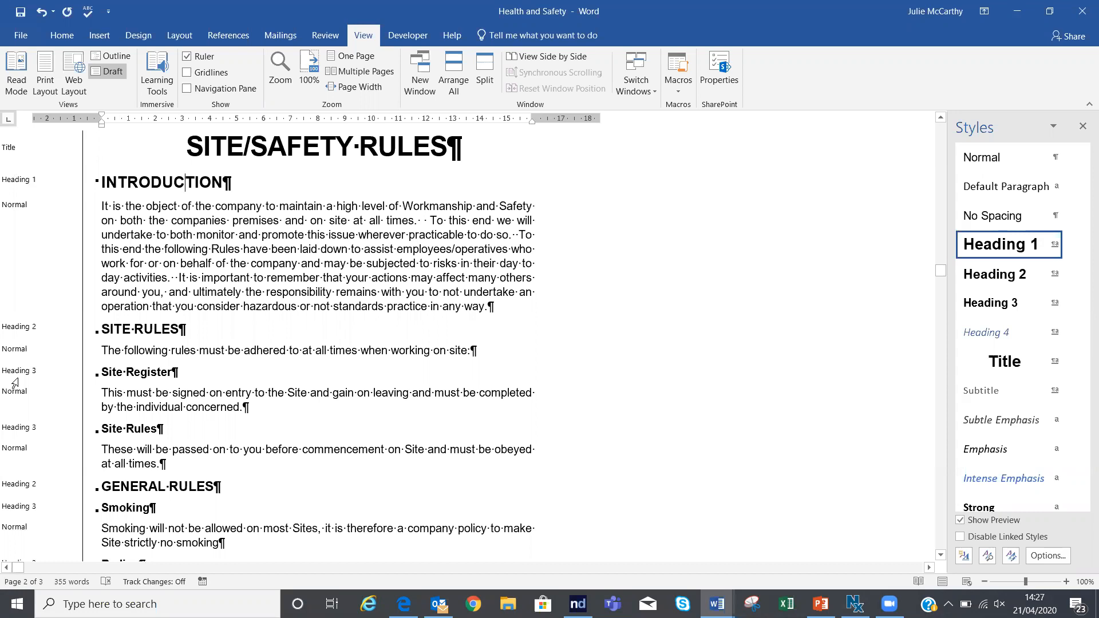
click(140, 368)
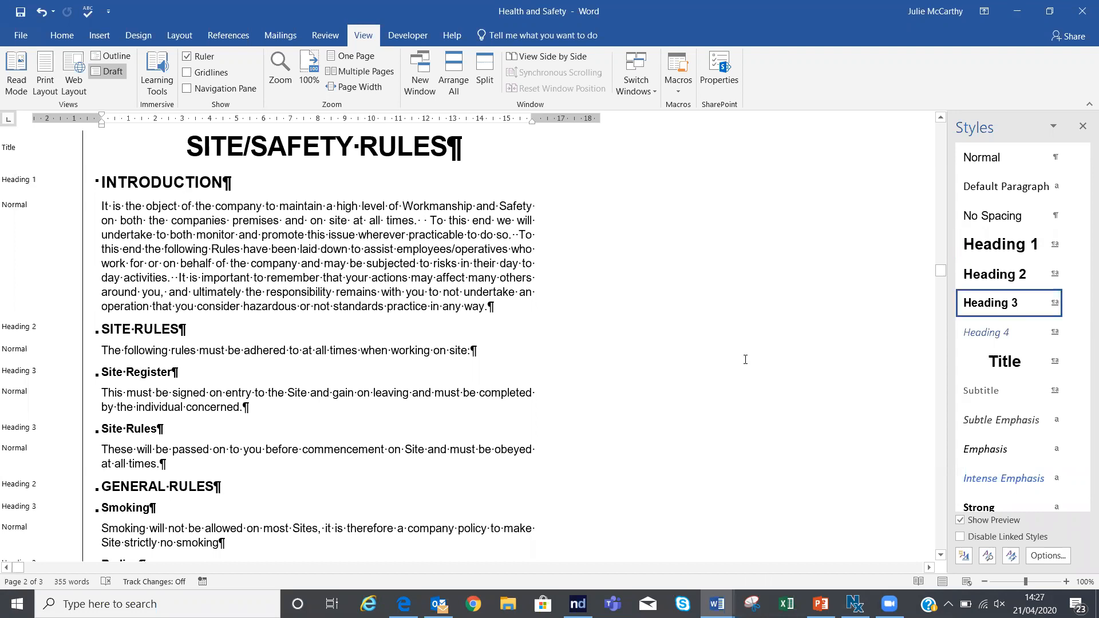
mouse_move(980, 306)
Return the document to Print Layout view and show its heading outline in the Navigation pane
click(44, 90)
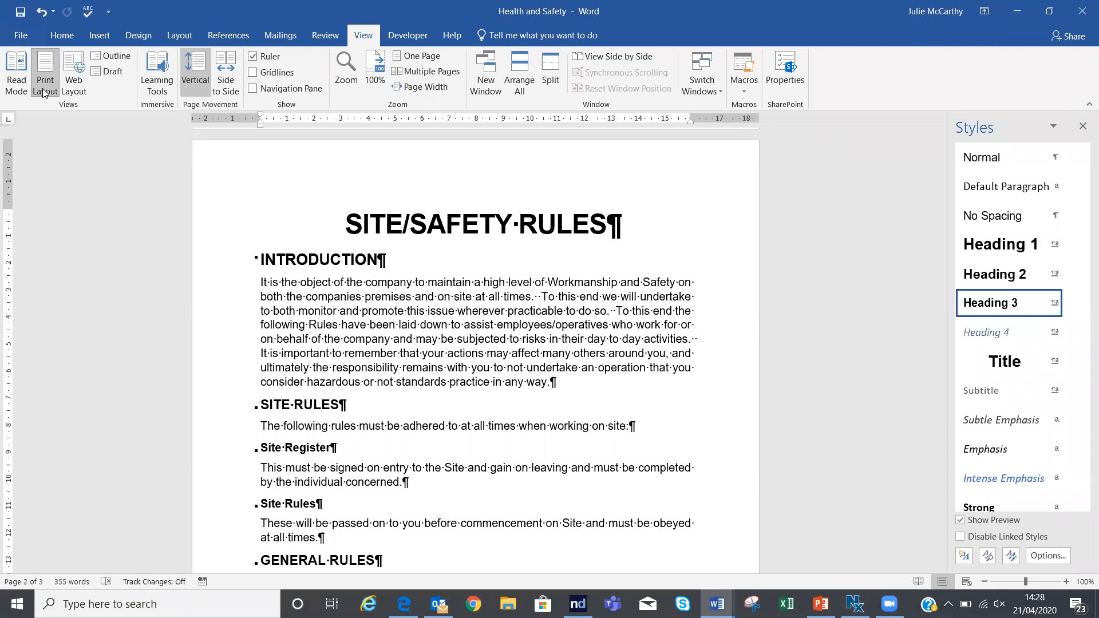
key(ctrl+f)
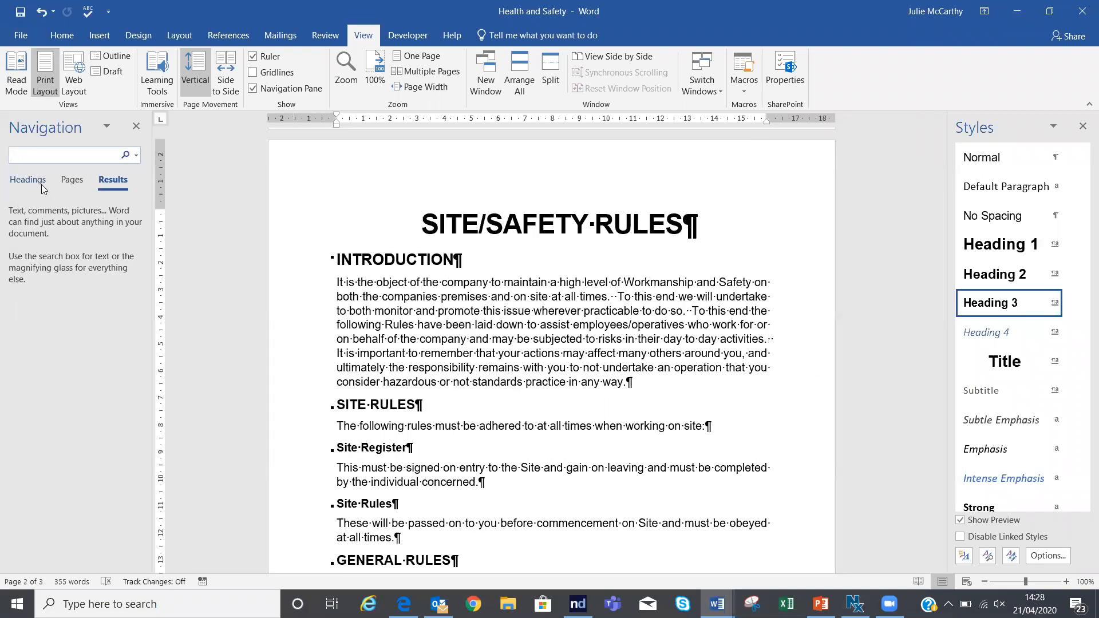
click(33, 182)
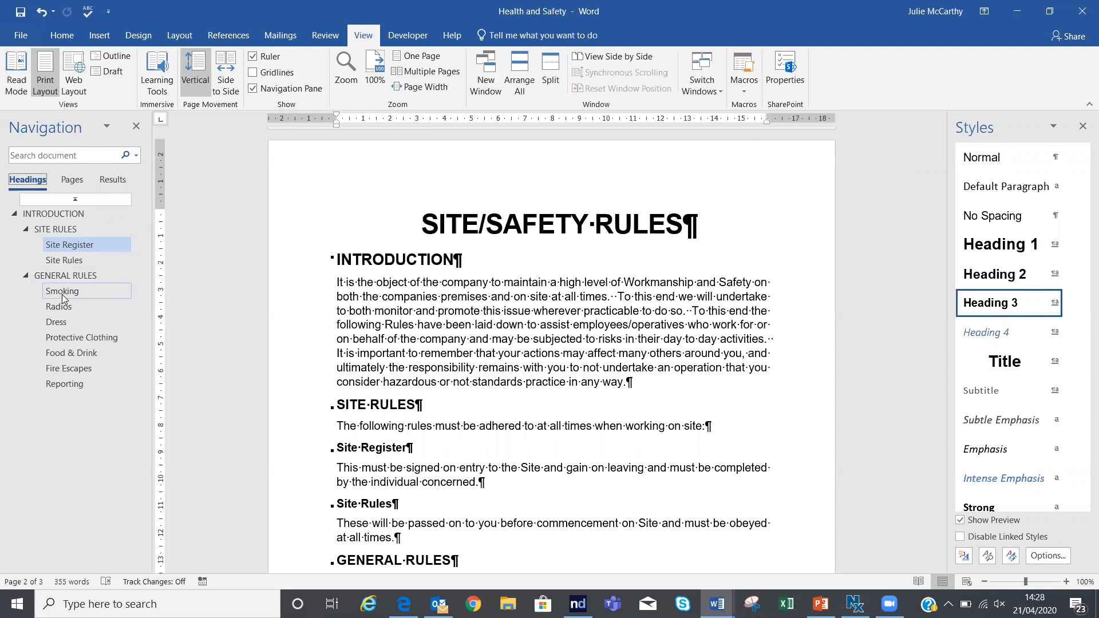
Jump to the Fire Escapes section and back to the SITE RULES section using the heading outline
click(56, 370)
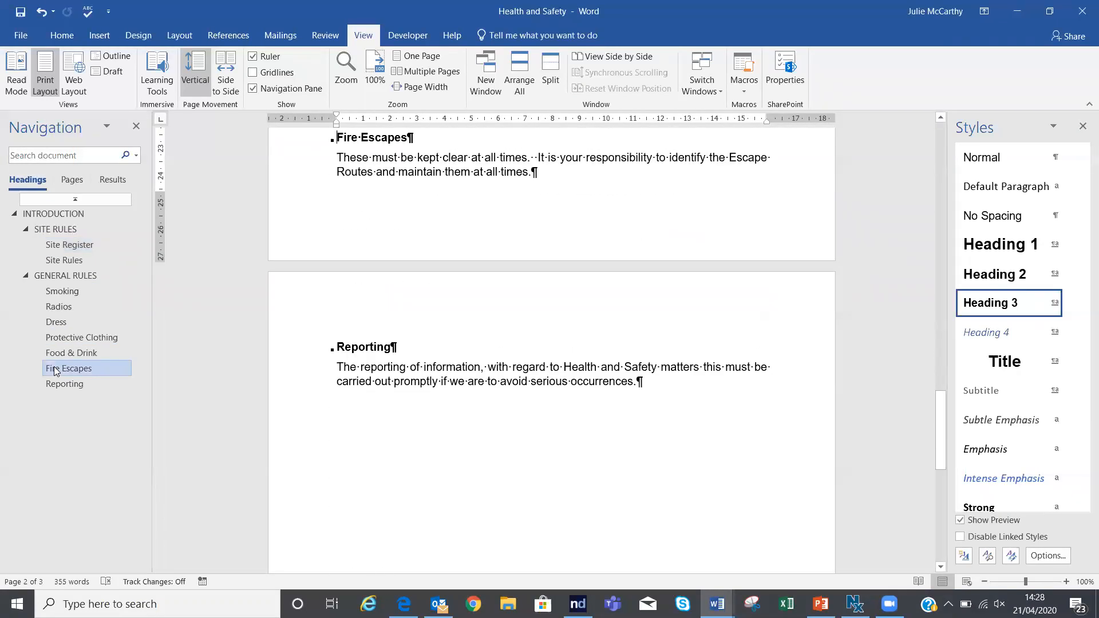
click(56, 235)
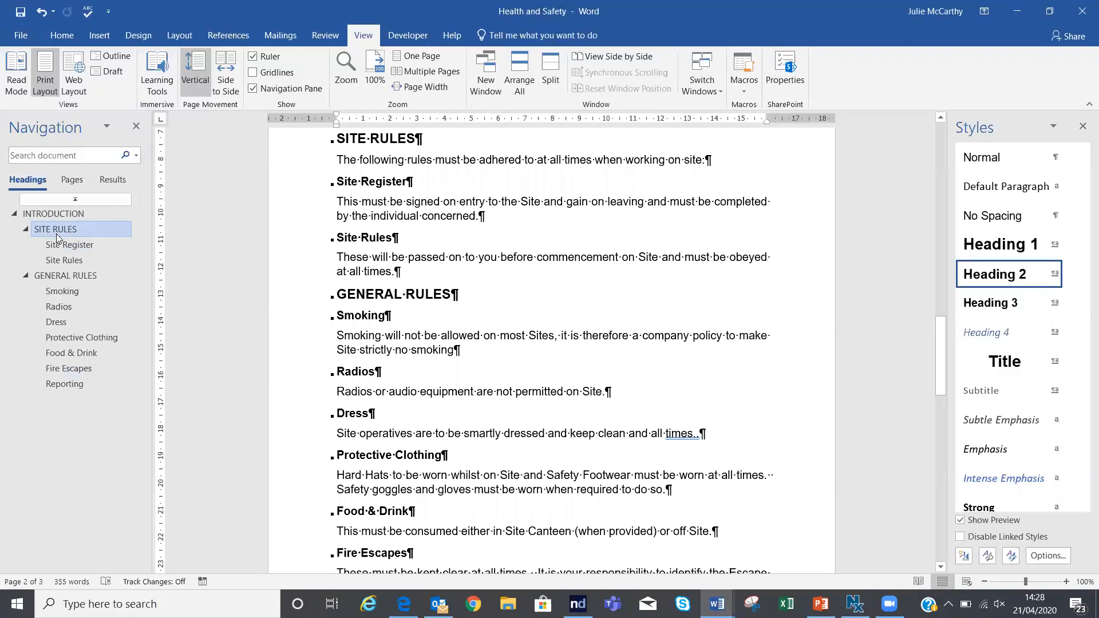
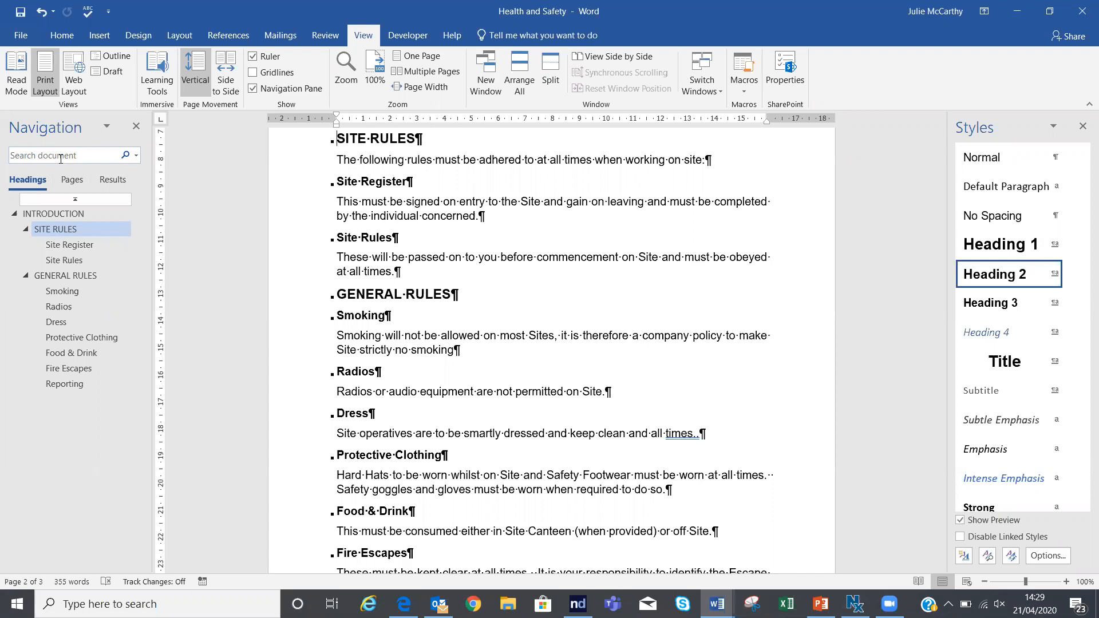
Open Advanced Find from the document search options and expand the dialog to show its additional search settings
click(136, 155)
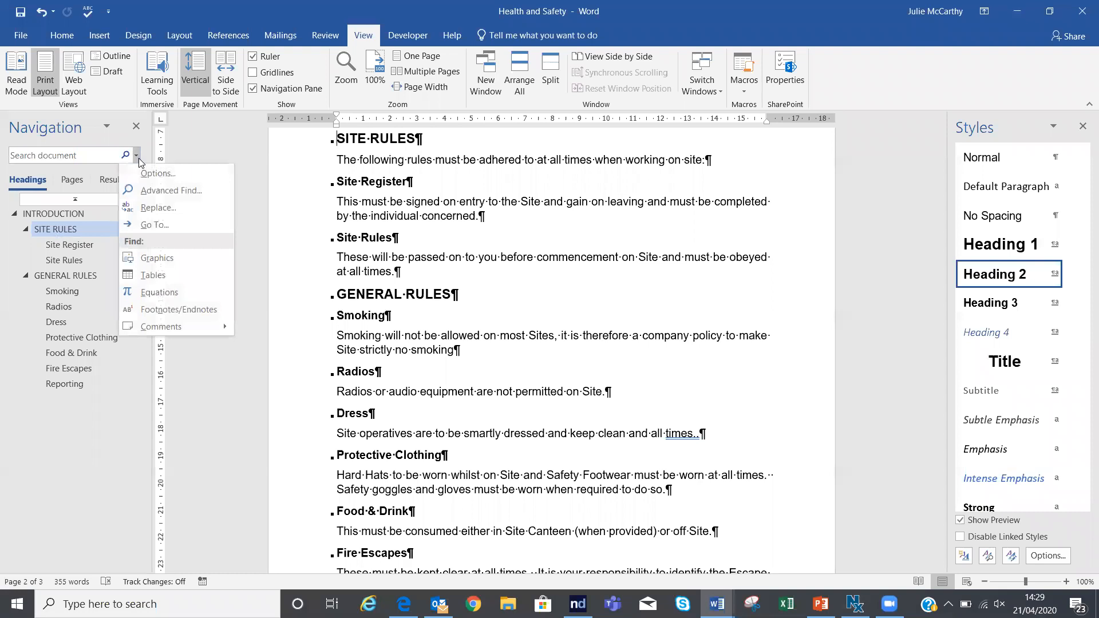
click(145, 193)
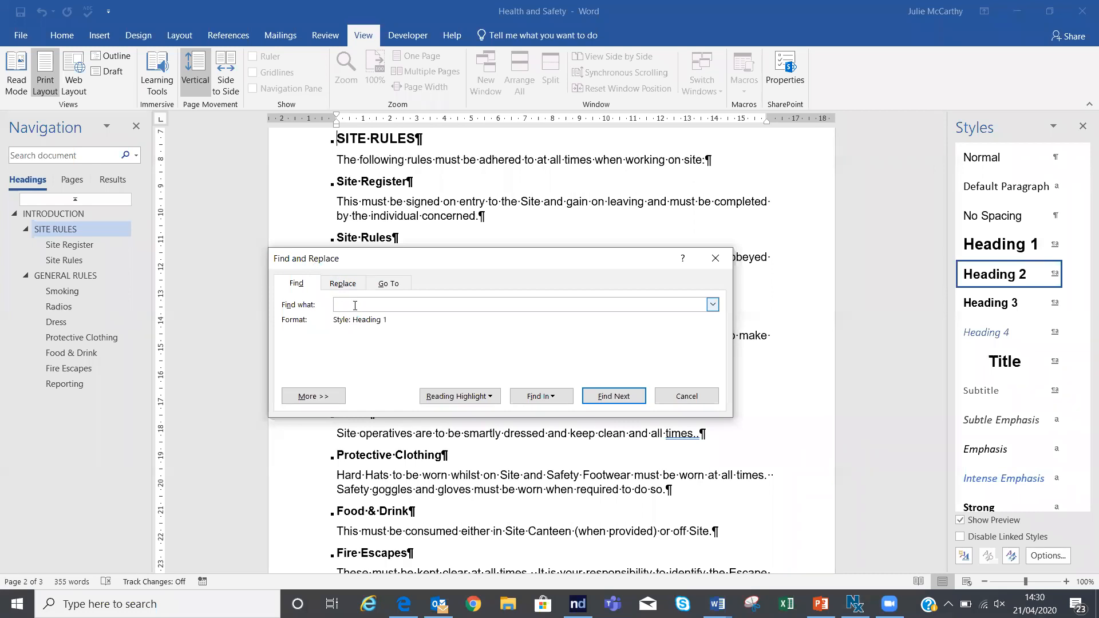
click(311, 397)
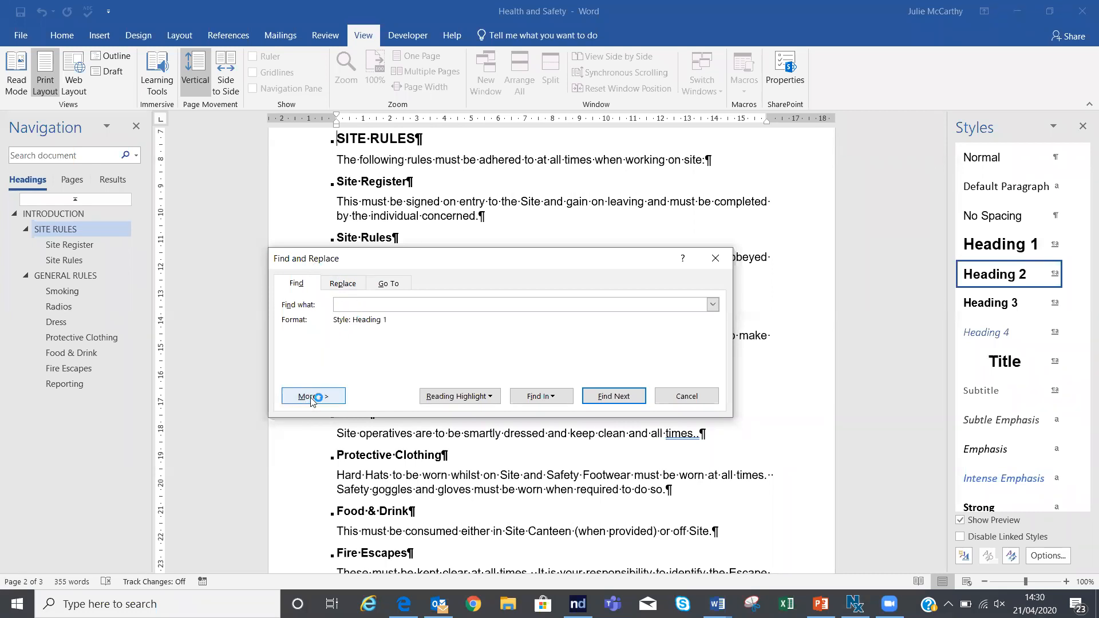
drag(454, 256, 394, 204)
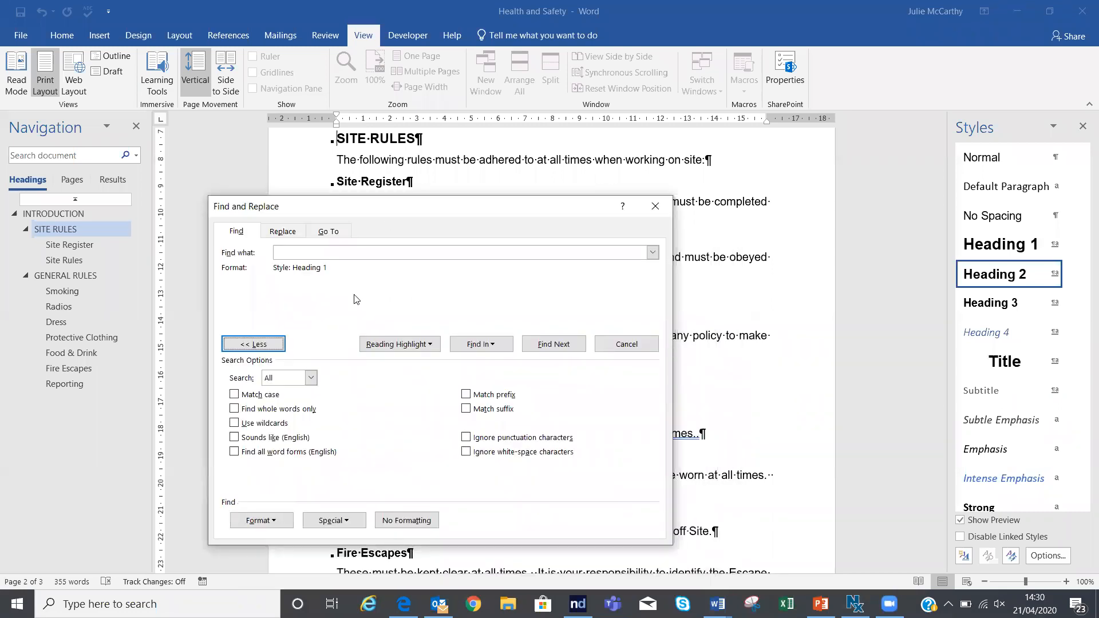
click(283, 526)
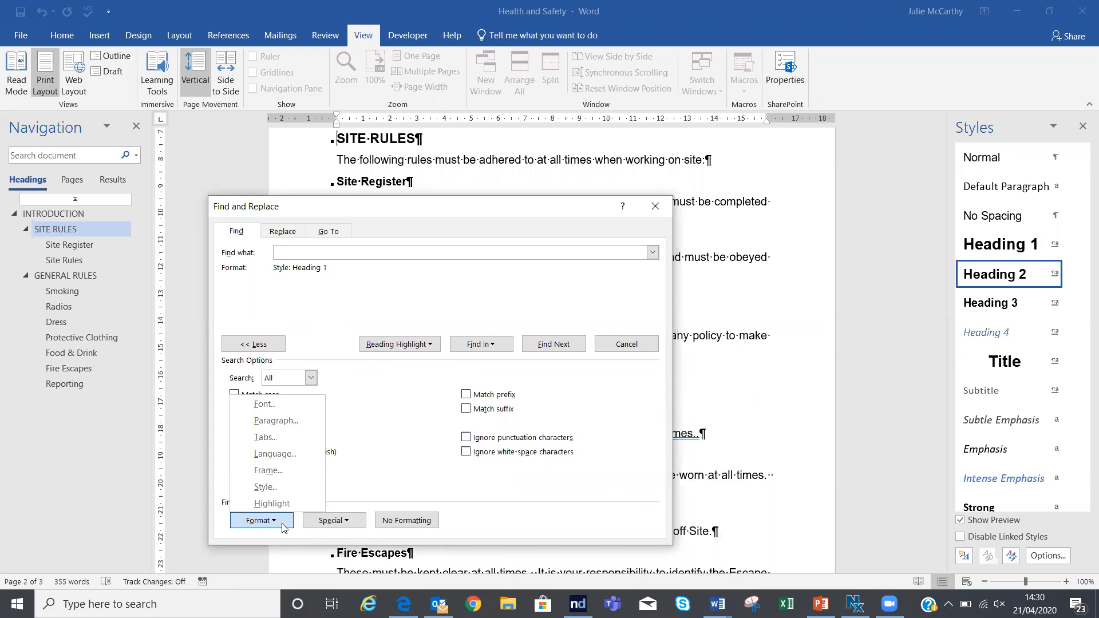
click(275, 487)
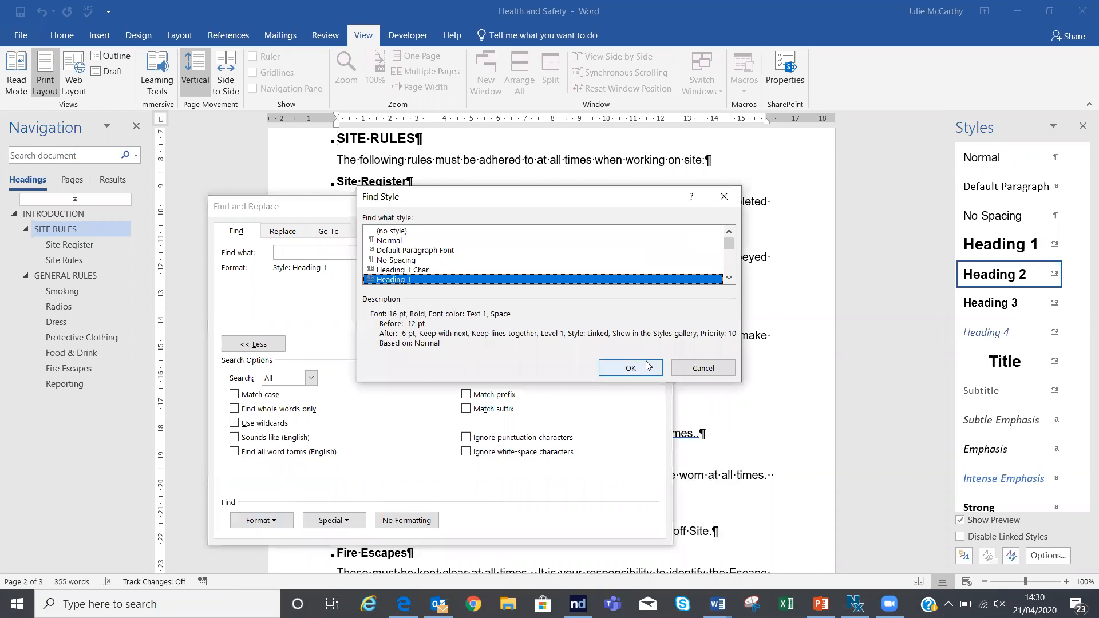
click(702, 368)
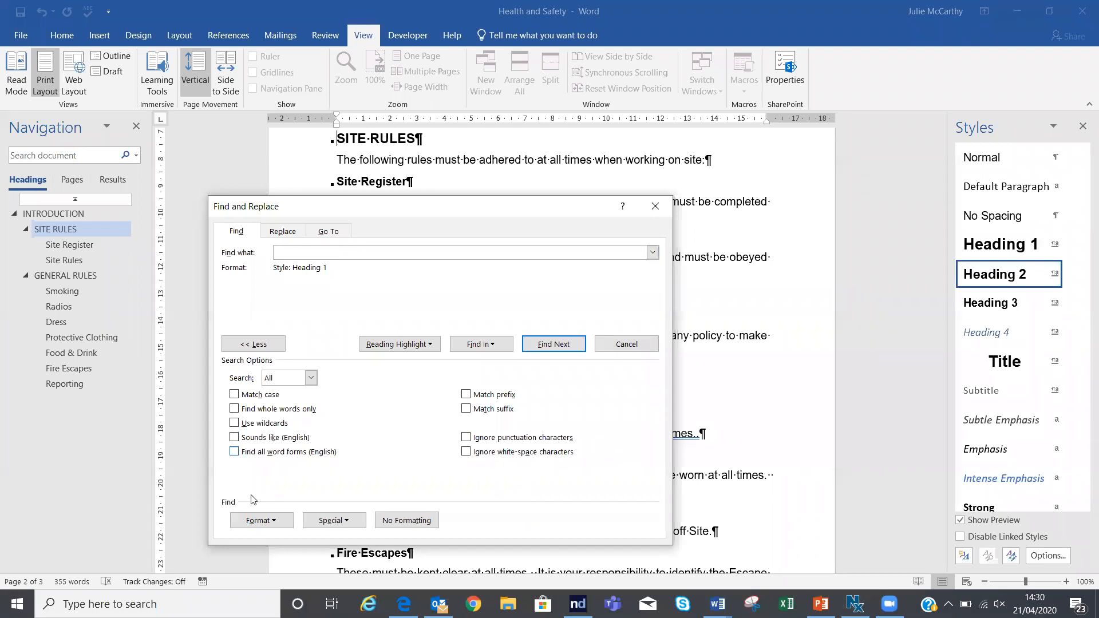
Set the search format to the Heading 2 style, leaving the search text empty
click(258, 520)
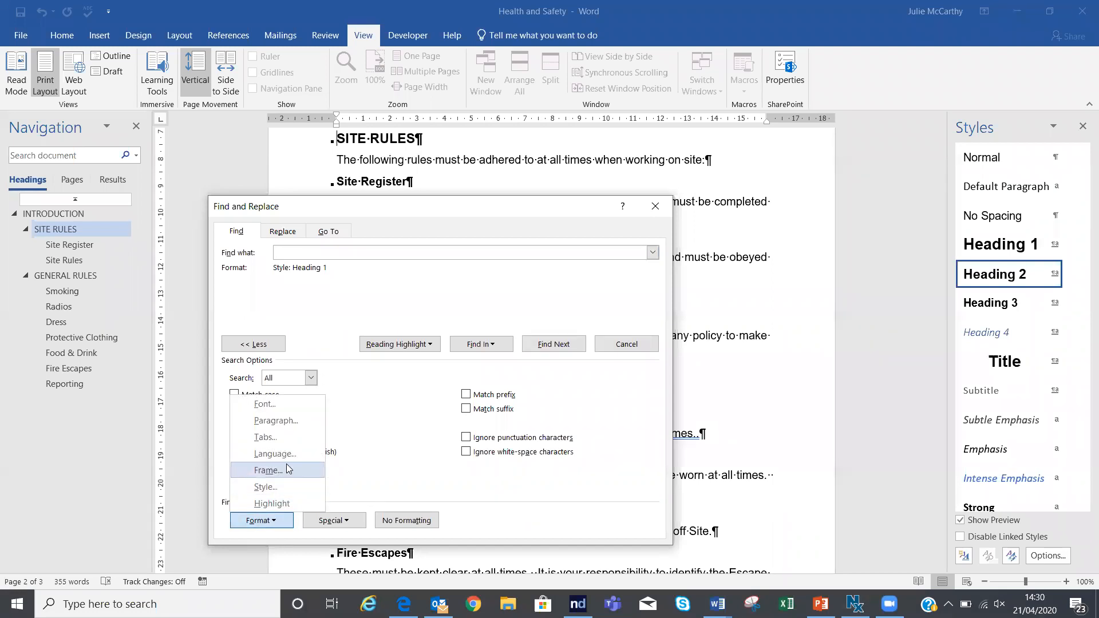
click(273, 491)
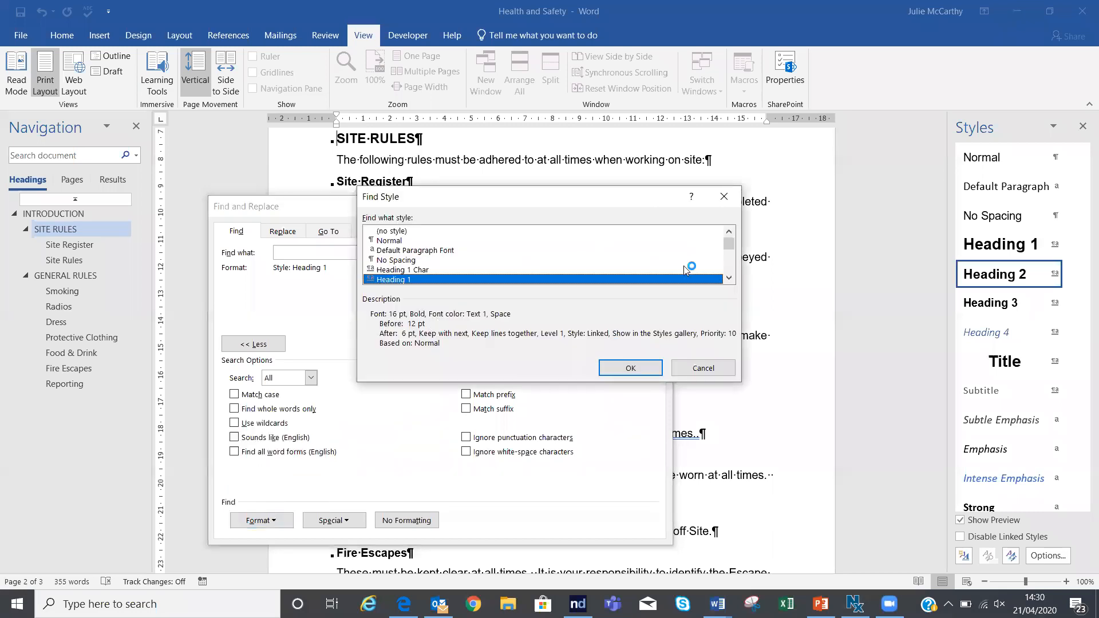
click(729, 278)
click(729, 278)
click(728, 278)
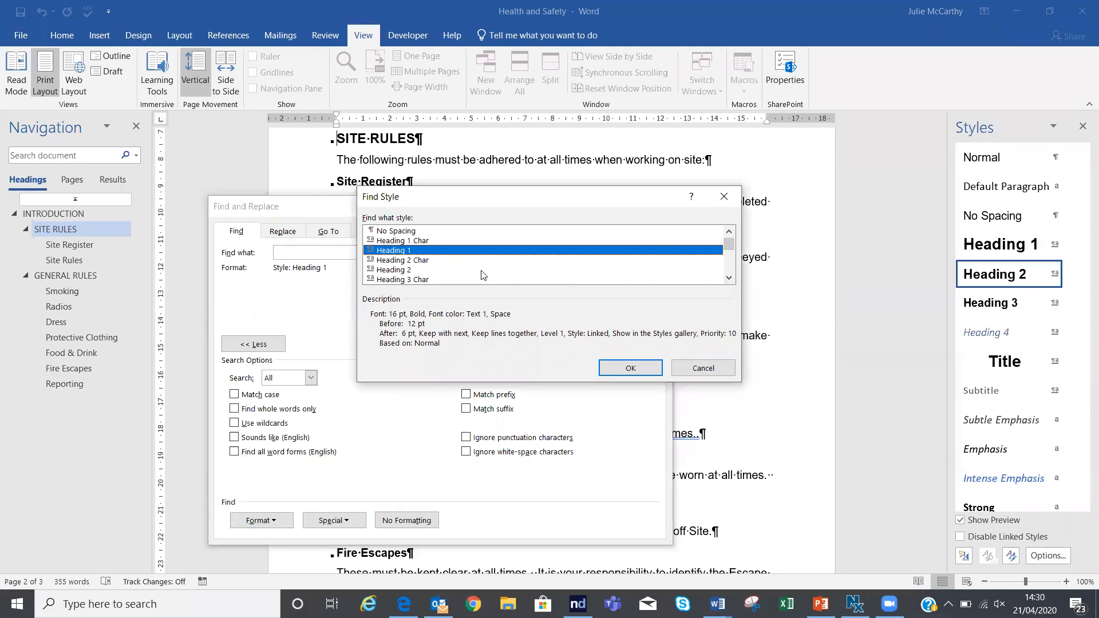
click(418, 270)
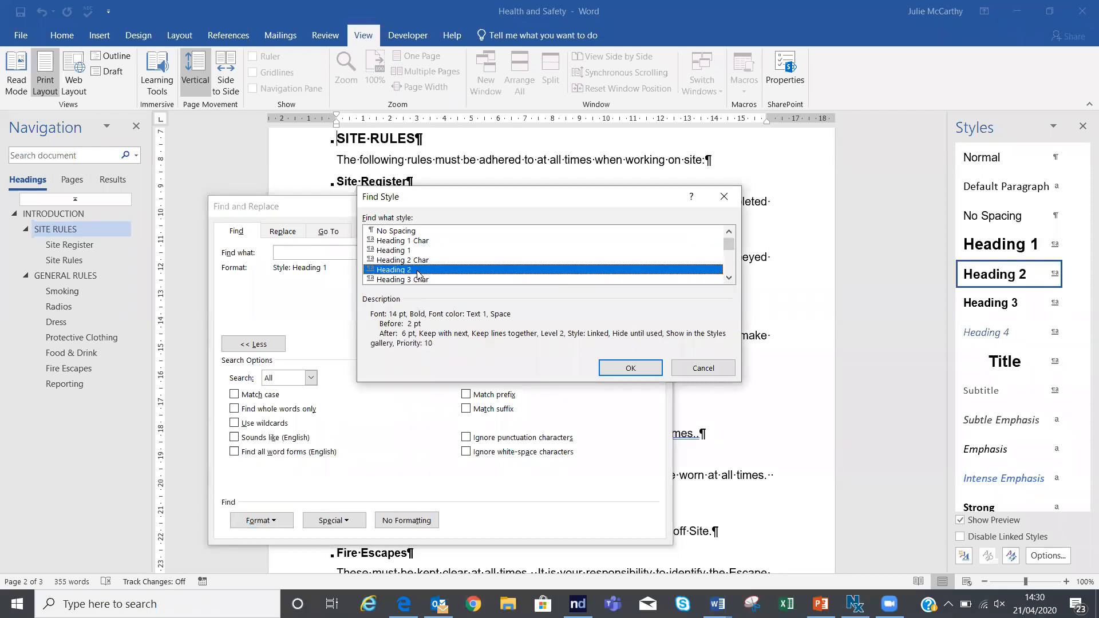
click(630, 368)
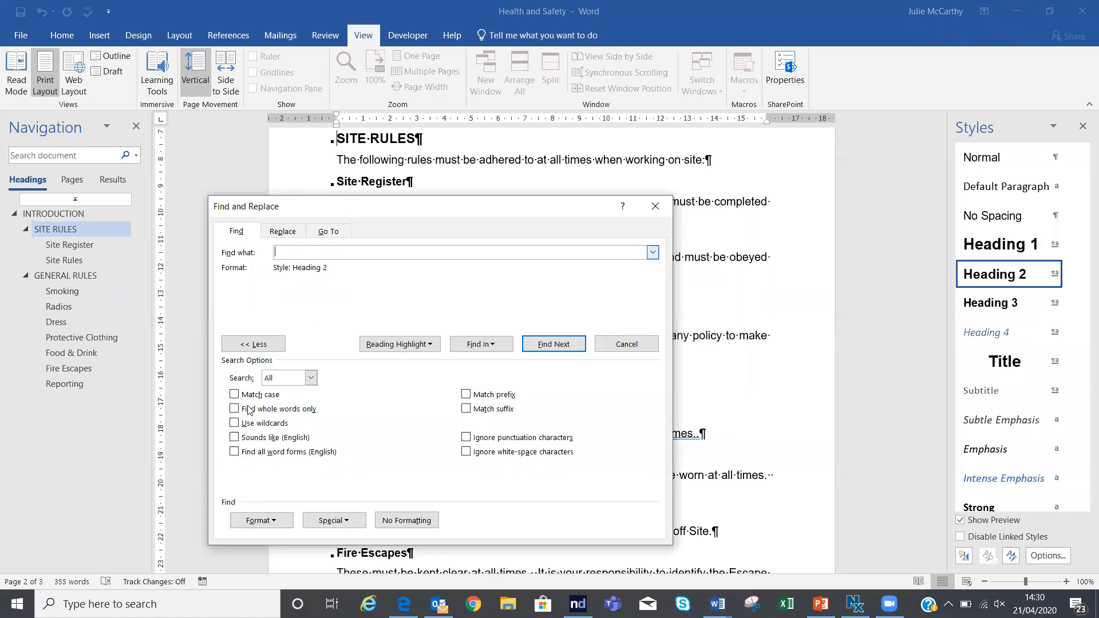
Look through the special characters that can be searched for and collapse the additional search settings
click(327, 522)
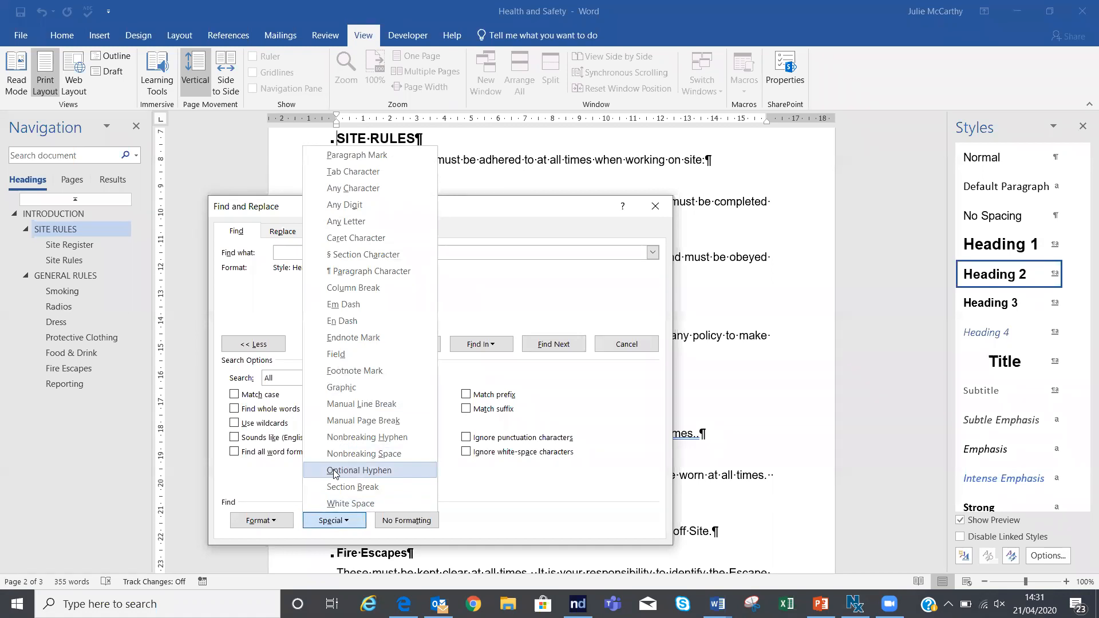
click(272, 486)
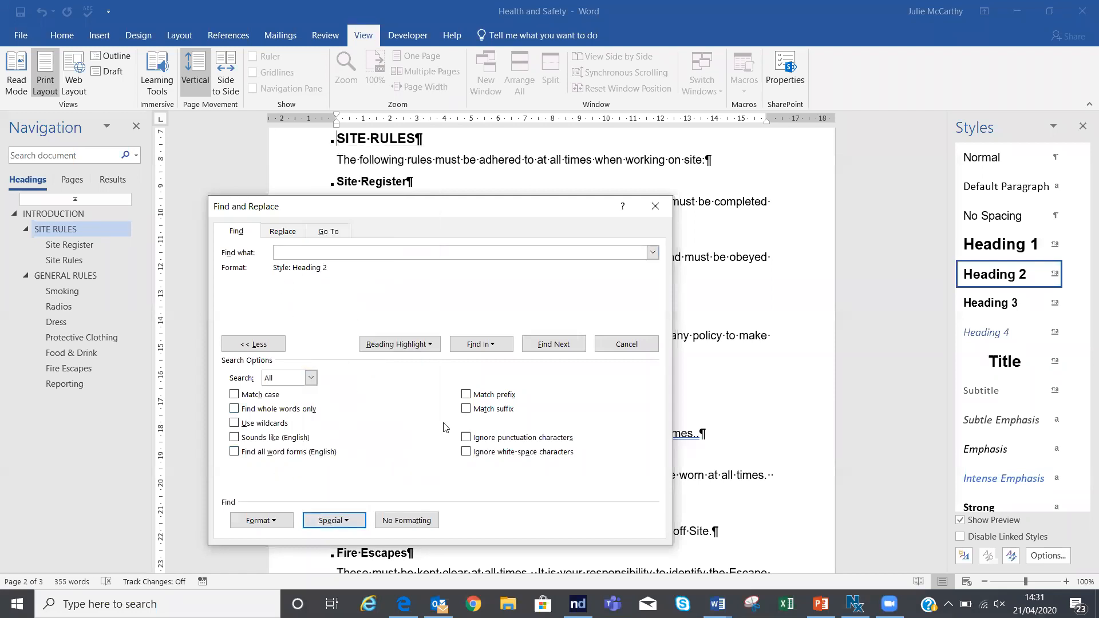
click(246, 345)
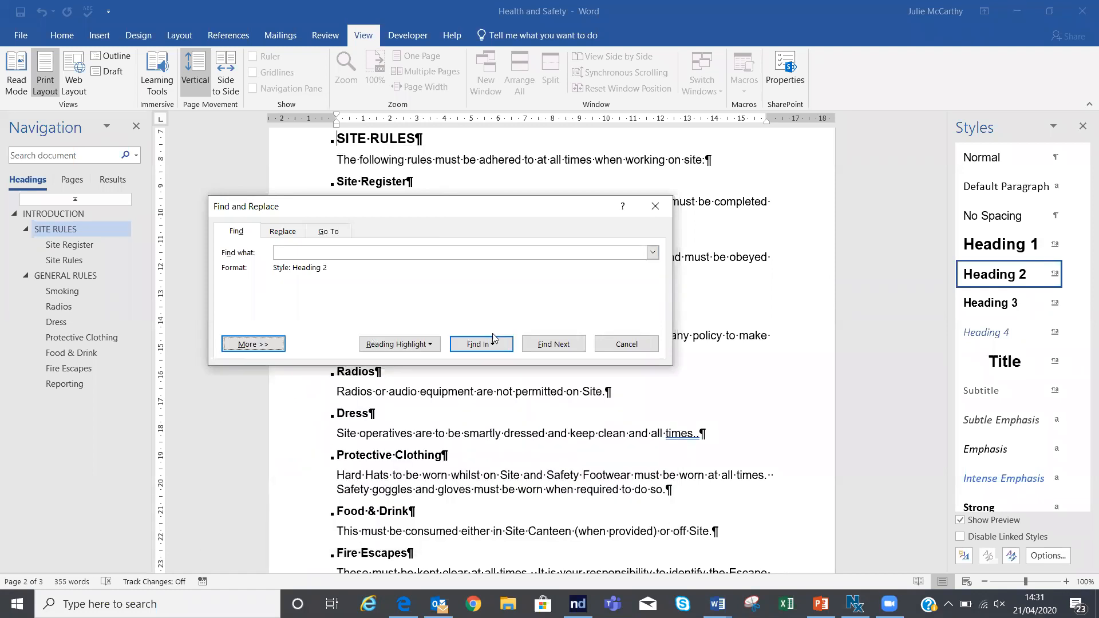
Find each Heading 2 paragraph in turn until the whole document is searched, and close the Find and Replace dialog
click(547, 347)
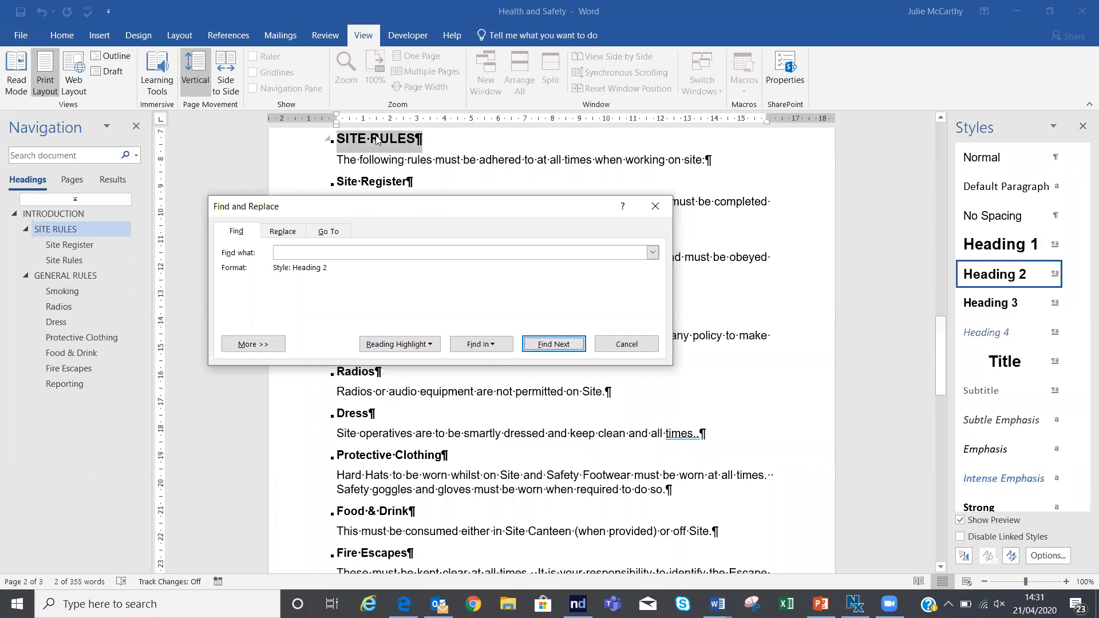
click(550, 345)
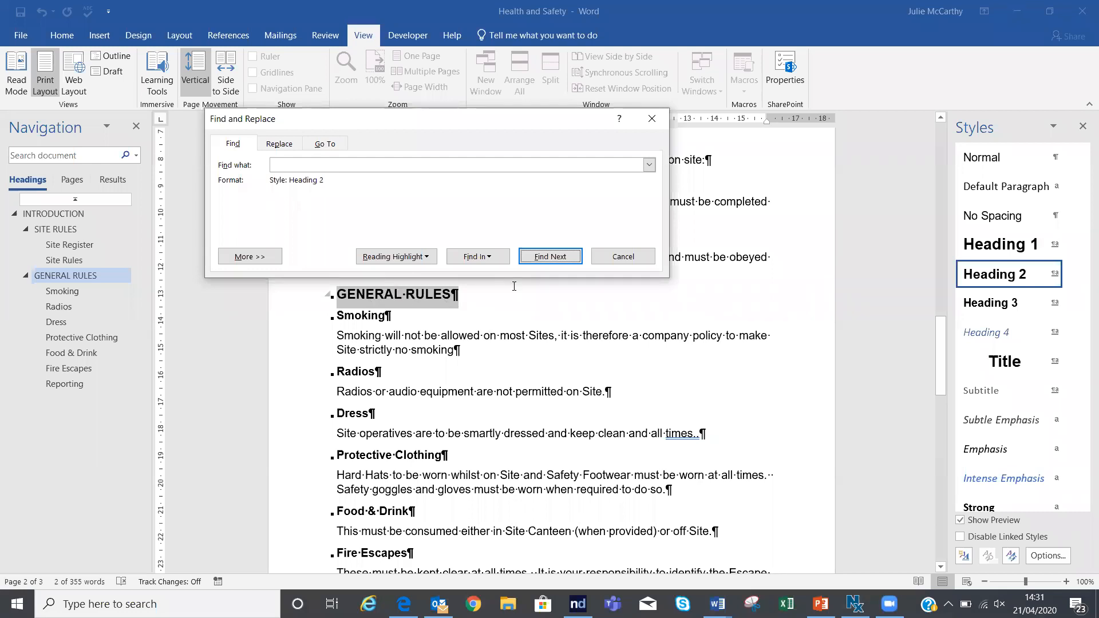
click(558, 258)
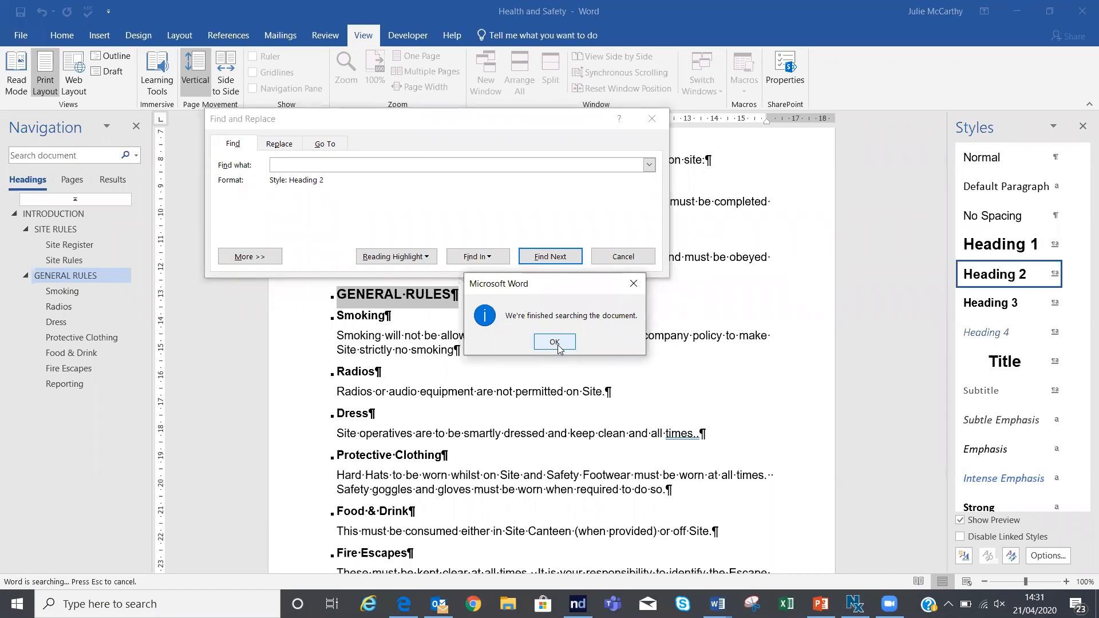
click(555, 342)
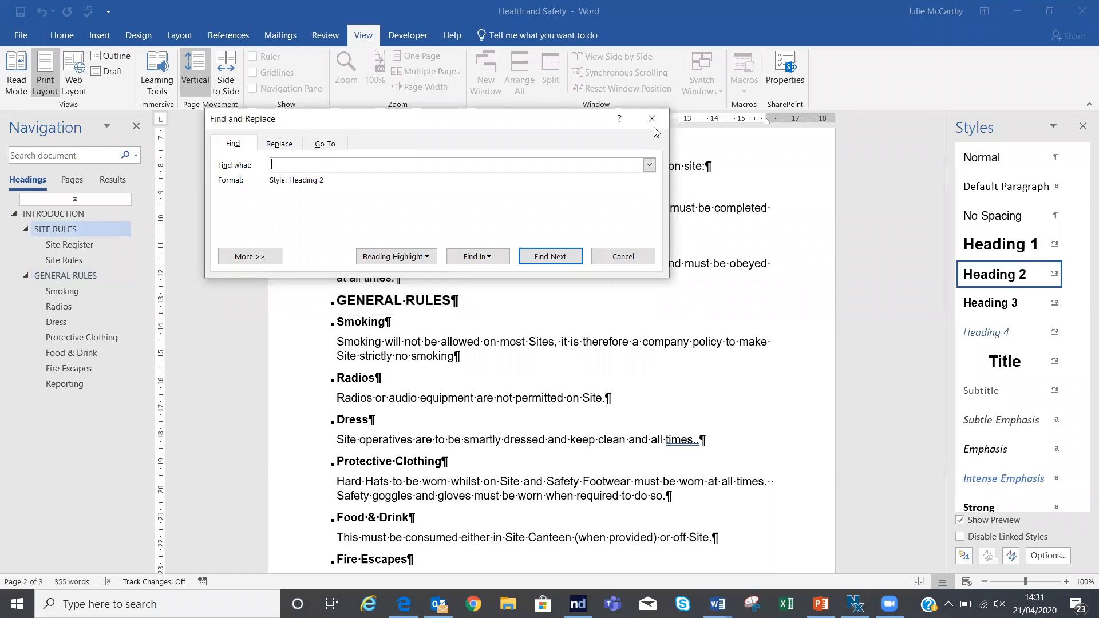
click(652, 120)
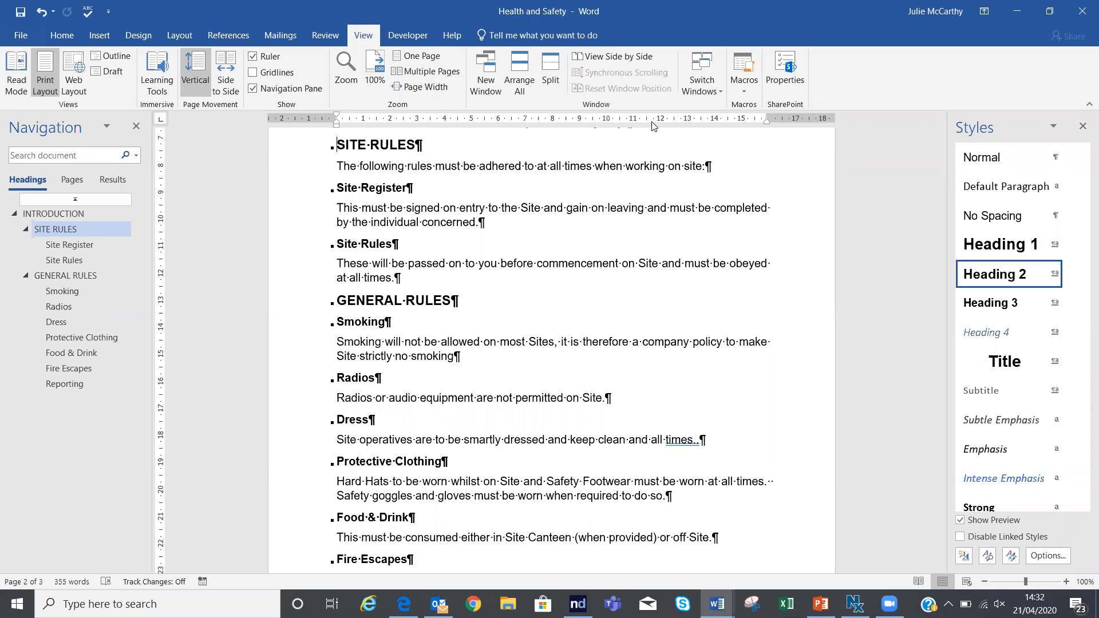
Open the REPORT ON TITLE template from the Webinar folder and accept recovering its contents
click(25, 38)
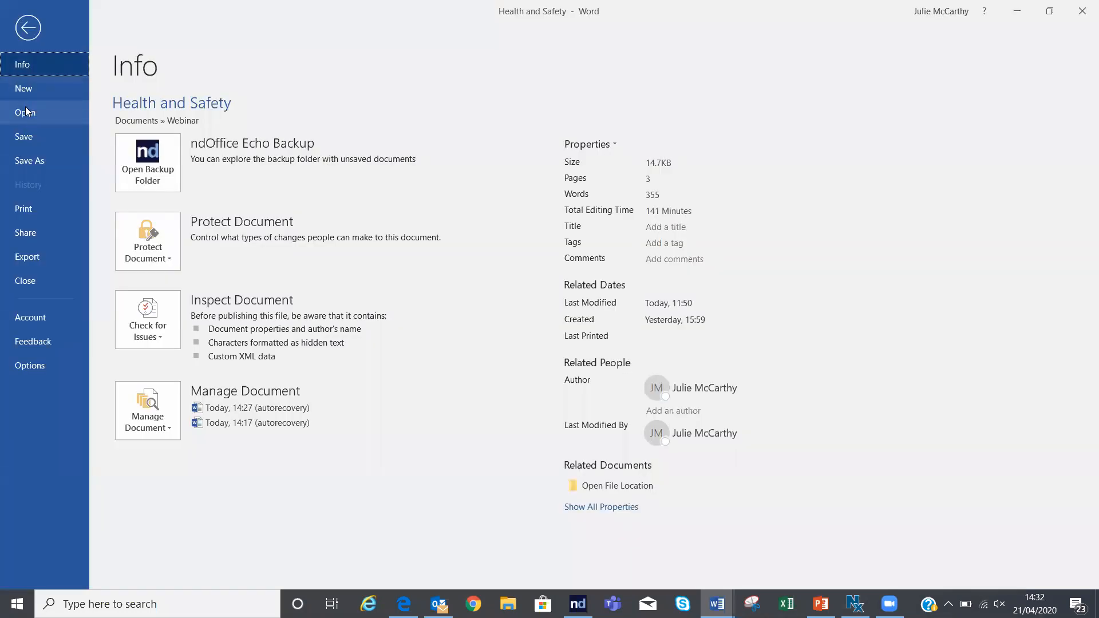
click(26, 117)
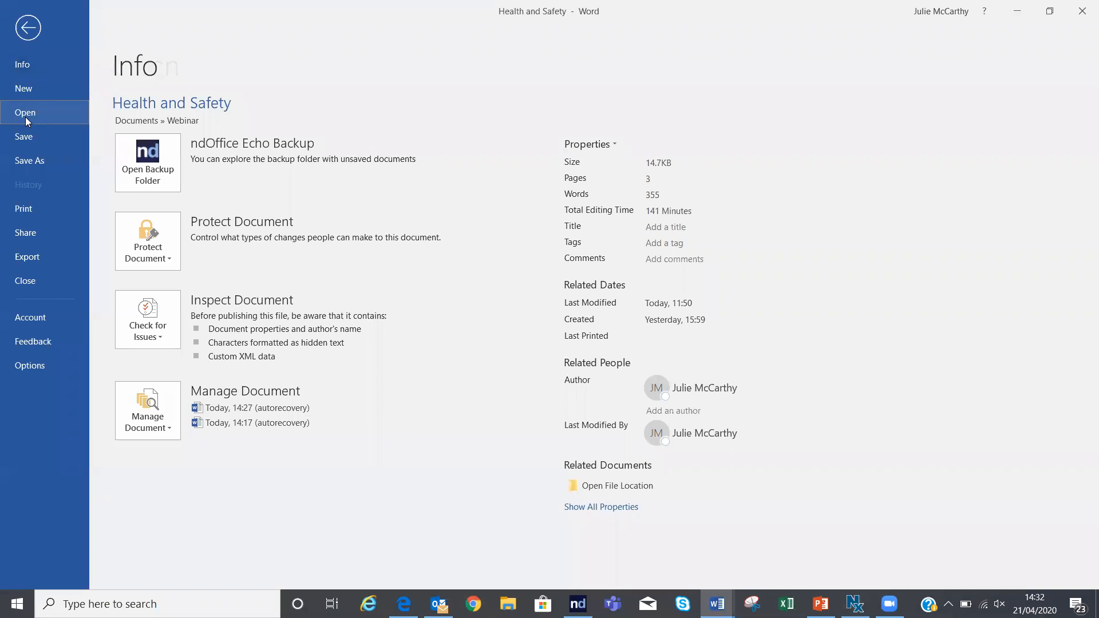
click(444, 107)
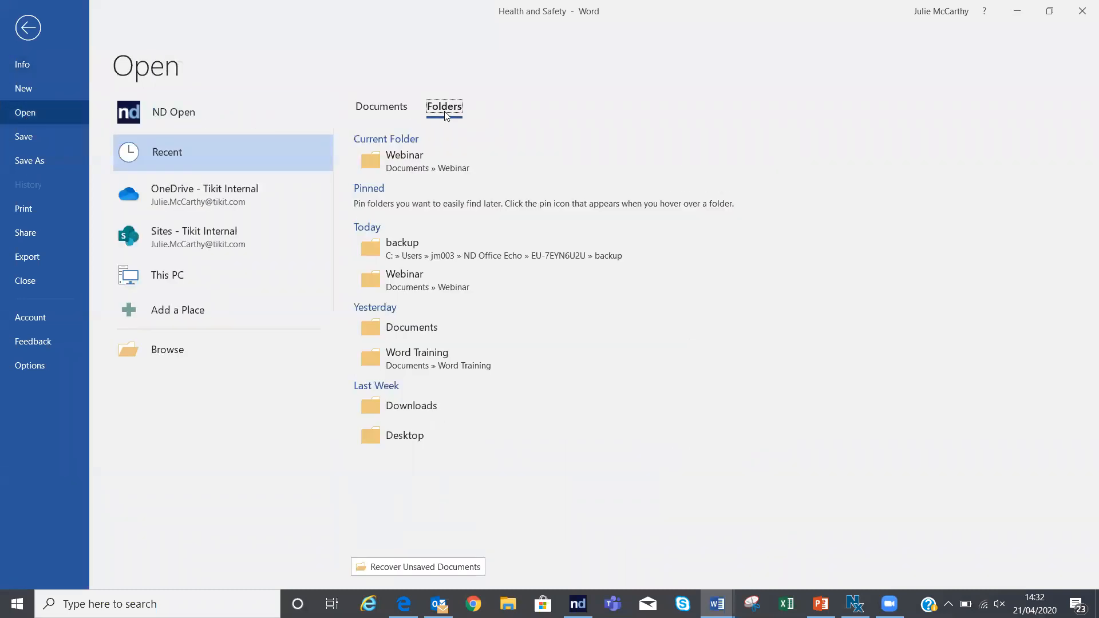
click(406, 158)
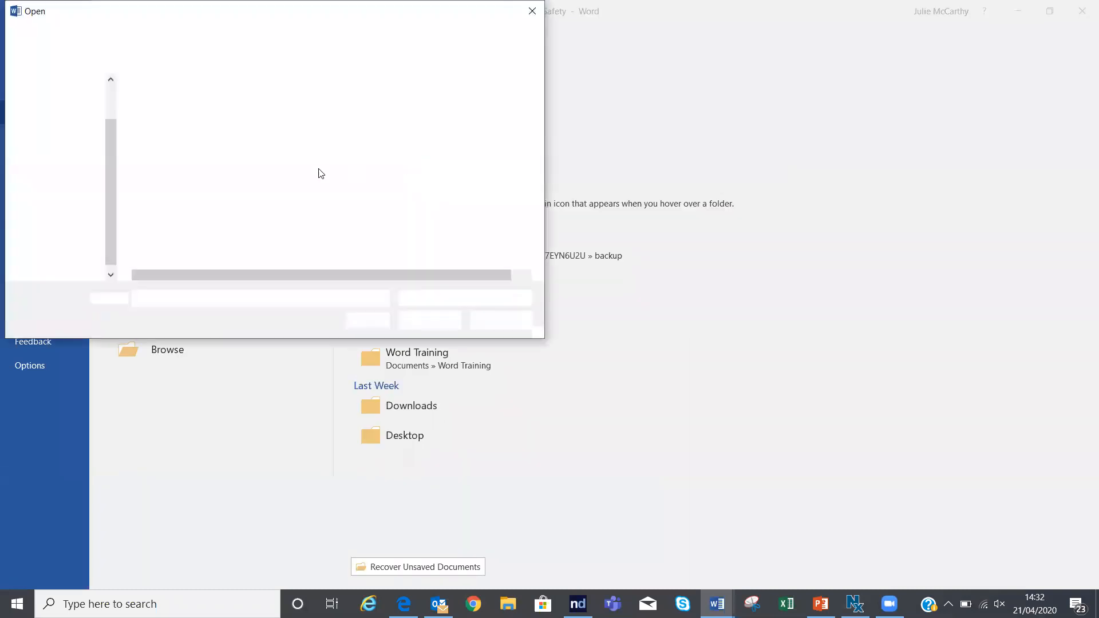
click(192, 153)
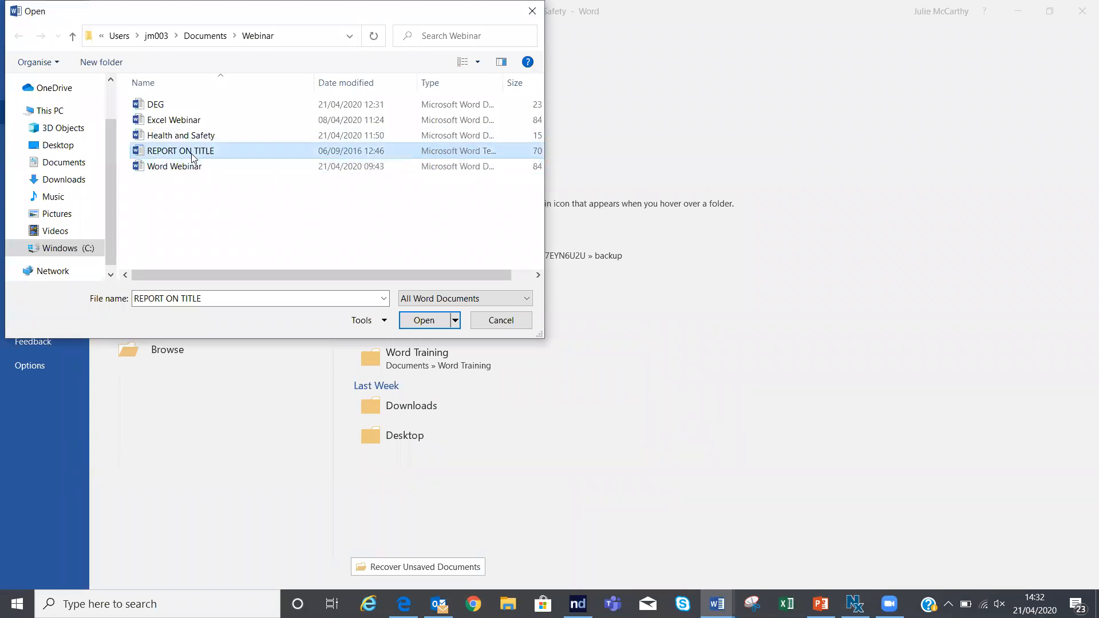
click(424, 320)
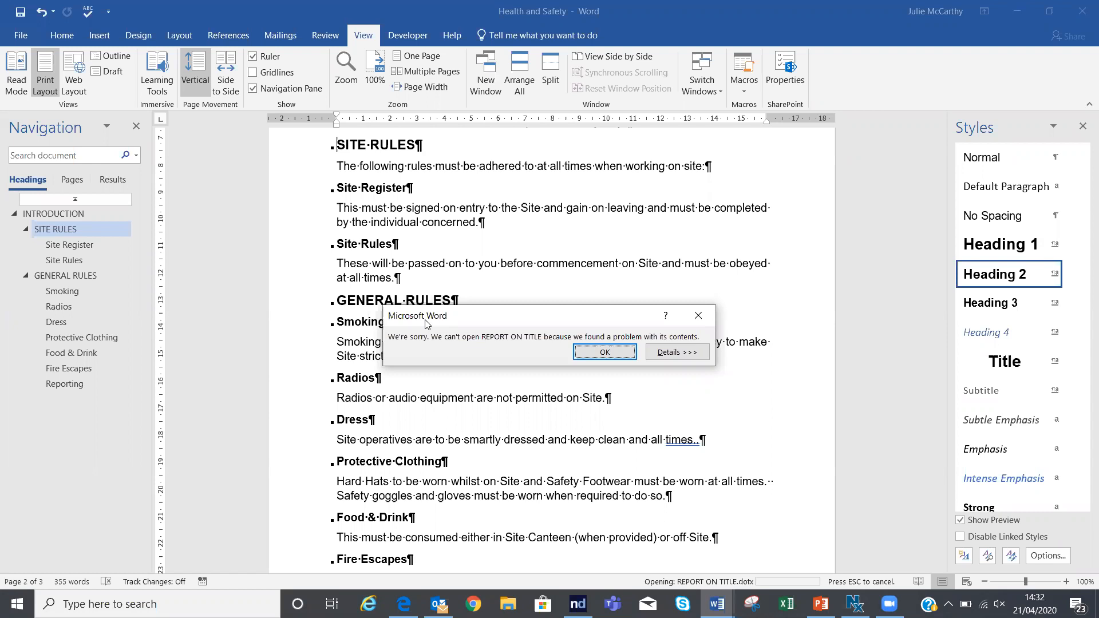
click(605, 353)
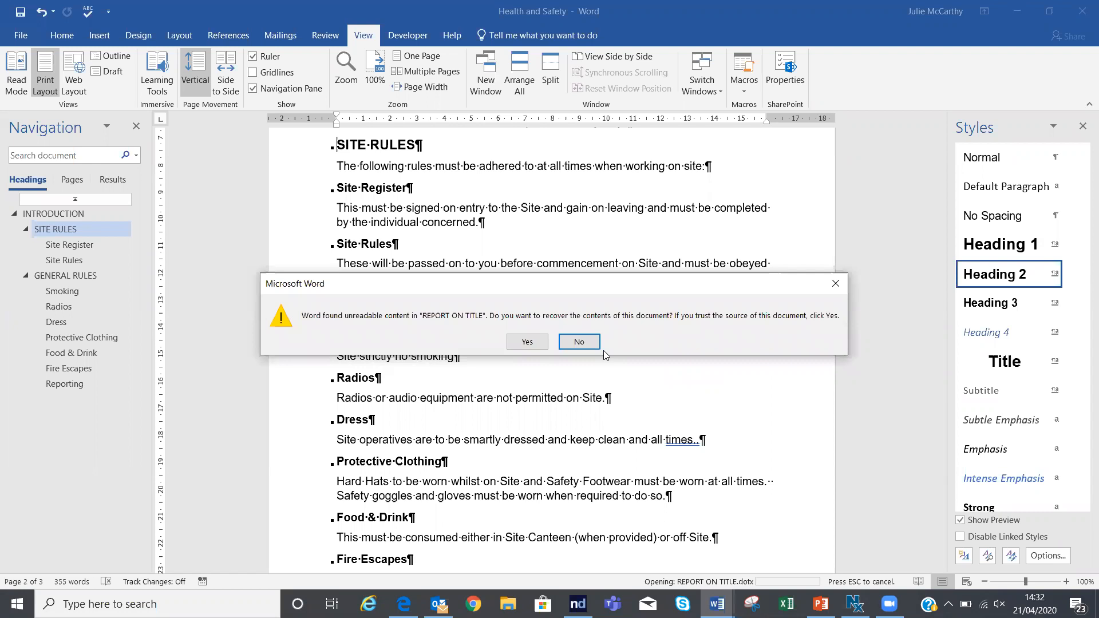
click(526, 343)
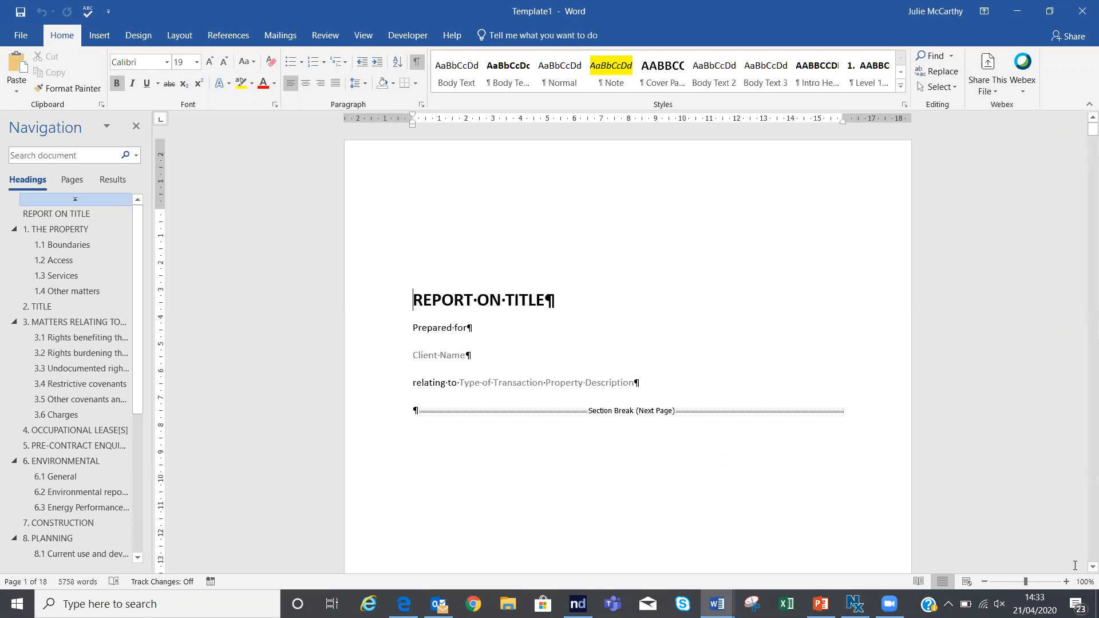
Copy the report text from the REPORT ON TITLE heading above section 1 through the end of section 1.2 Access
scroll(1080, 566, down, 1)
scroll(1081, 567, down, 10)
scroll(1082, 566, down, 10)
scroll(1082, 567, down, 8)
scroll(1082, 568, down, 8)
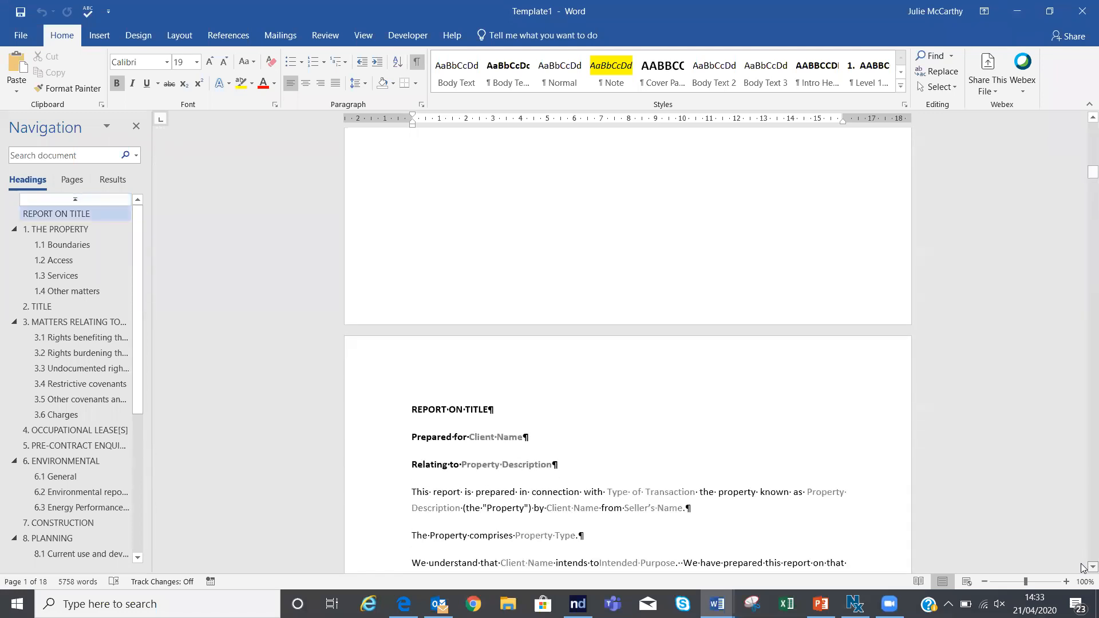
scroll(1082, 568, down, 6)
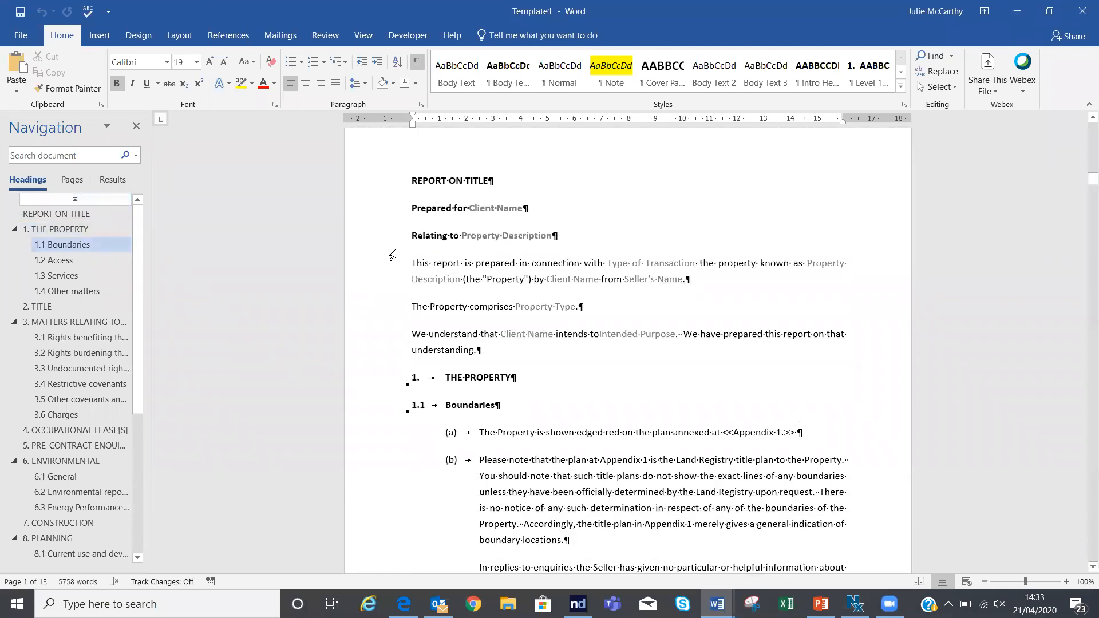
drag(371, 184, 499, 410)
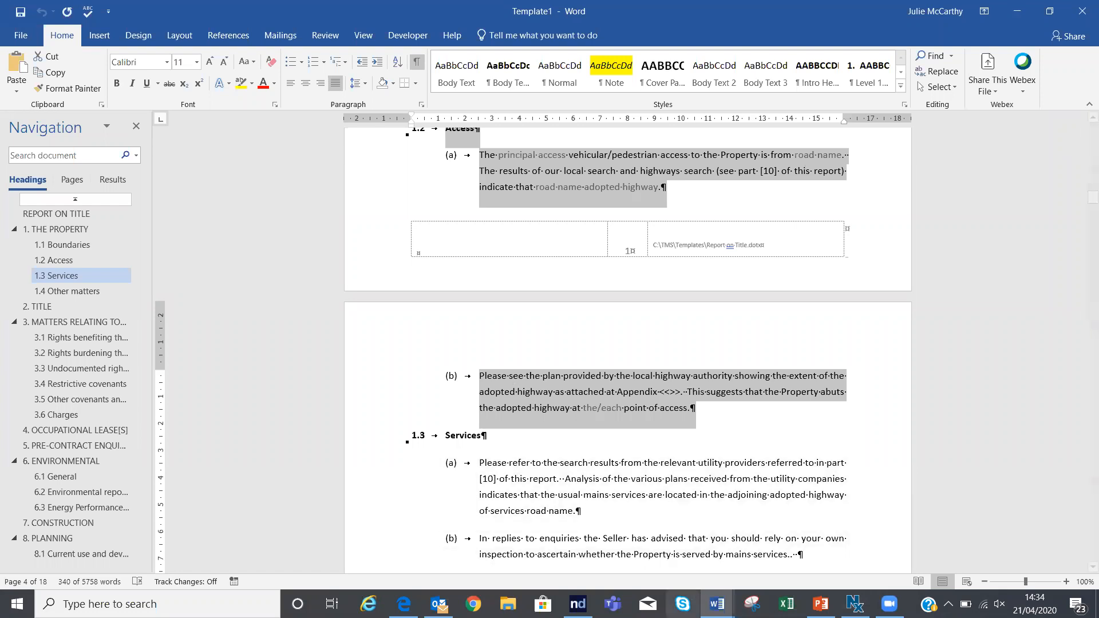
Switch to the blank DEG document, show its Styles pane and browse the available styles down to the numbered level headings
mouse_move(717, 604)
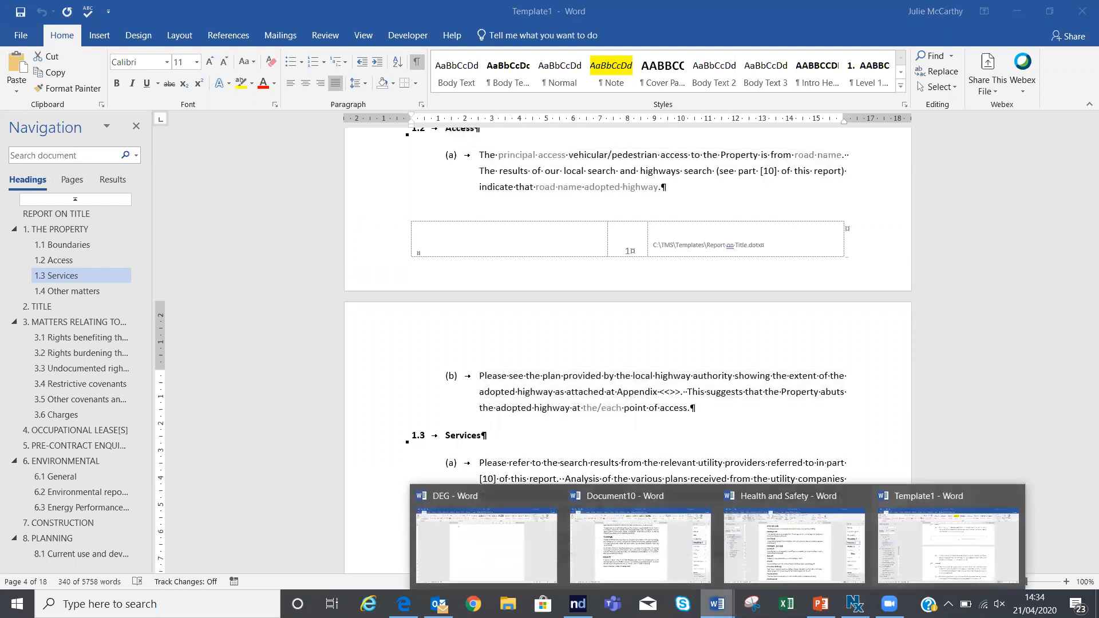
click(489, 546)
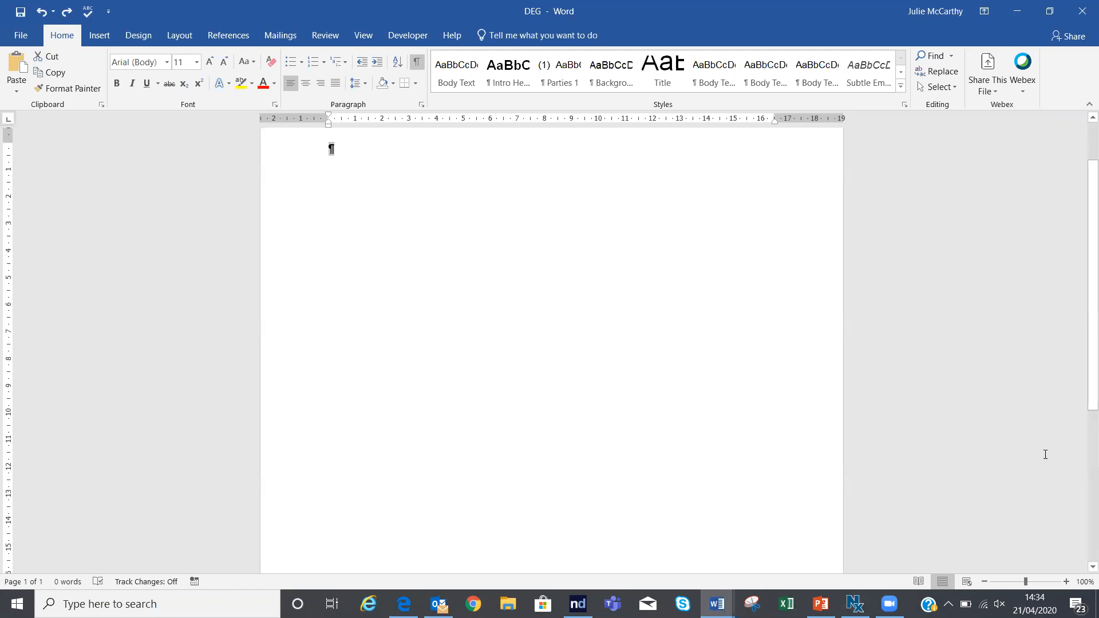
click(904, 105)
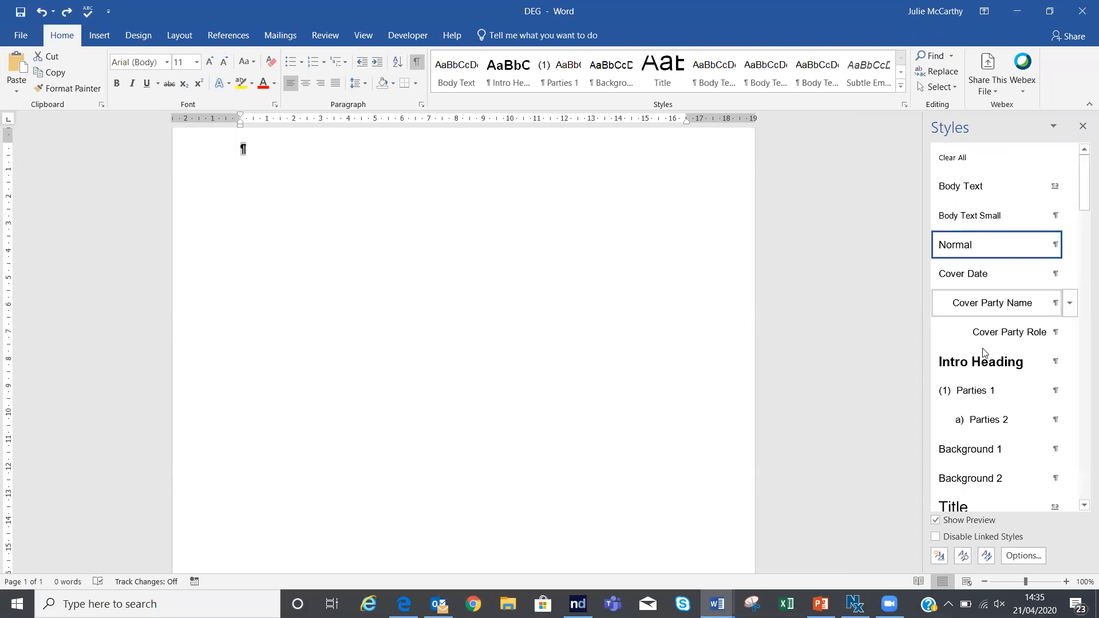
mouse_move(994, 418)
scroll(1074, 275, down, 3)
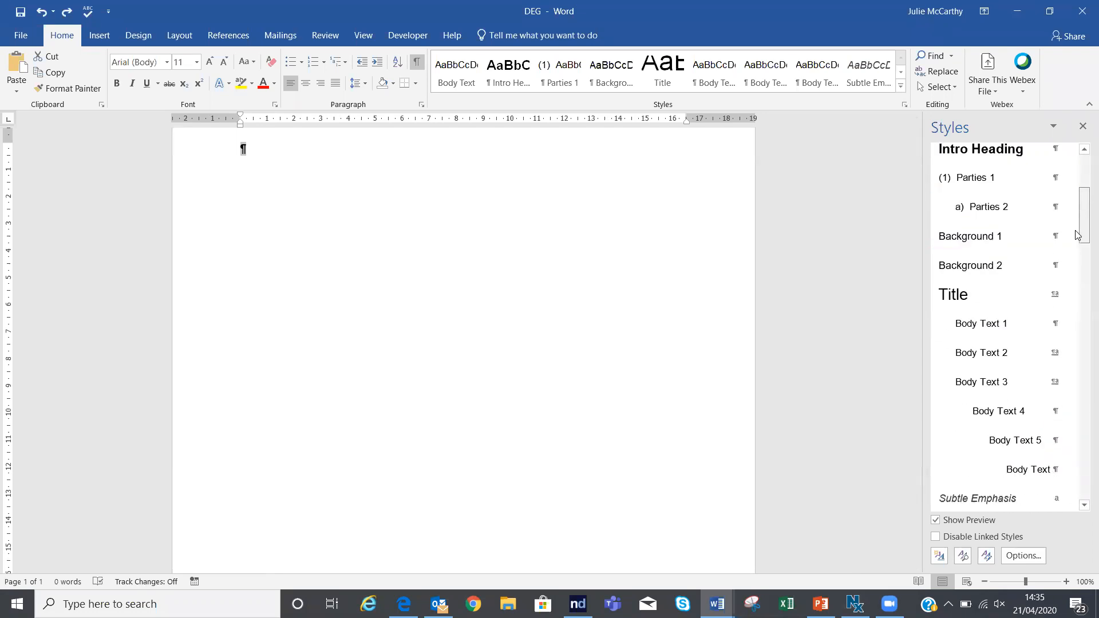
scroll(1073, 260, down, 5)
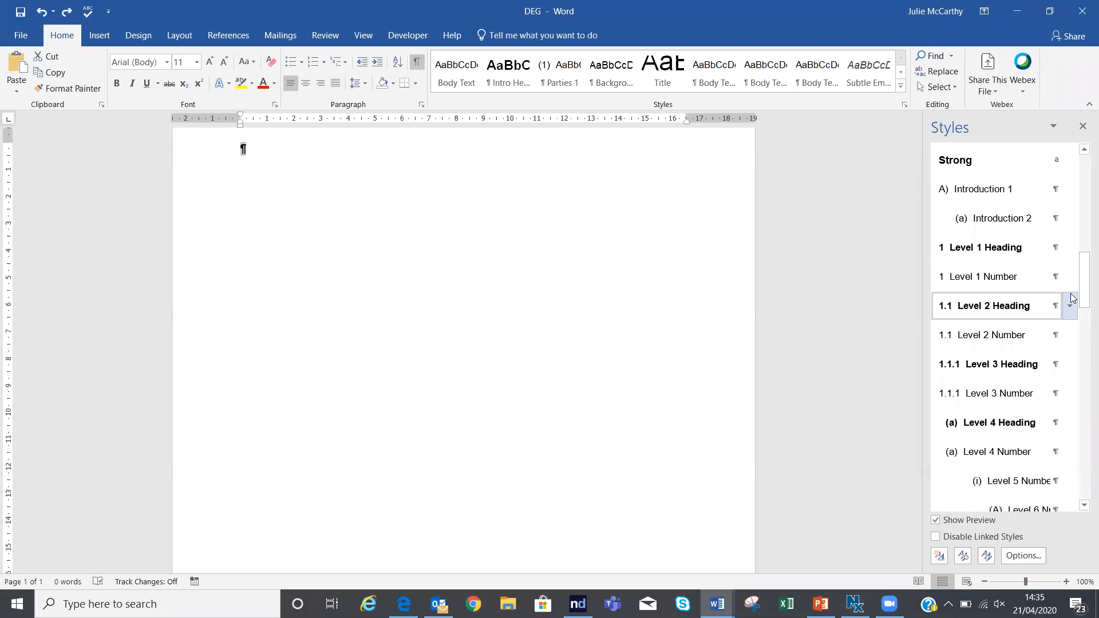
mouse_move(1071, 297)
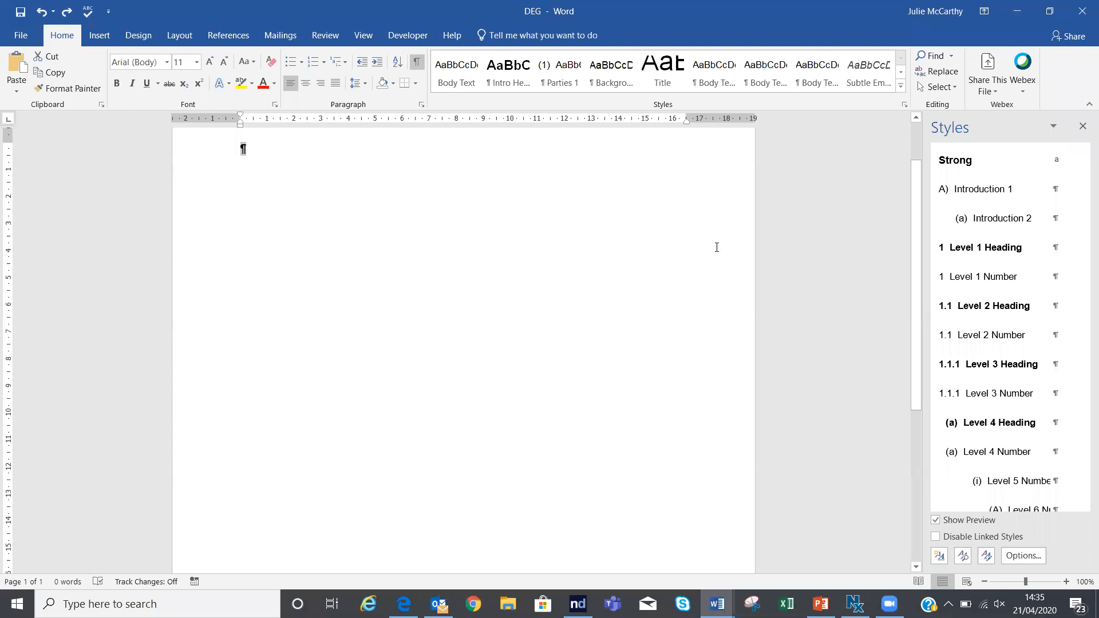
Preview pasting the copied report text with the destination theme and paste it into the DEG document as text only
scroll(911, 260, up, 2)
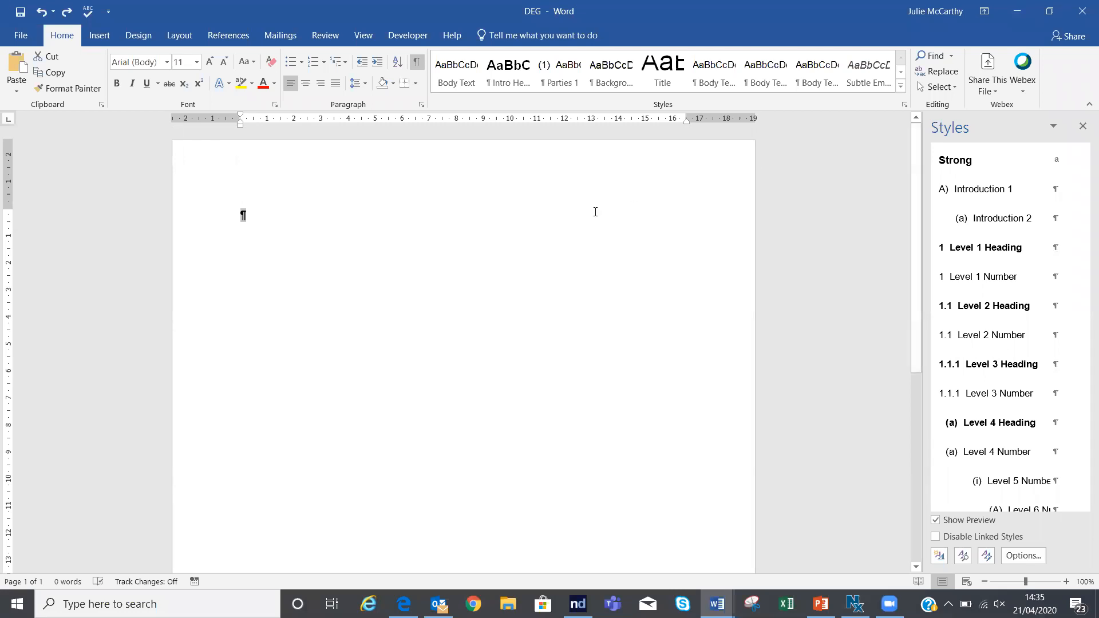
right_click(289, 223)
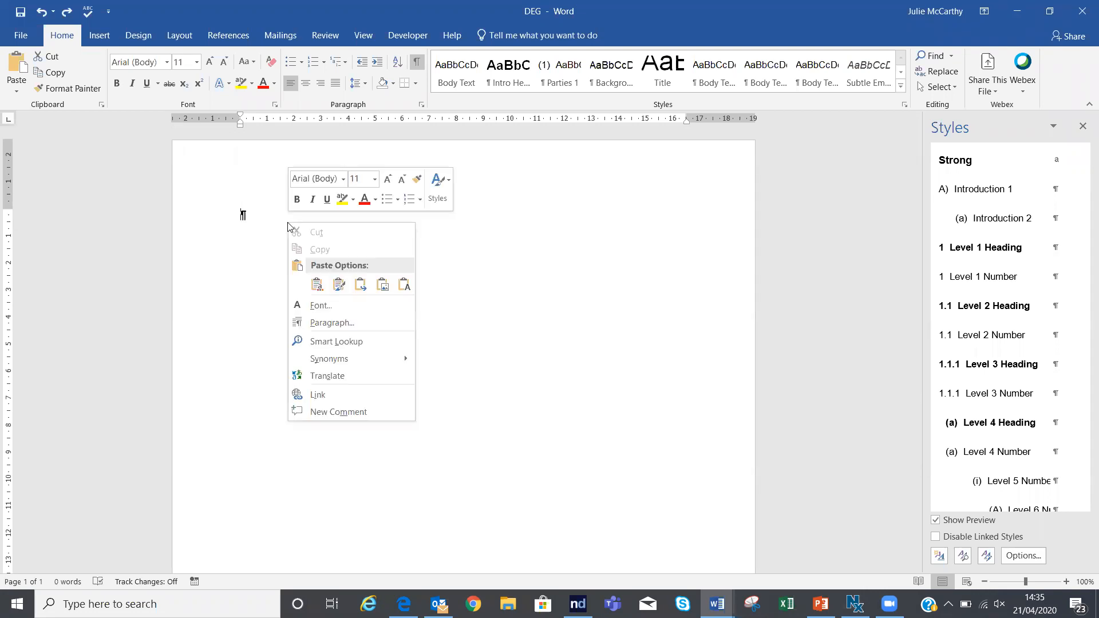
click(318, 284)
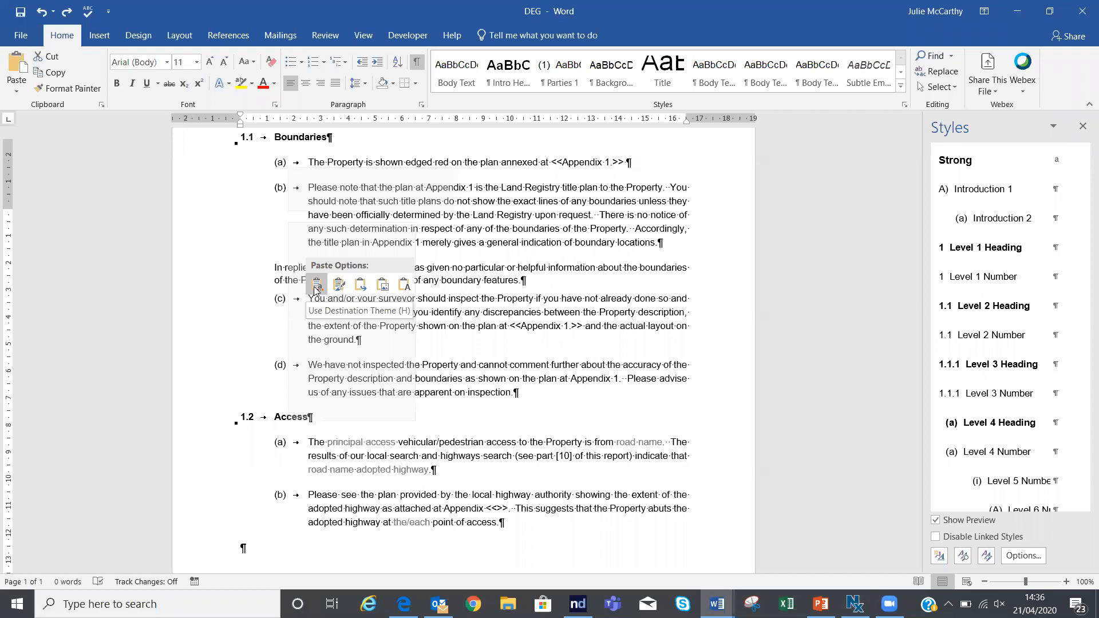
click(404, 285)
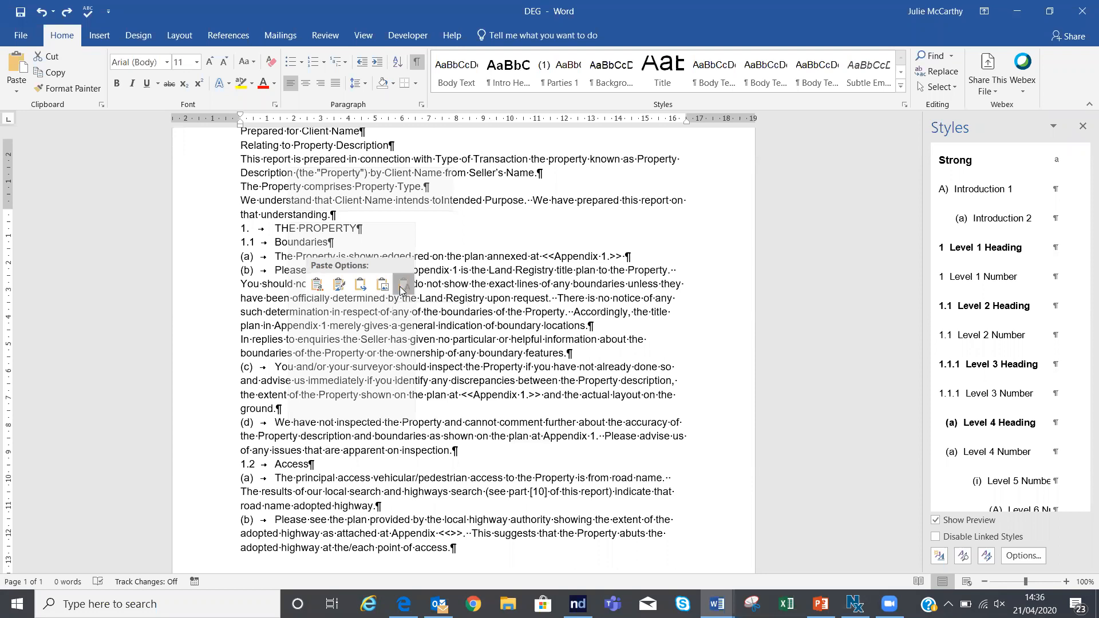
click(402, 289)
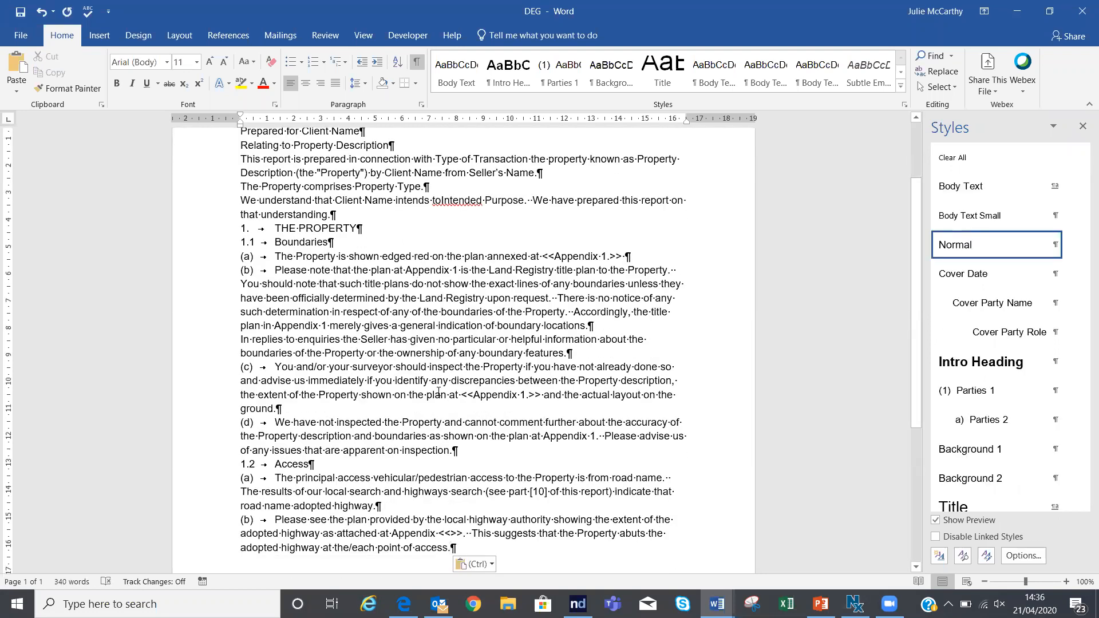
Apply the Title style to REPORT ON TITLE and the Background 1 style to the Prepared for and Relating to lines
click(450, 183)
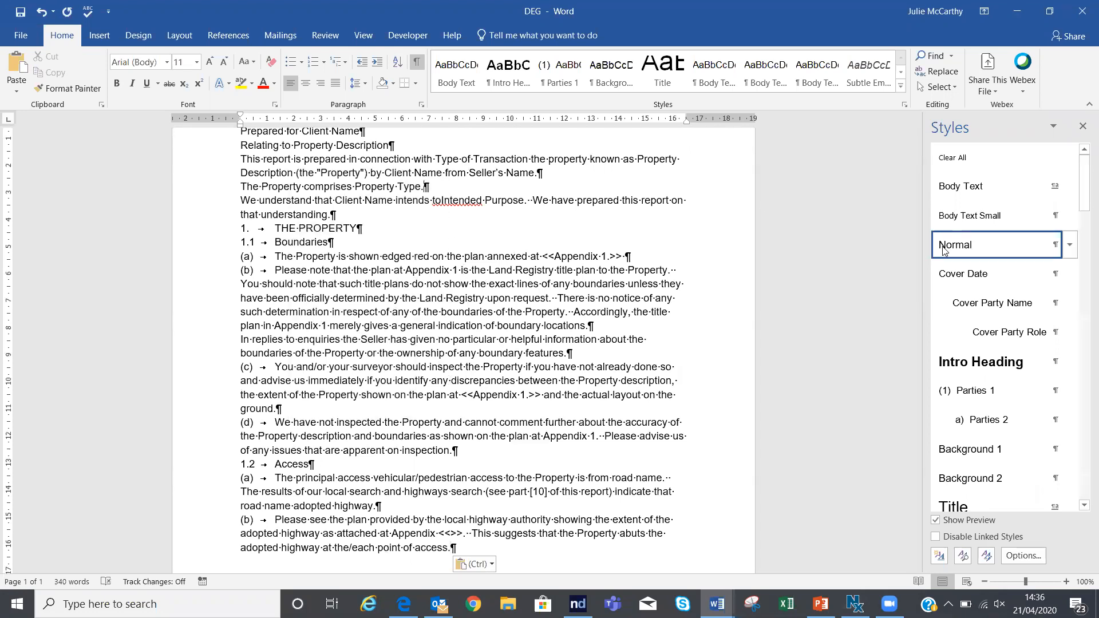
drag(916, 269, 915, 200)
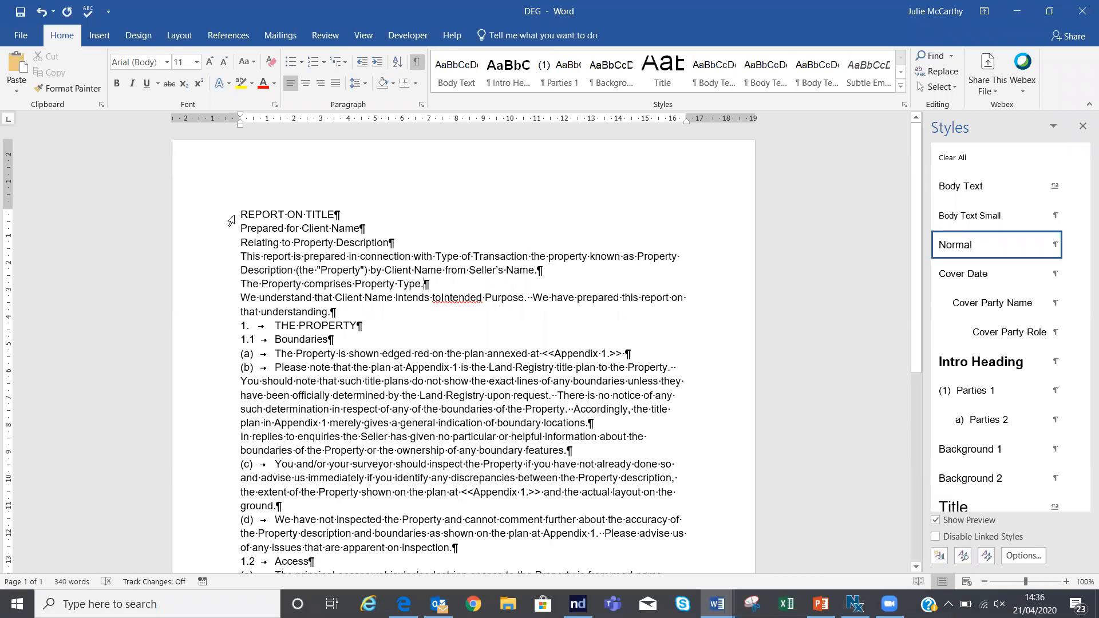
click(210, 219)
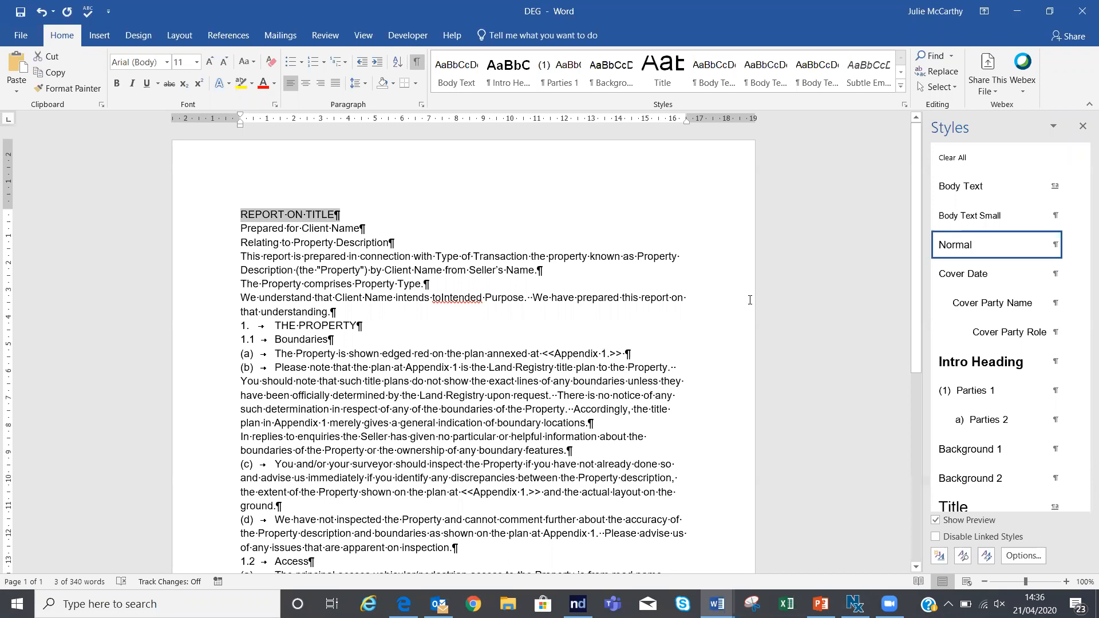
click(959, 504)
drag(222, 249, 222, 262)
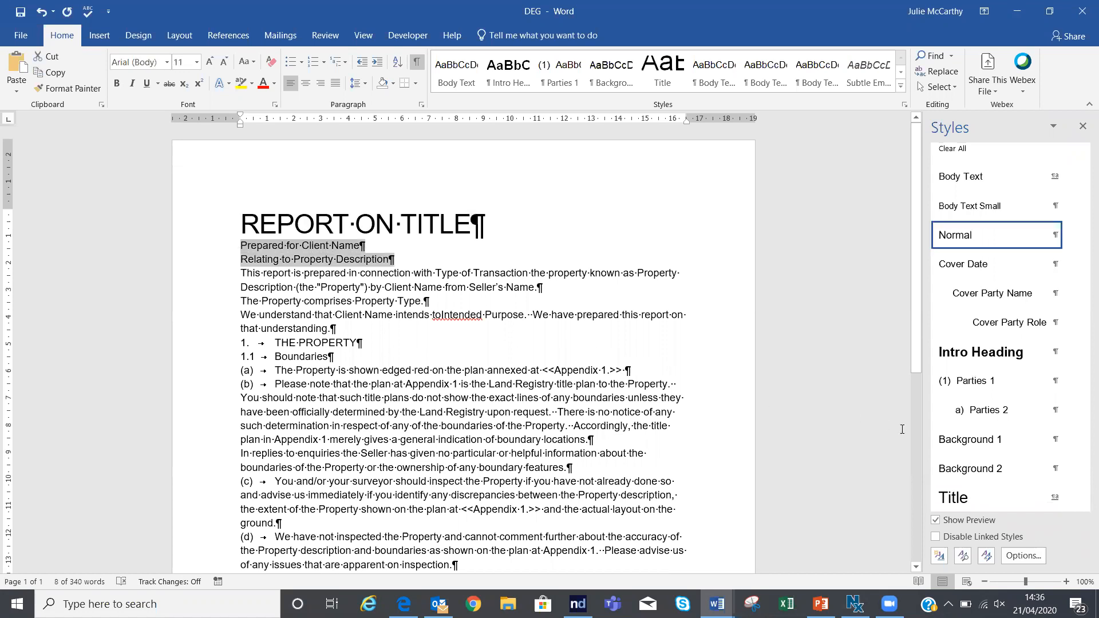
click(972, 439)
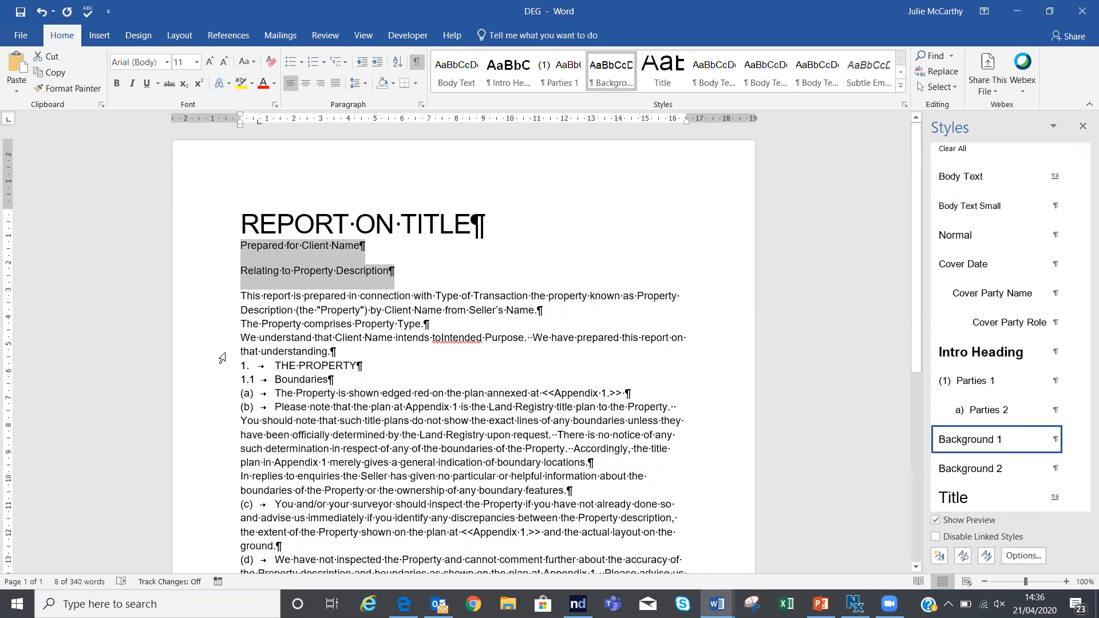
Delete the manual number in front of THE PROPERTY and apply the Level 1 Heading style to that line
click(273, 358)
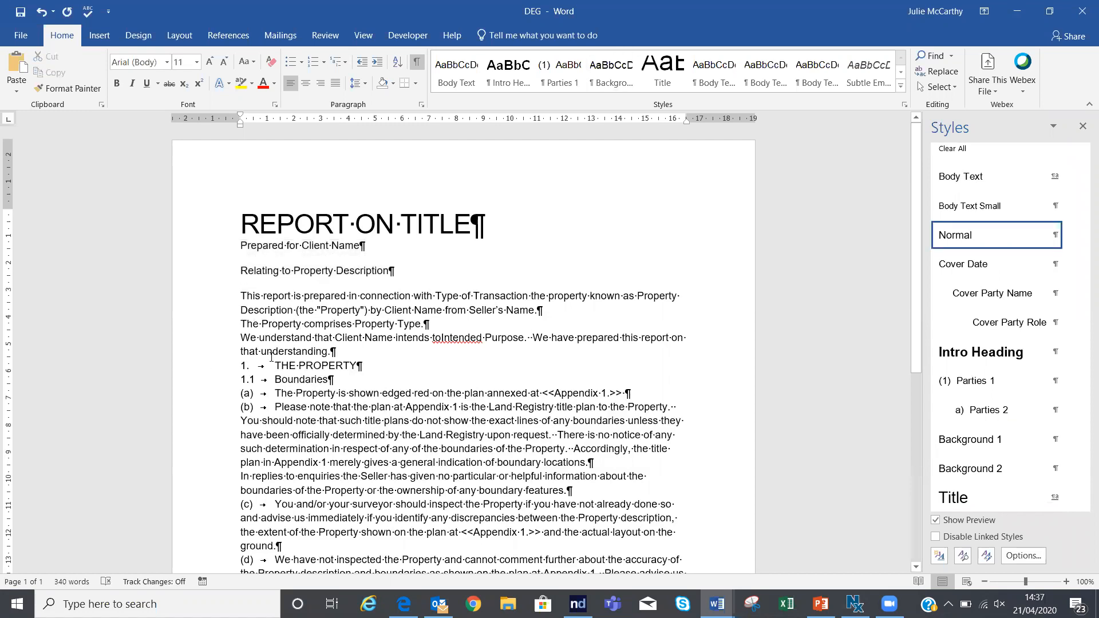
key(BackSpace)
key(BackSpace)
key(BackSpace)
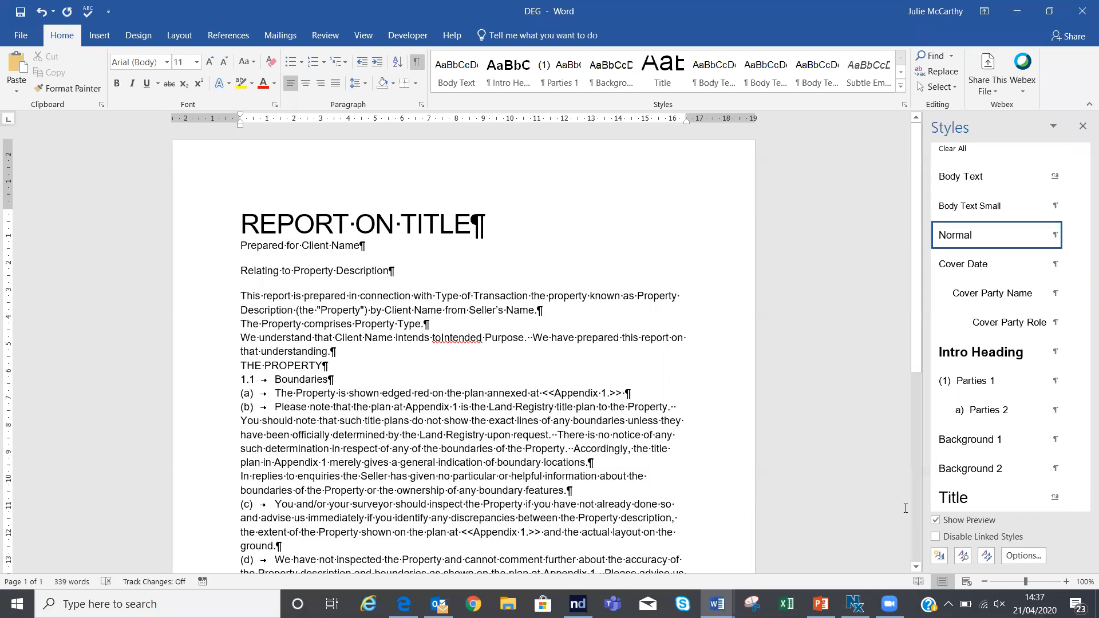
click(1084, 506)
click(1083, 506)
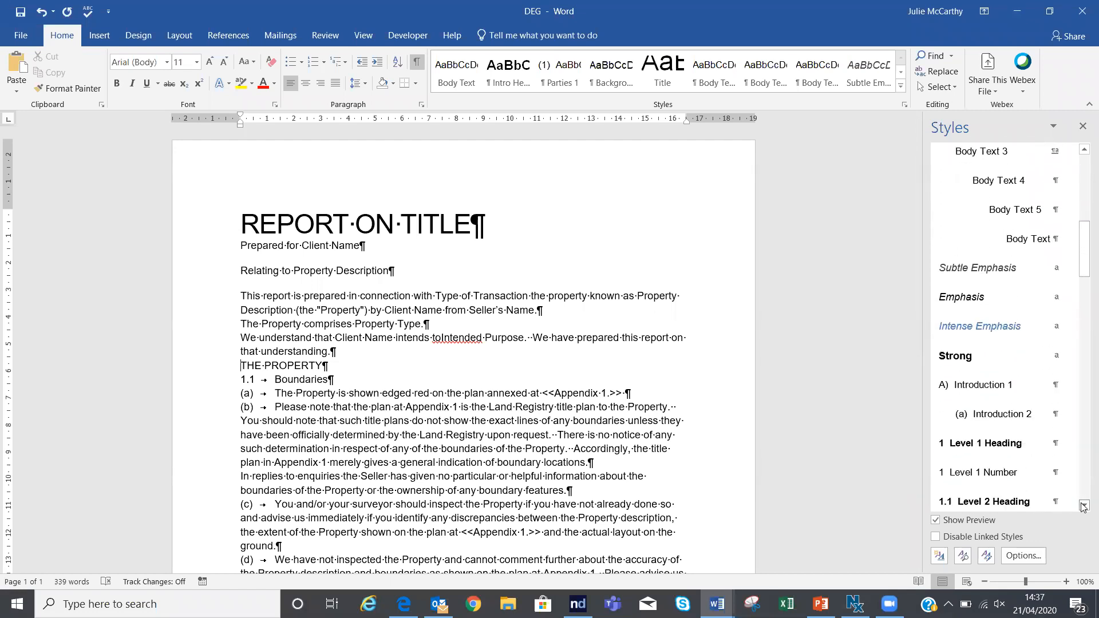
click(1084, 506)
click(986, 363)
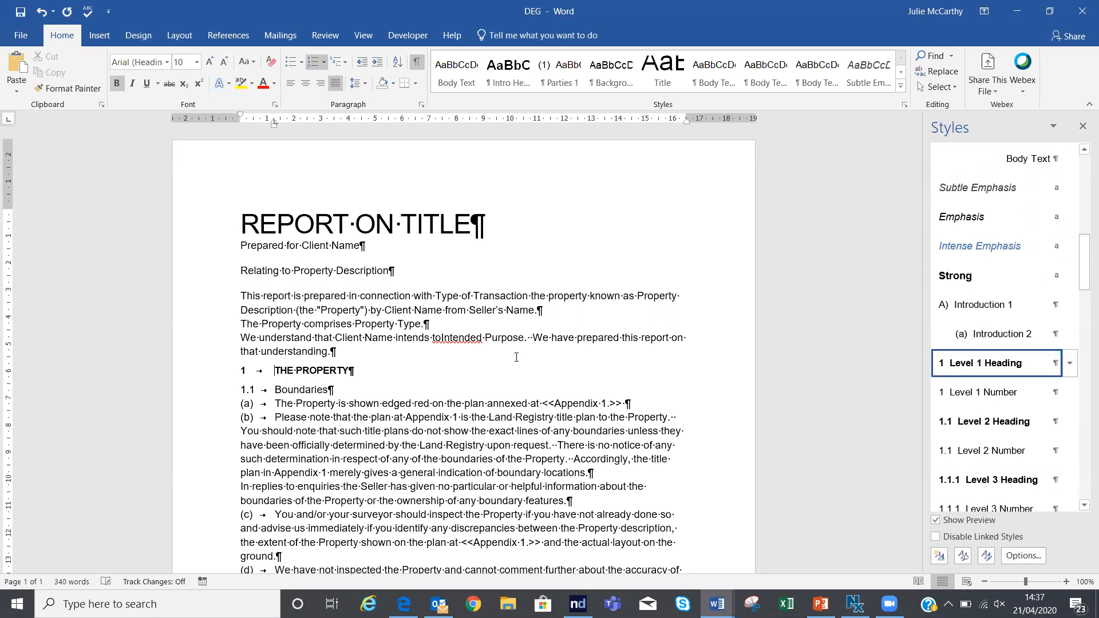
Delete the manual 1.1 numbering in front of Boundaries and apply the Level 1 Number style to that line
click(270, 394)
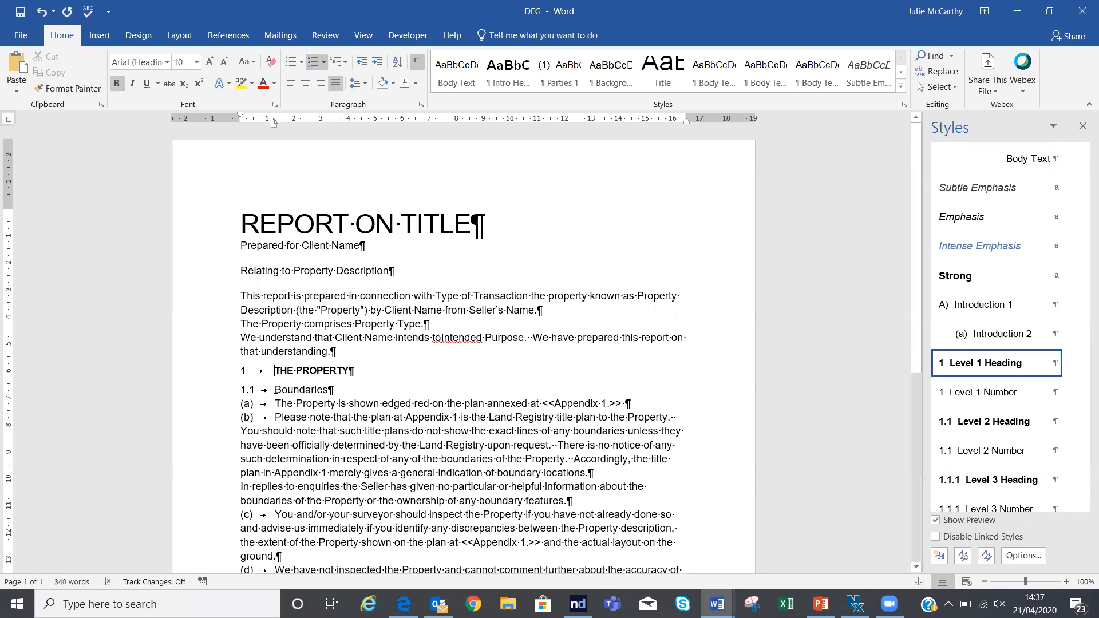
key(BackSpace)
key(BackSpace)
key(BackSpace)
key(BackSpace)
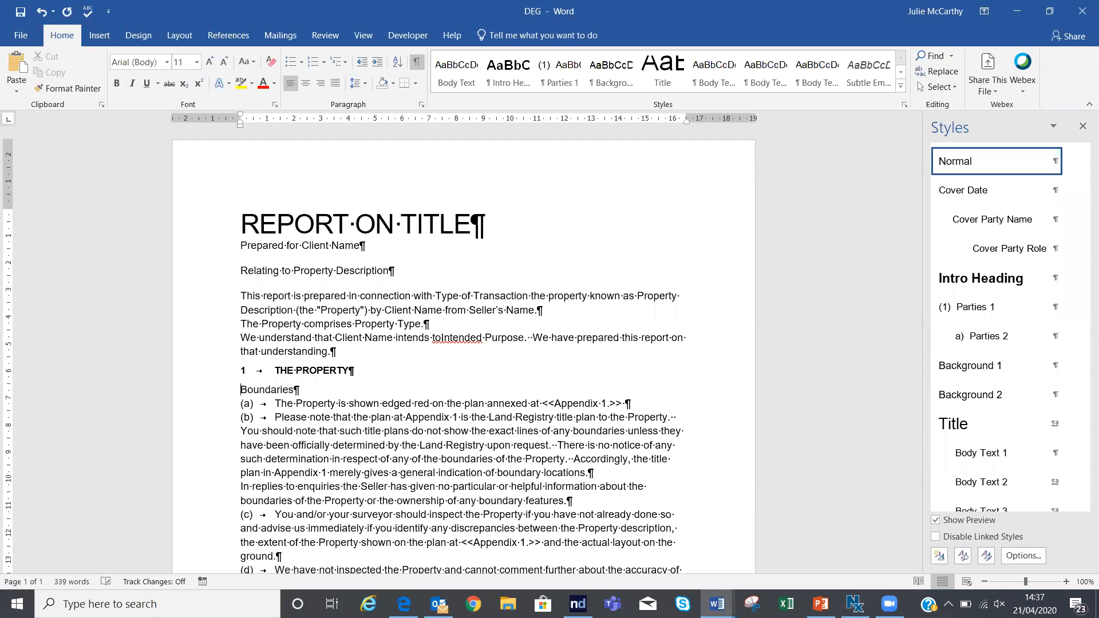
drag(1083, 506, 1084, 506)
click(980, 410)
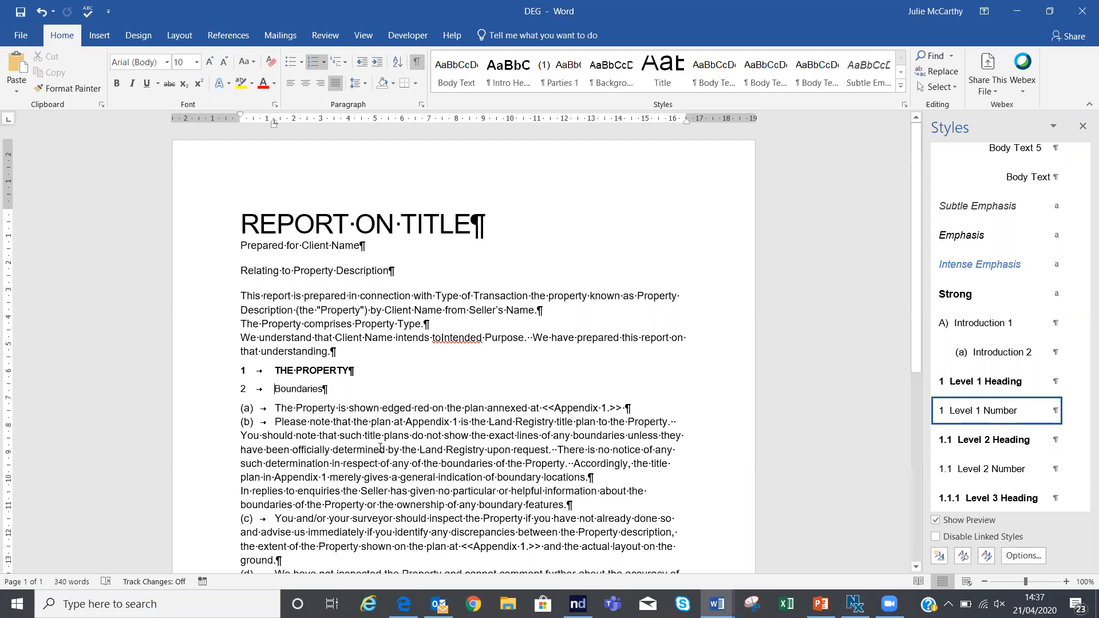
Delete the manual (a) from the paragraph starting "The Property is shown edged red" and apply the Level 3 Number style to it
click(275, 409)
key(BackSpace)
key(BackSpace)
key(BackSpace)
key(BackSpace)
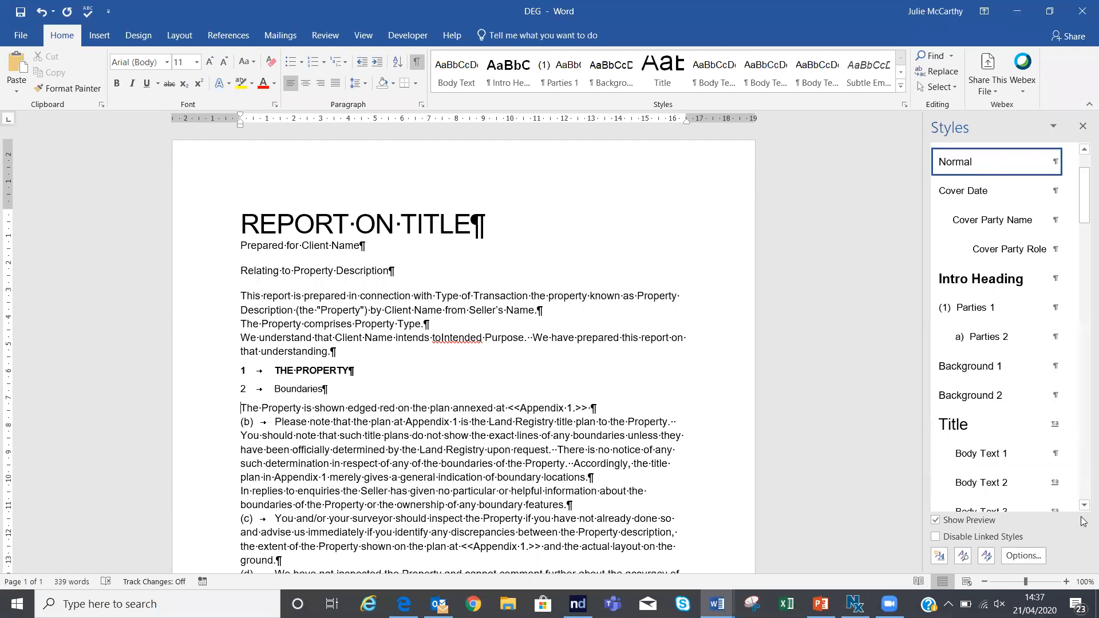
click(1083, 506)
click(1084, 506)
click(1083, 507)
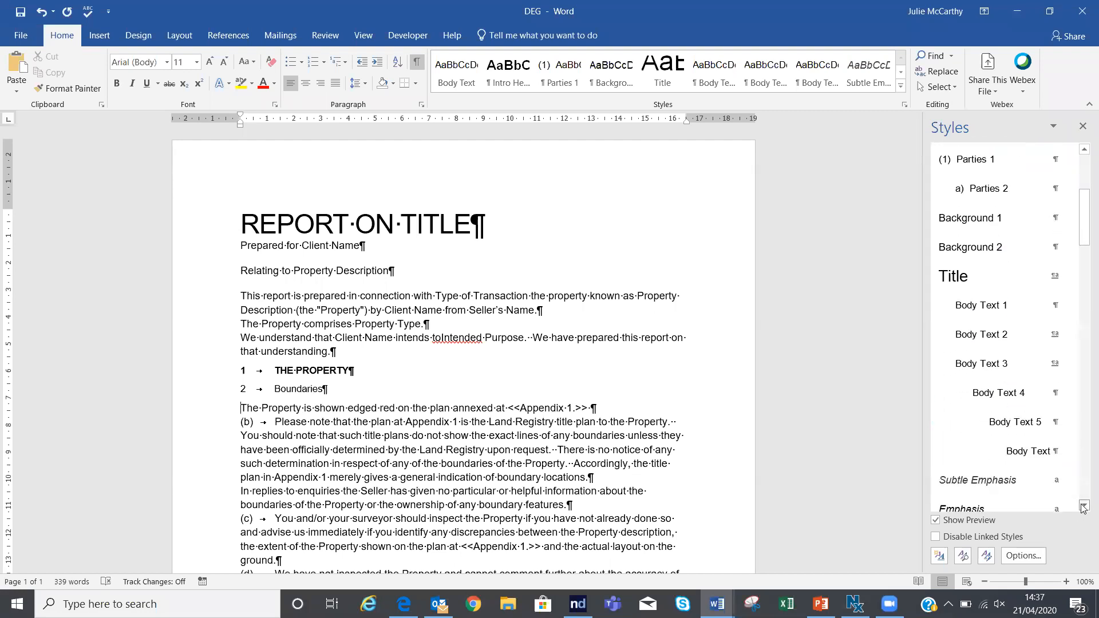
click(1083, 507)
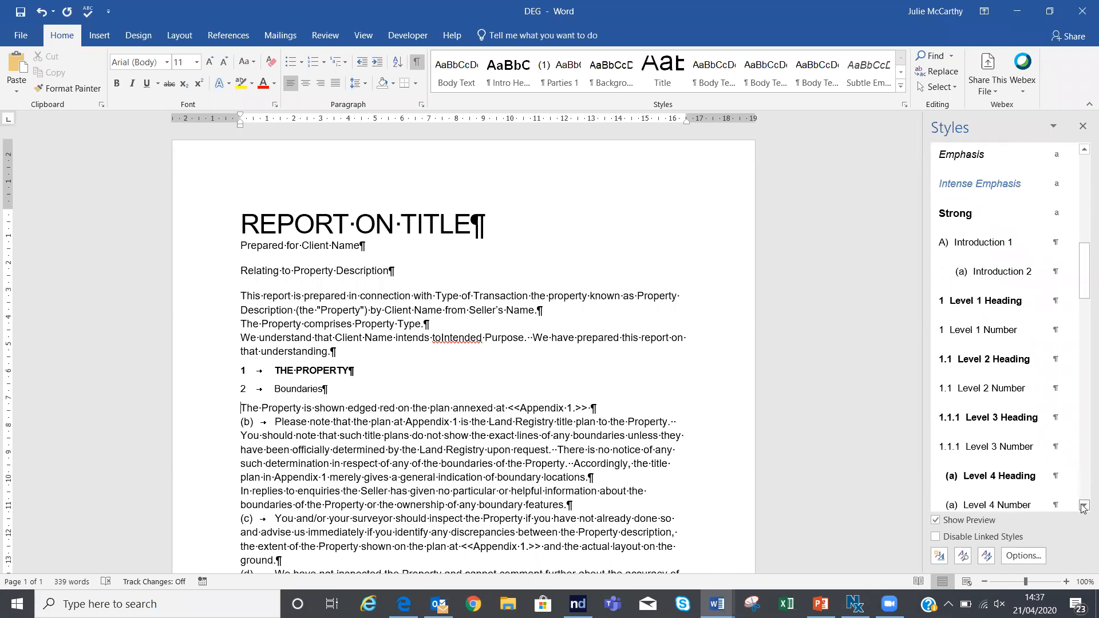
click(996, 455)
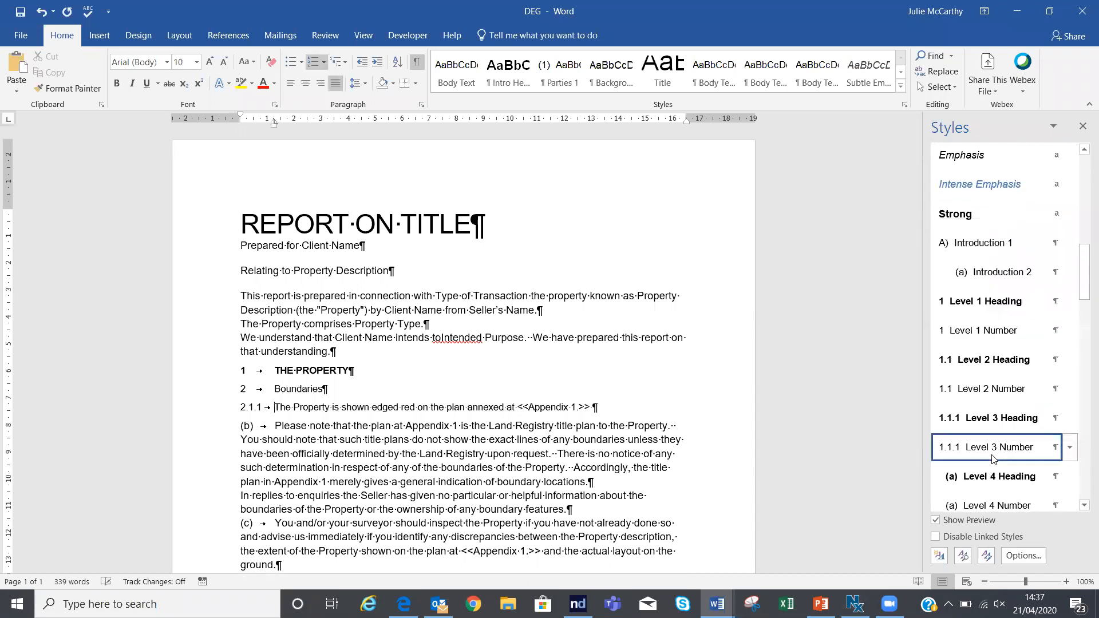
Delete the manual (b) from the "Please note that the plan" paragraph and apply Level 2 Number to it and the paragraph above
click(275, 425)
key(BackSpace)
key(BackSpace)
key(BackSpace)
key(BackSpace)
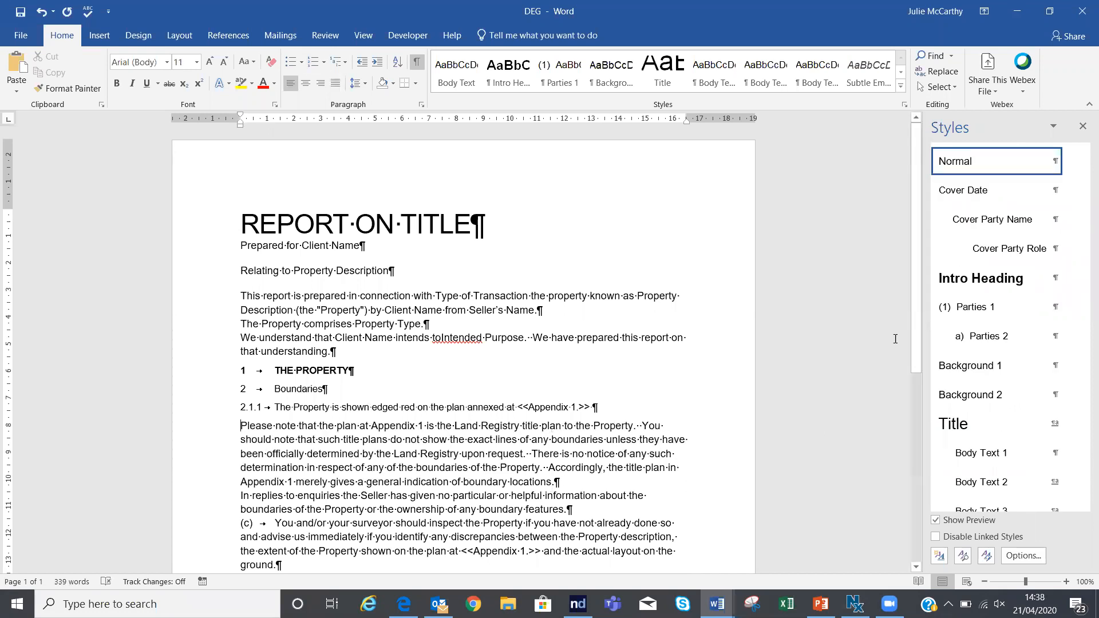
click(1083, 505)
click(1083, 506)
click(1083, 506)
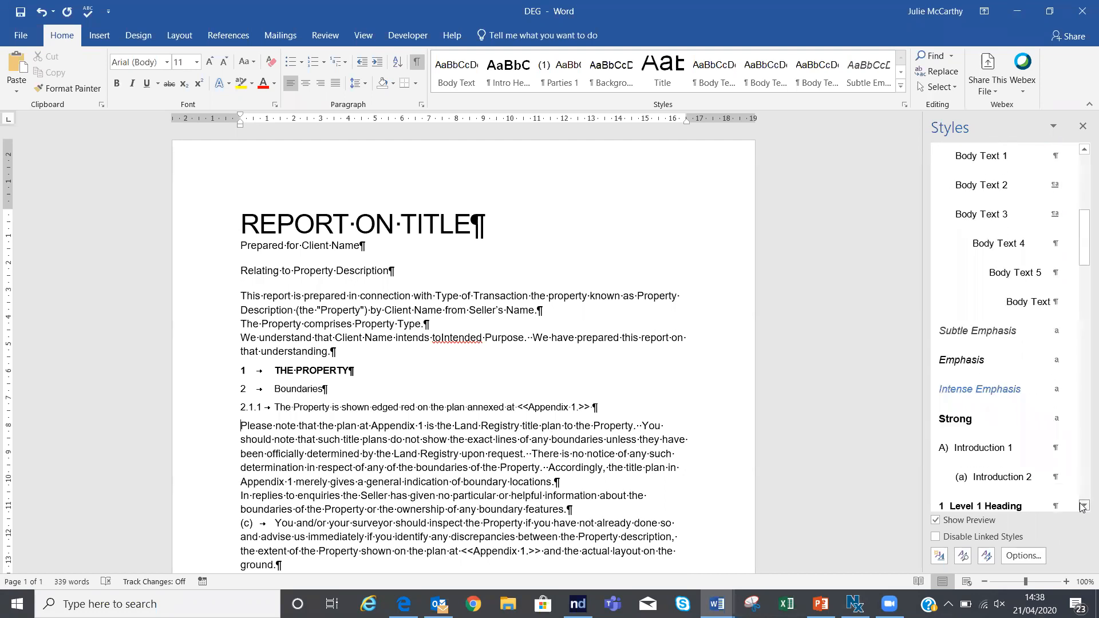
click(1083, 506)
click(1082, 506)
click(1083, 506)
click(1083, 506)
click(1083, 506)
click(1010, 468)
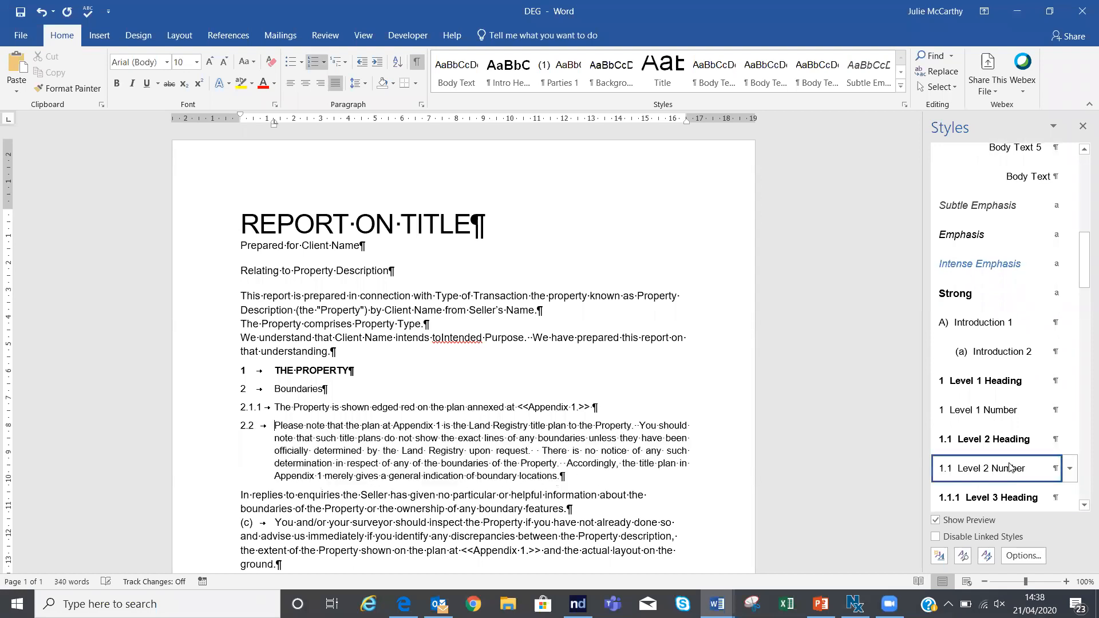
click(614, 409)
click(966, 450)
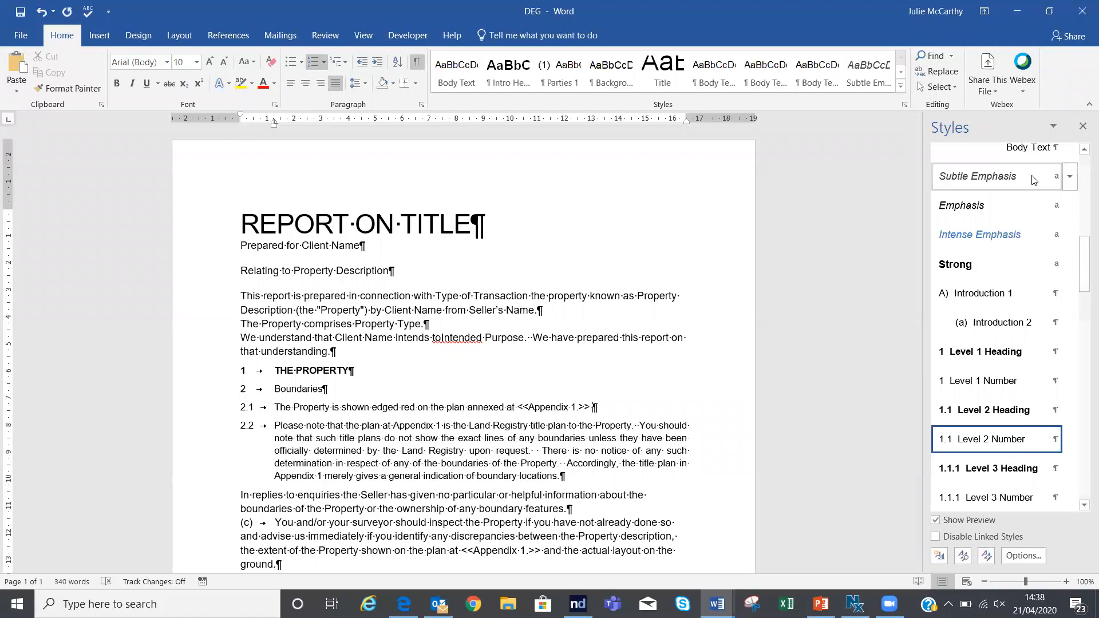
Examine the Introduction 1 style's settings in the Modify Style dialog and close it without changes
click(1083, 124)
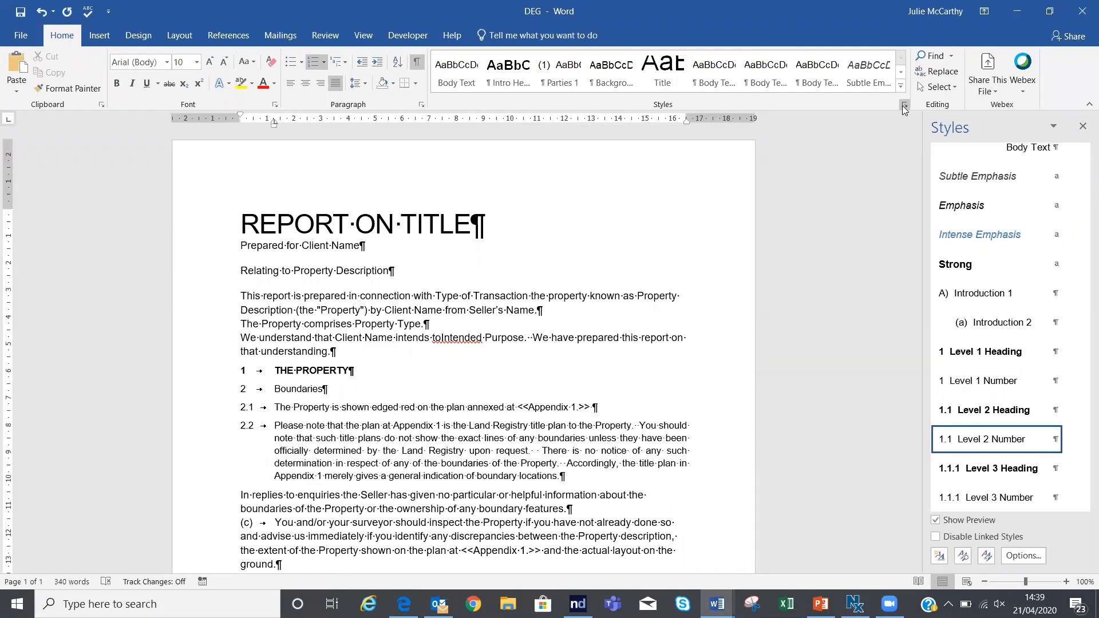
mouse_move(1068, 297)
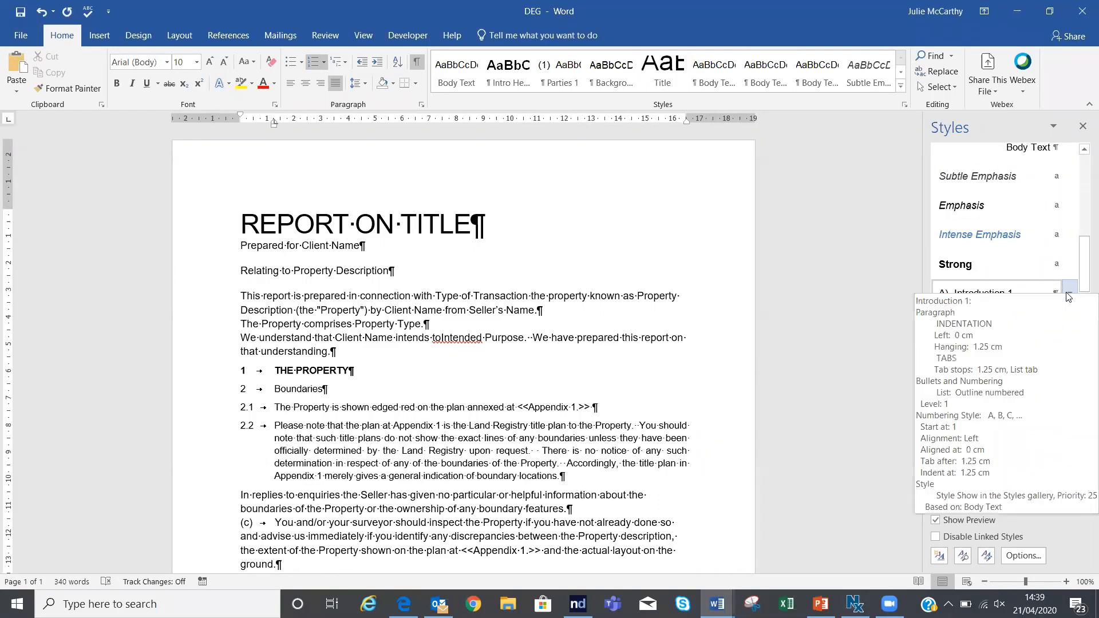
click(1068, 296)
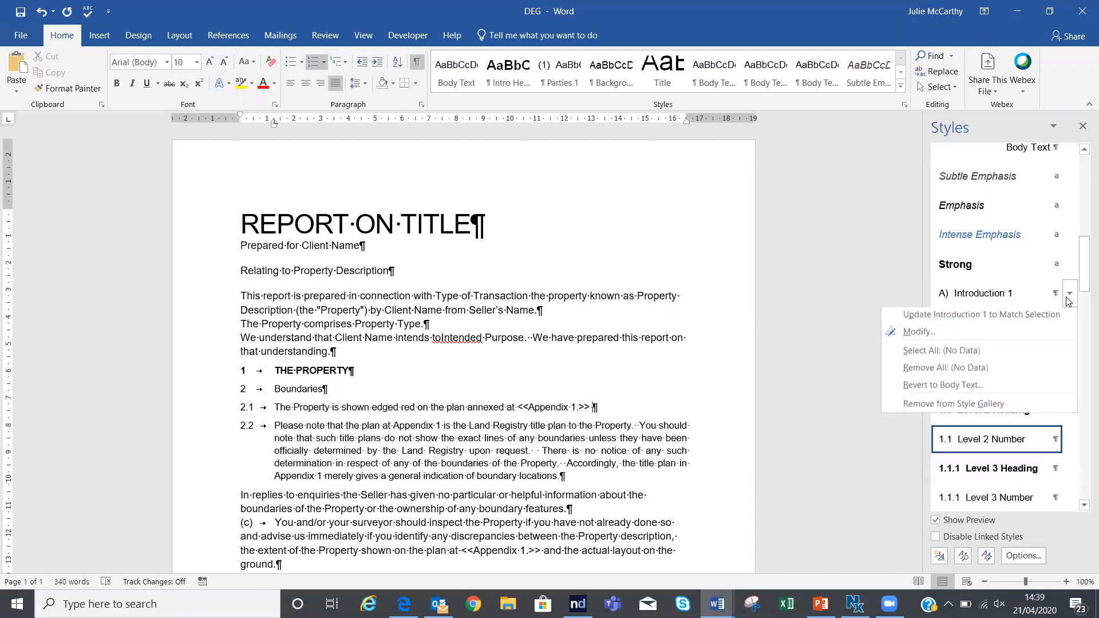
click(961, 334)
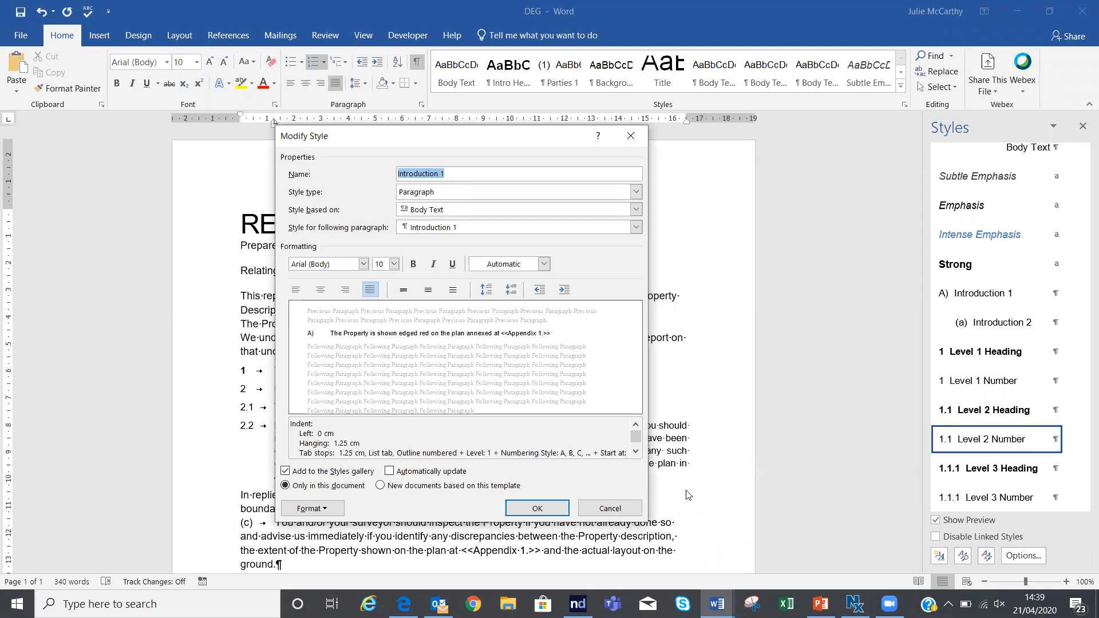
click(609, 508)
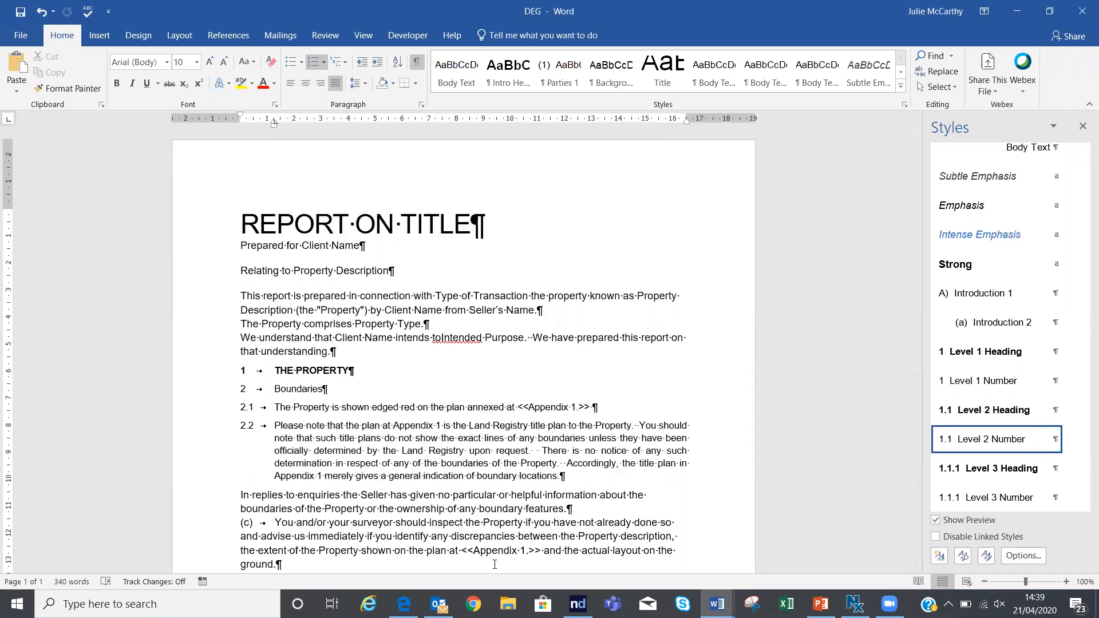
Switch to the Health and Safety document and view its table of contents together with the References tools
click(716, 604)
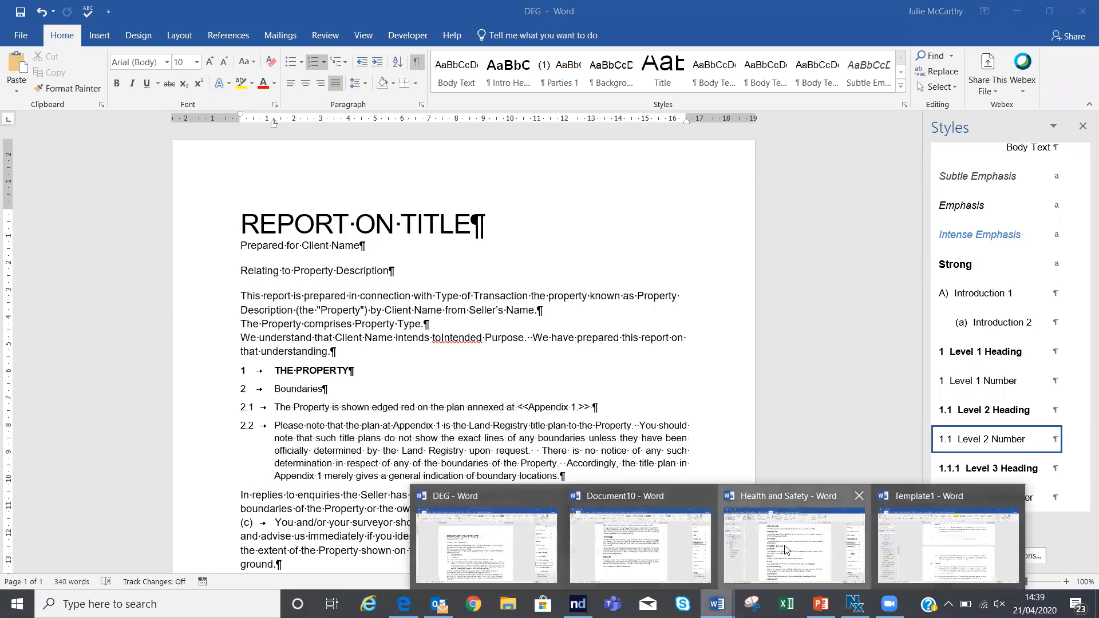
click(786, 549)
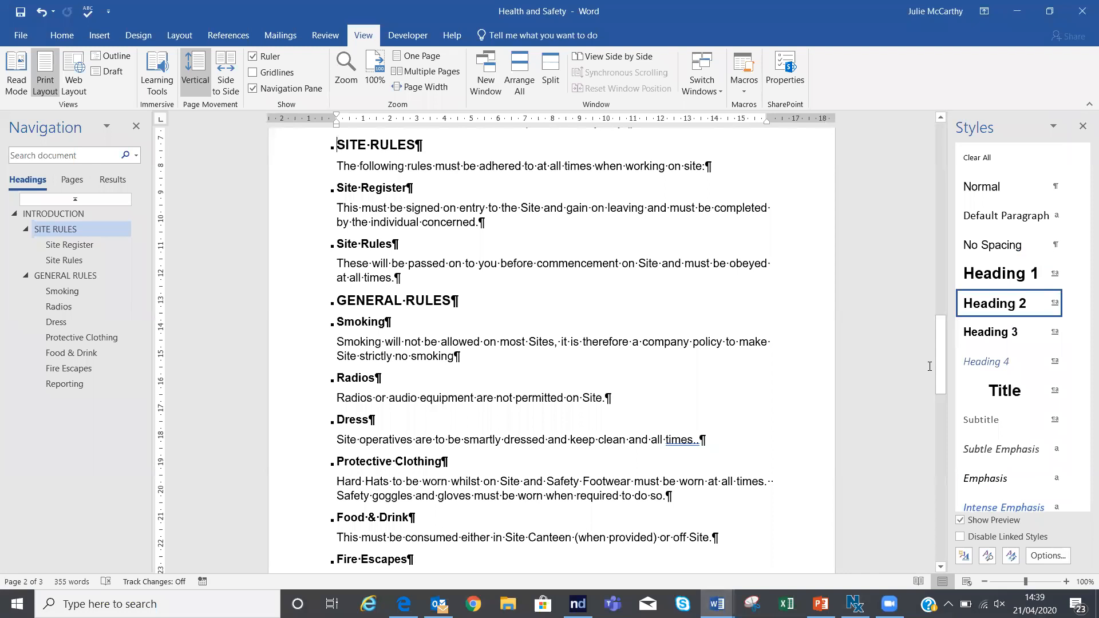
drag(942, 361, 948, 145)
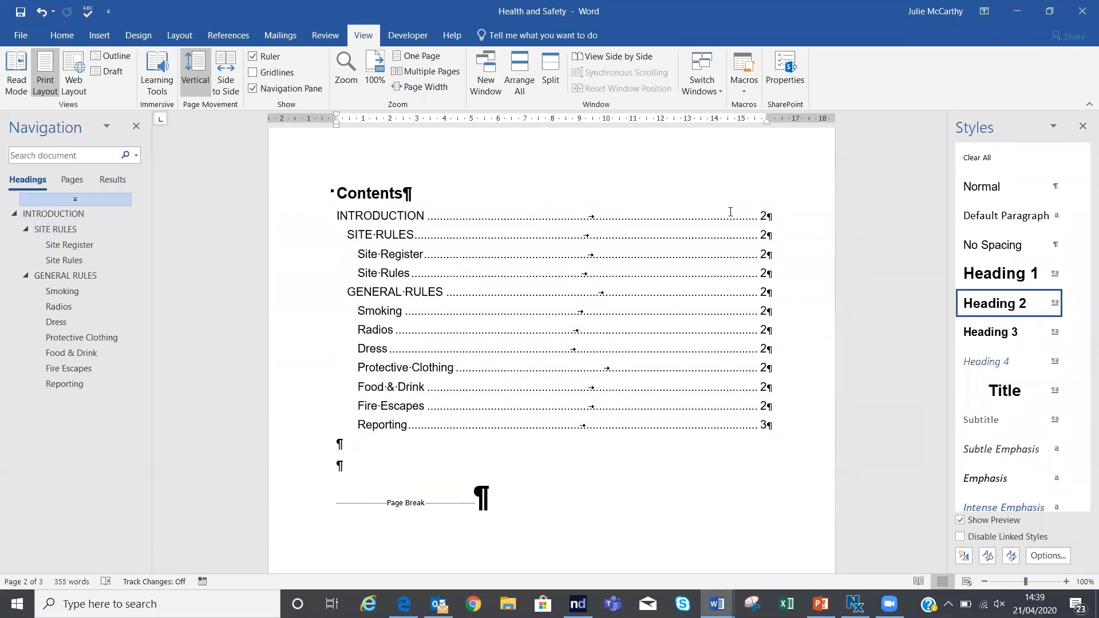
click(228, 36)
click(336, 215)
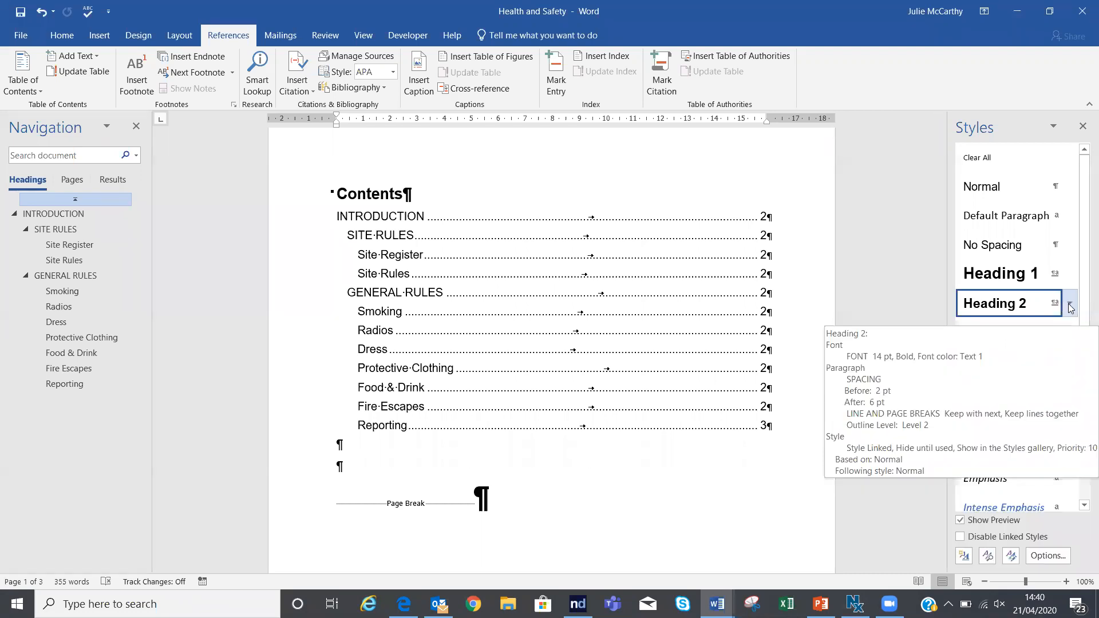
Try the "New documents based on this template" option in the Heading 2 style's settings and discard the change
click(1070, 308)
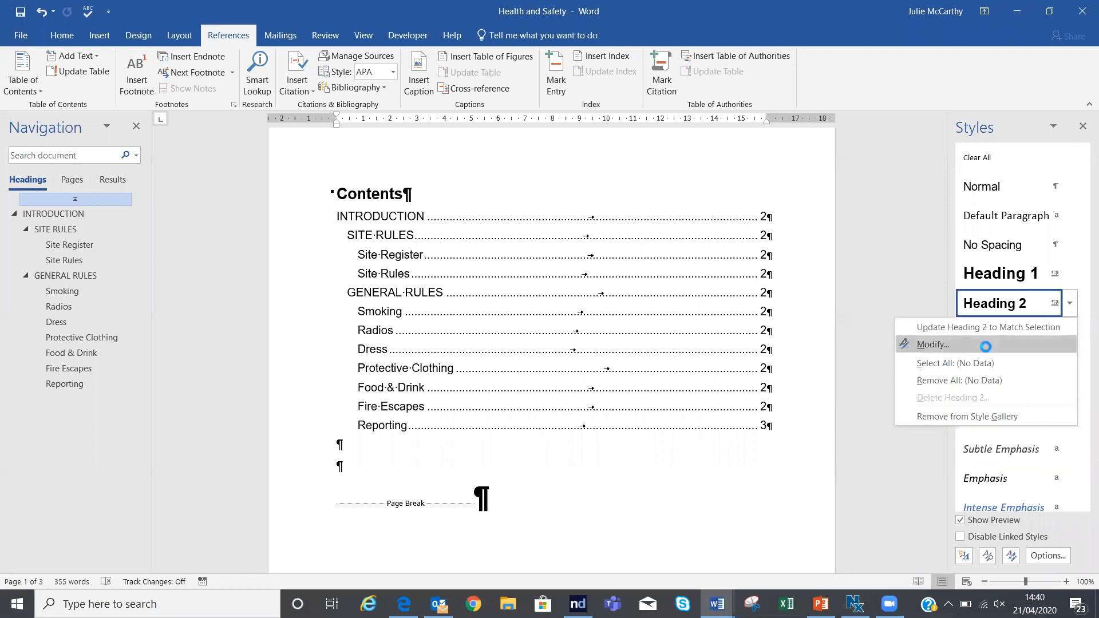
click(984, 346)
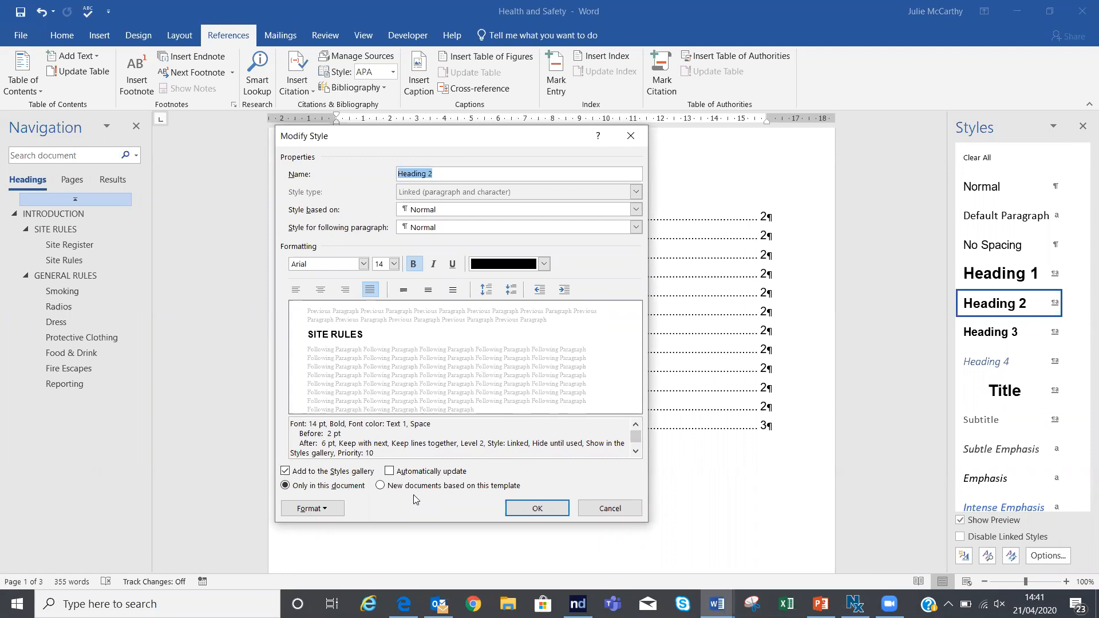
click(380, 486)
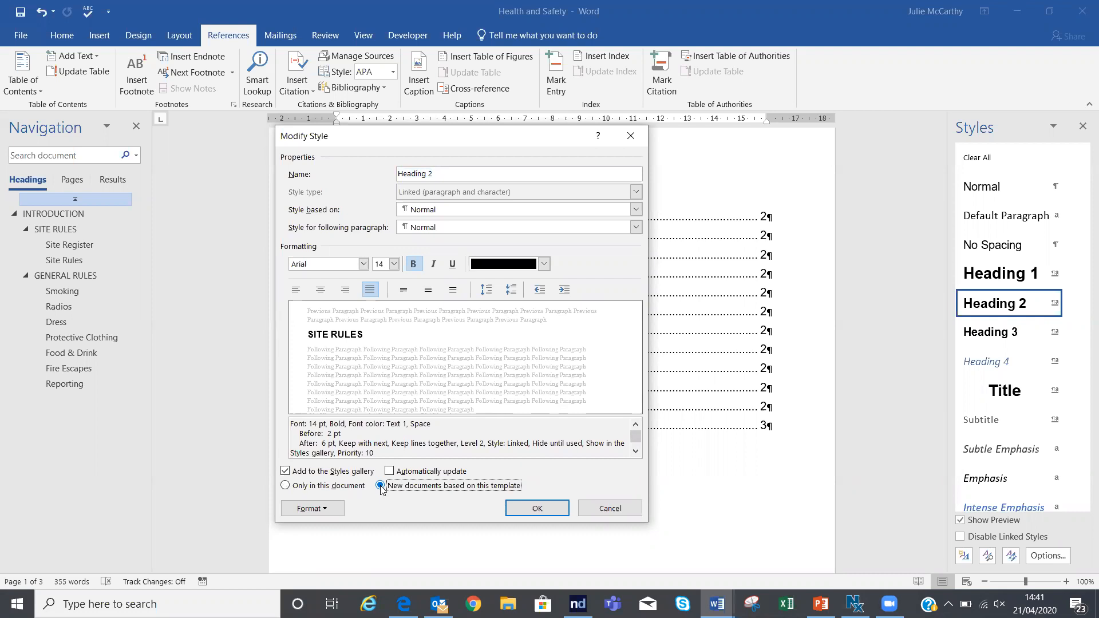
click(609, 508)
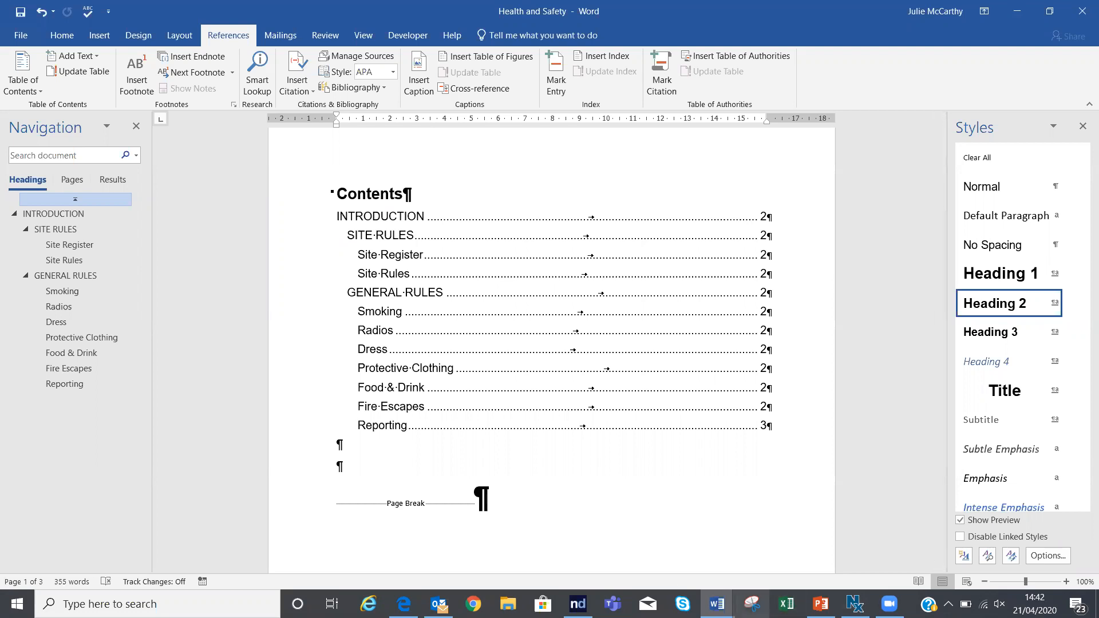
Switch to Document10
mouse_move(717, 603)
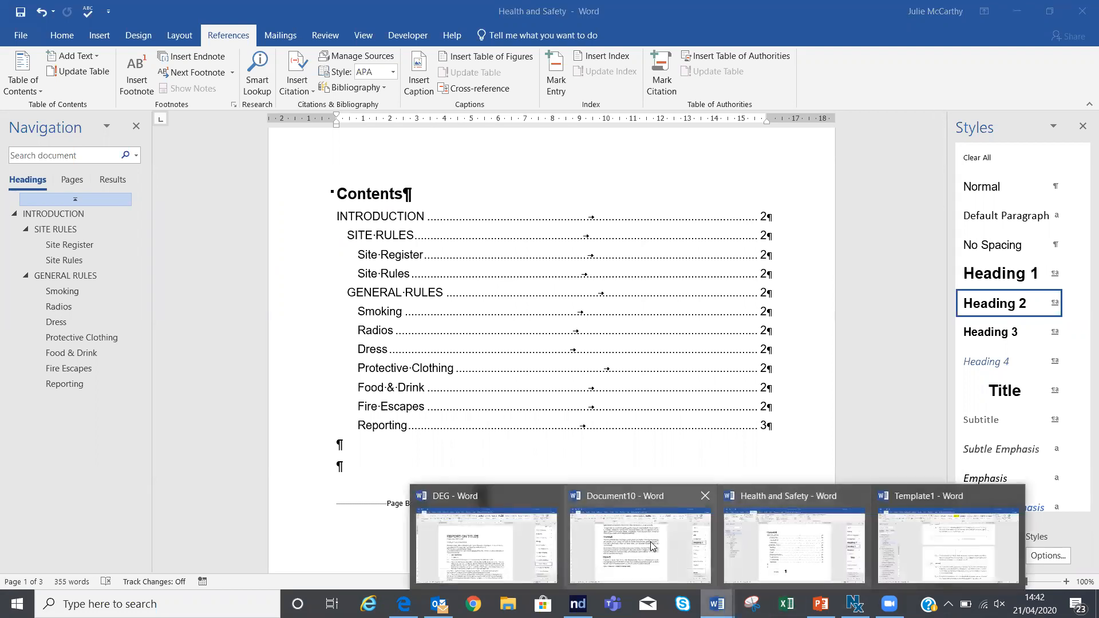
click(620, 504)
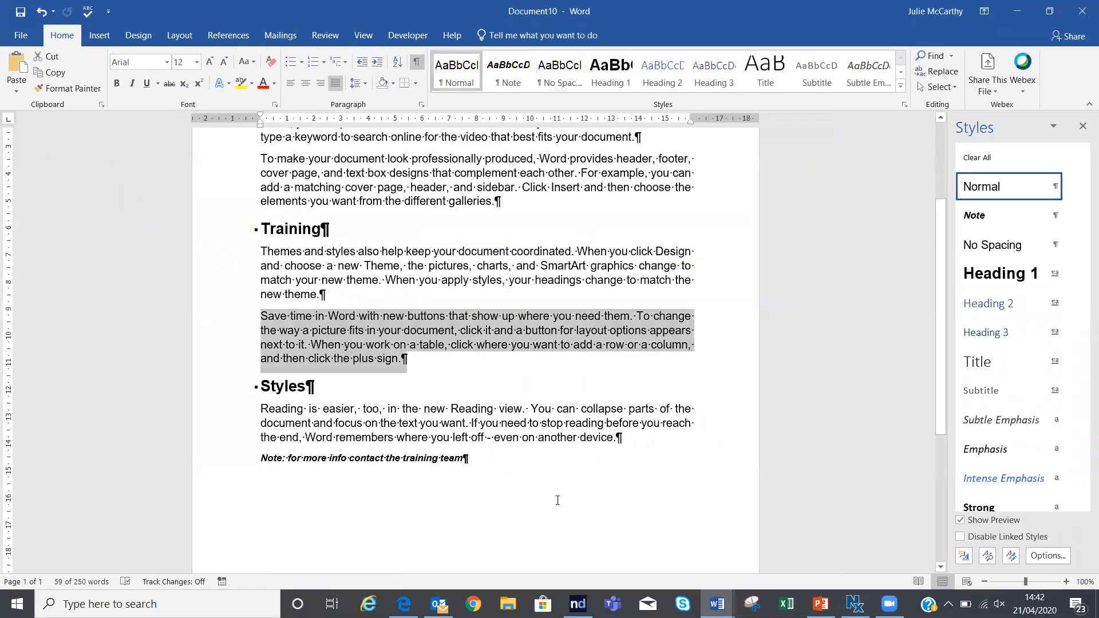
Delete all the text in Document10
click(514, 505)
key(ctrl+a)
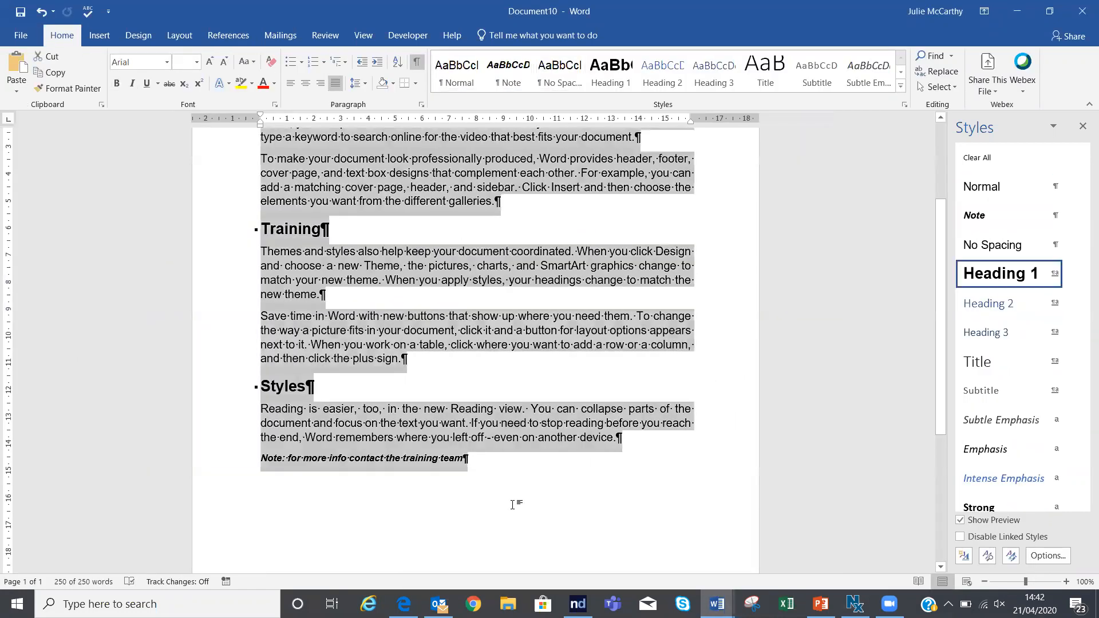
key(Delete)
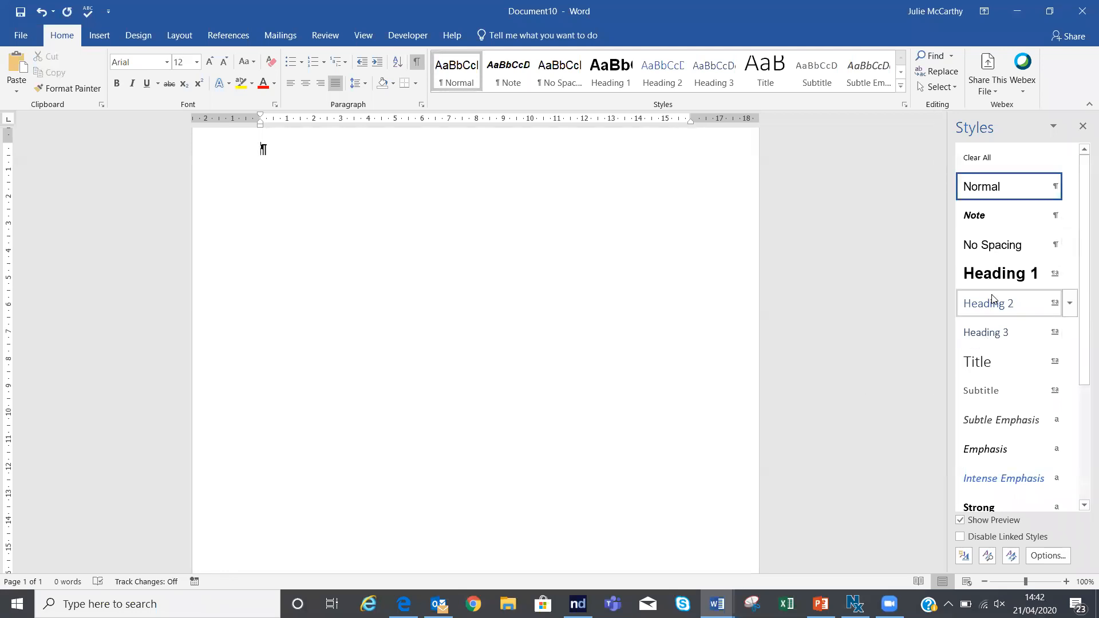
Review the Normal style's settings and the Create New Style from Formatting options, discarding both without changes
mouse_move(992, 299)
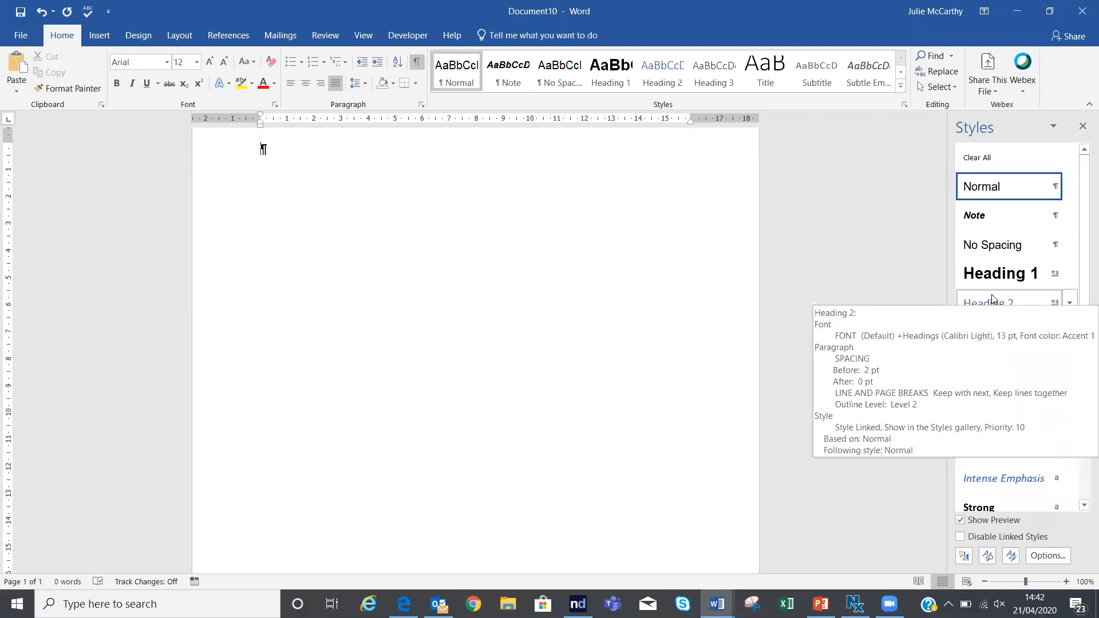
click(1069, 186)
click(944, 227)
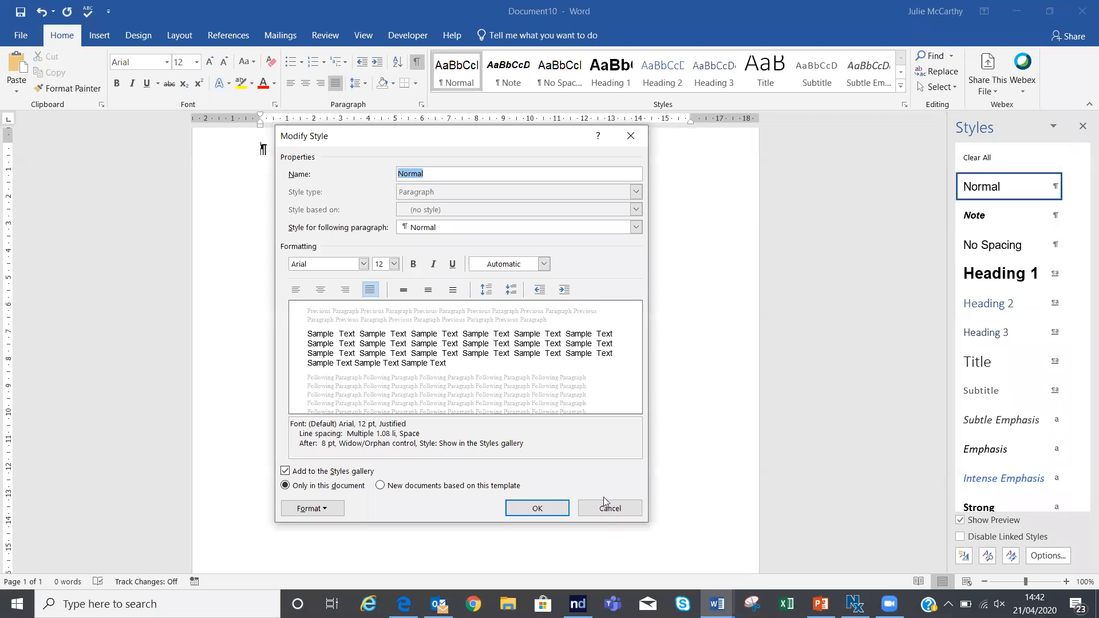
click(602, 509)
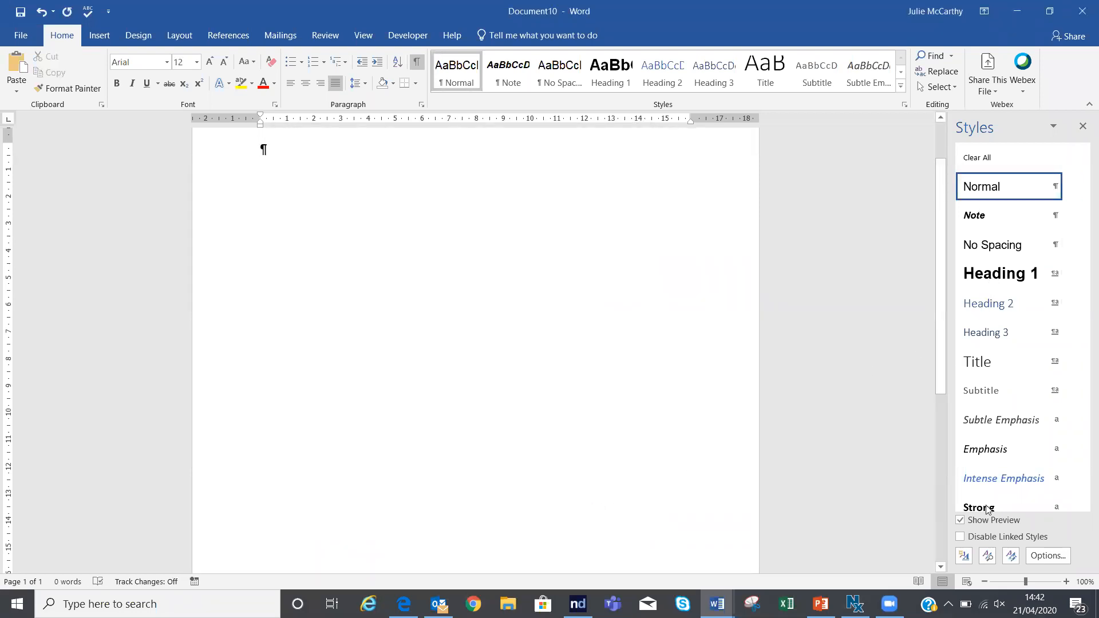
click(963, 556)
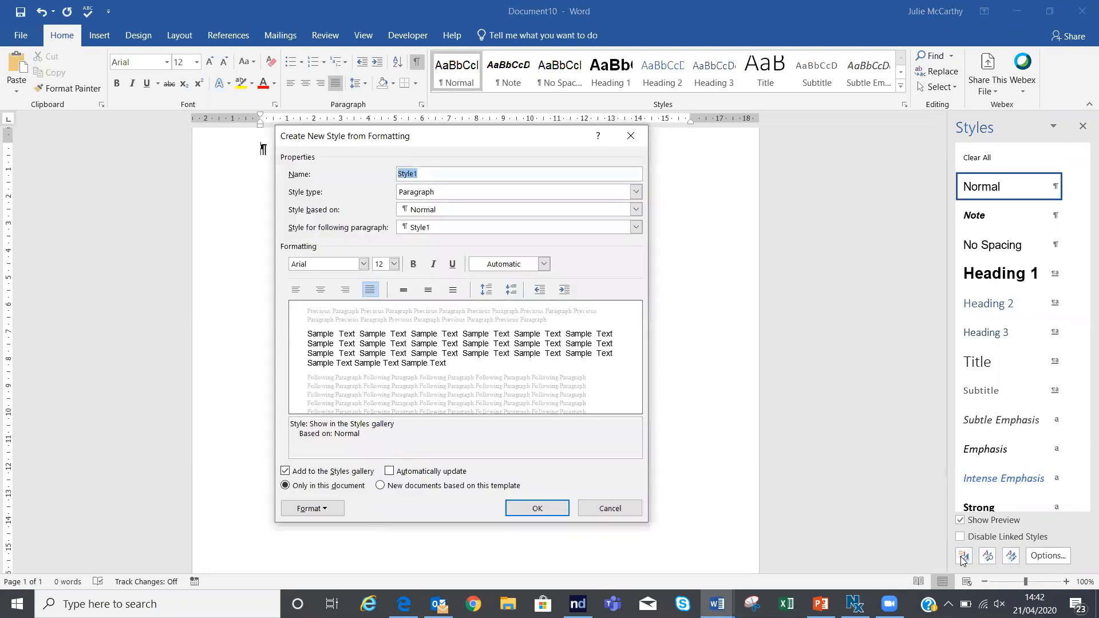
click(612, 509)
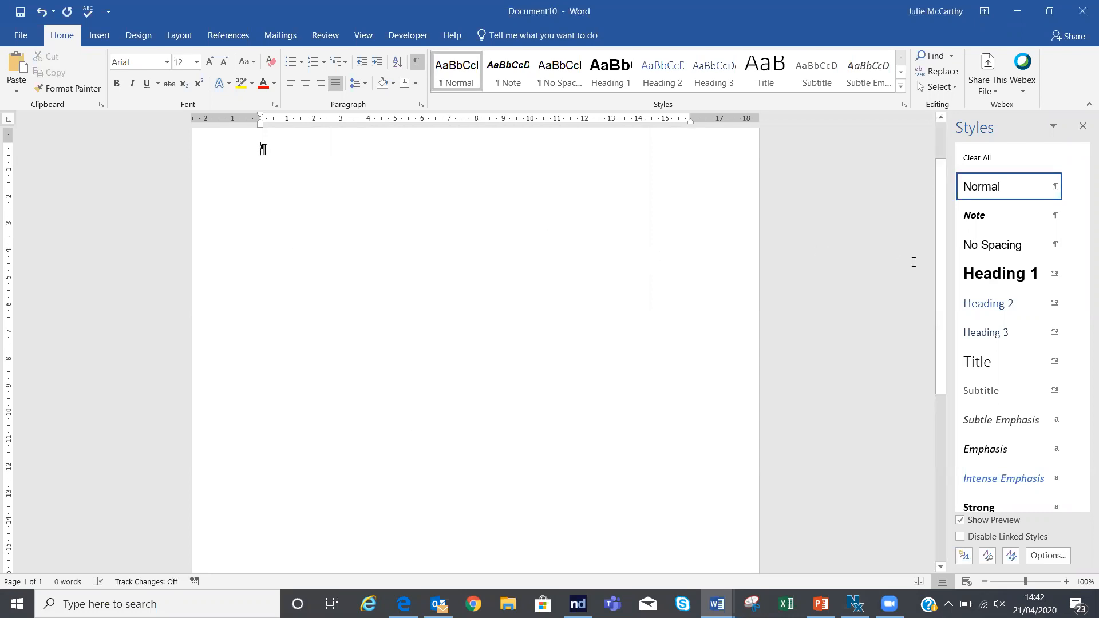
Save the emptied document to the Desktop as a Word Template, named with the author's first name followed by "Styles Template"
scroll(938, 242, up, 2)
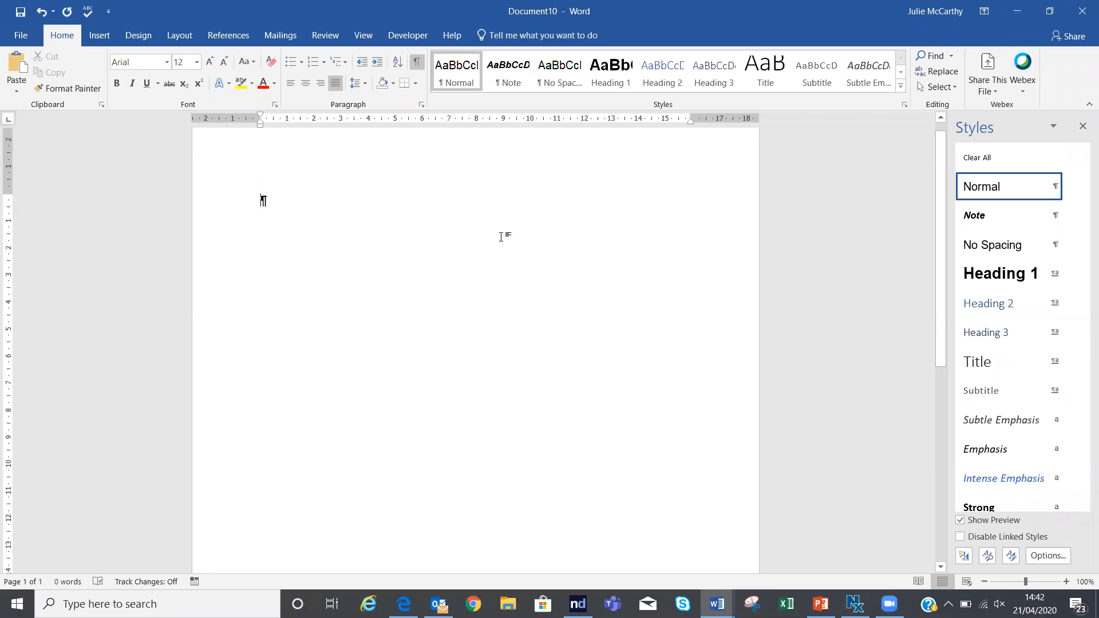
click(19, 36)
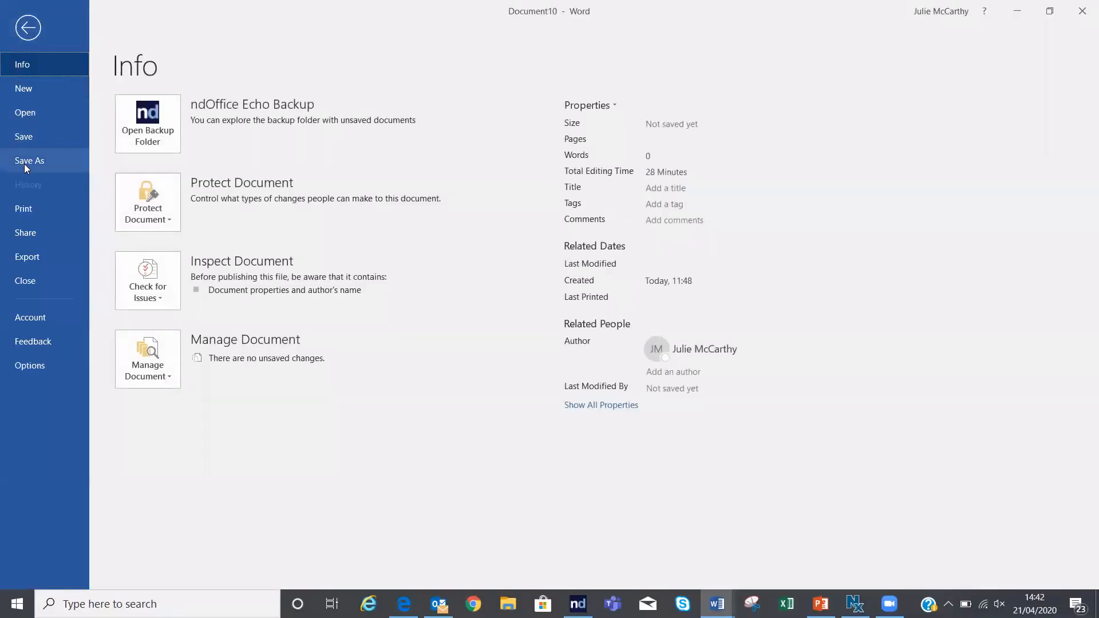
click(24, 163)
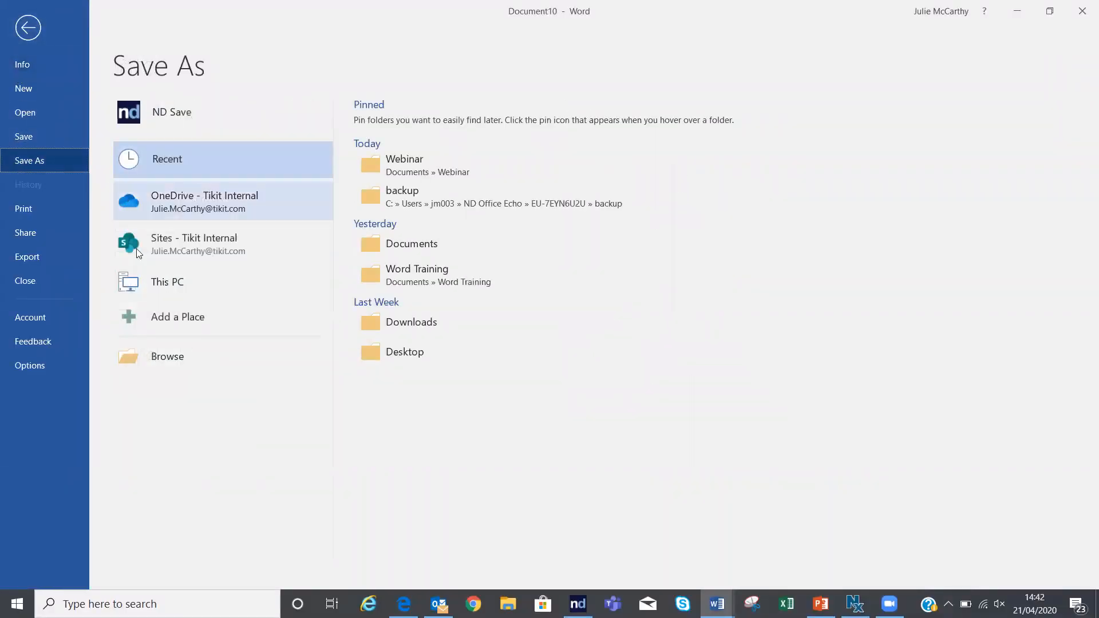
click(155, 281)
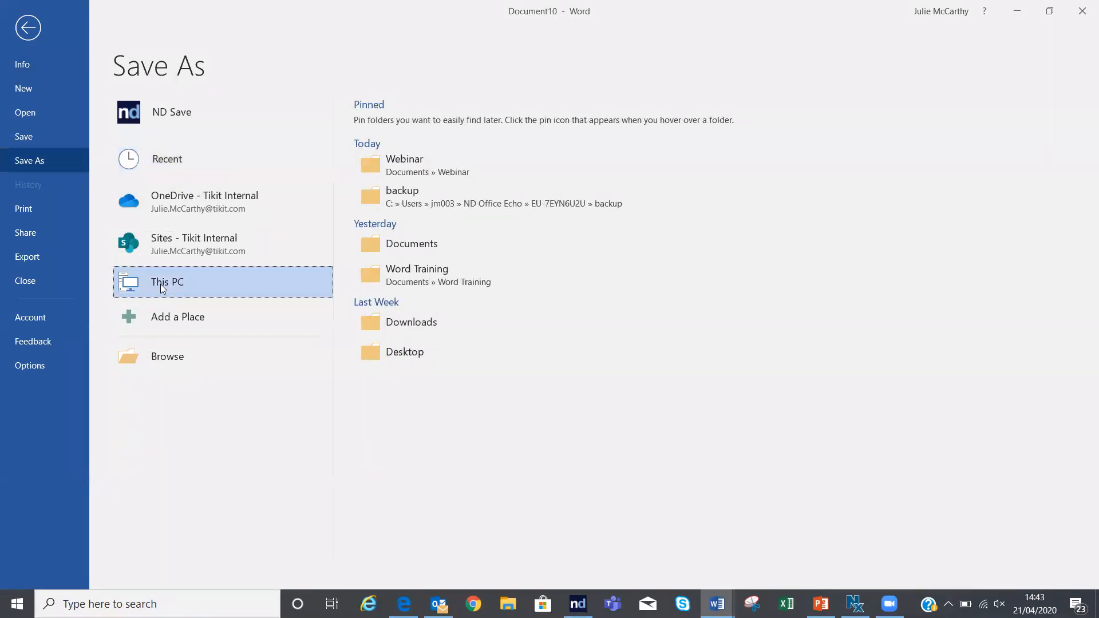
click(384, 358)
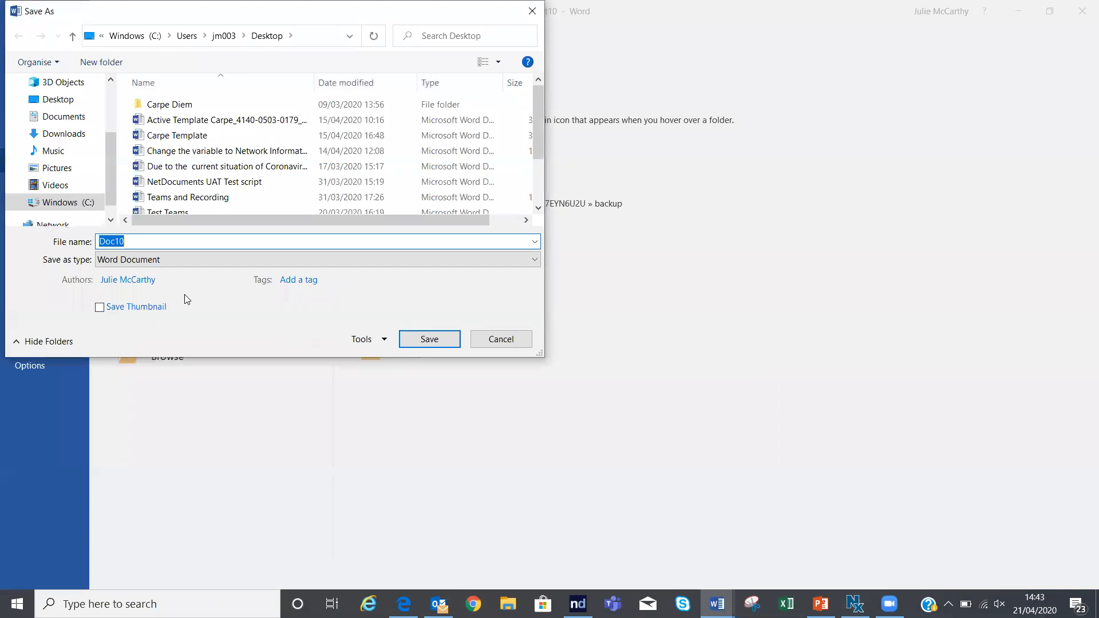
text(Julie Styles Template)
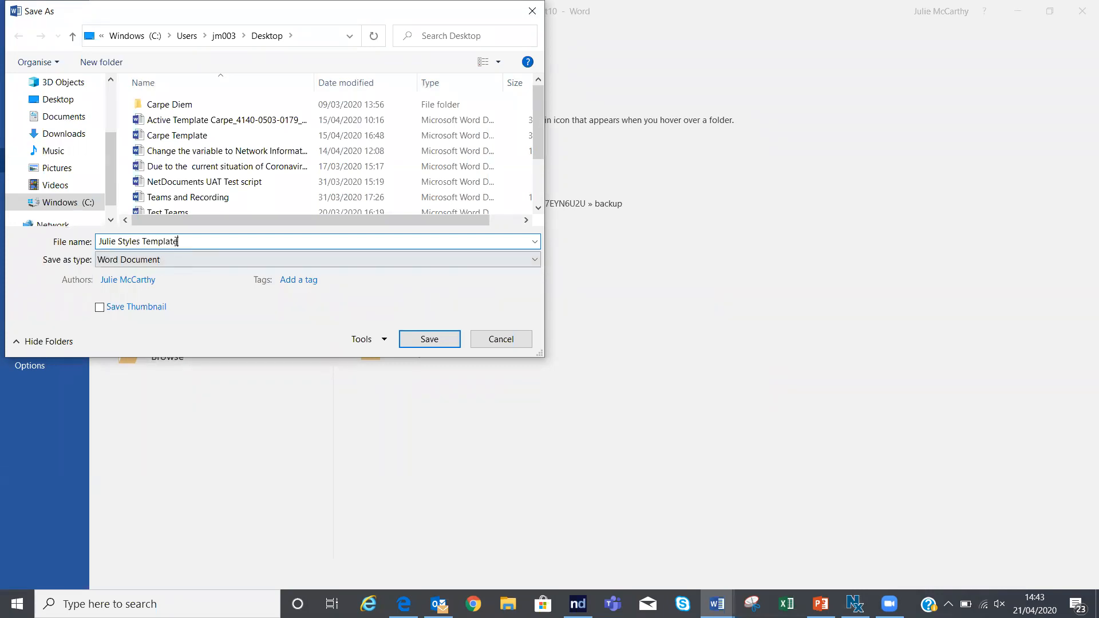
click(131, 261)
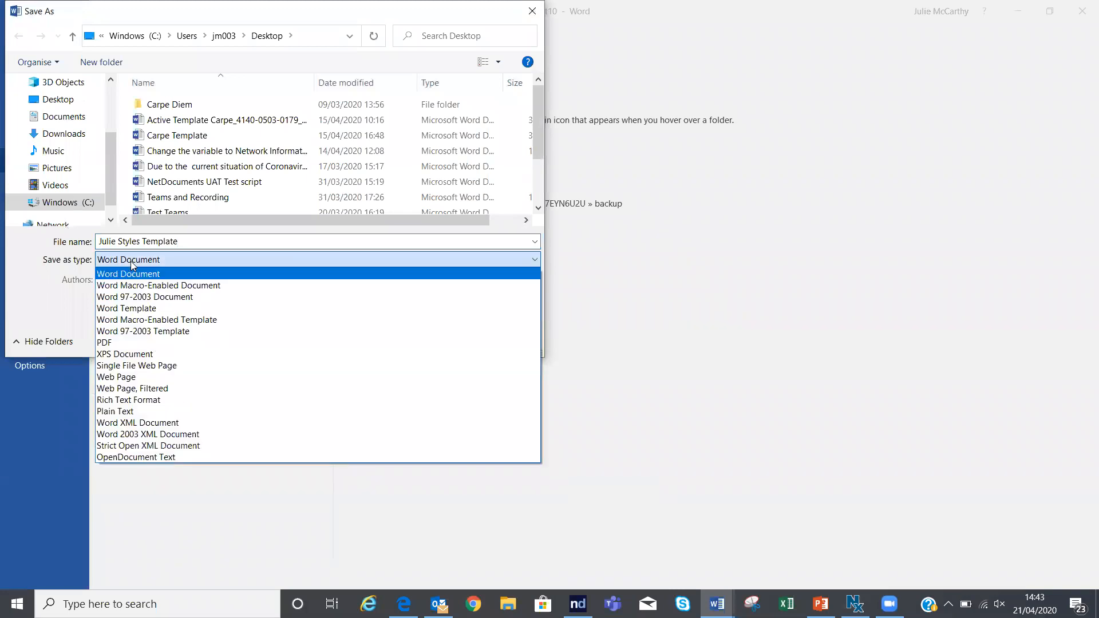
click(125, 310)
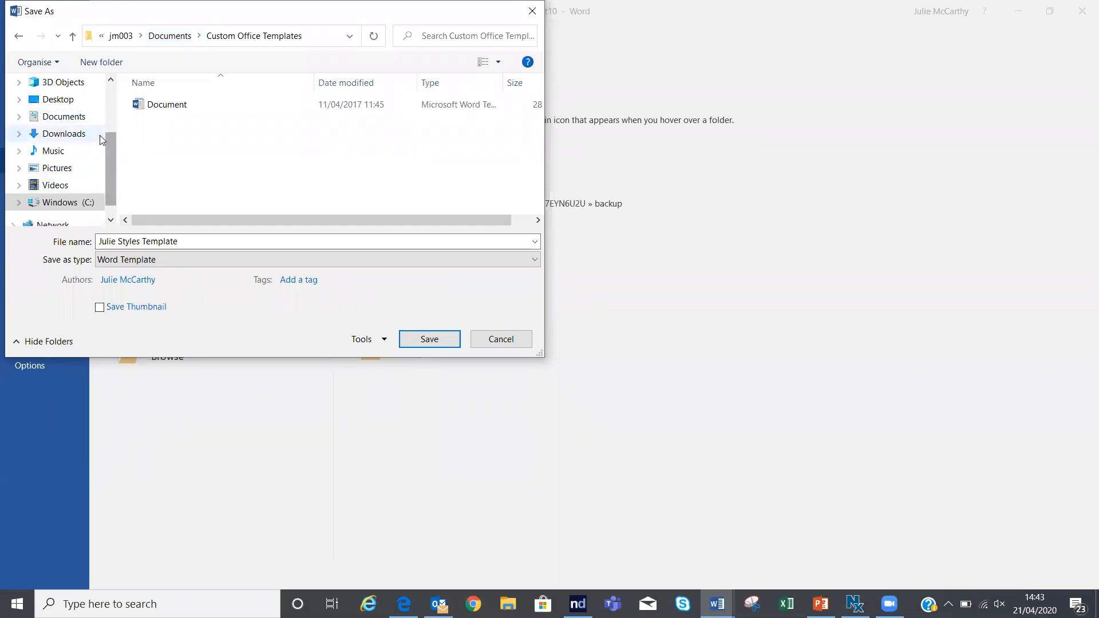
drag(111, 173, 109, 160)
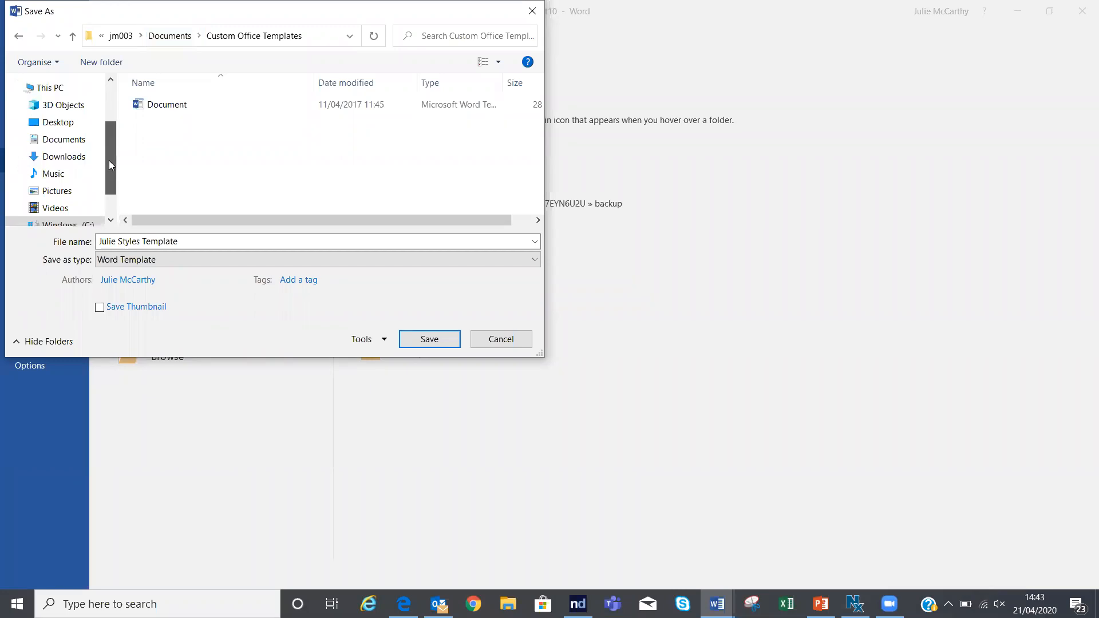
click(65, 126)
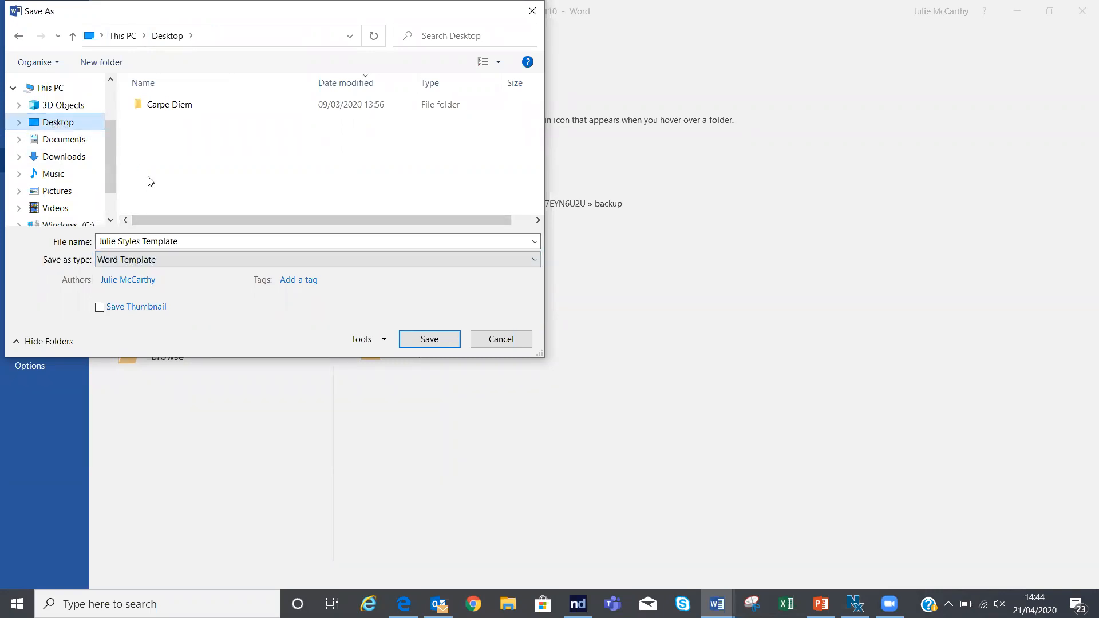
click(429, 339)
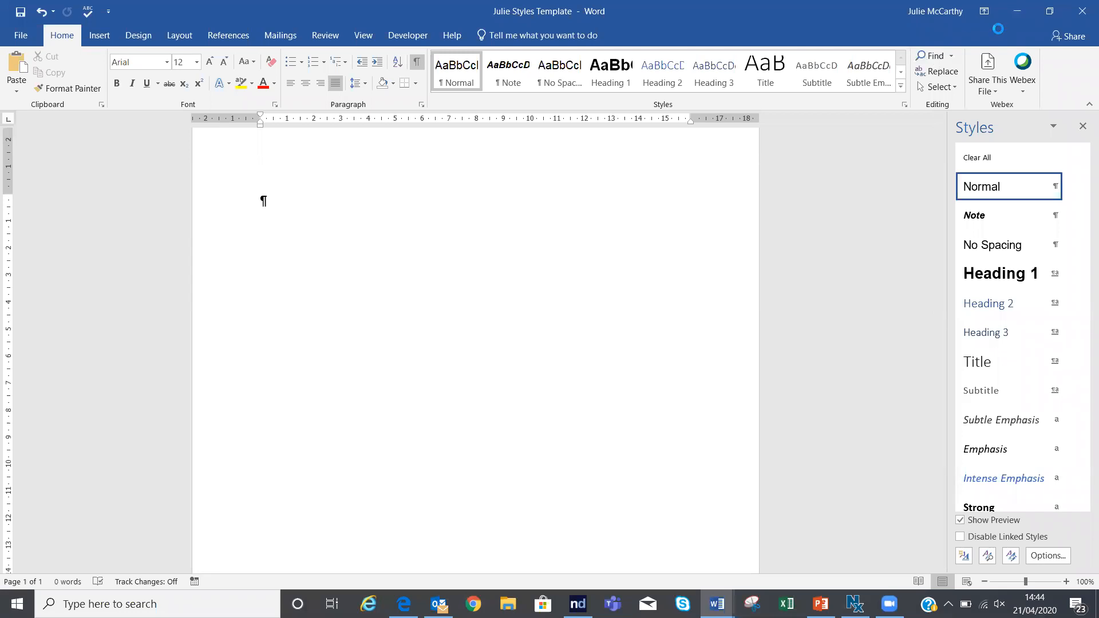
Clear the open windows to reach the desktop and create a new document from the saved styles template there
click(1016, 13)
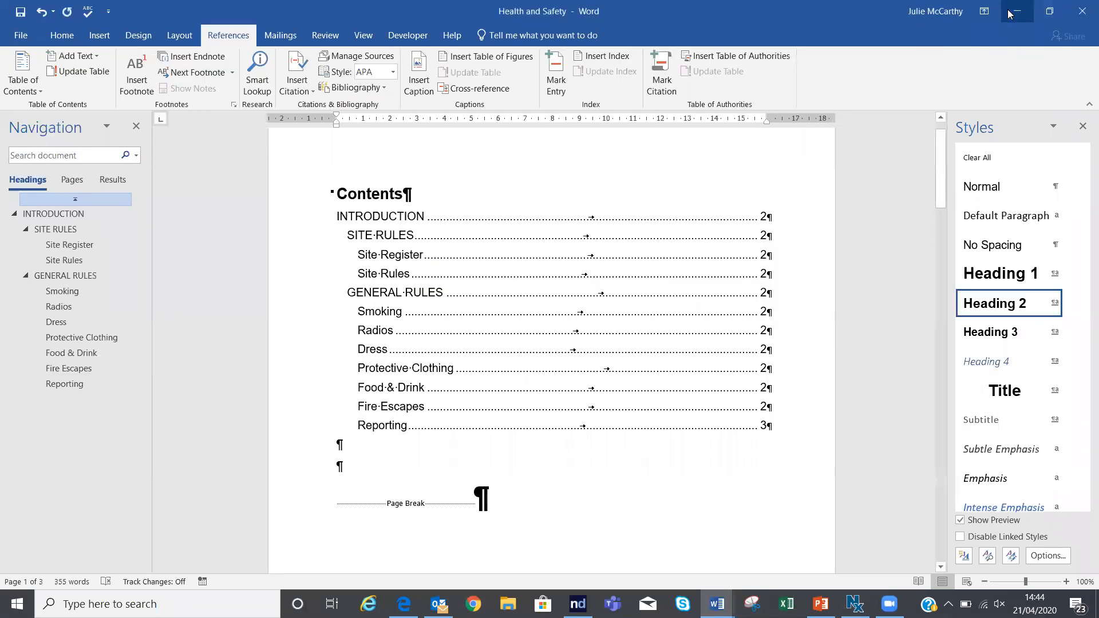
click(1007, 9)
click(1007, 9)
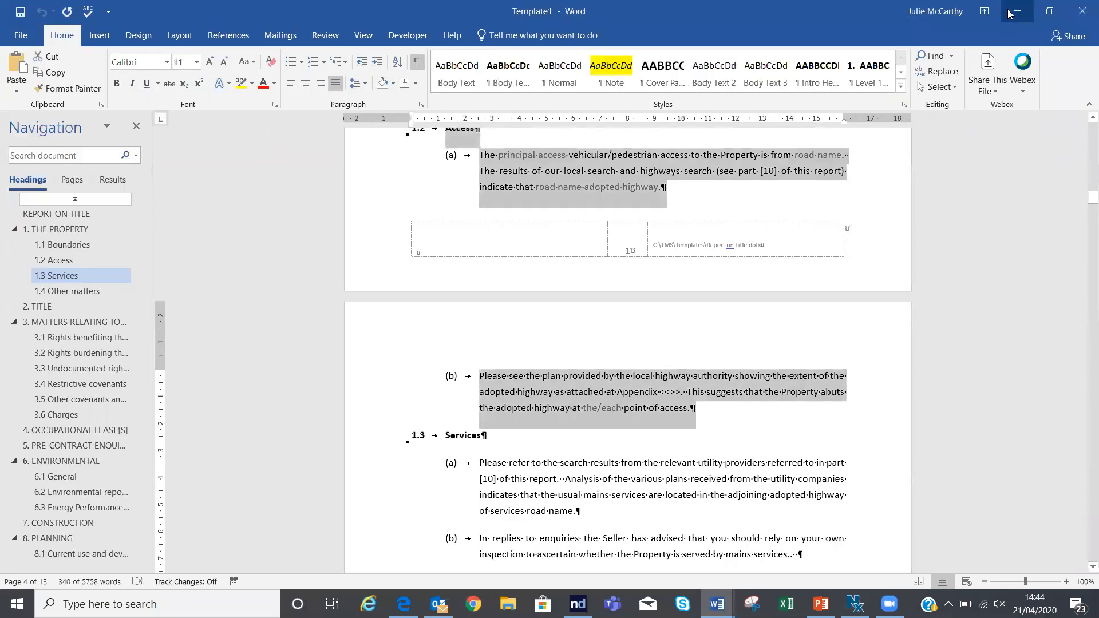
click(1007, 9)
click(1007, 9)
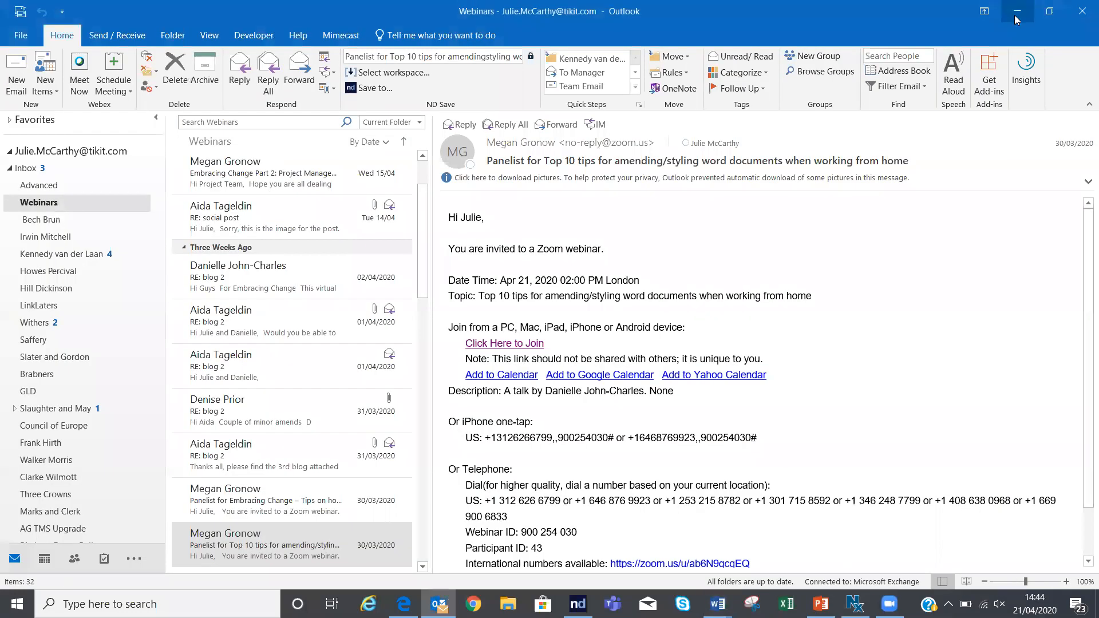
click(1016, 18)
click(1016, 11)
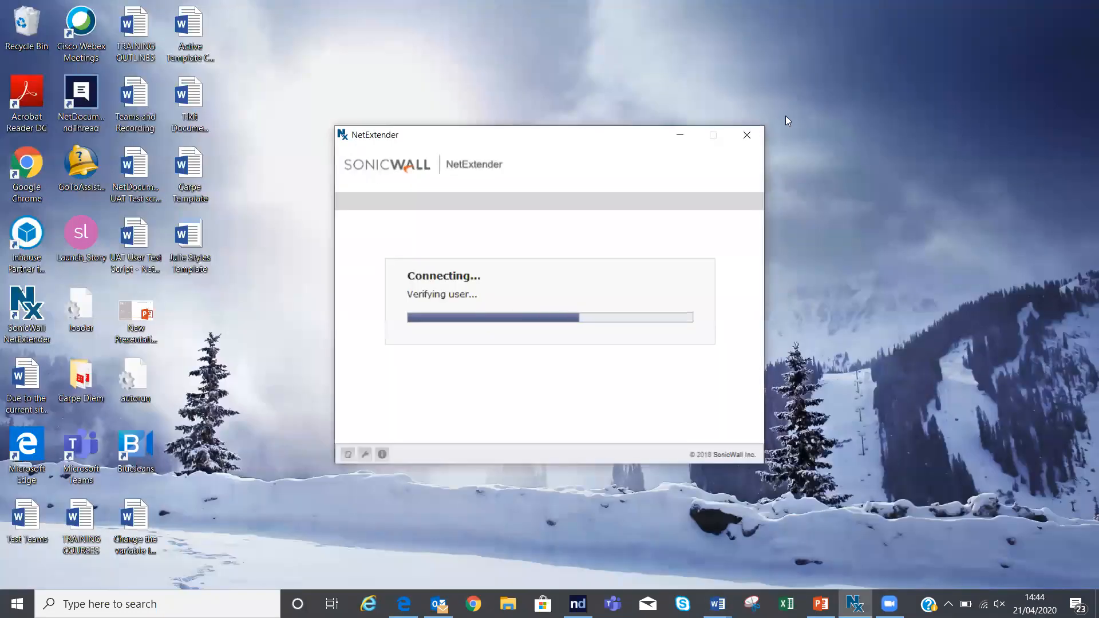
click(682, 138)
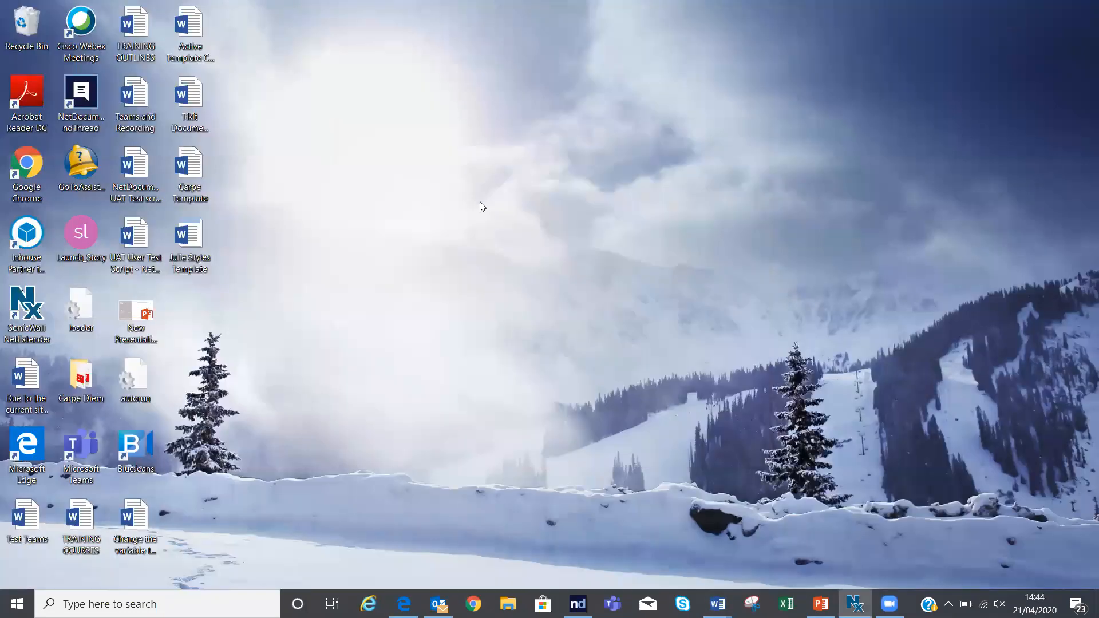
double_click(196, 264)
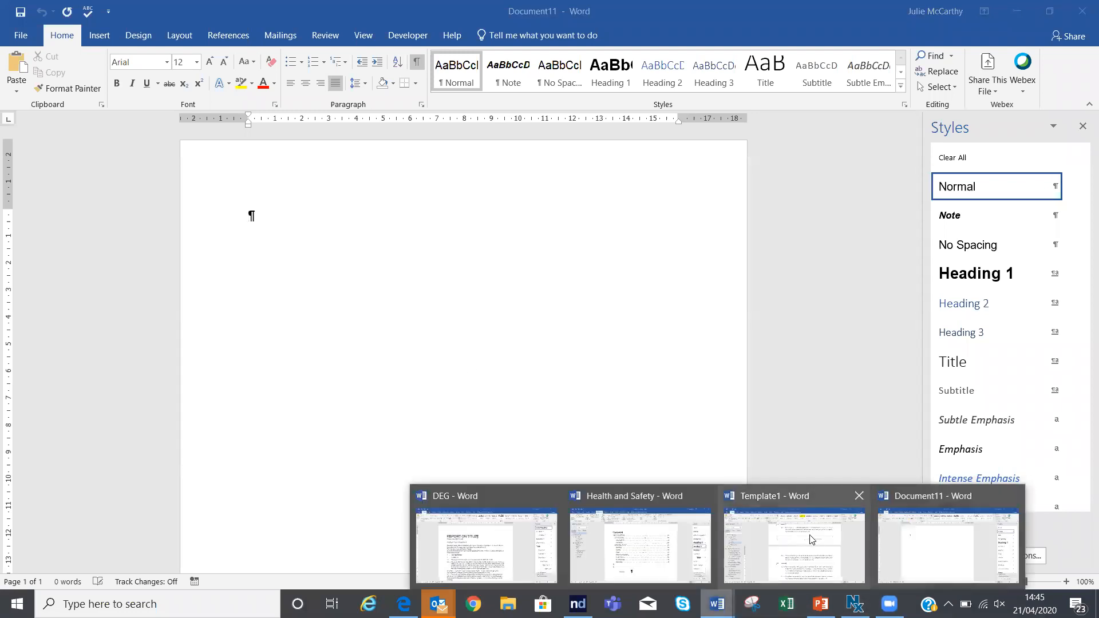
View the Health and Safety document and return to Document11
click(667, 525)
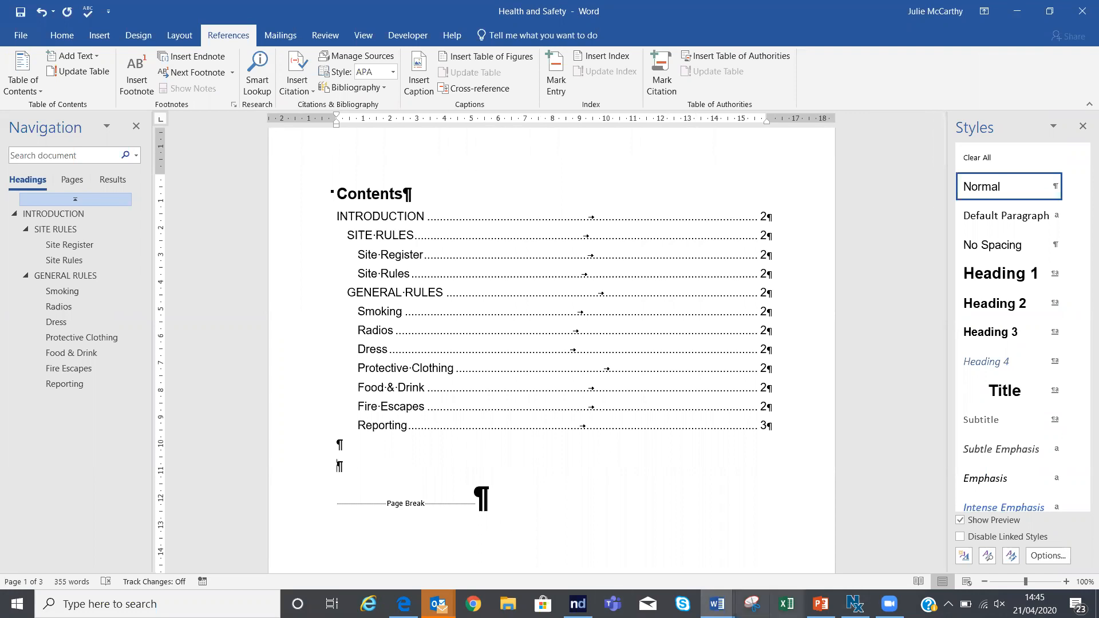
click(716, 604)
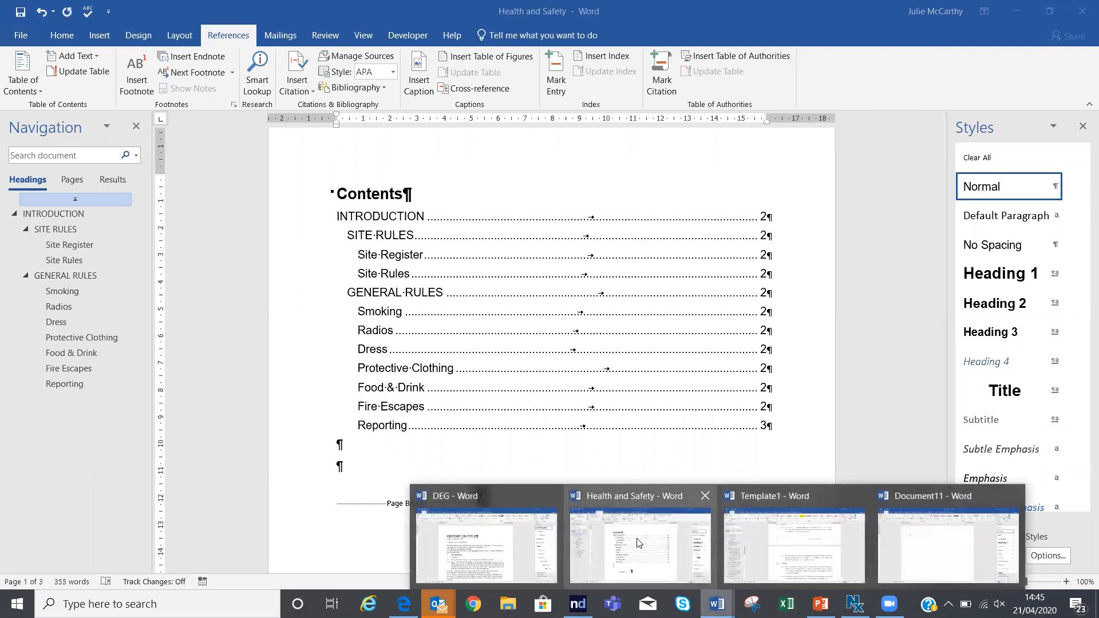
click(893, 504)
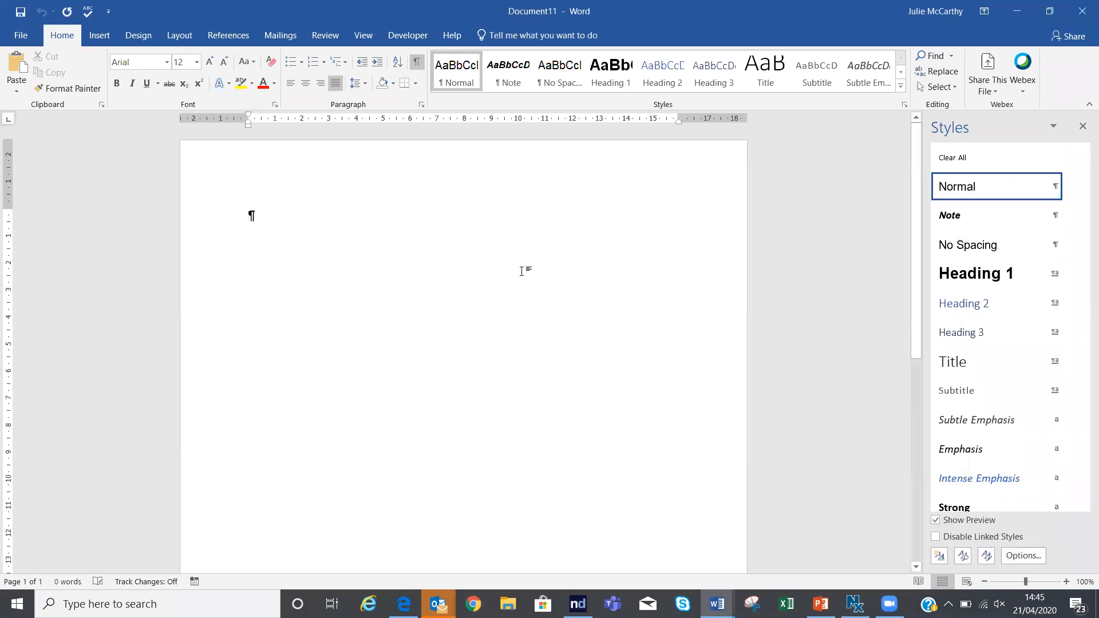
Save the new document to the Desktop as a Word Document named "Note Style" and close it
click(20, 12)
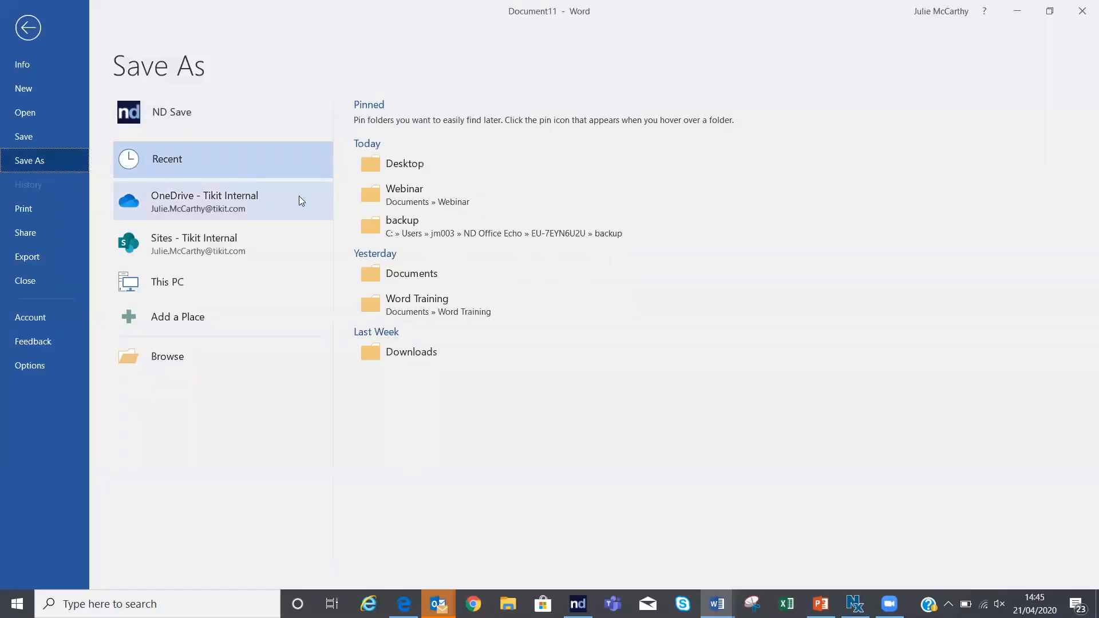
click(384, 166)
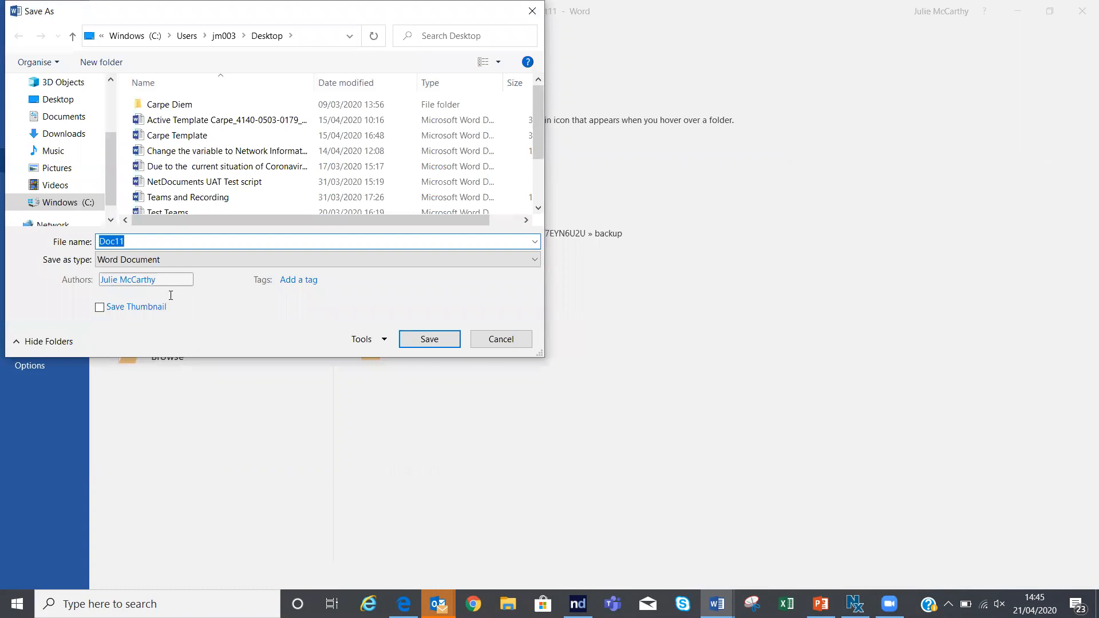
text(New)
key(BackSpace)
key(BackSpace)
text(Style)
click(427, 340)
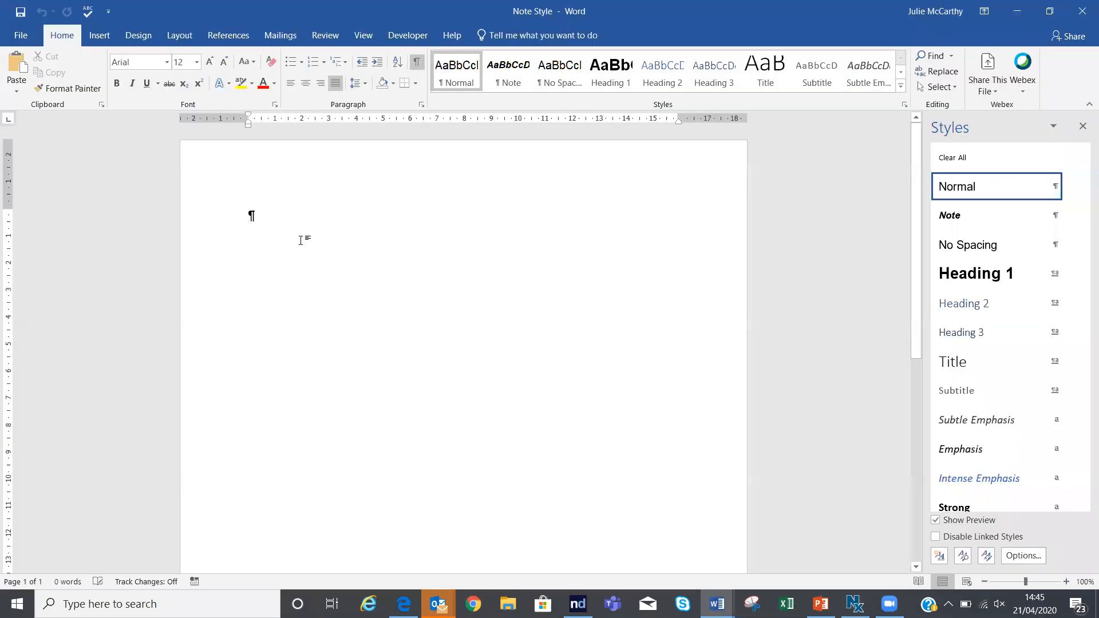
key(ctrl+w)
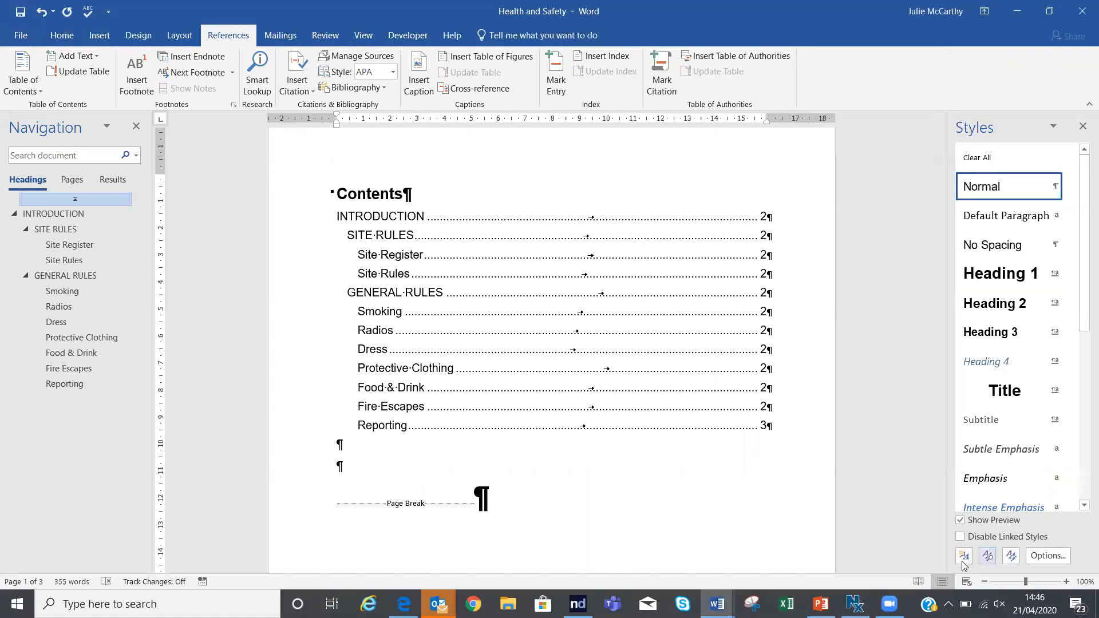
In the style Organizer, replace the Normal template with the Note Style document from the Desktop, listing all Word documents
click(1011, 556)
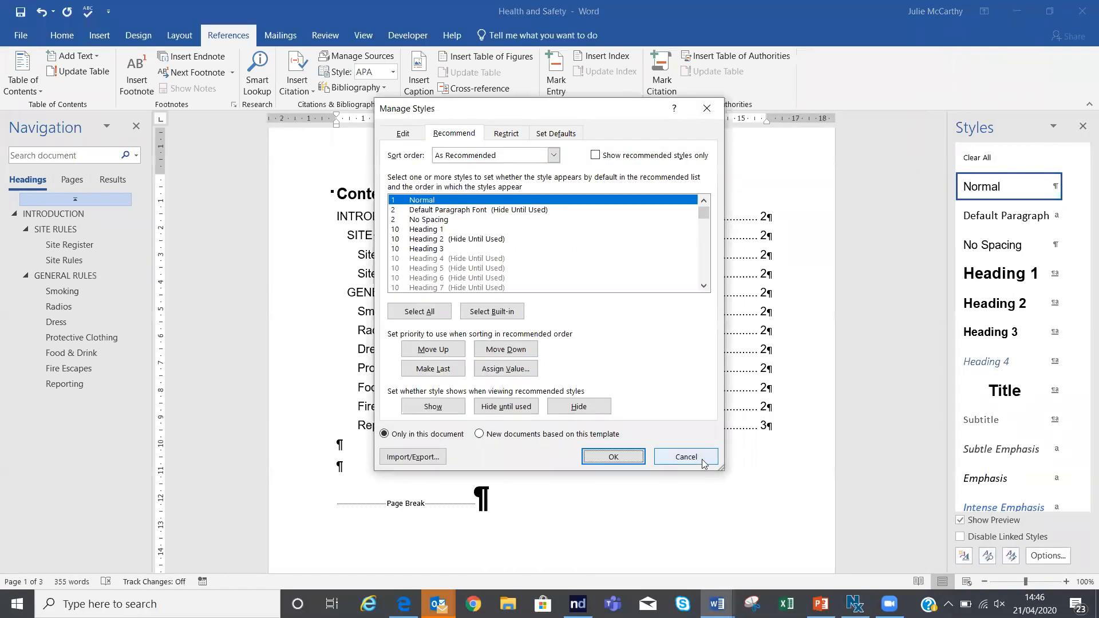
click(411, 457)
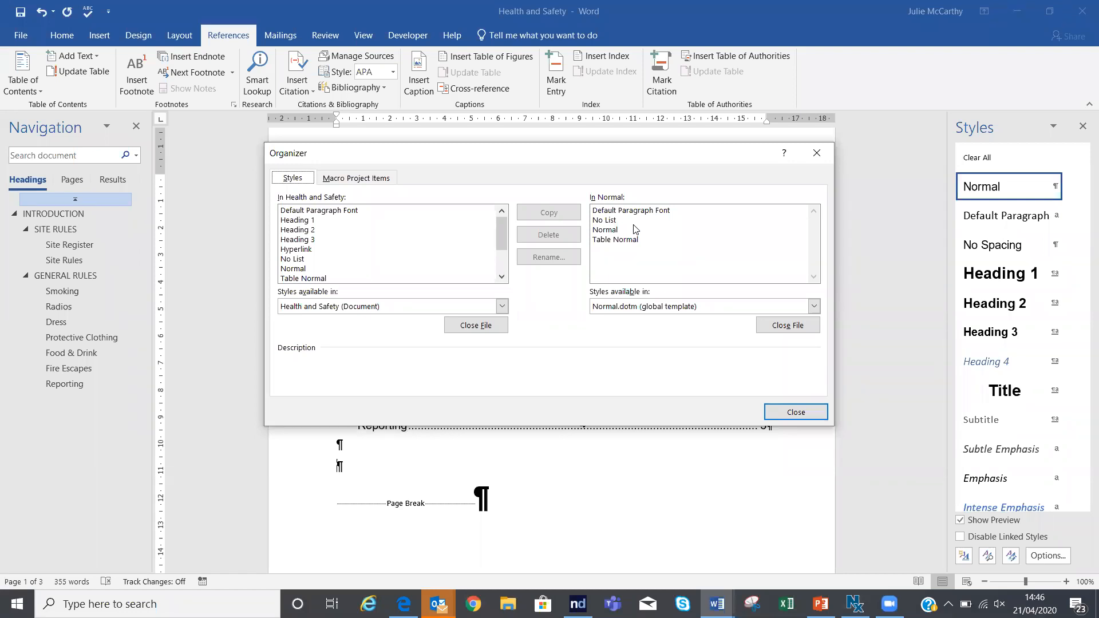
click(786, 325)
click(786, 326)
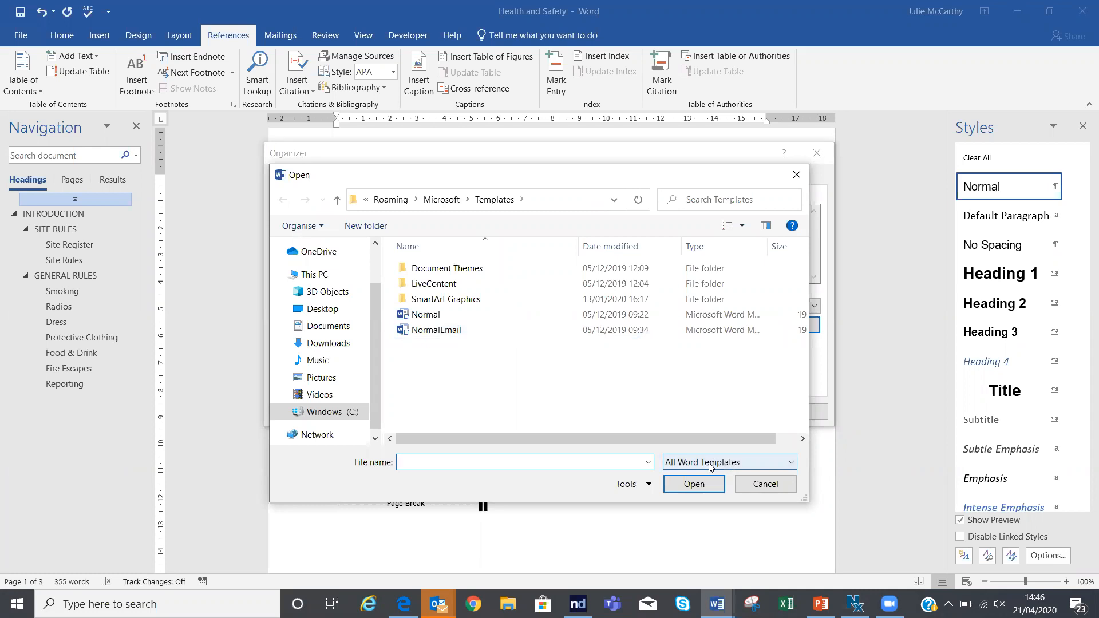
click(791, 467)
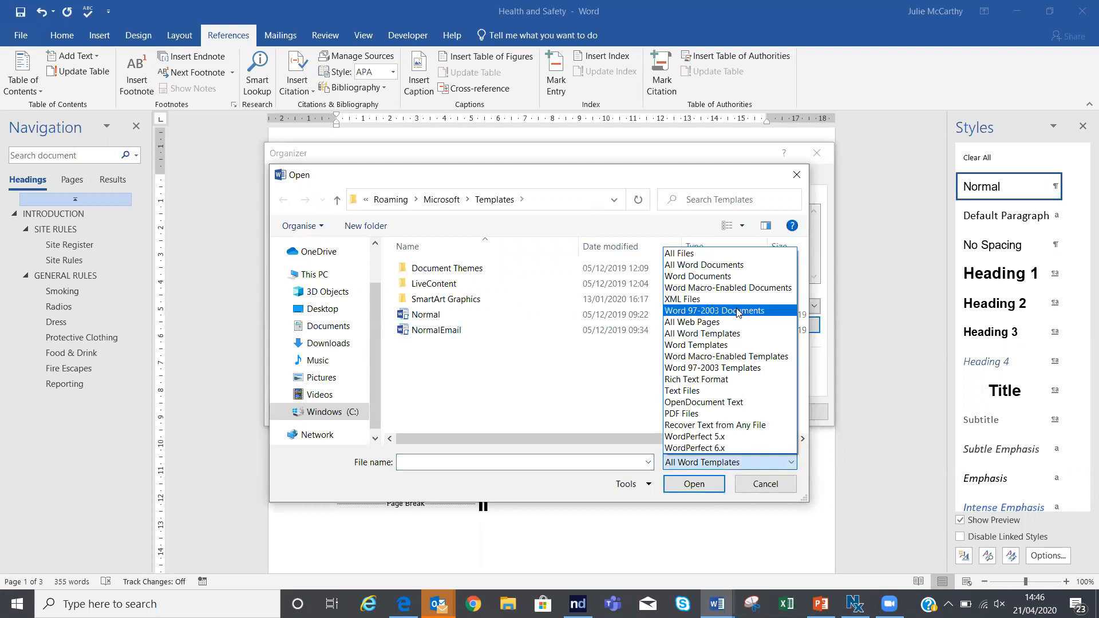
click(733, 267)
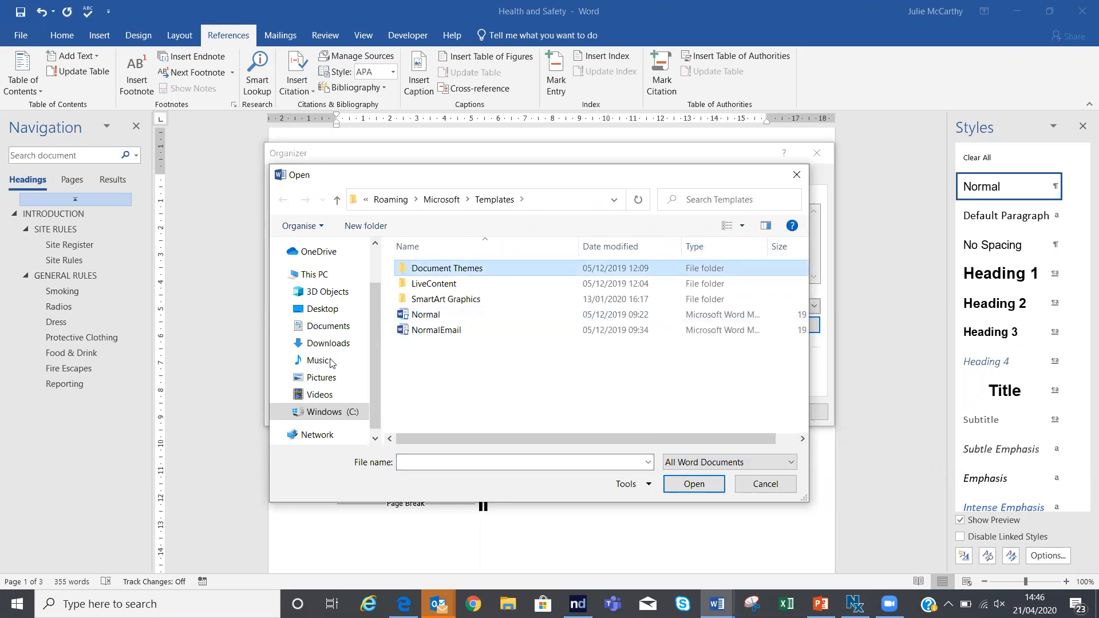
click(319, 311)
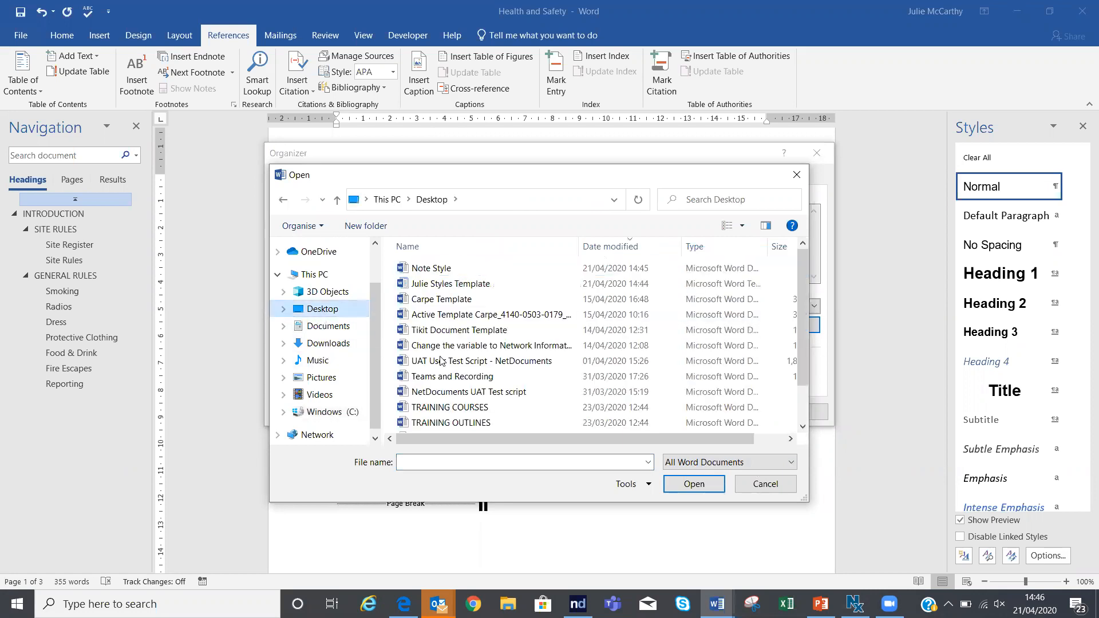
double_click(441, 269)
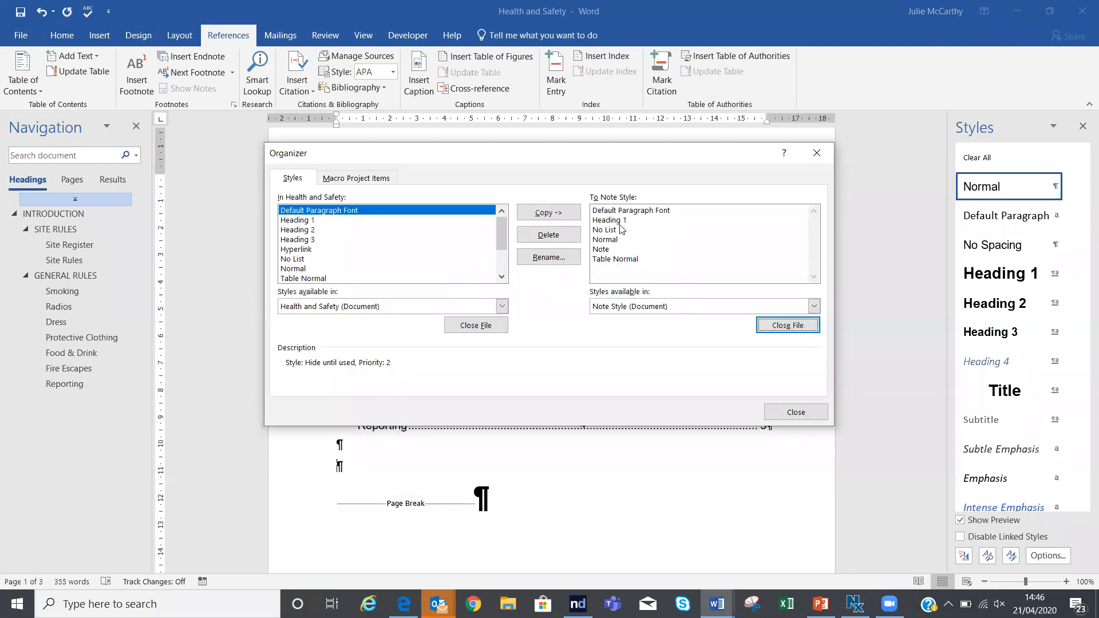
Copy the Note style from Note Style into Health and Safety and close the Organizer
click(608, 252)
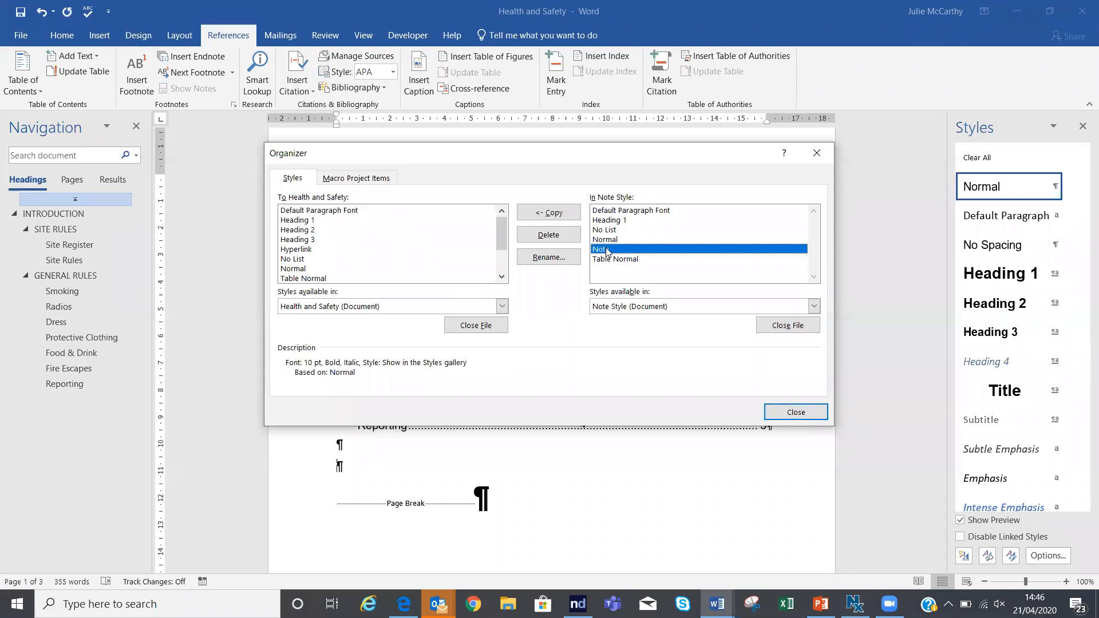
click(548, 219)
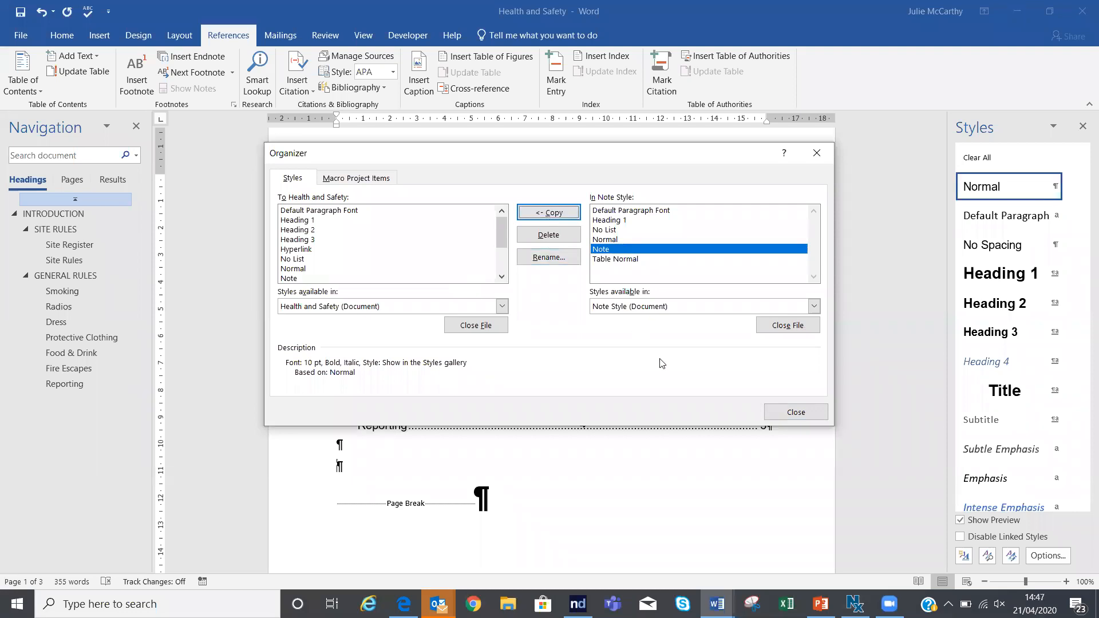
click(793, 414)
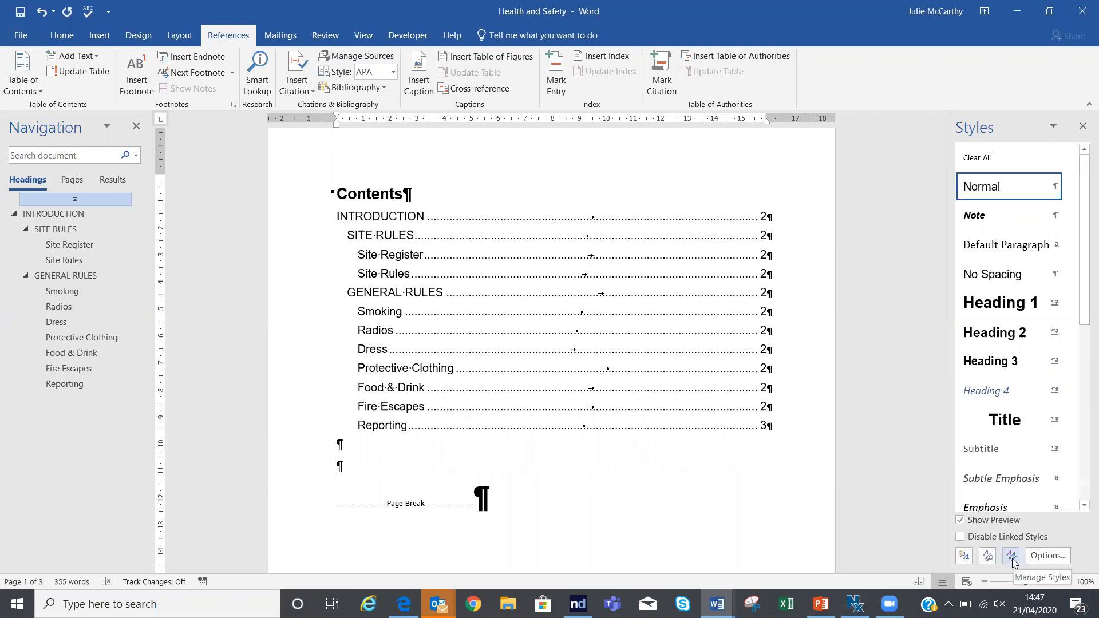
Reopen the style Organizer, load Note Style from the Desktop again, and review its Note style without copying it
click(1011, 558)
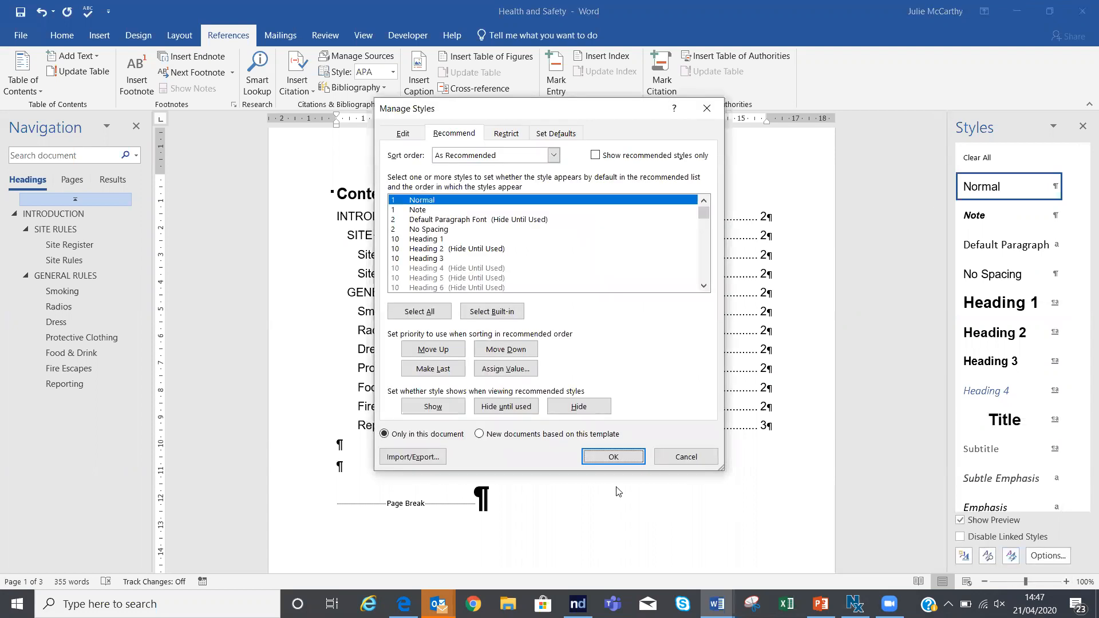
click(428, 458)
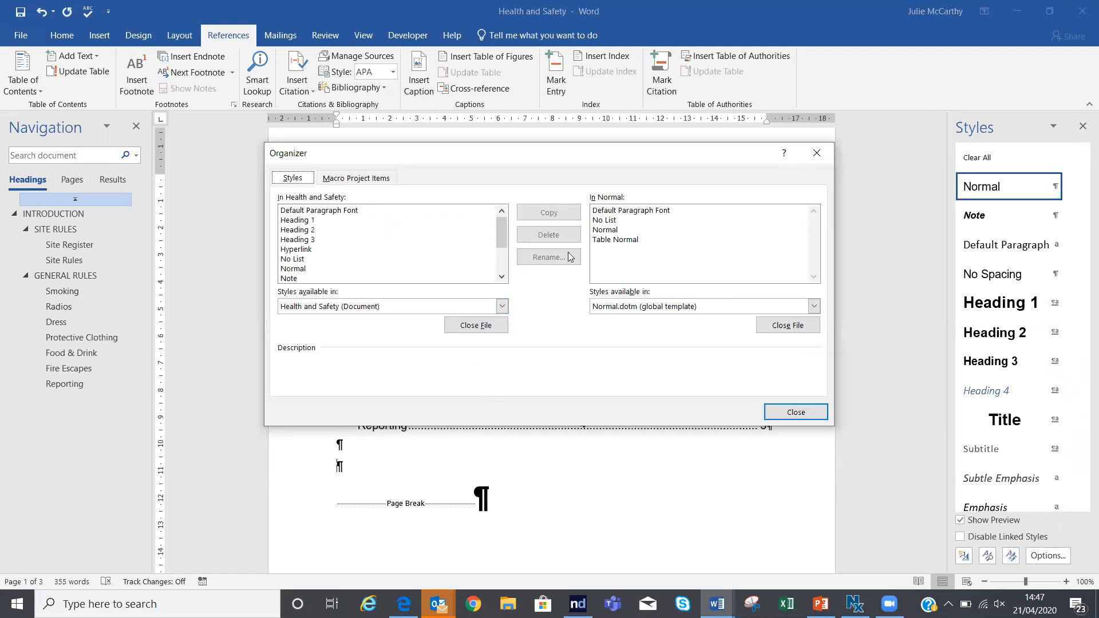
click(778, 332)
click(779, 328)
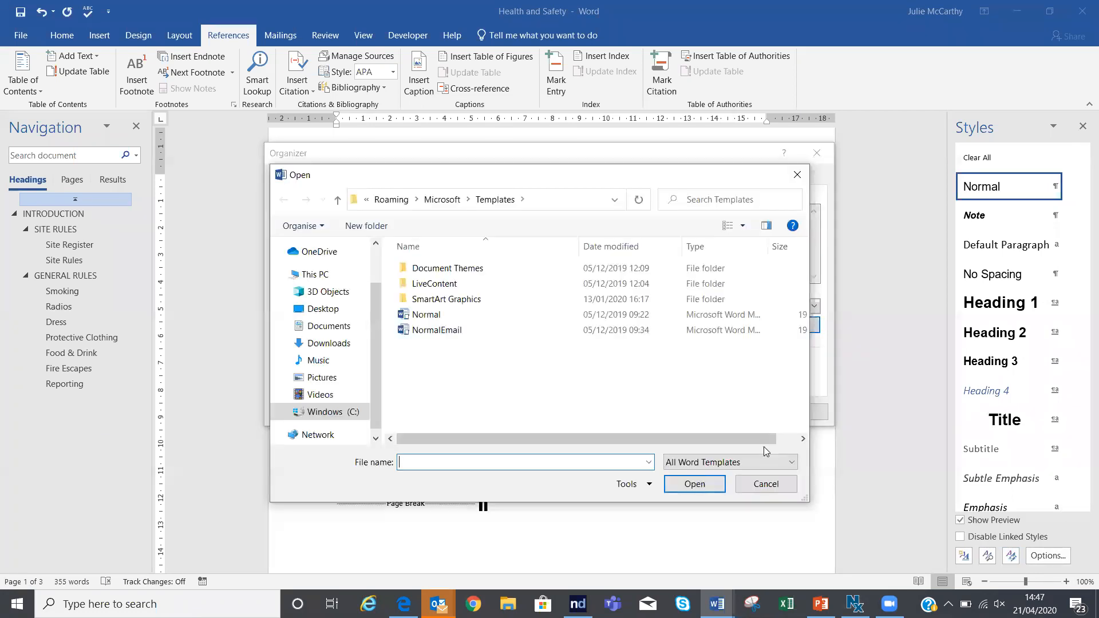
click(792, 462)
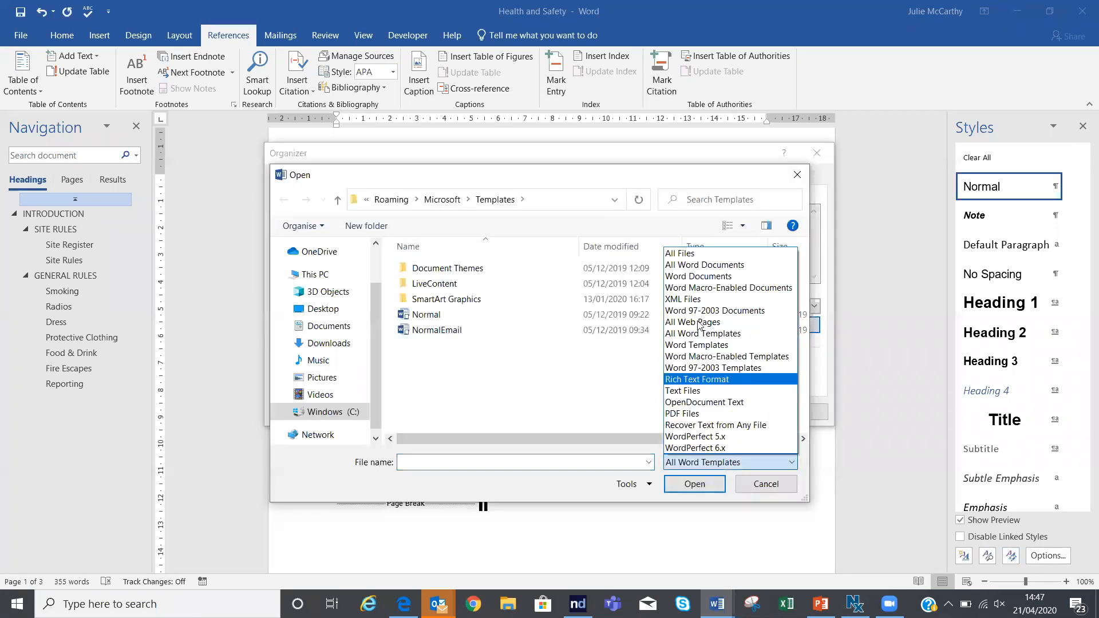
click(701, 265)
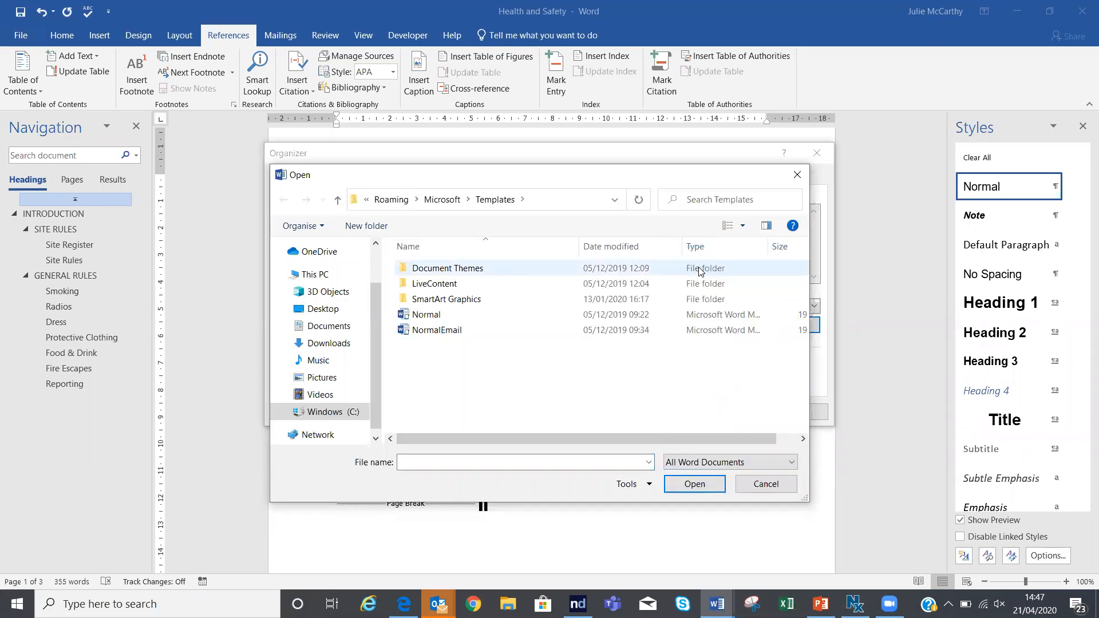
click(321, 311)
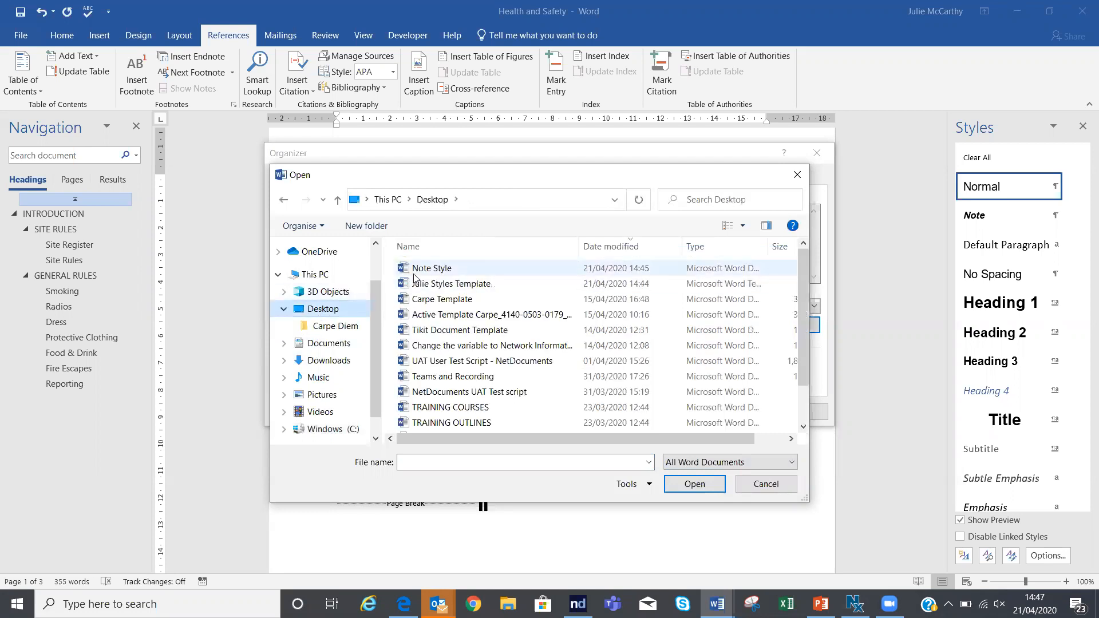
double_click(424, 269)
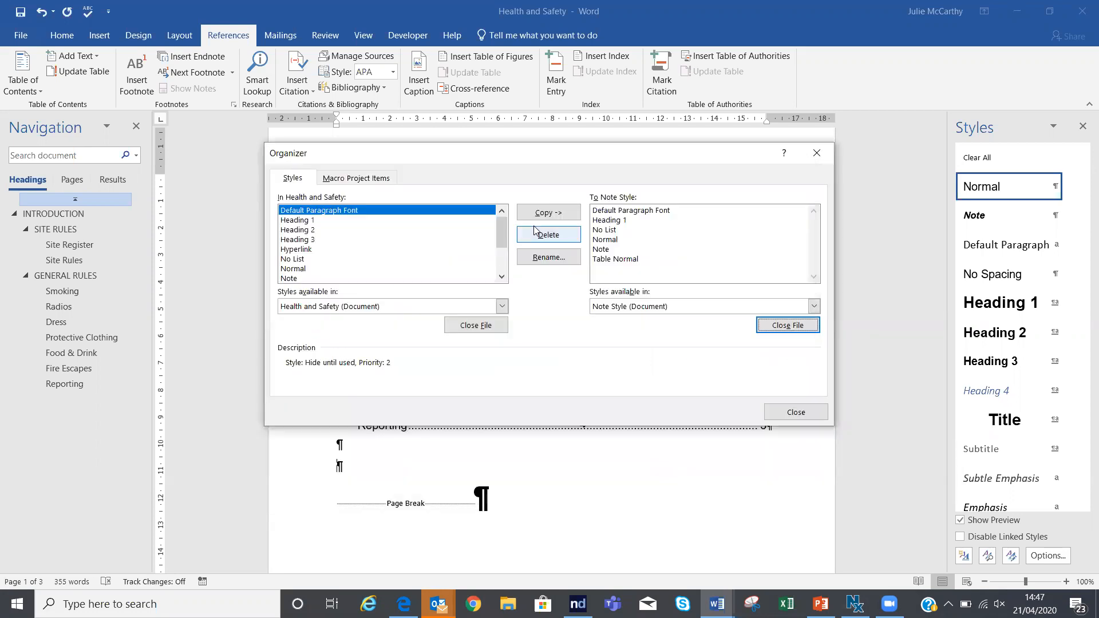
click(601, 250)
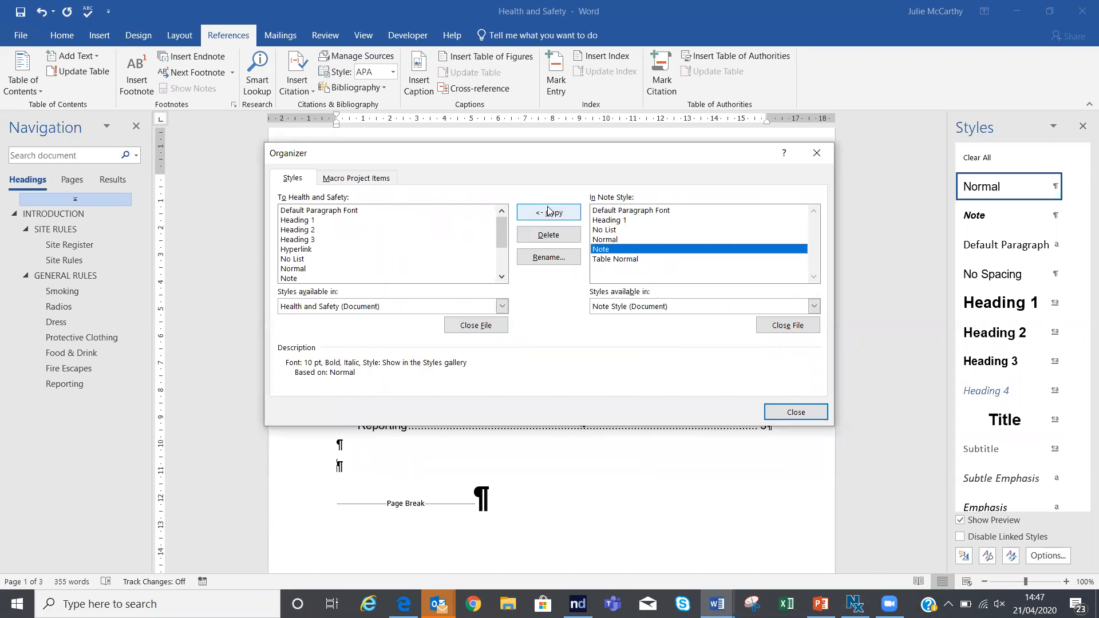
click(815, 155)
Switch to the Word Presentation file in PowerPoint
click(478, 476)
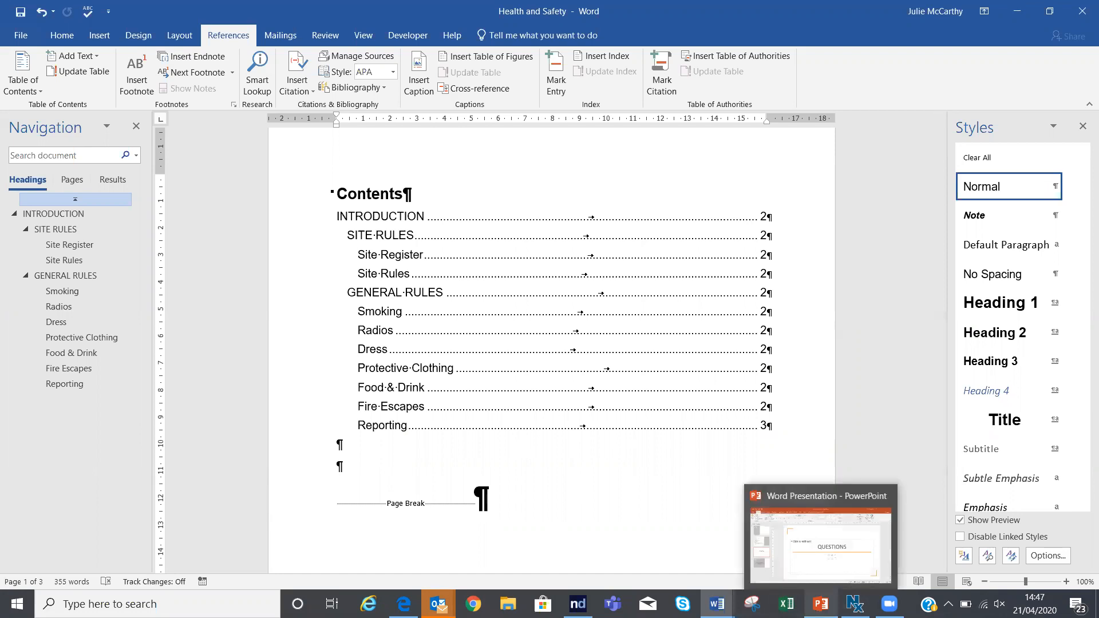
key(alt+Tab)
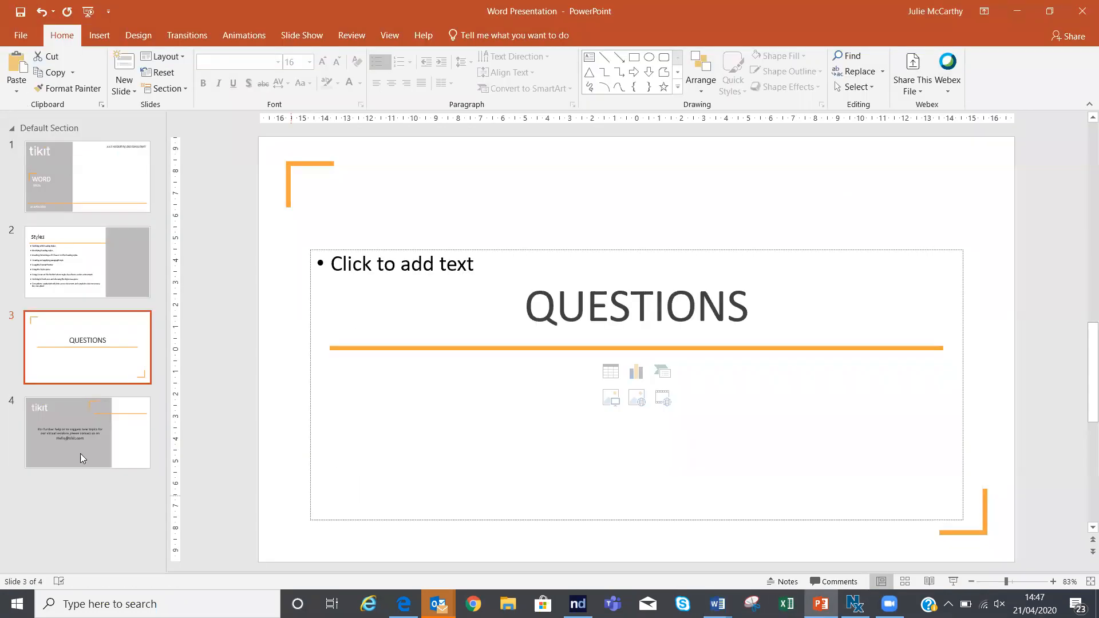